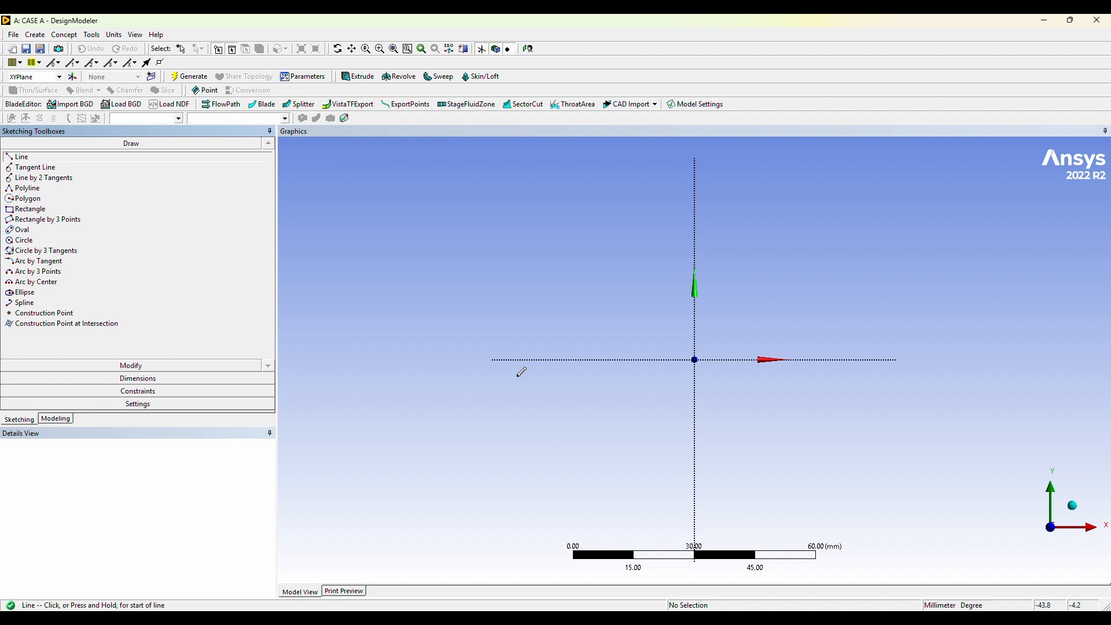
Sketch three connected lines of about 33, 29 and 30 mm end to end along the X axis.
left_click(653, 360)
left_click(654, 359)
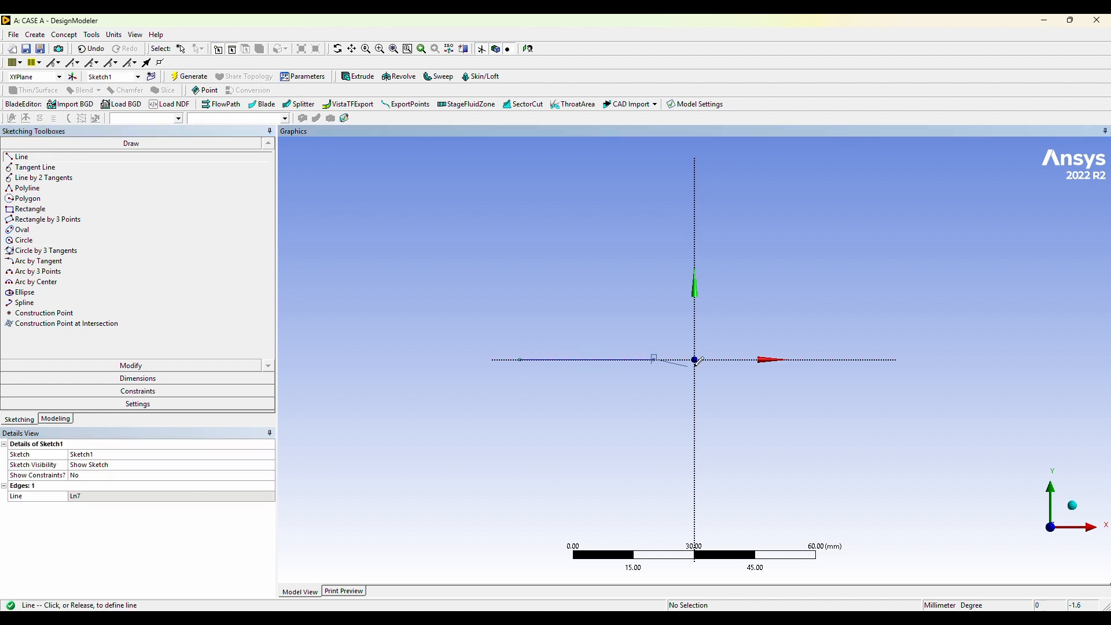
left_click(774, 359)
left_click(896, 359)
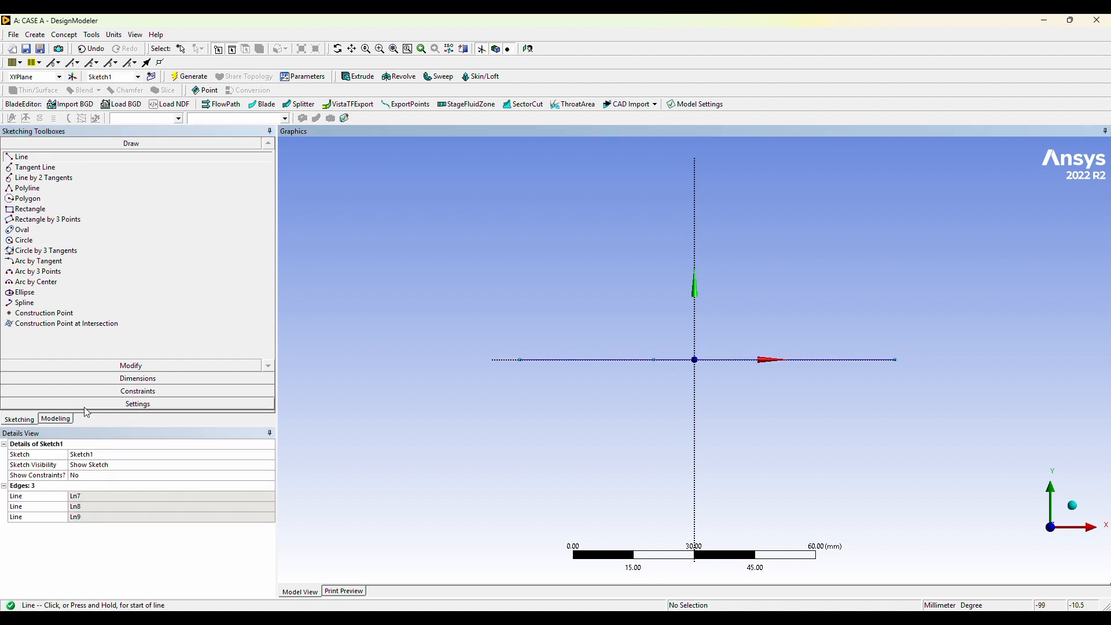
Add a horizontal dimension to each of the three connected lines on the X axis.
left_click(65, 379)
left_click(35, 193)
left_click(521, 360)
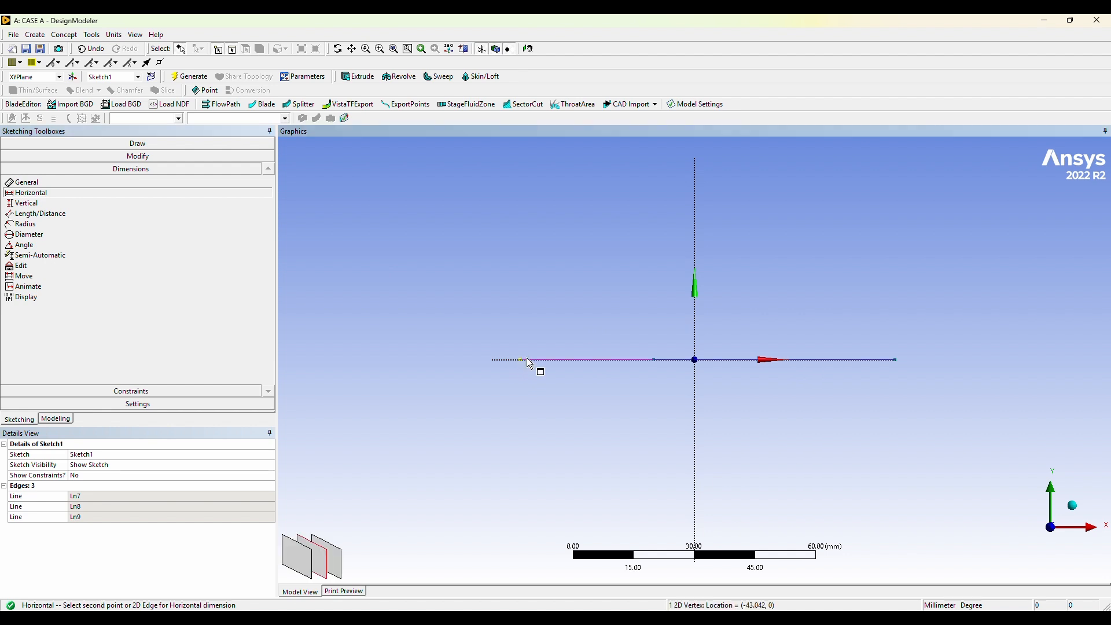
left_click(654, 360)
left_click(655, 359)
left_click(773, 360)
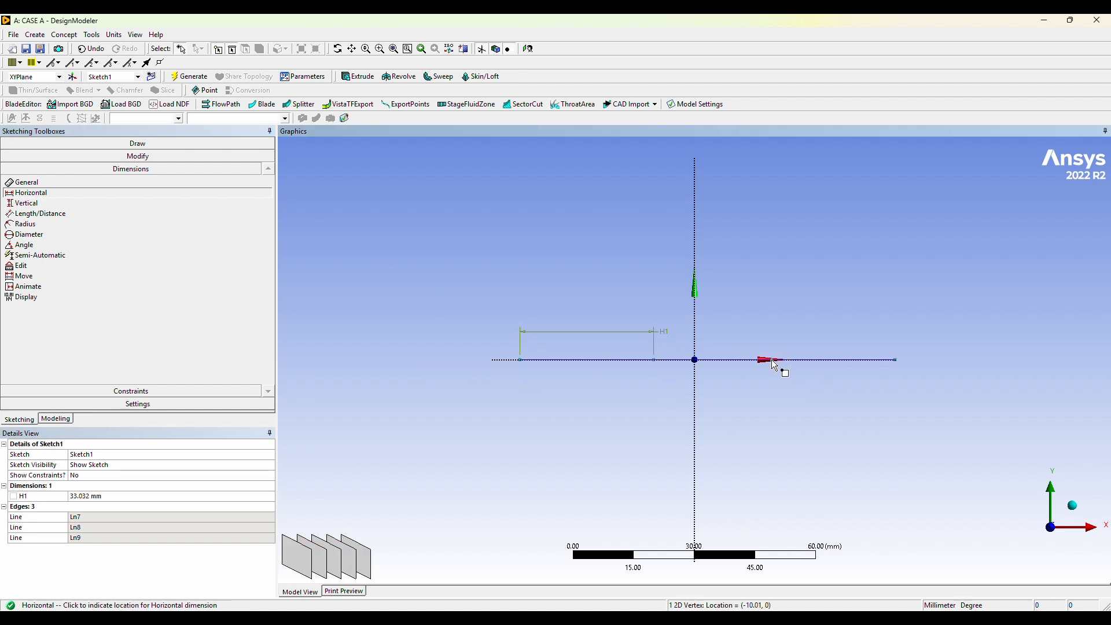
left_click(777, 343)
left_click(773, 359)
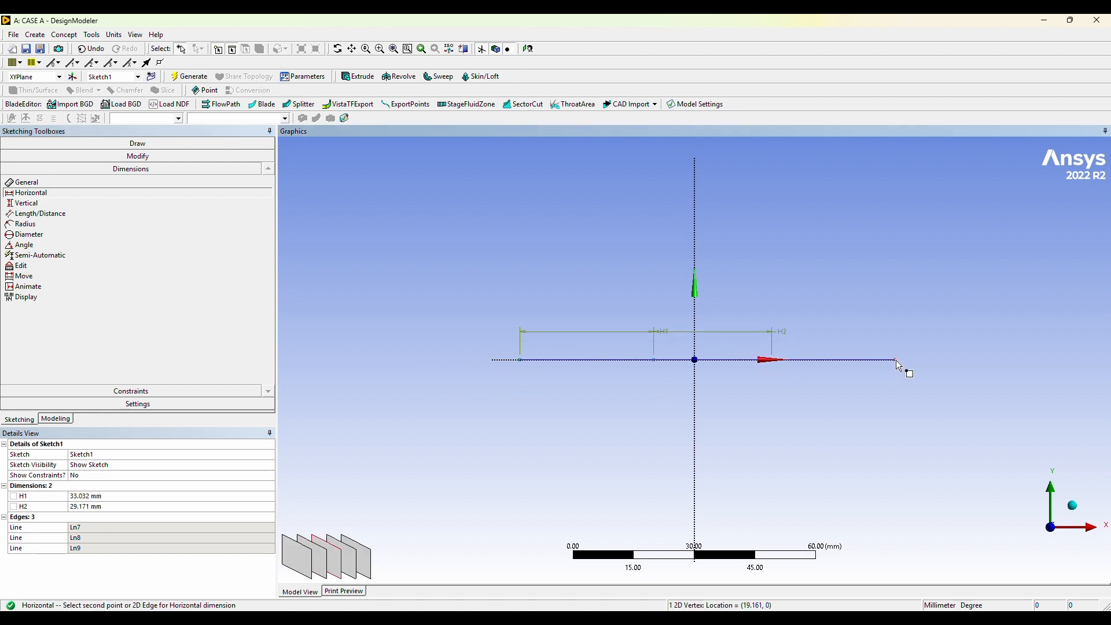
left_click(897, 360)
left_click(899, 338)
Set the three horizontal dimensions, from left to right, to 1117.6 mm, 1219.2 mm and 1574.8 mm.
left_click(115, 496)
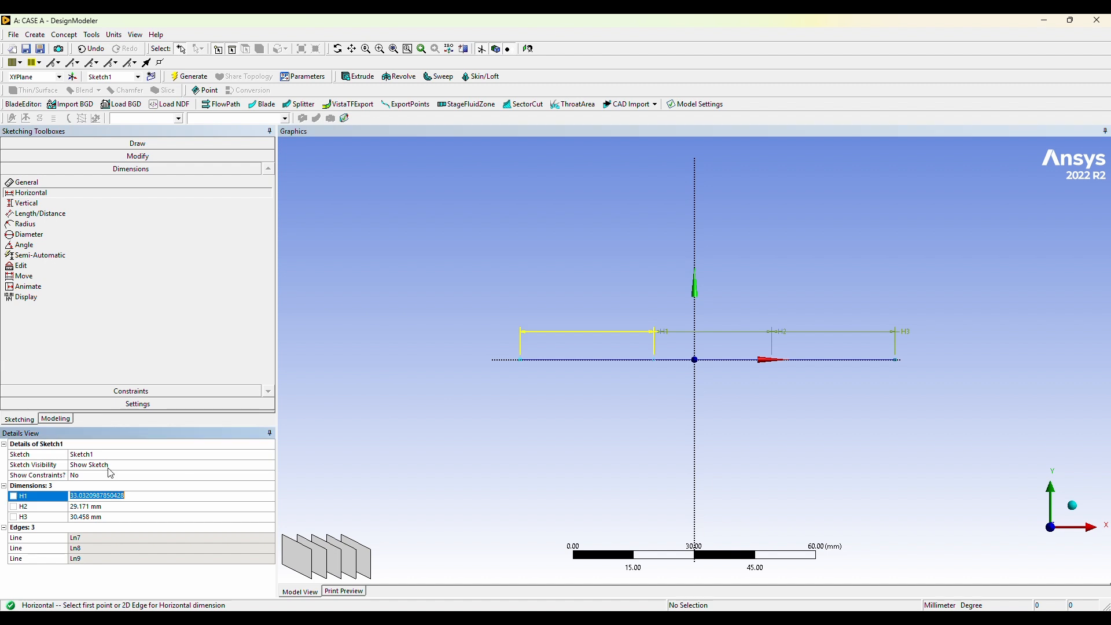
type("1117.6")
left_click(91, 508)
type("12")
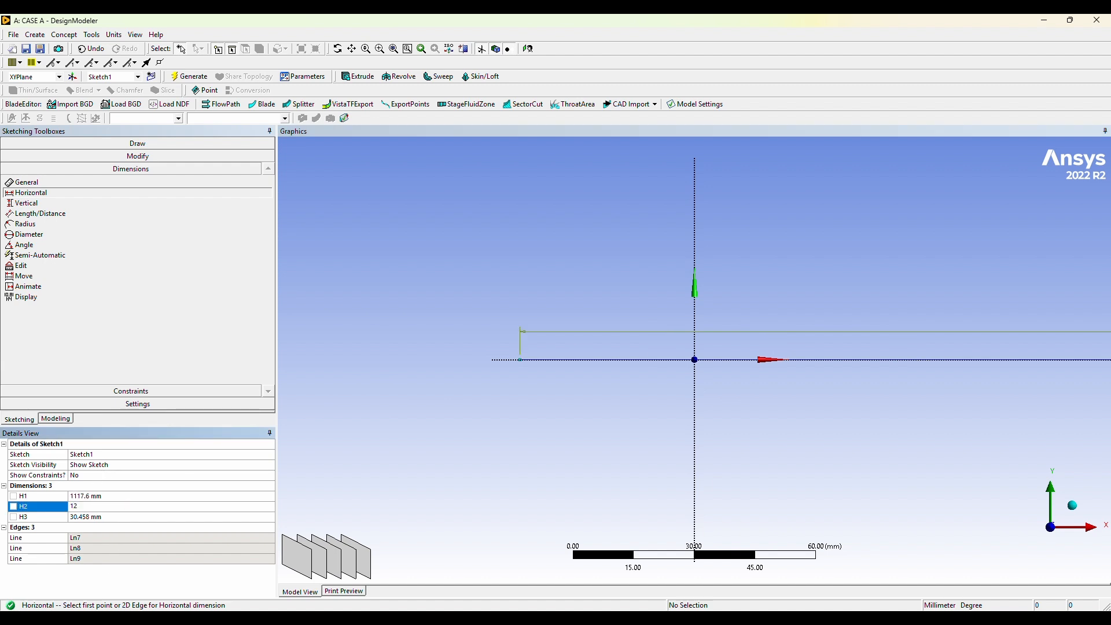
type("19.2")
left_click(132, 516)
type("1574.8")
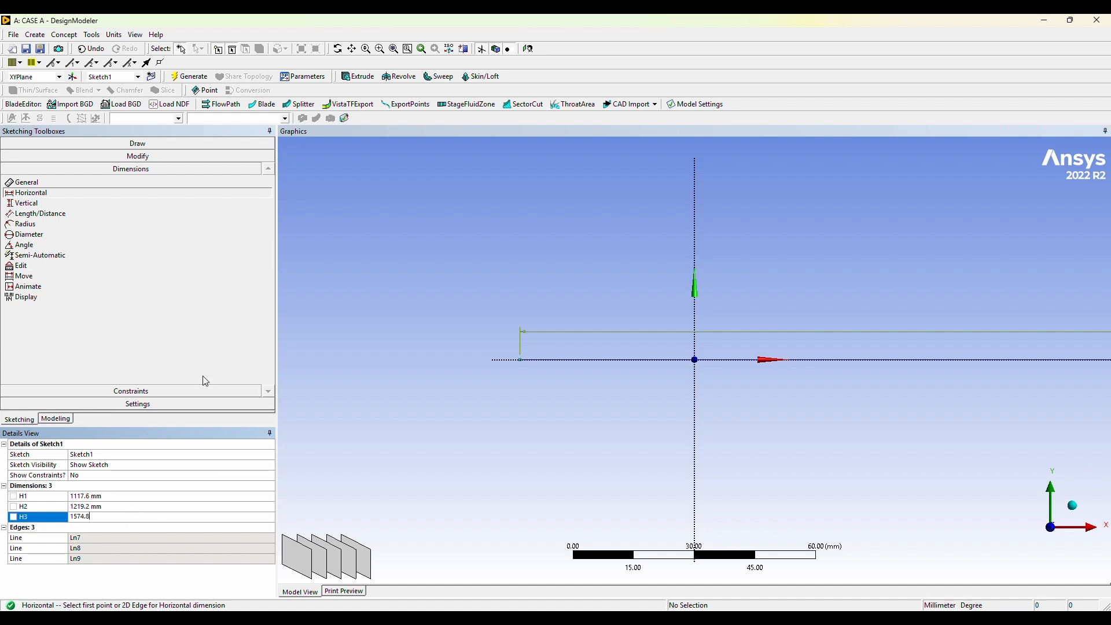
key("Return")
Draw one line over the whole chain, from its leftmost endpoint to its rightmost endpoint.
scroll(846, 367, "down", 8)
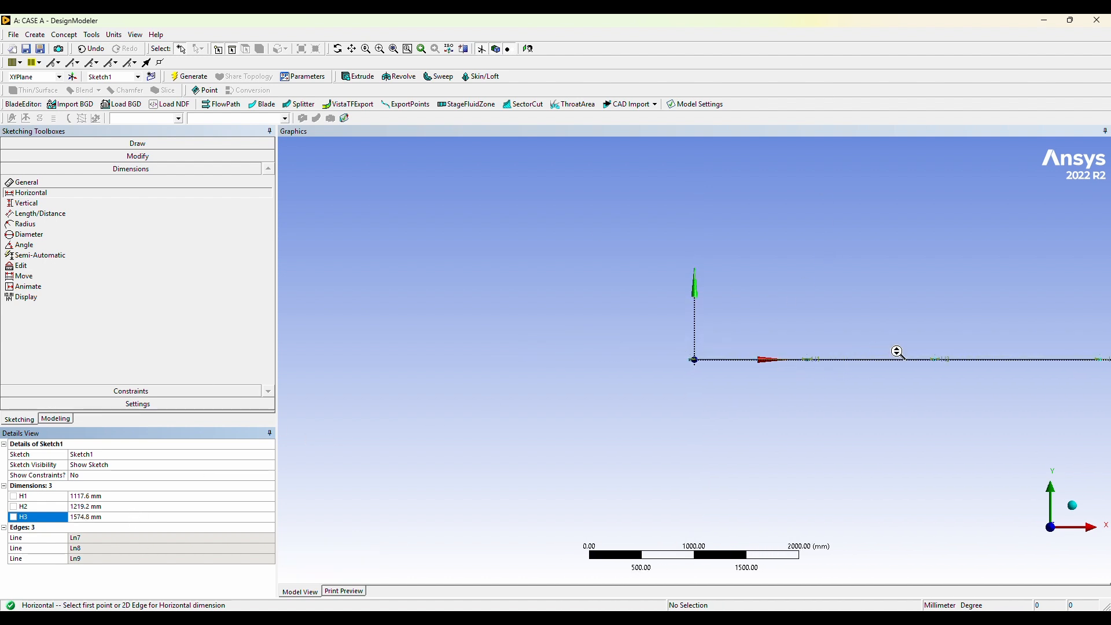
scroll(897, 351, "up", 2)
left_click(352, 50)
left_click_drag(836, 256, 341, 224)
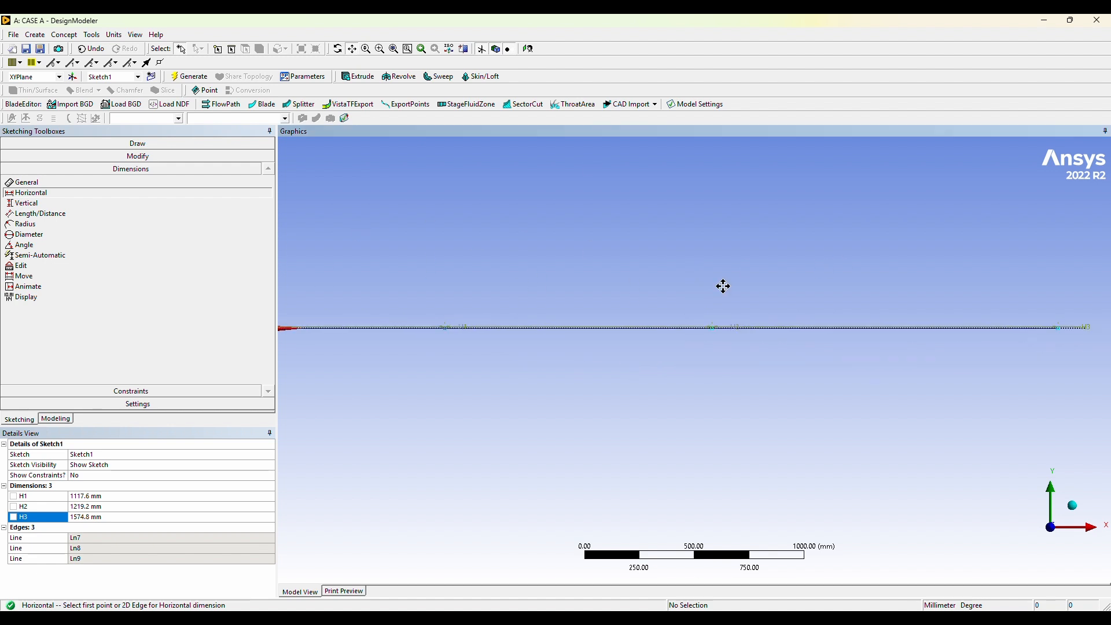
key("F7")
left_click(138, 143)
left_click(21, 156)
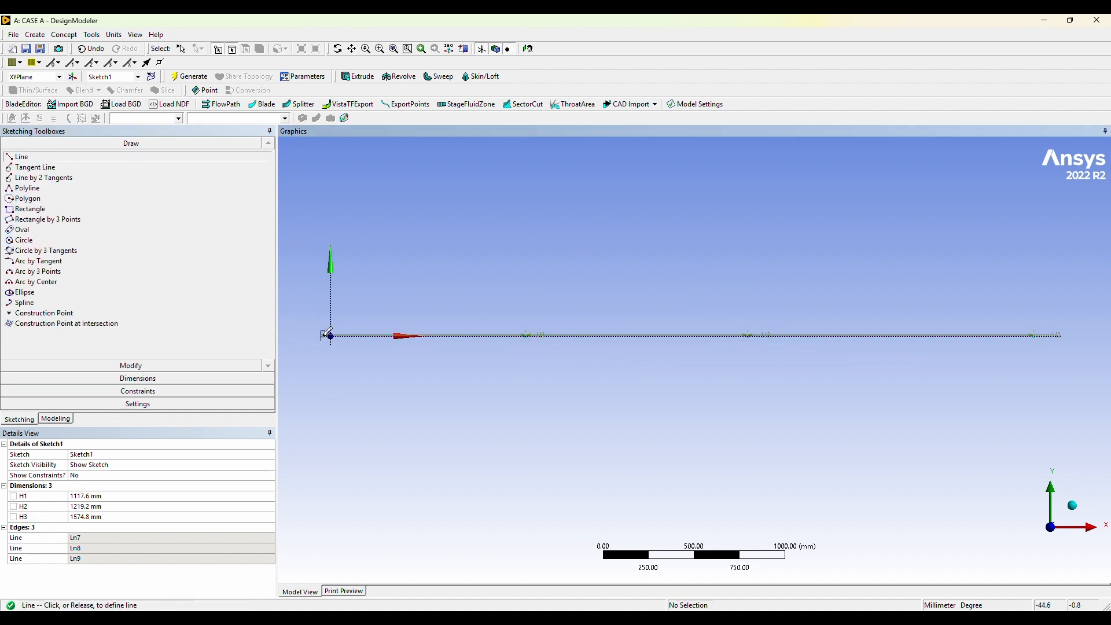
left_click(1029, 335)
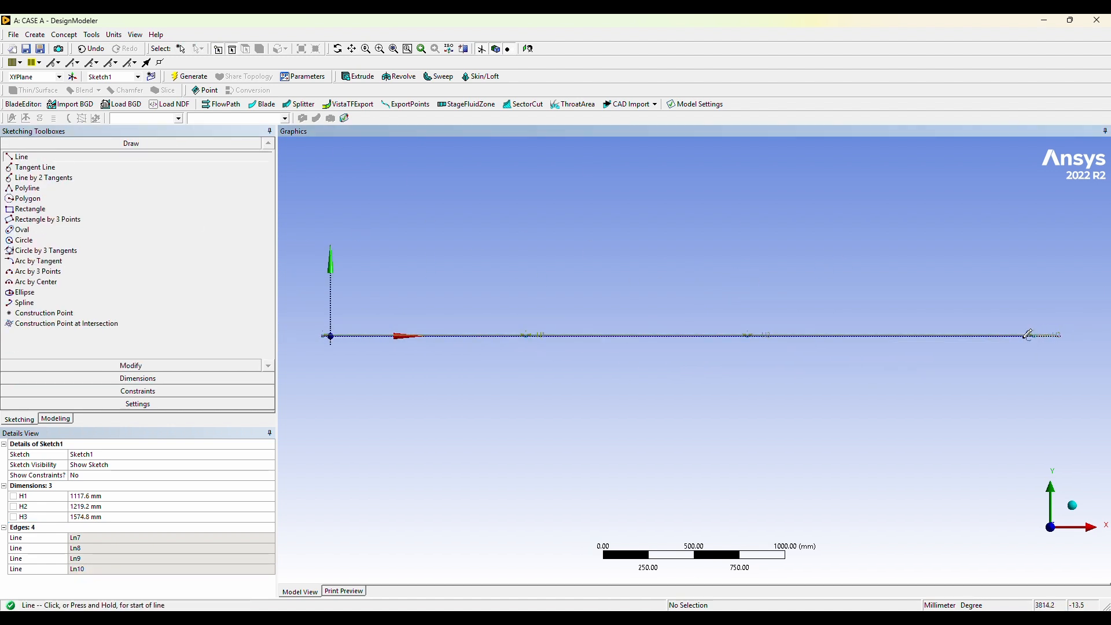
Apply a Midpoint constraint that centres the full-length line on the sketch origin.
key("F7")
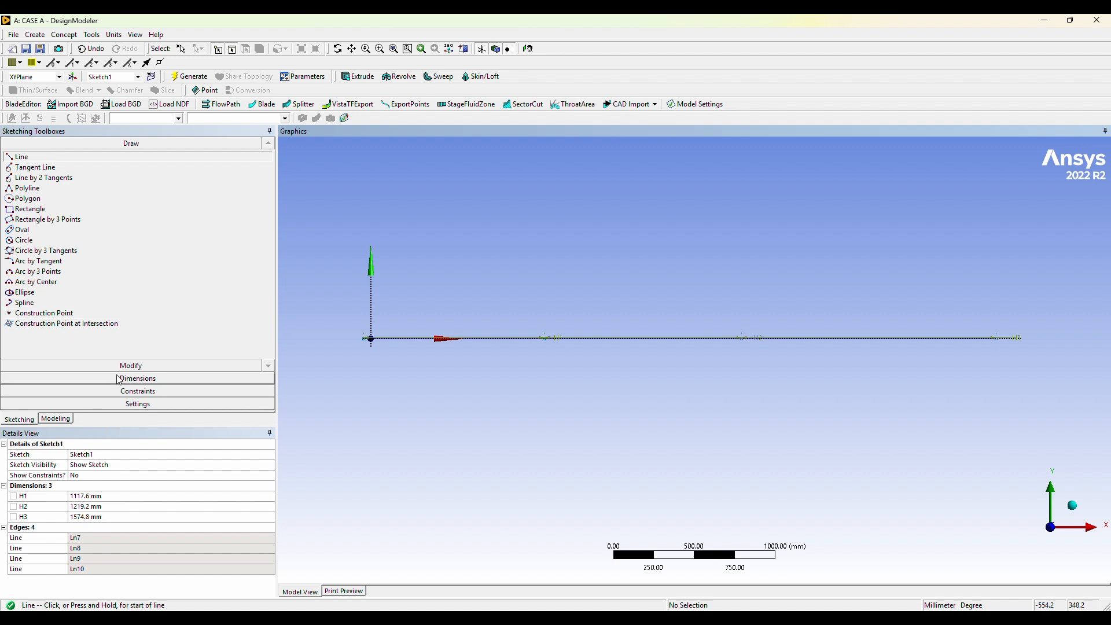
left_click(138, 390)
left_click(29, 258)
left_click(494, 342)
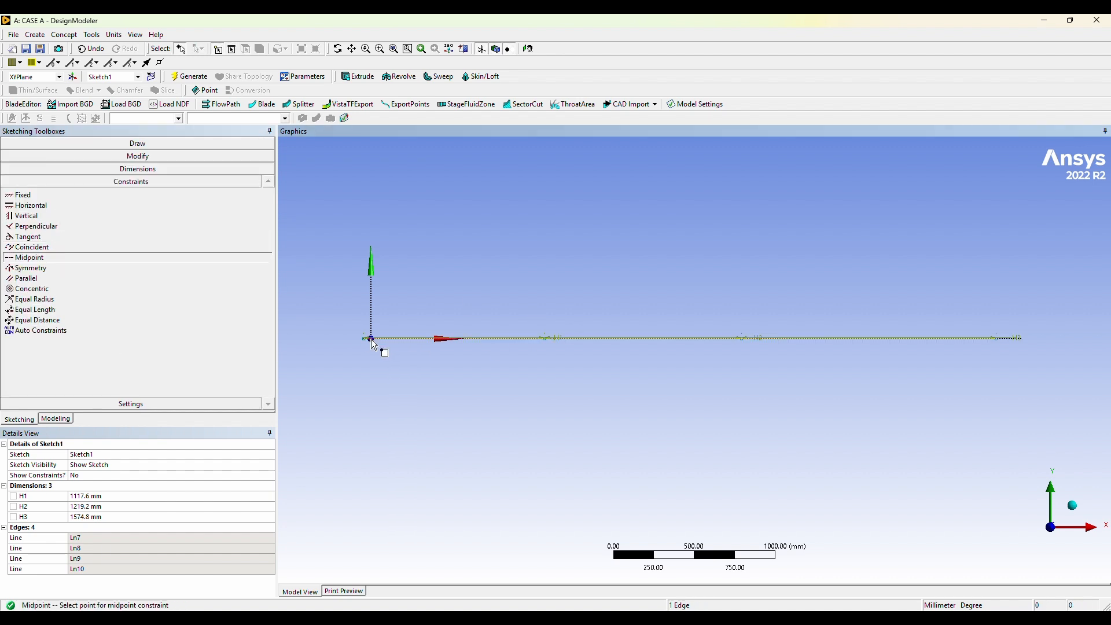
left_click(371, 340)
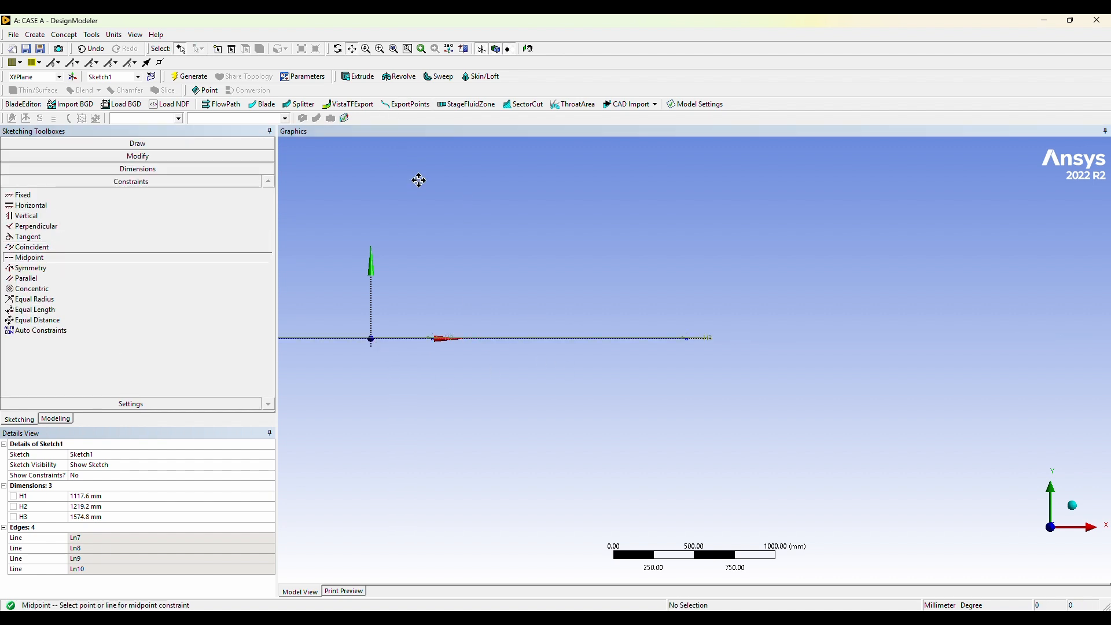
Sketch four separate vertical lines of differing heights crossing the X axis in the empty area left of the chain.
left_click_drag(472, 267, 756, 301)
scroll(757, 300, "up", 6)
left_click_drag(992, 342, 471, 264)
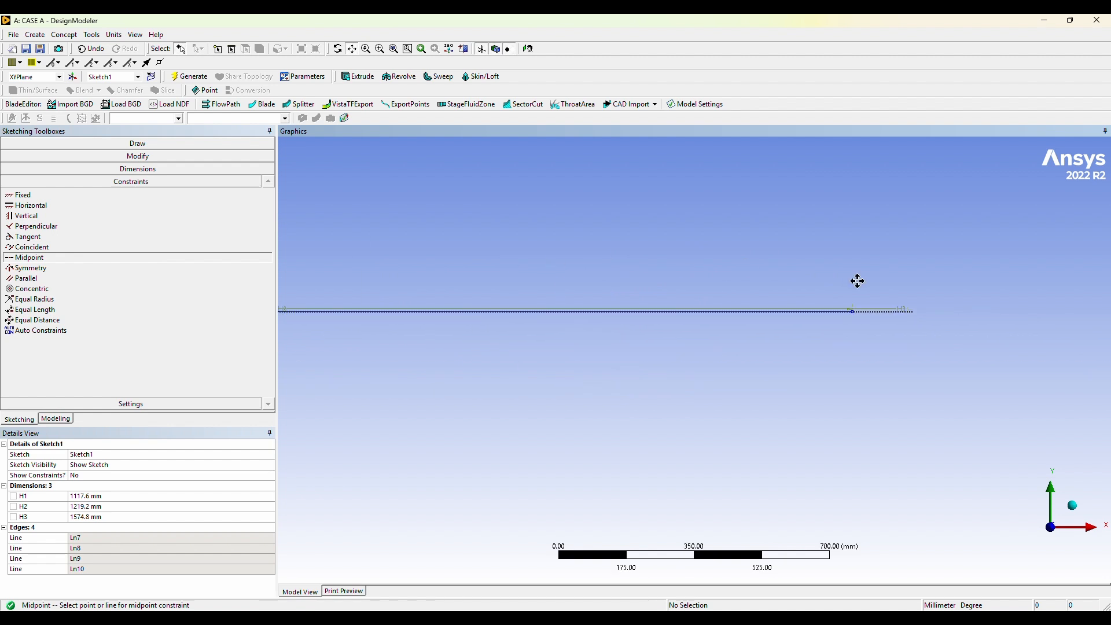
scroll(857, 279, "up", 2)
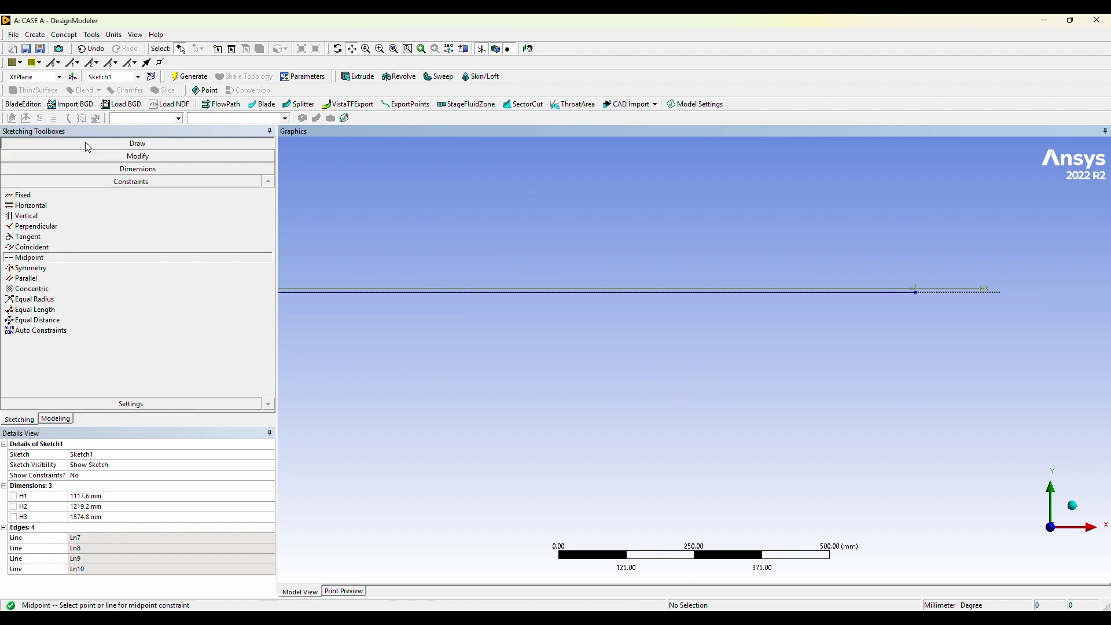
left_click(138, 143)
left_click(21, 156)
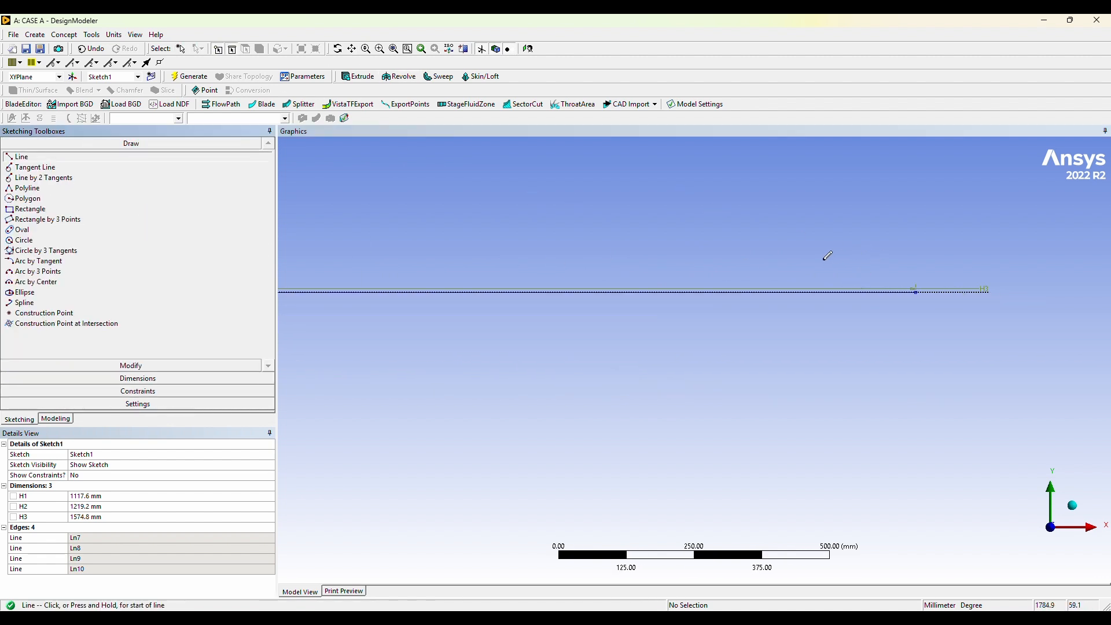
scroll(828, 255, "down", 8)
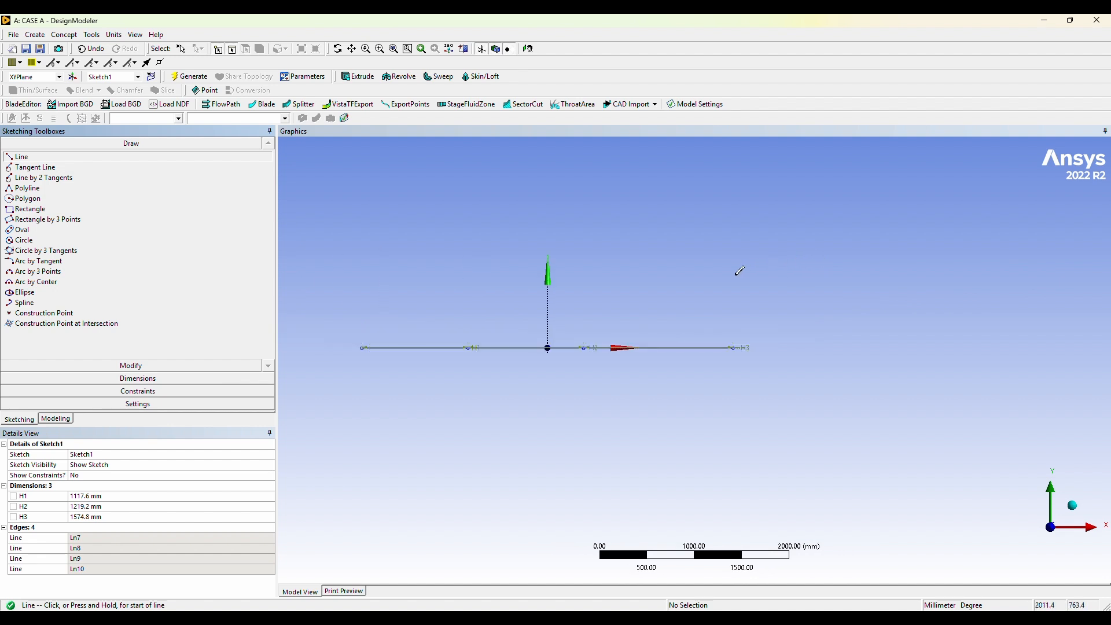
scroll(737, 274, "up", 1)
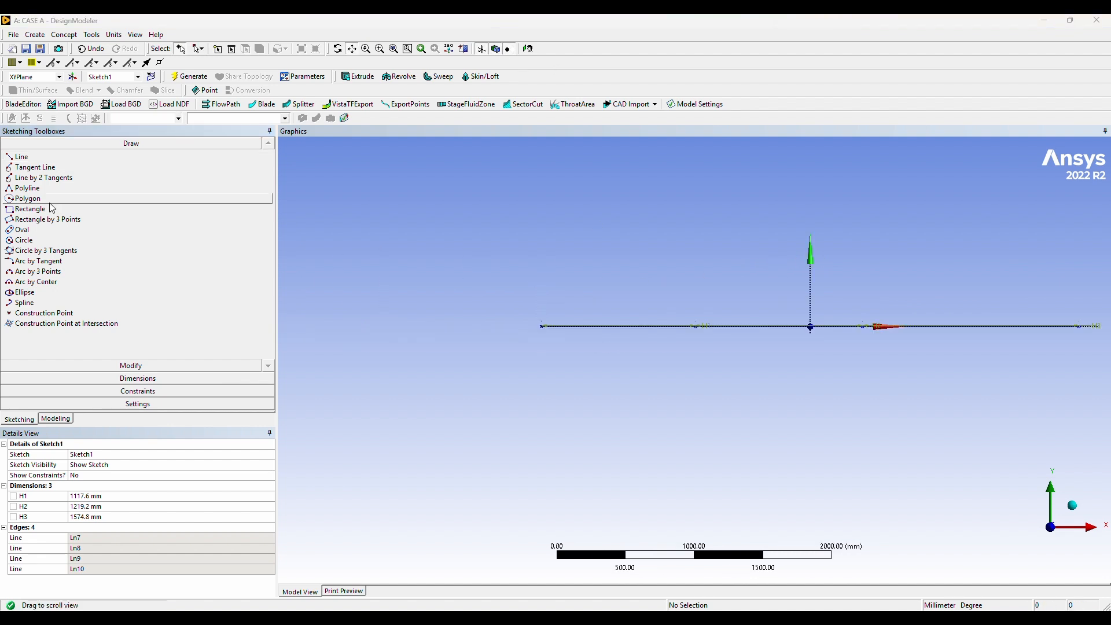
left_click(23, 157)
left_click(396, 264)
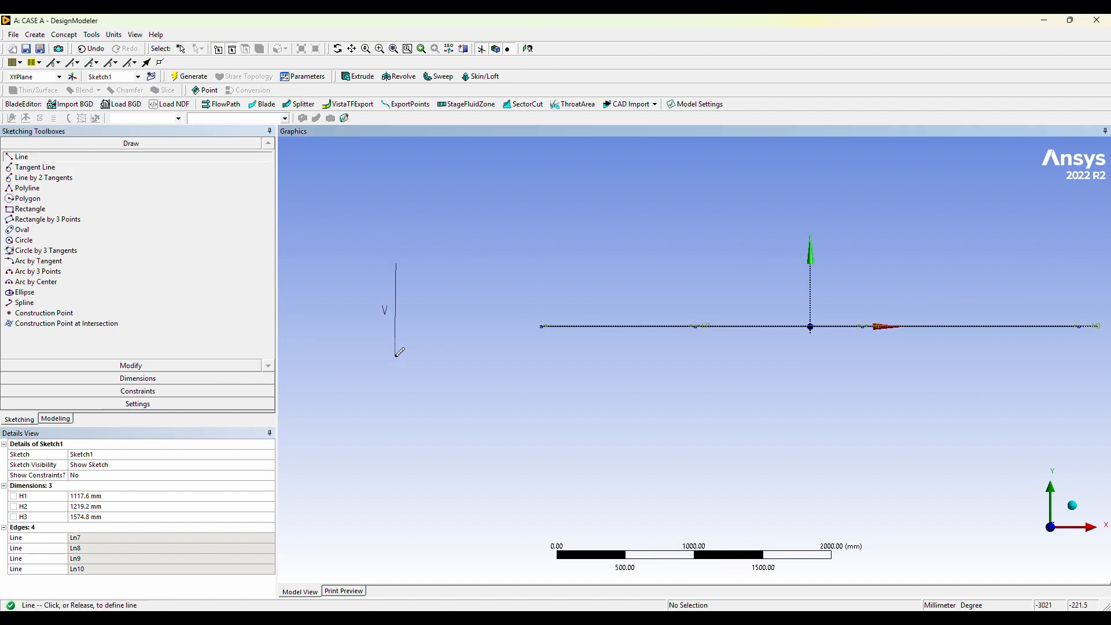
left_click(396, 358)
left_click(421, 238)
left_click(421, 364)
left_click(454, 221)
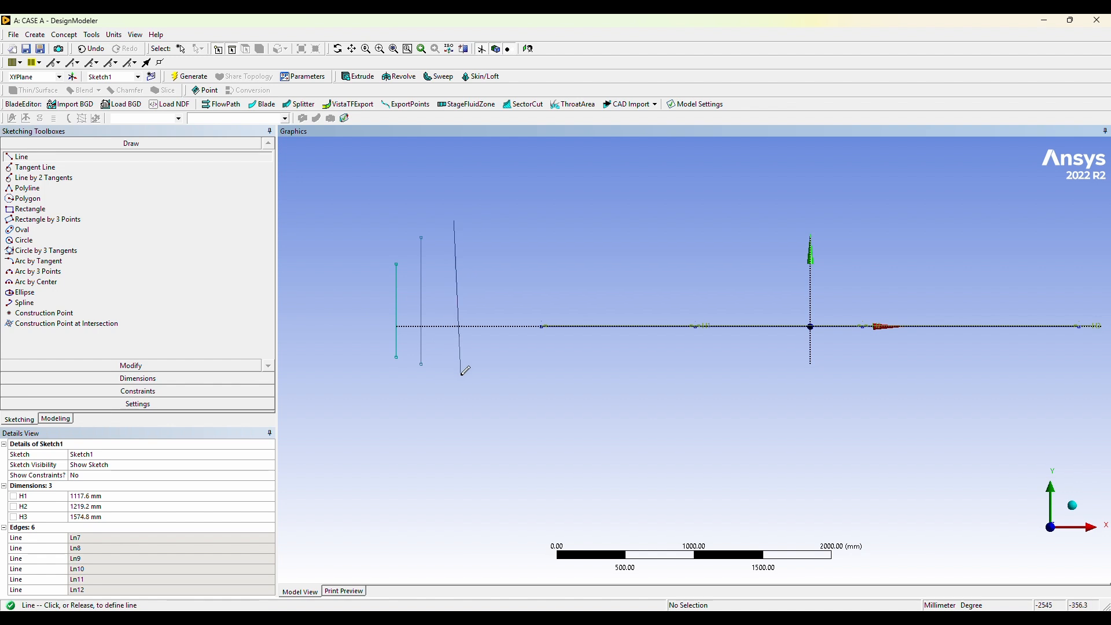
left_click(454, 371)
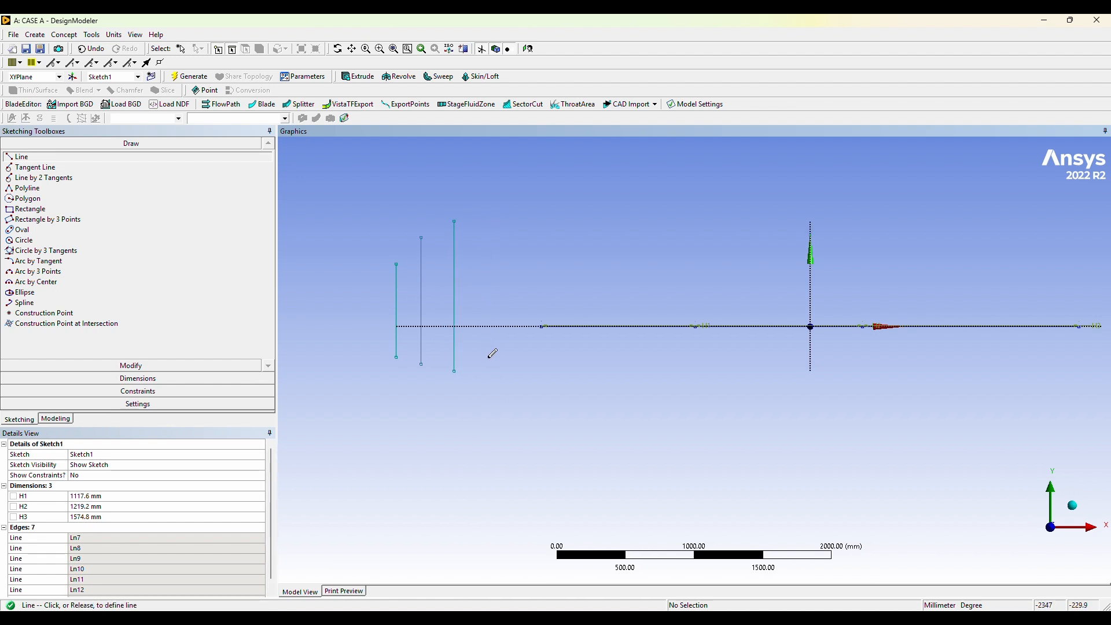
left_click(490, 358)
Constrain the midpoints of the four vertical lines to the four successive endpoints of the horizontal chain, in left-to-right order.
left_click(137, 391)
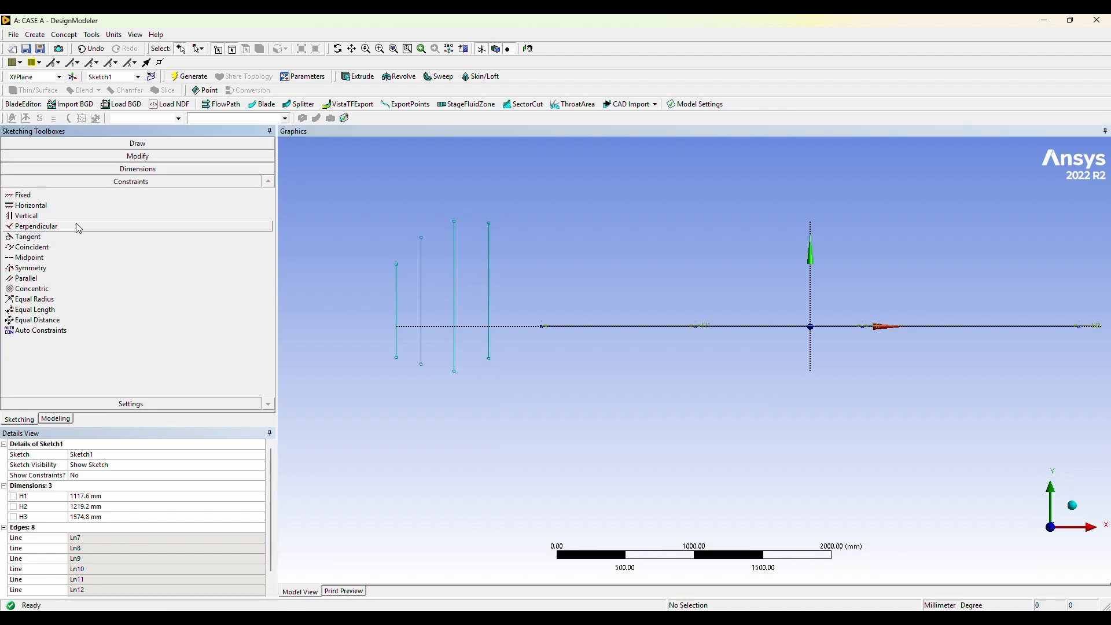
left_click(63, 261)
left_click(398, 310)
left_click(542, 327)
left_click(422, 308)
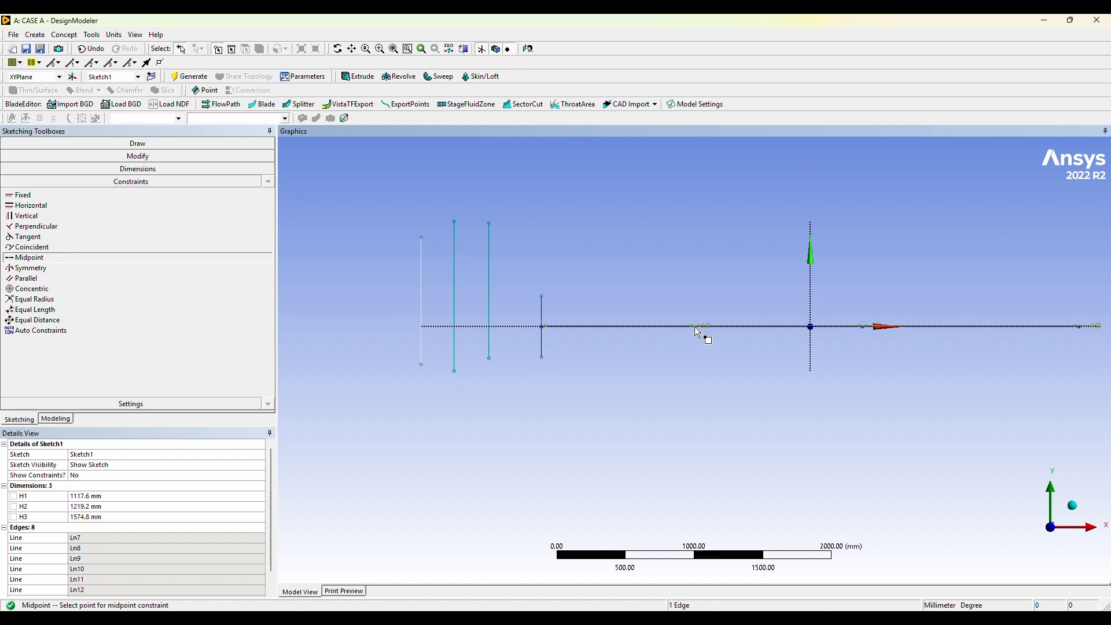
left_click(696, 328)
left_click(863, 327)
left_click(490, 307)
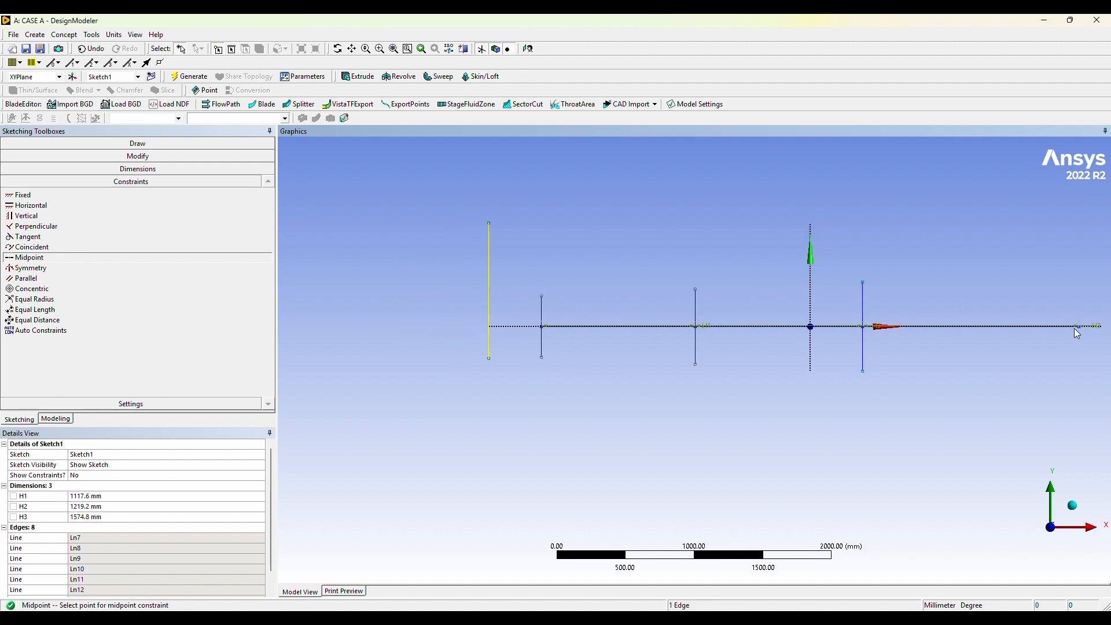
left_click(1079, 327)
Add a vertical dimension to the leftmost vertical line and set it to 1625.6 mm.
left_click(352, 50)
left_click_drag(993, 282, 871, 276)
scroll(872, 276, "up", 2)
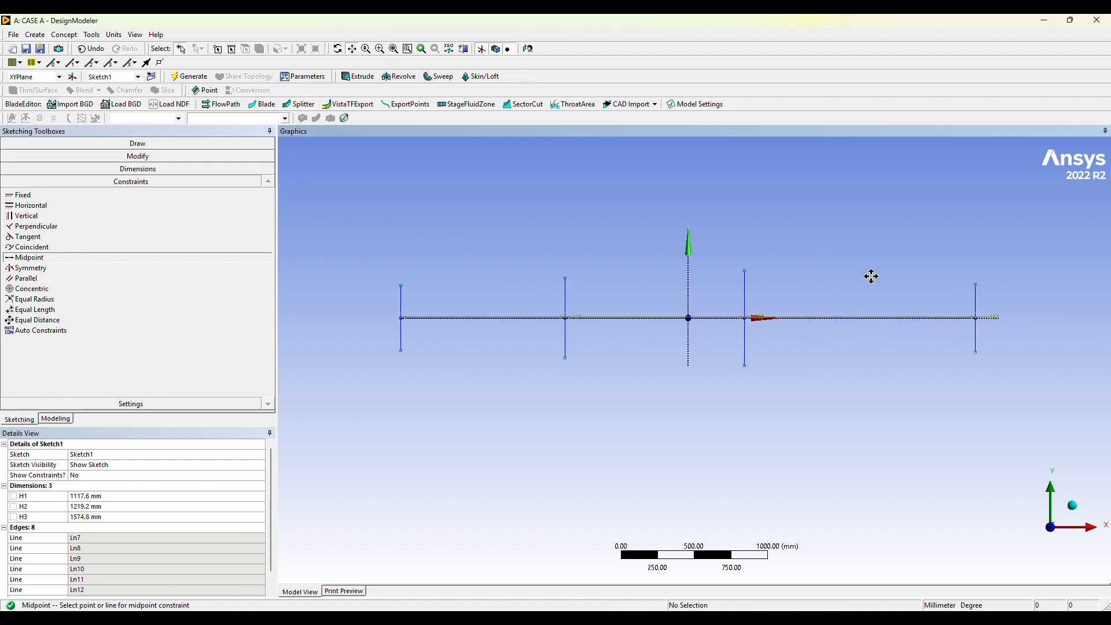
left_click(162, 143)
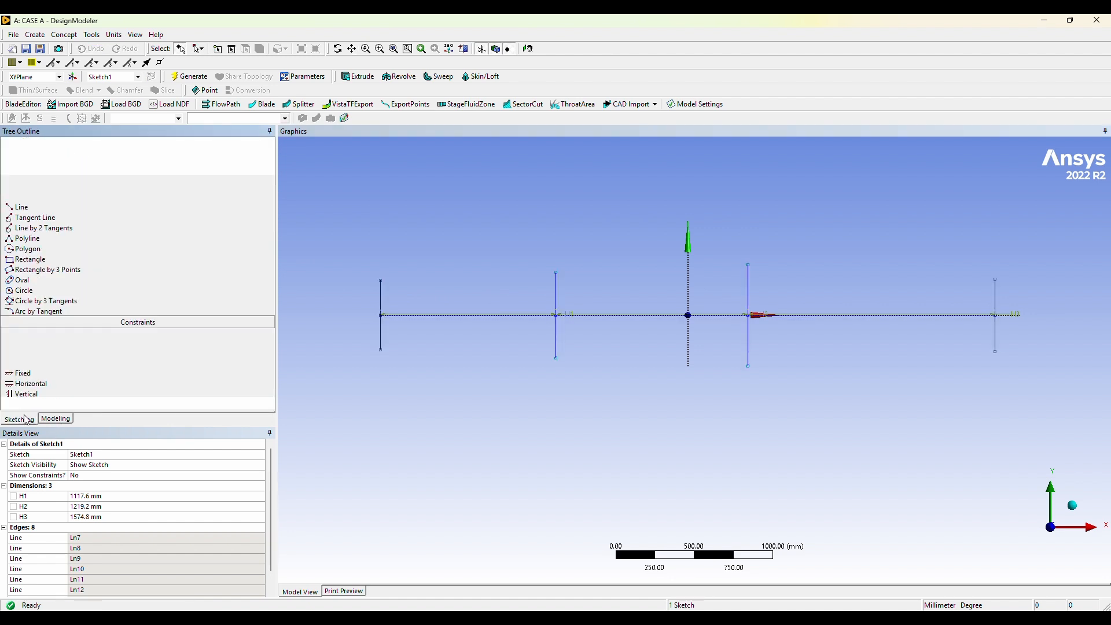
left_click(138, 379)
left_click(26, 203)
left_click(381, 283)
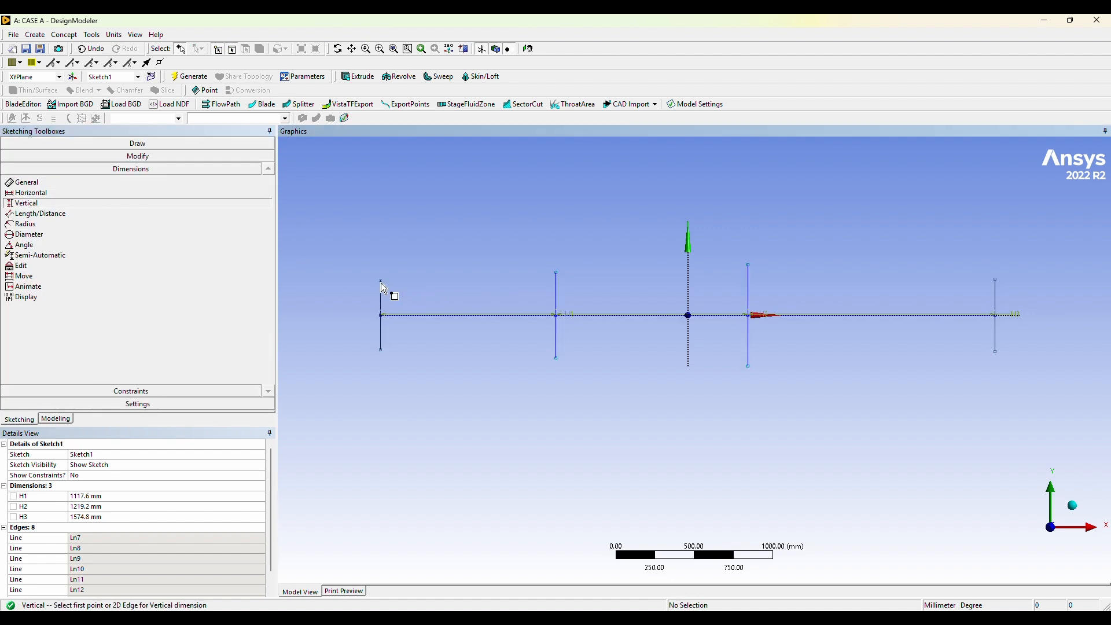
left_click(352, 352)
left_click(95, 528)
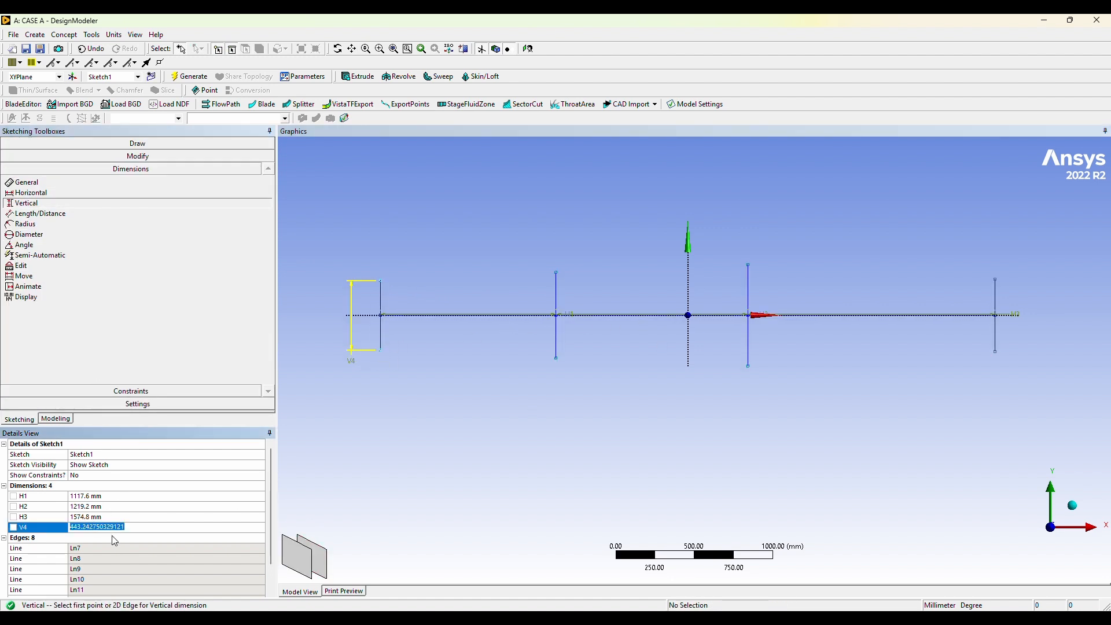
type("1625.6")
key("Return")
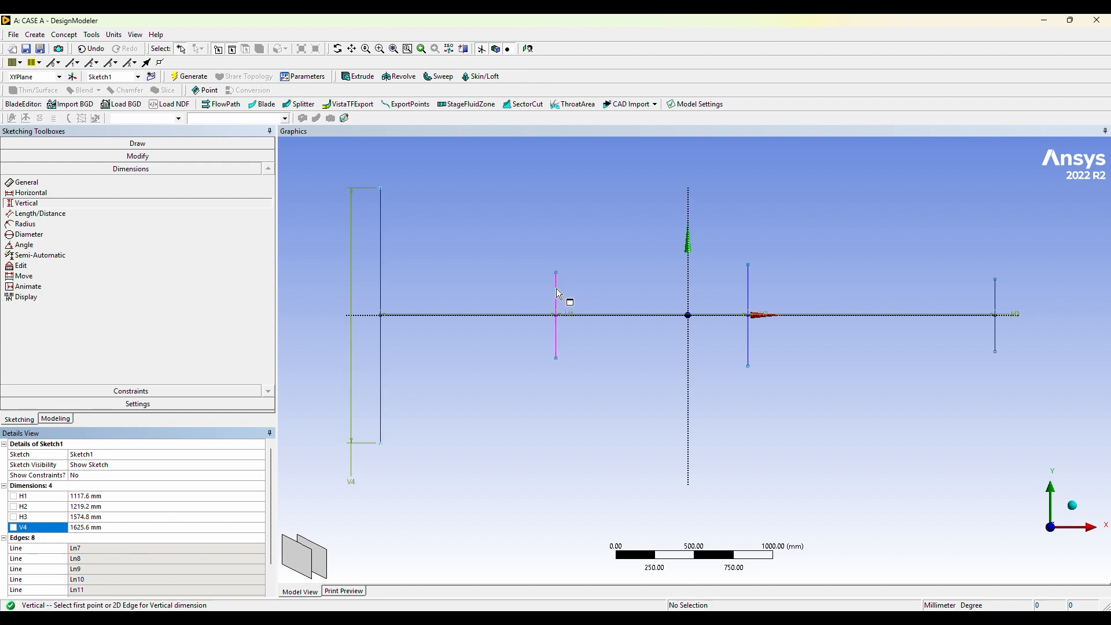
Dimension the second vertical line from the left vertically and set its height to 609.6 mm.
left_click(556, 298)
left_click(514, 354)
left_click(87, 538)
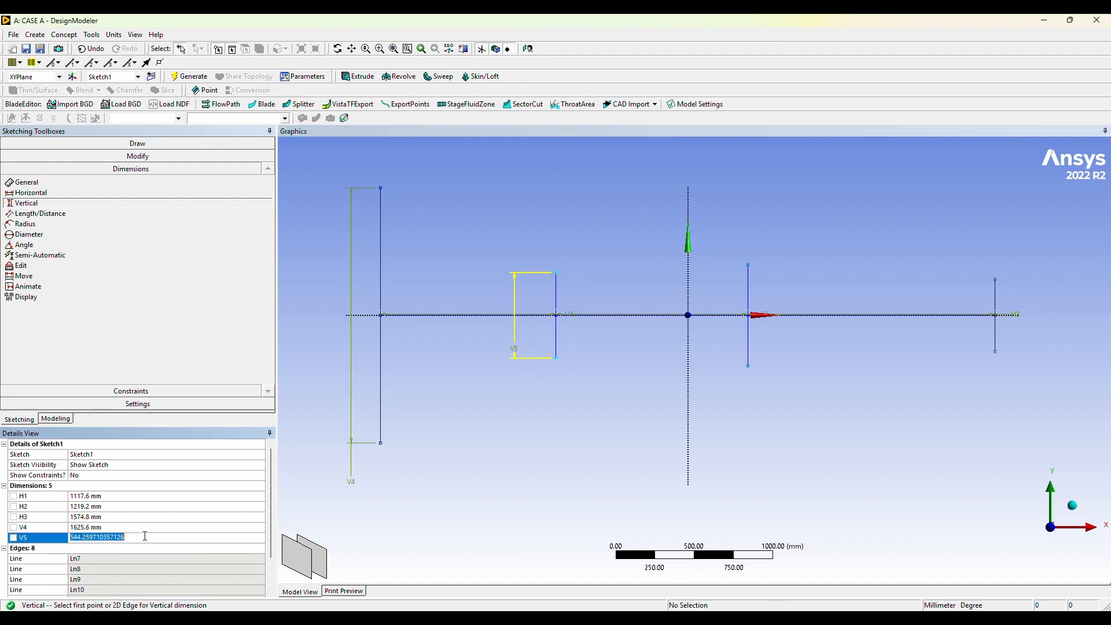
type("609.6")
key("Return")
Dimension the third vertical line, just right of the origin, and set its height to 609.6 mm.
left_click(749, 270)
left_click(807, 371)
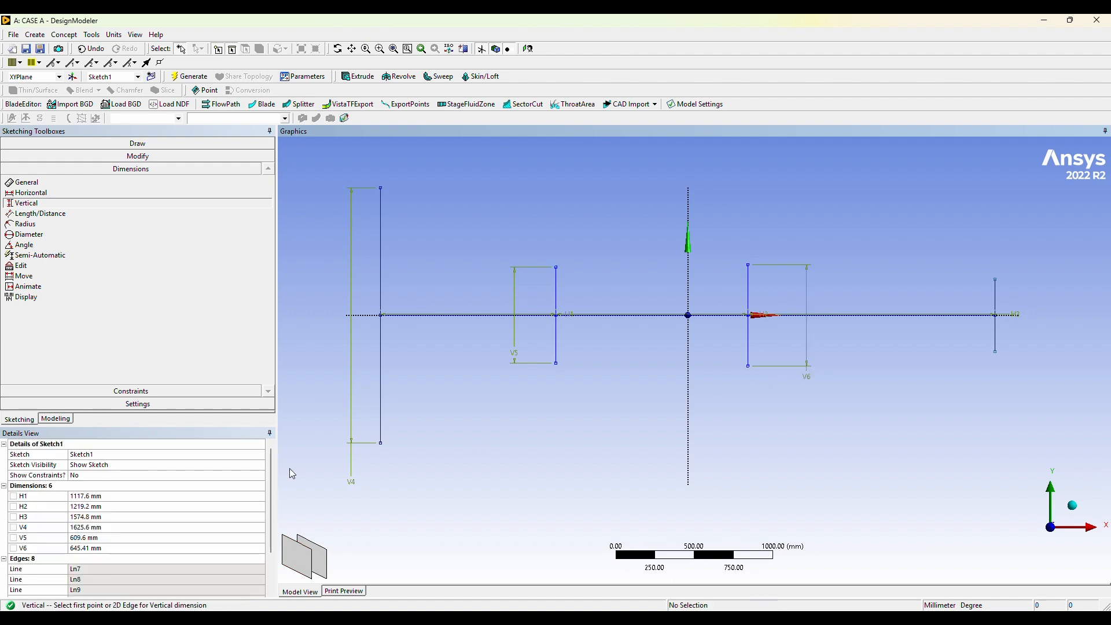
type("609.6")
key("Return")
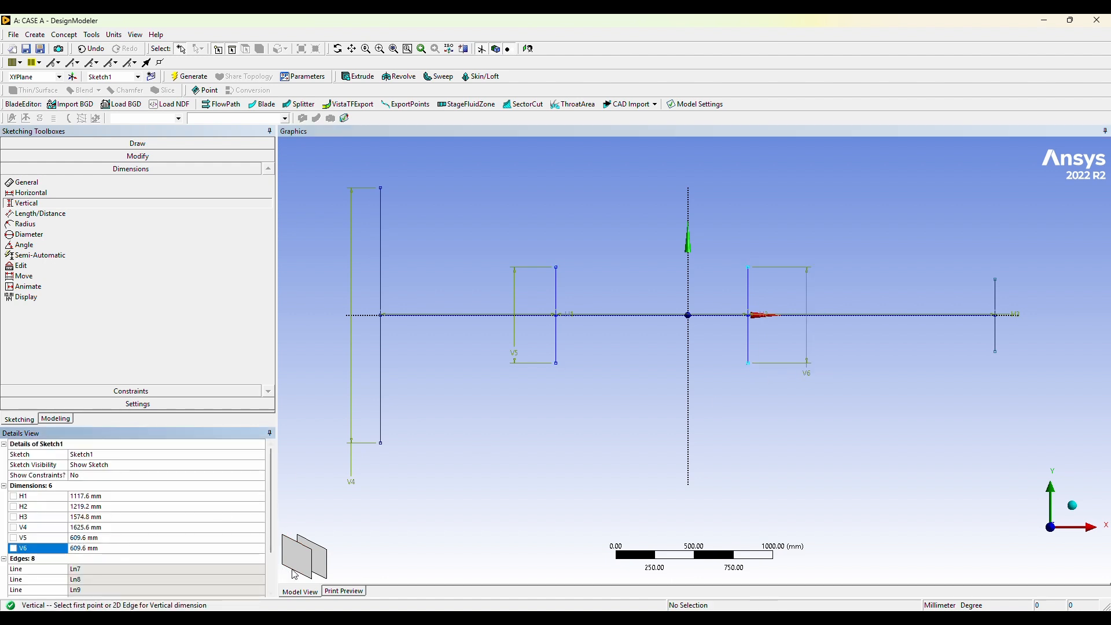
Dimension the rightmost vertical line and set its height to 889 mm.
left_click(997, 284)
left_click(1034, 344)
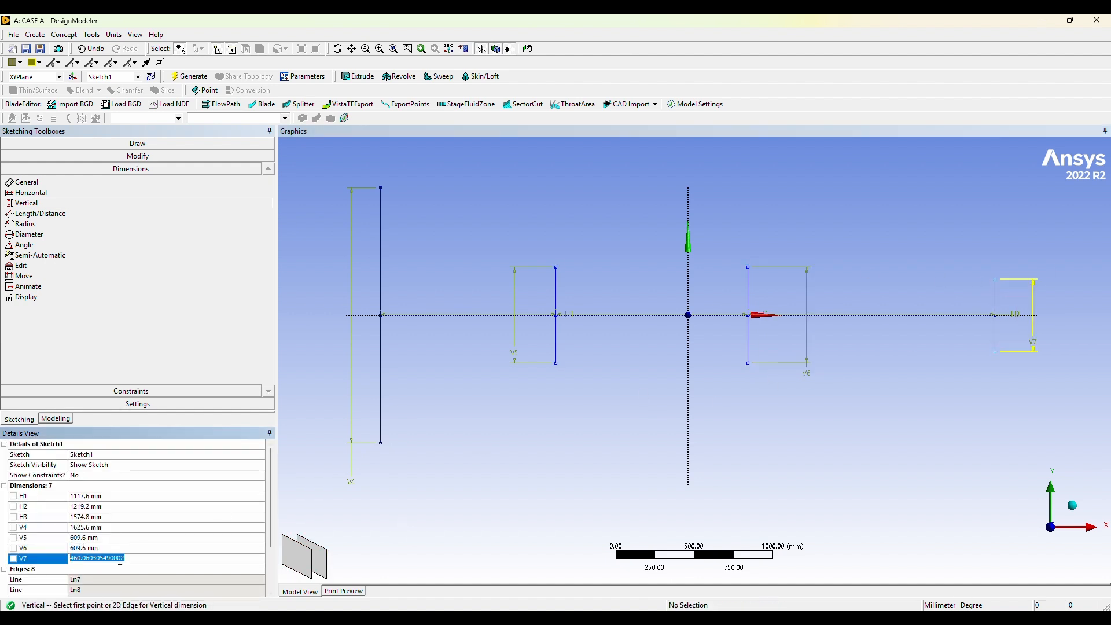
type("889")
key("Return")
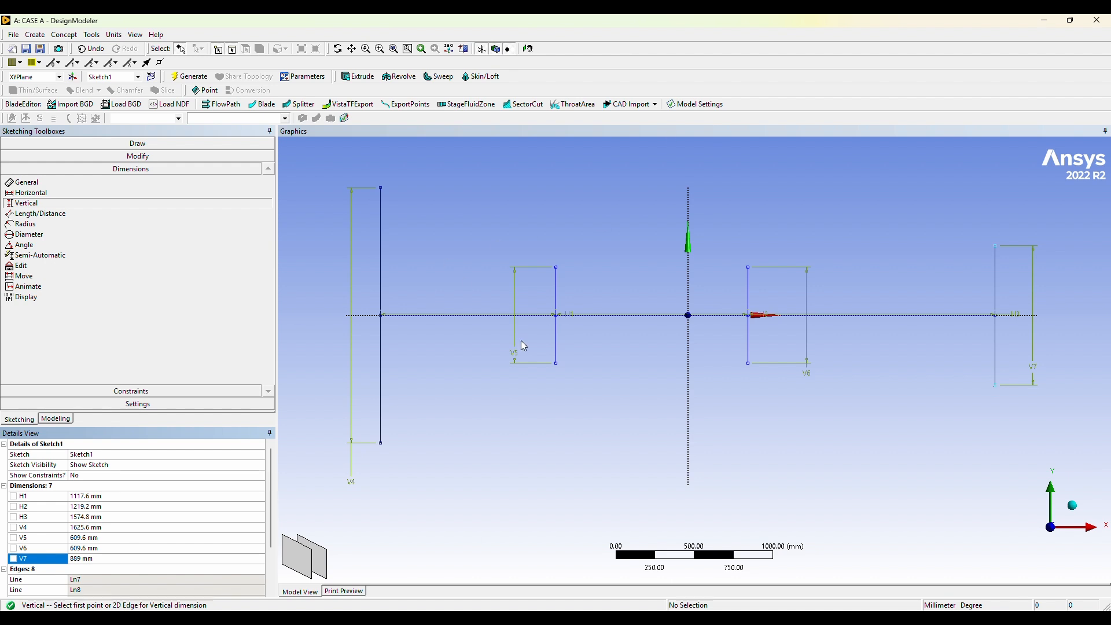
Draw three lines joining the upper endpoints of the four vertical section lines to form the duct's upper wall.
left_click(367, 316)
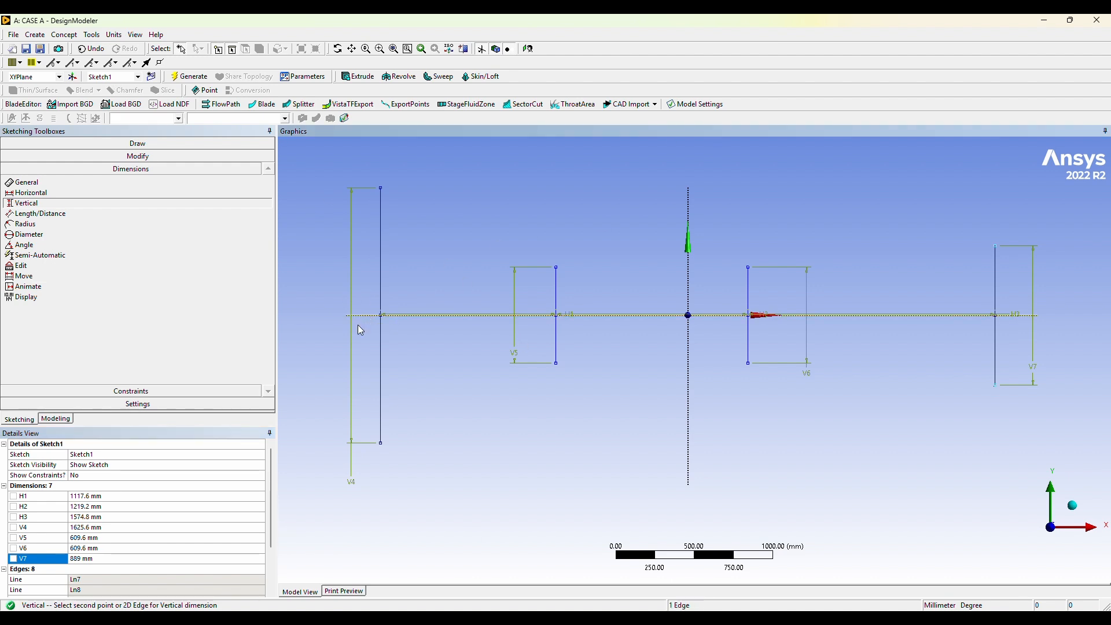
left_click(240, 193)
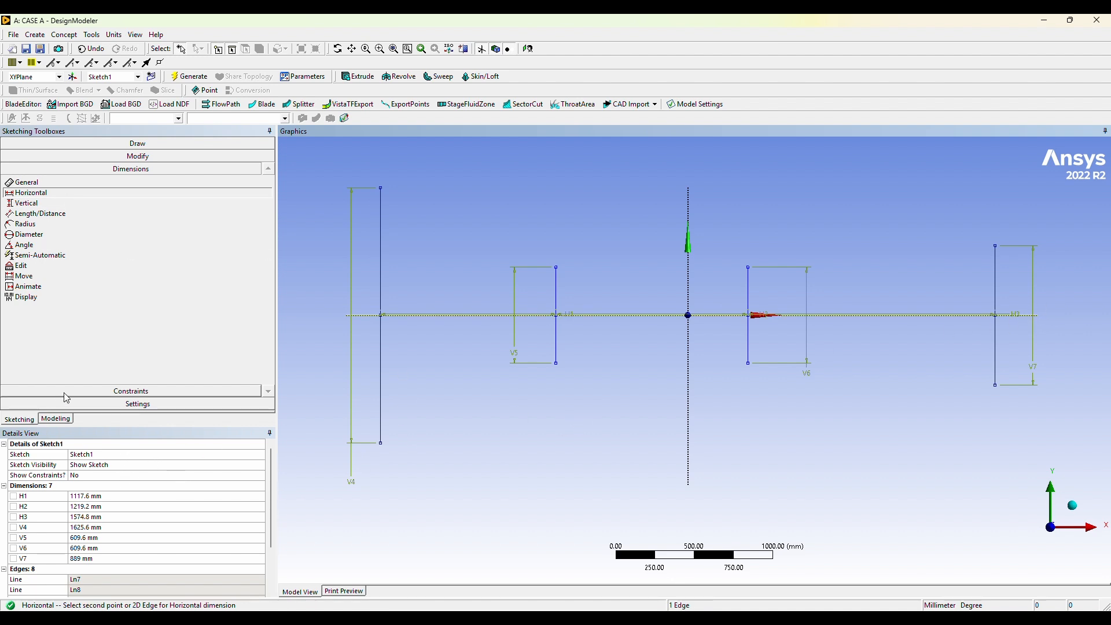
left_click(167, 143)
left_click(97, 164)
left_click(556, 267)
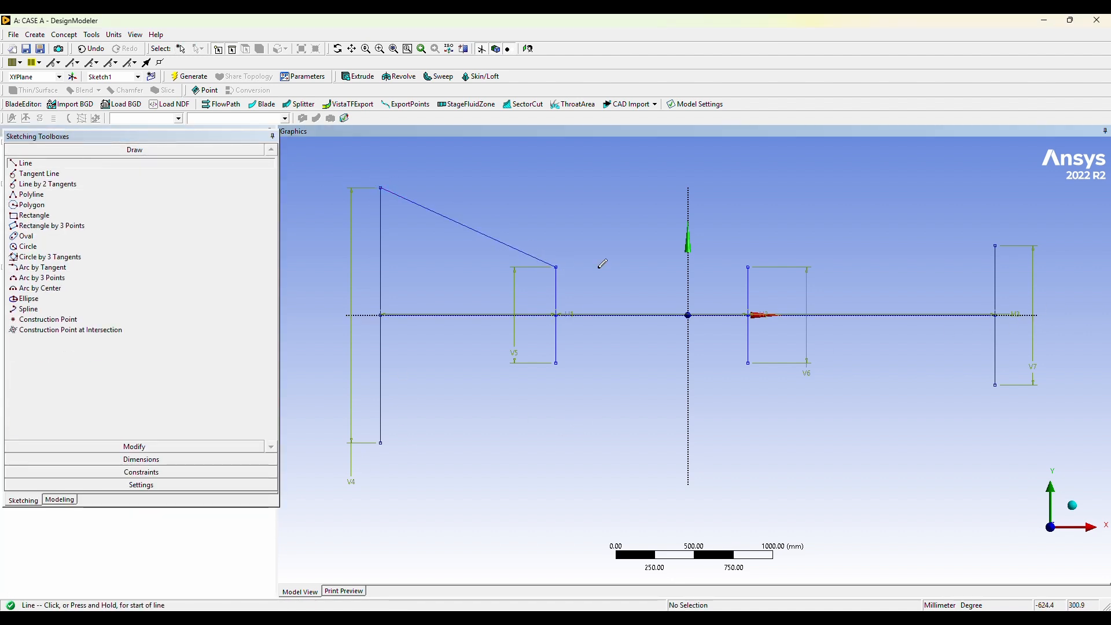
left_click(555, 266)
left_click(748, 267)
left_click(748, 267)
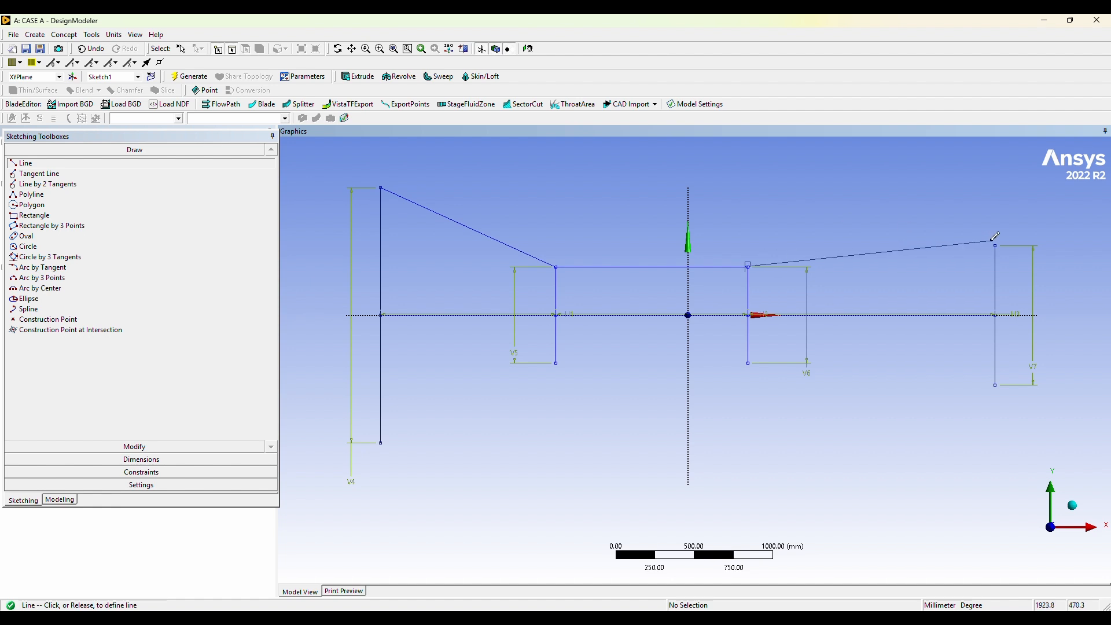
left_click(996, 246)
Draw three lines joining the lower endpoints of the four vertical section lines to form the duct's lower wall.
left_click(995, 385)
left_click(748, 363)
left_click(748, 363)
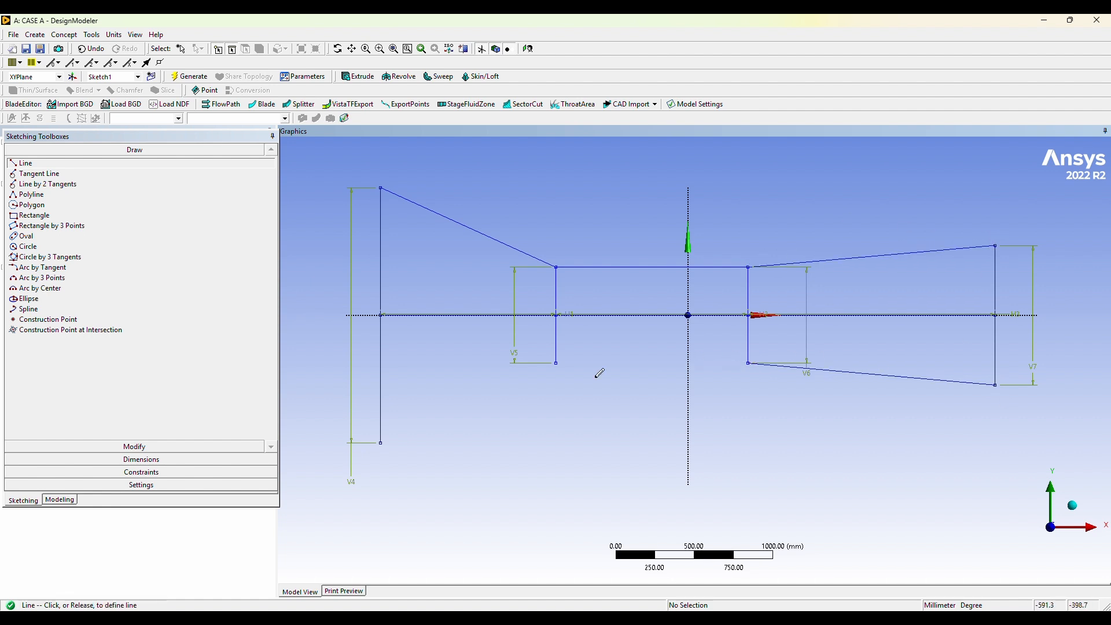
left_click(555, 363)
left_click(555, 363)
left_click(380, 443)
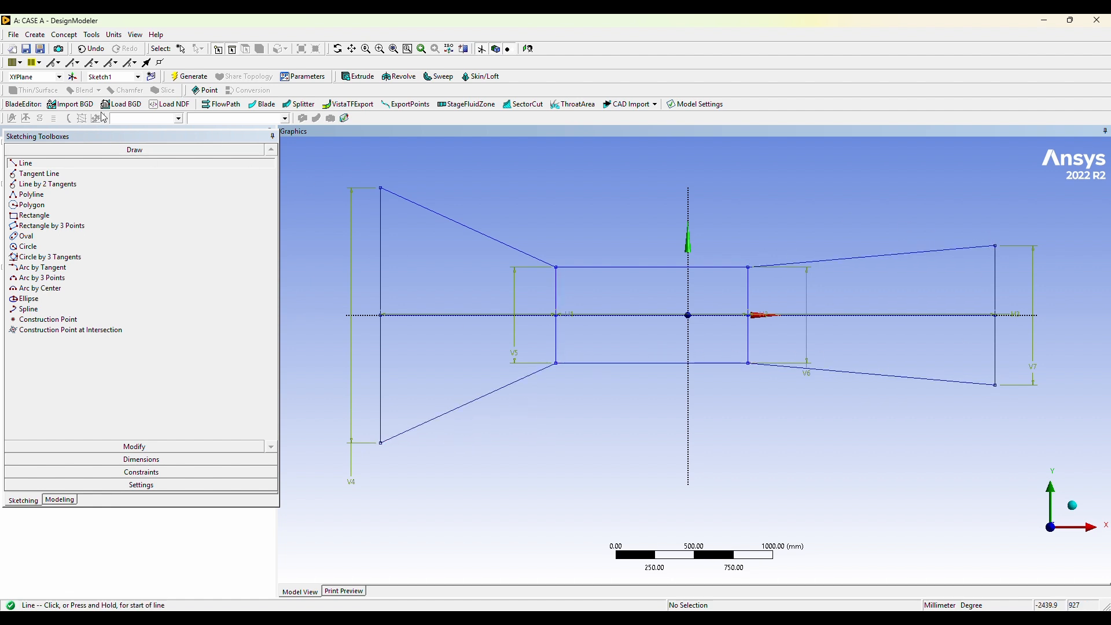
Delete the horizontal axis line and the two inner vertical lines with their dimensions, keeping only the closed outer profile.
left_click(181, 49)
mouse_move(513, 267)
left_mouse_down()
mouse_move(615, 334)
mouse_move(992, 318)
mouse_move(884, 343)
mouse_move(427, 216)
mouse_move(532, 231)
left_mouse_up()
left_click(496, 246, "ctrl")
left_click(996, 296, "ctrl")
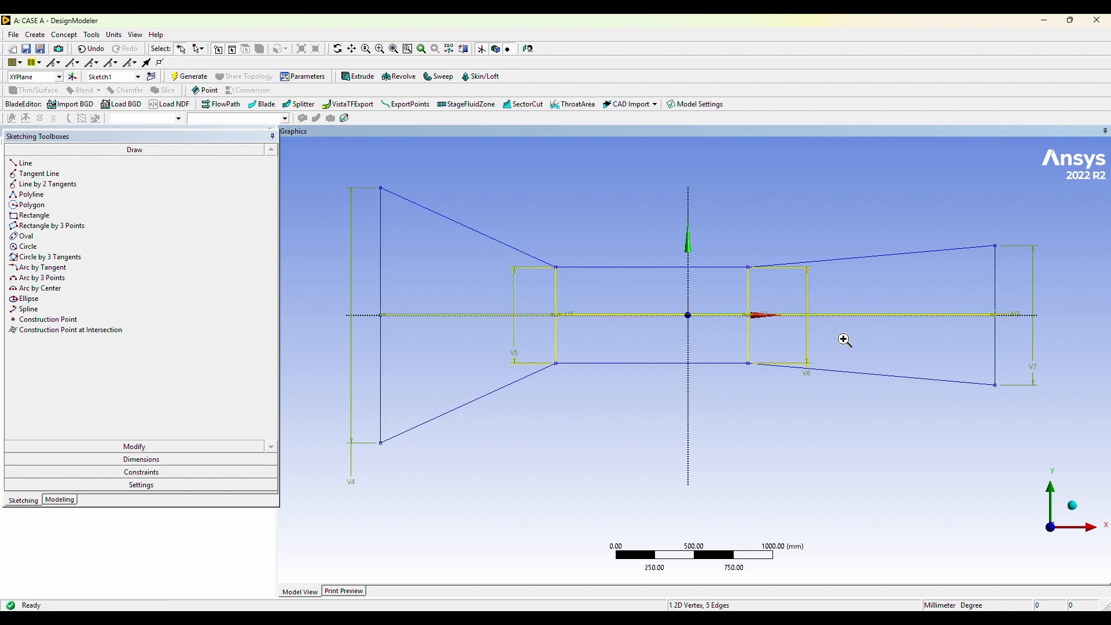
right_click(843, 339)
left_click(861, 357)
right_click(818, 339)
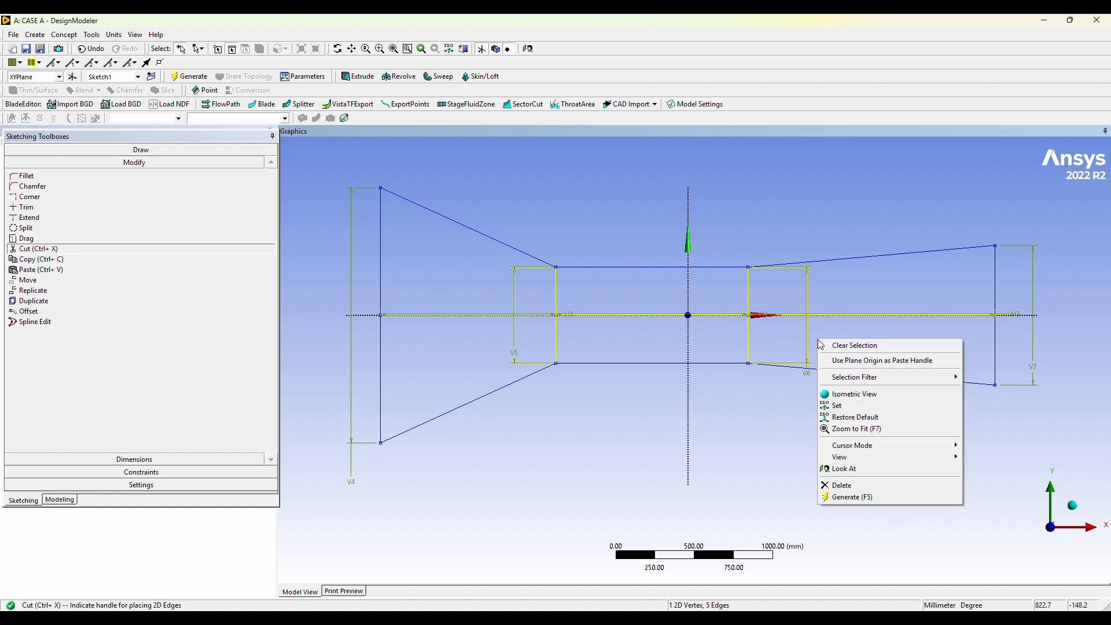
left_click(838, 490)
right_click(509, 335)
left_click(543, 487)
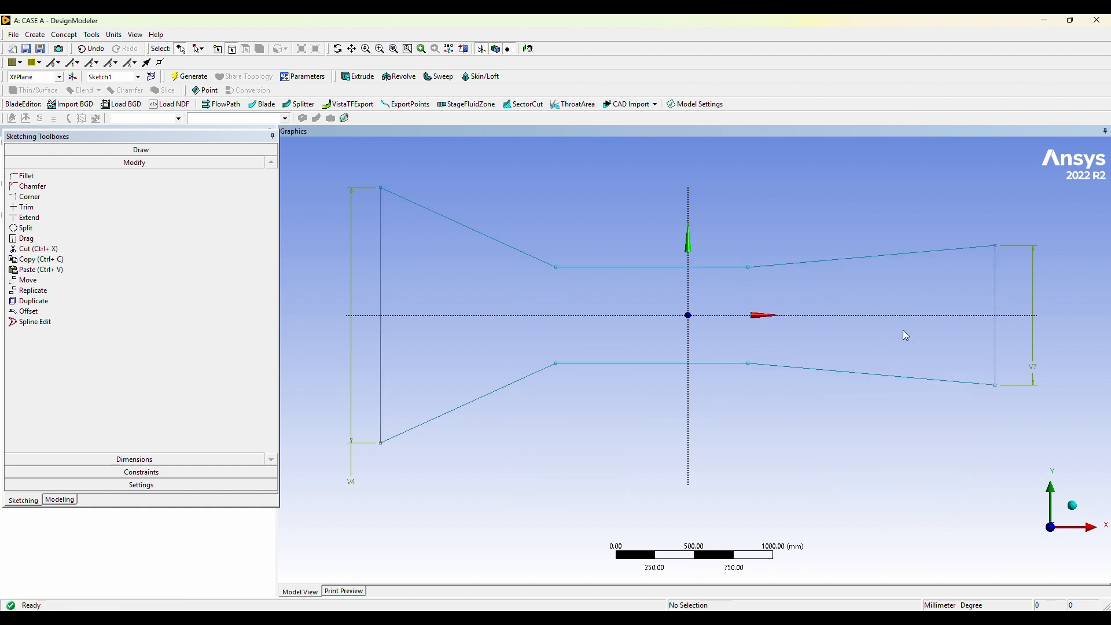
Return to Workbench and duplicate the CASE A Fluid Flow (Fluent) system, plus its copy, to get three systems.
left_click(1107, 22)
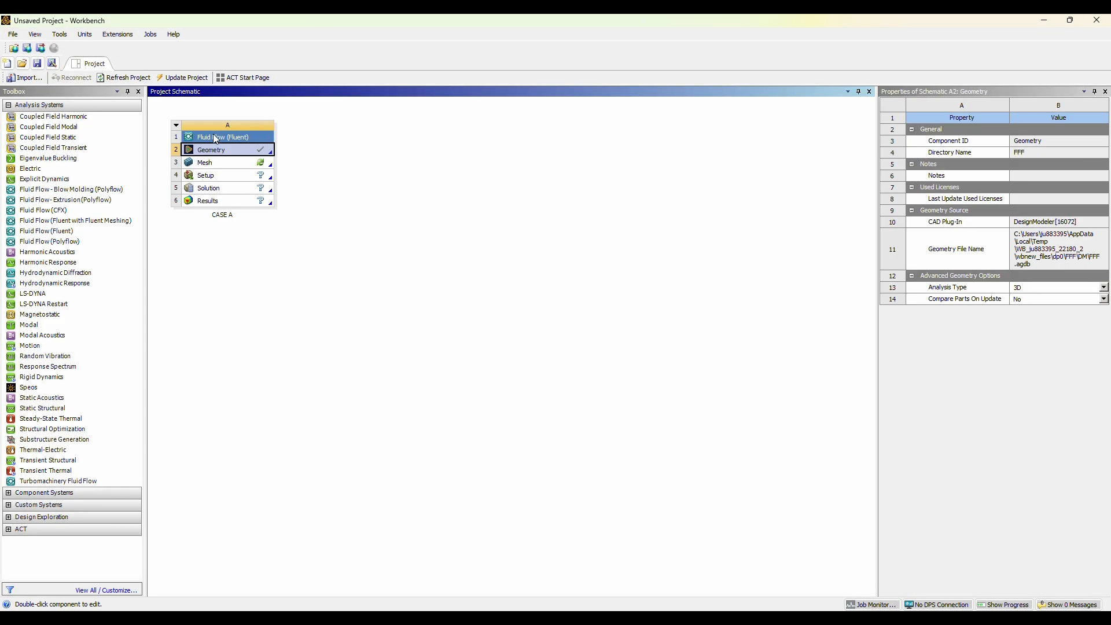
right_click(216, 139)
left_click(203, 166)
right_click(208, 272)
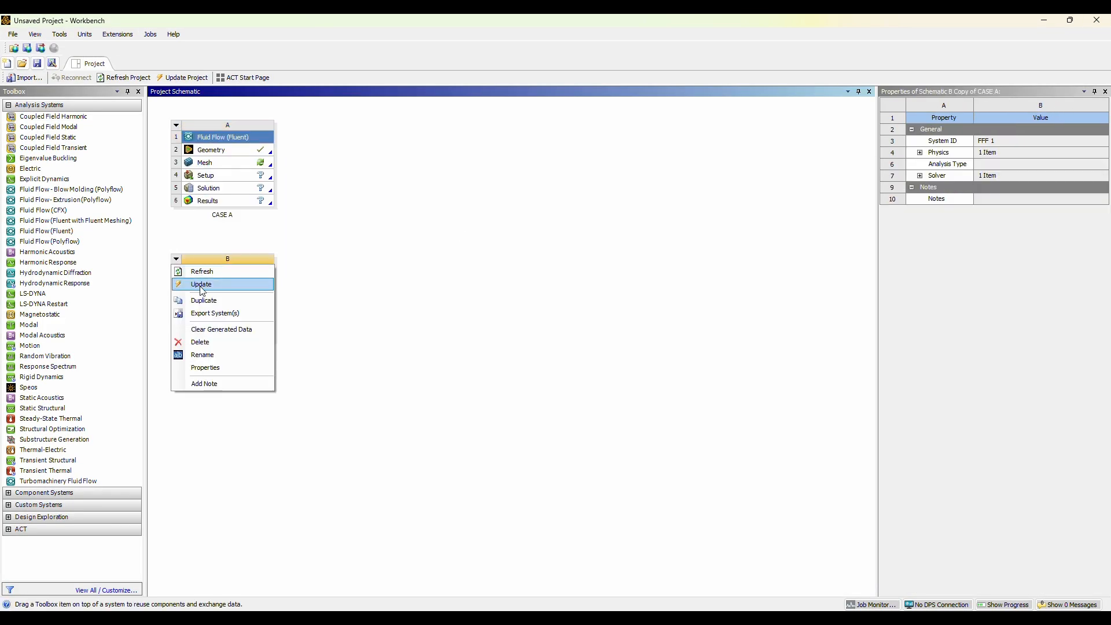
left_click(204, 301)
Rename the two duplicated systems as CASE B and CASE C.
double_click(232, 348)
type("Cas")
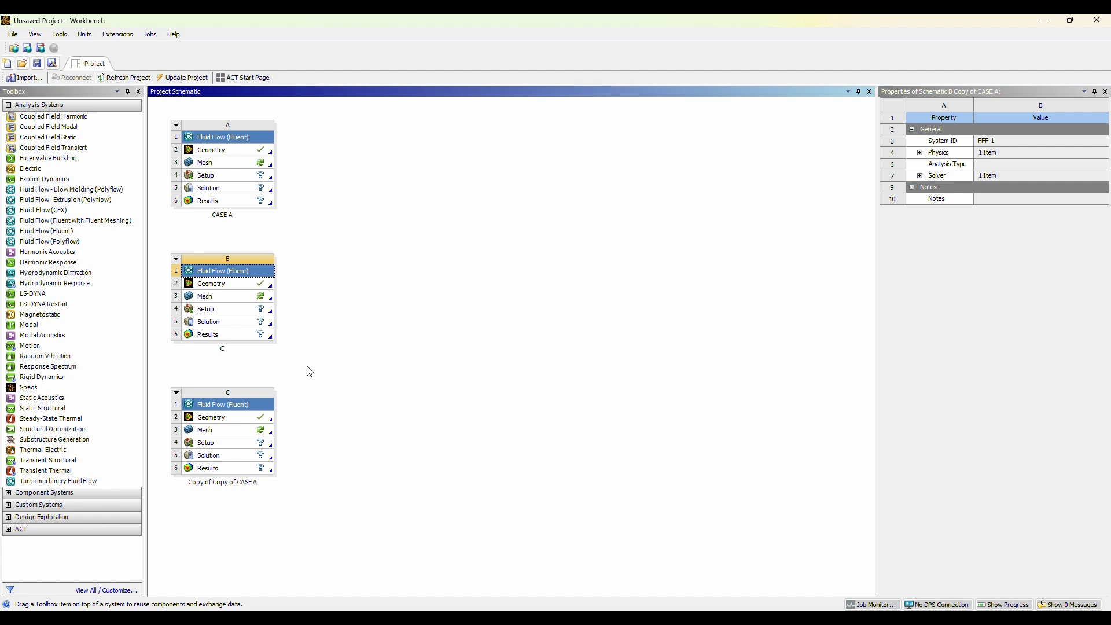
left_click(240, 509)
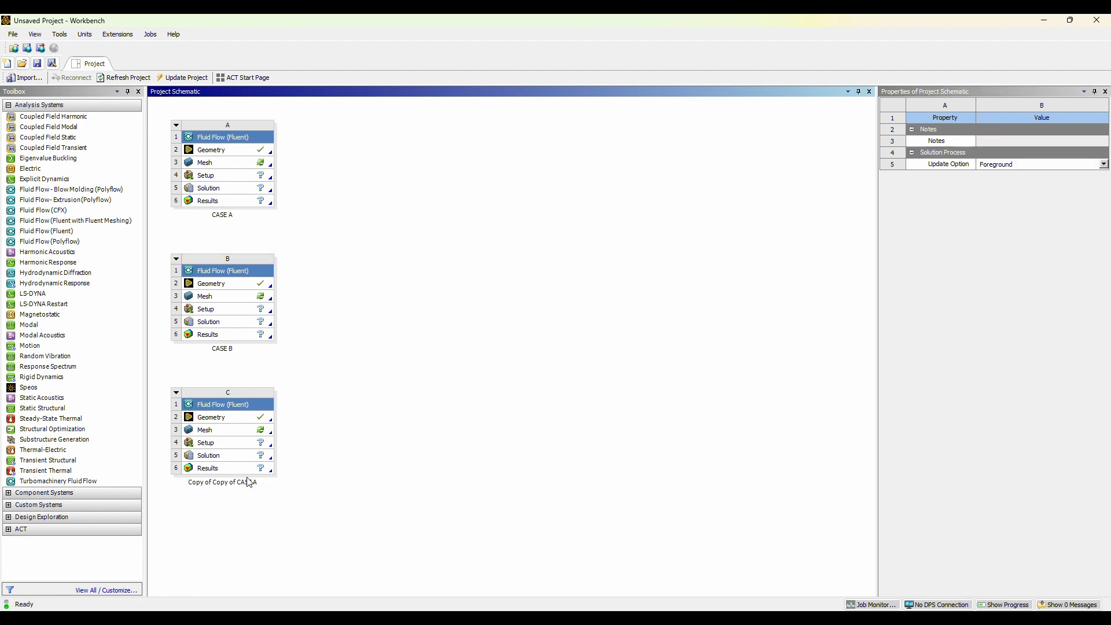
right_click(178, 402)
left_click(208, 500)
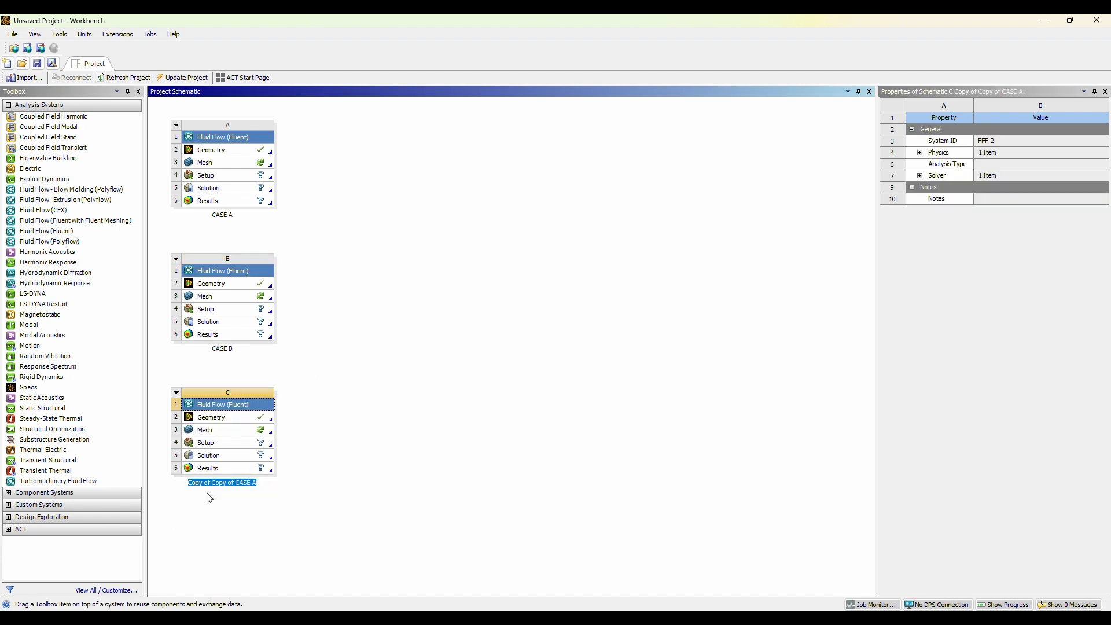
type("CASE C")
key("Return")
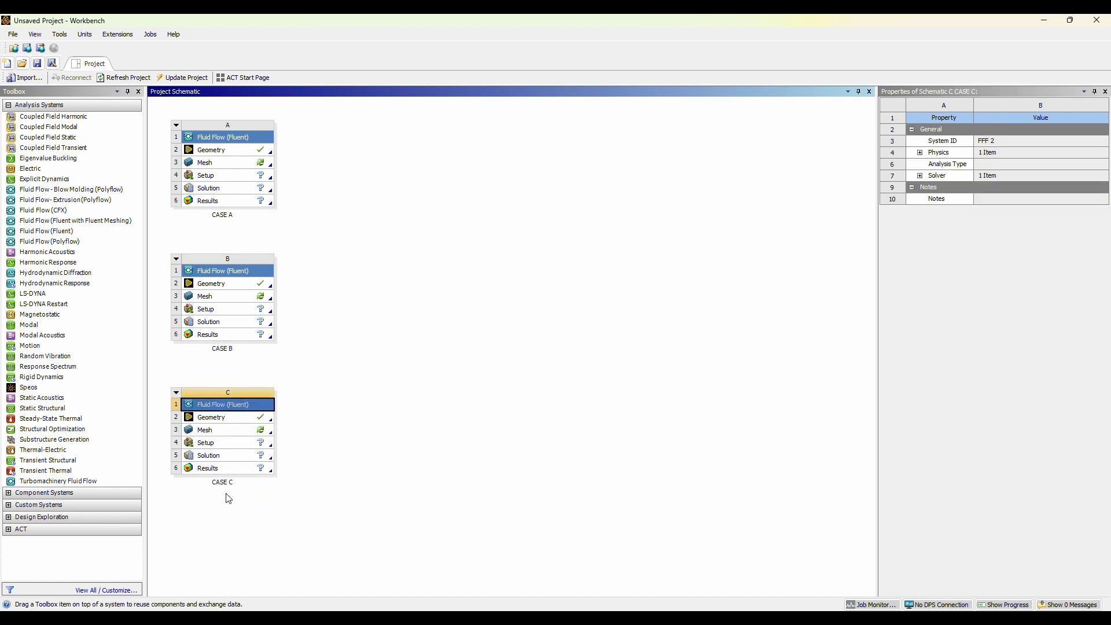
Open the CASE A geometry in DesignModeler and generate a surface body from Sketch1.
double_click(262, 149)
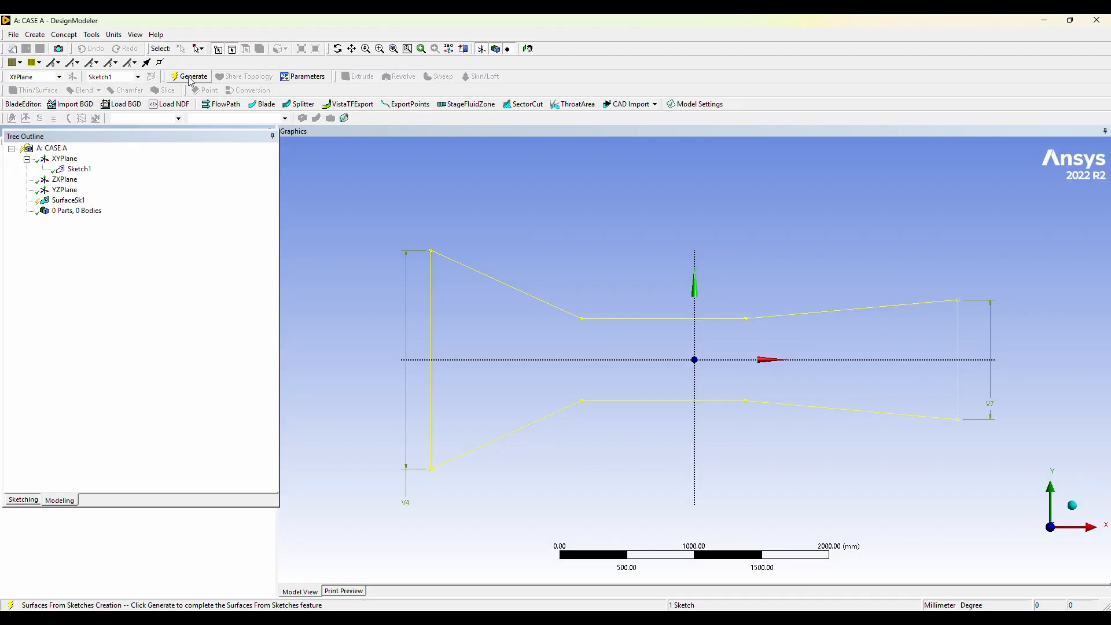
left_click(191, 76)
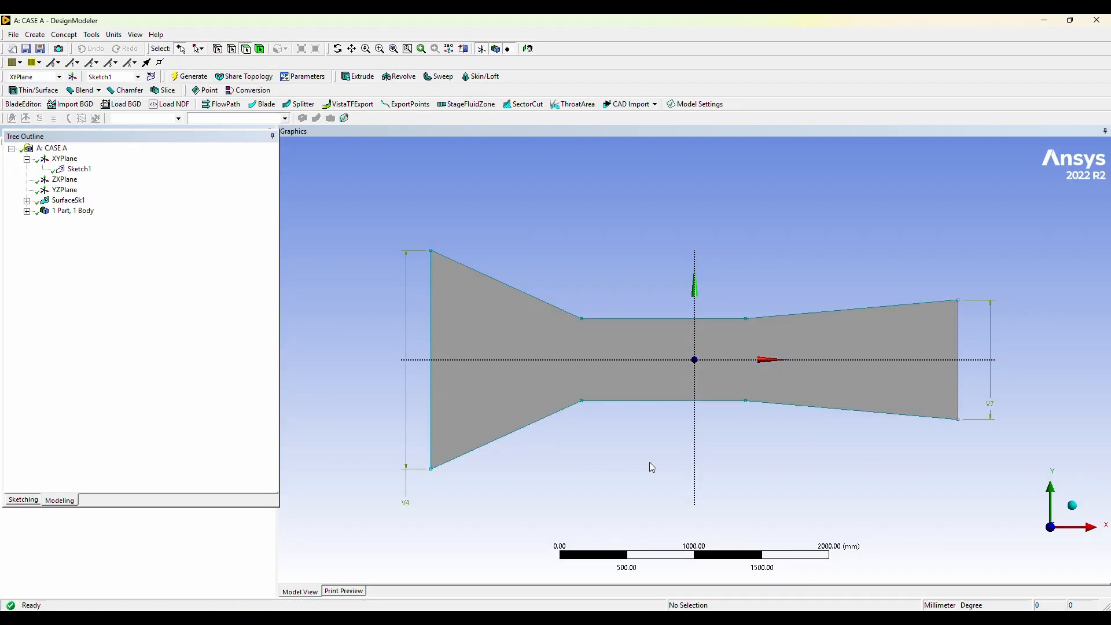
left_click(23, 500)
left_click(60, 500)
double_click(65, 160)
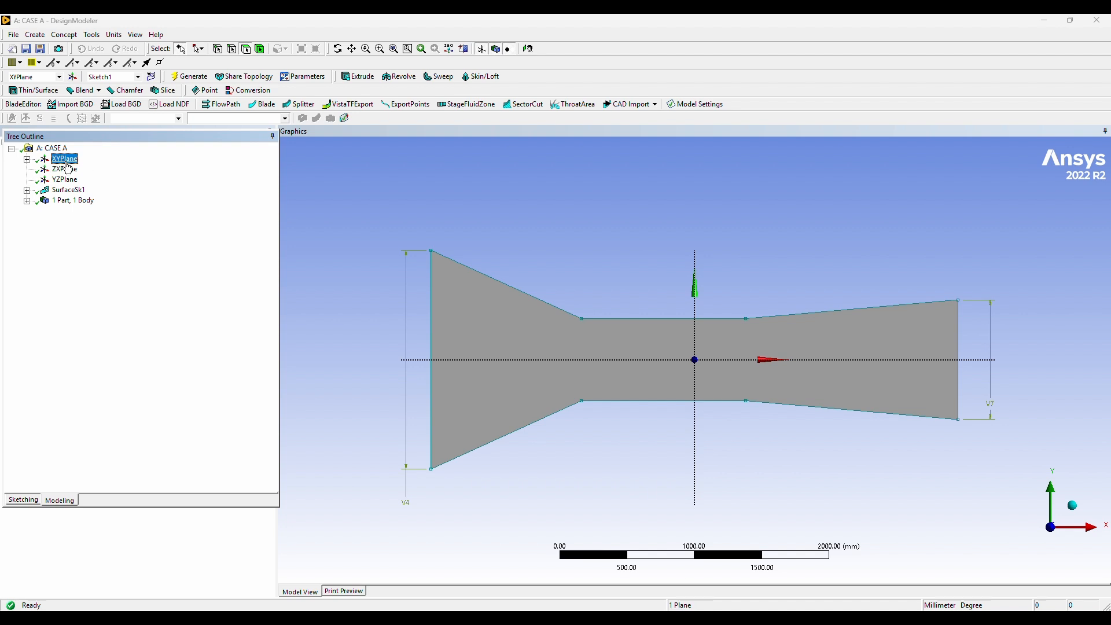
Close DesignModeler and open the CASE A mesh in Ansys Meshing.
left_click(1097, 20)
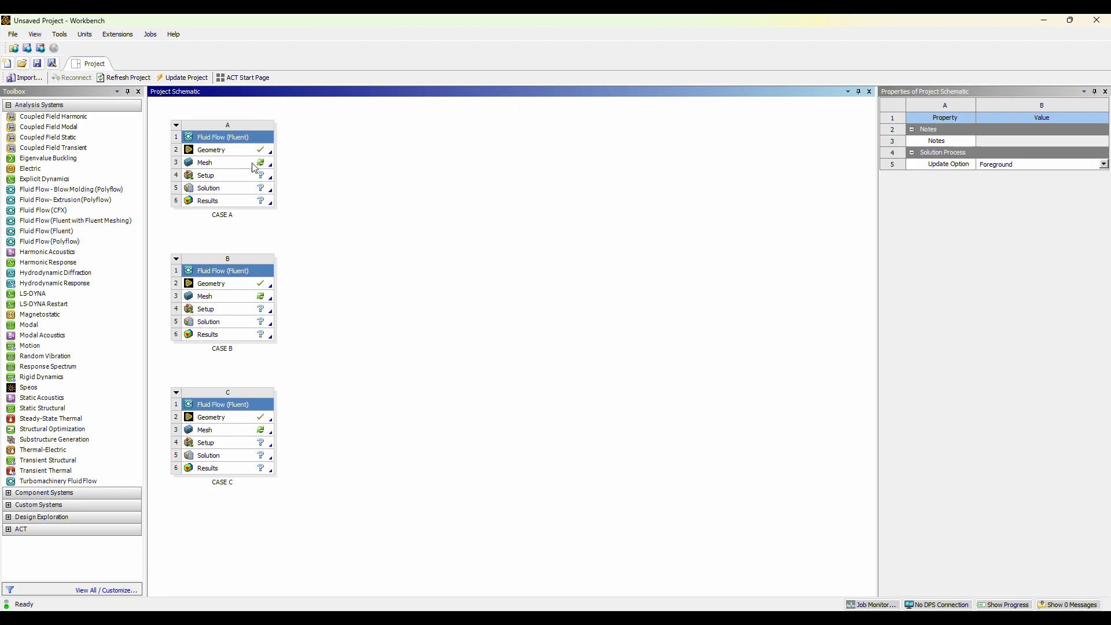
left_click(248, 165)
double_click(248, 169)
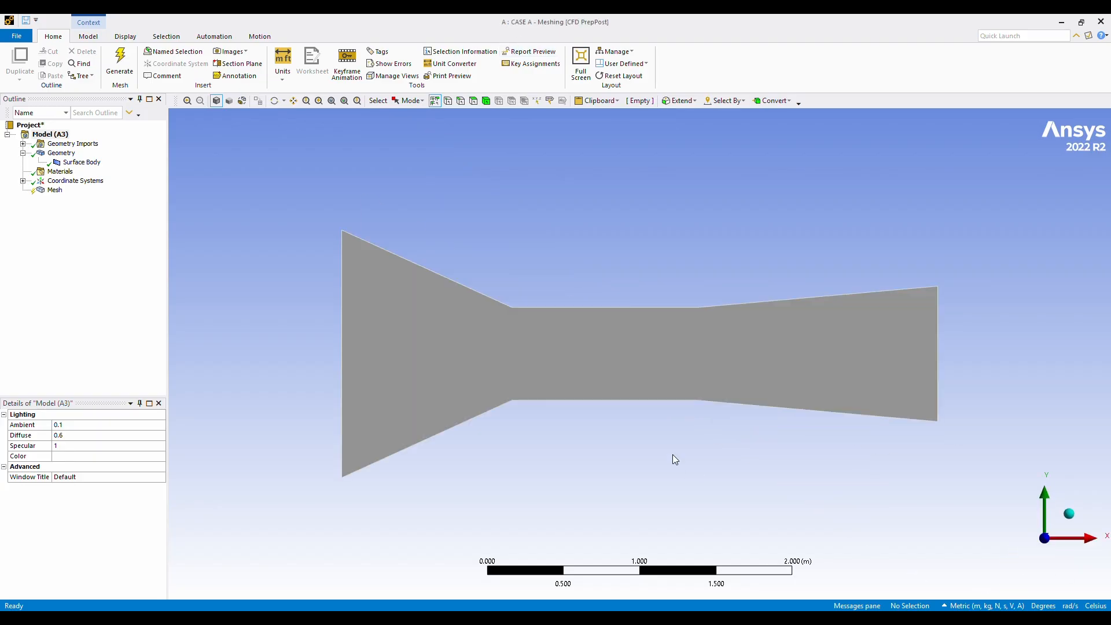
left_click(517, 304)
left_click(493, 300, "ctrl")
left_click(748, 300, "ctrl")
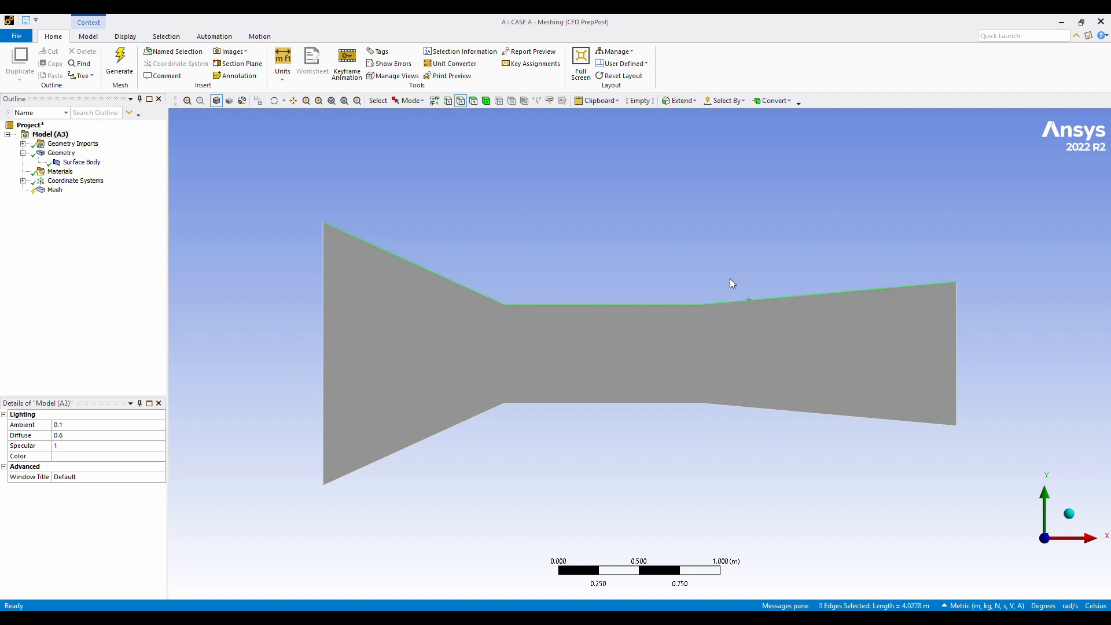
key("n")
left_click(587, 401)
left_click(462, 334)
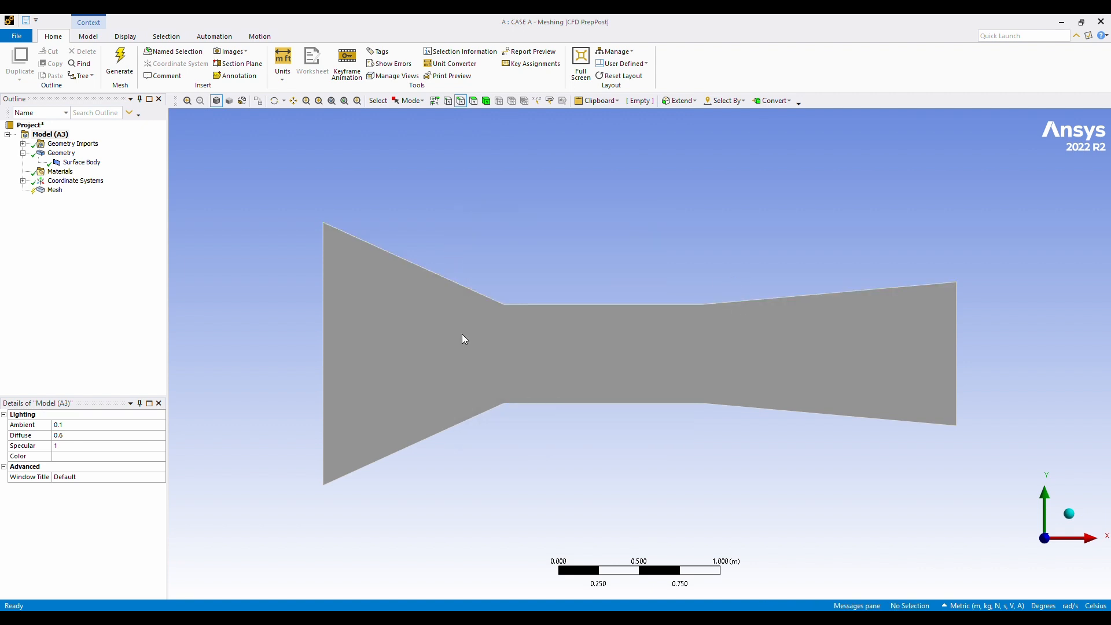
Create a named selection WALLS from the three upper and three lower edges of the duct.
left_click(476, 416, "ctrl")
left_click(538, 404, "ctrl")
left_click(729, 405, "ctrl")
left_click(486, 296, "ctrl")
left_click(662, 304, "ctrl")
type("nw")
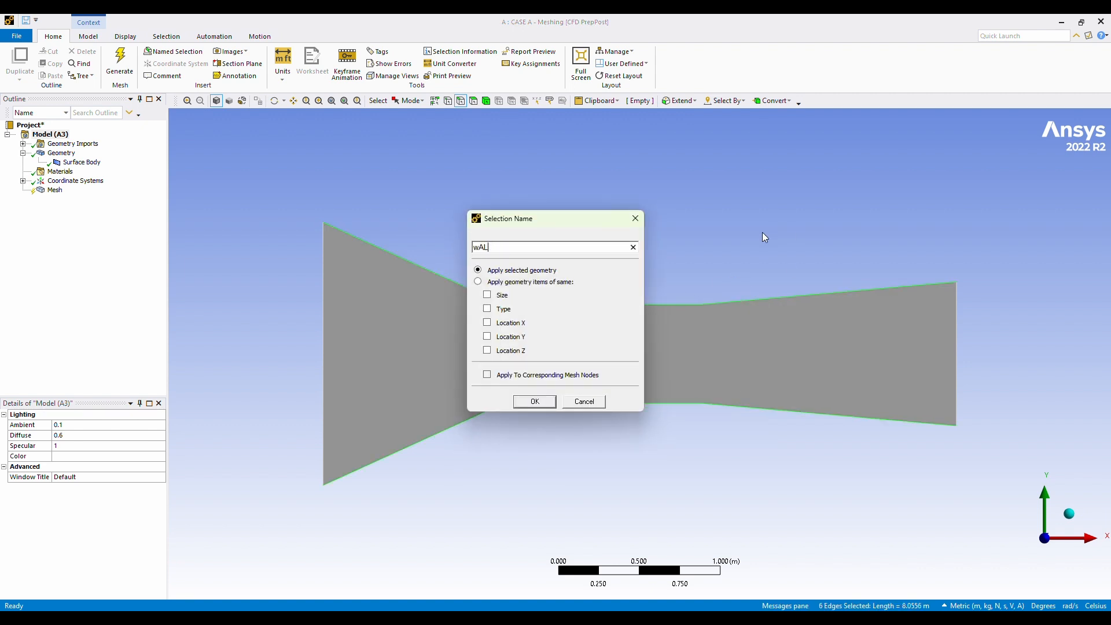
key("Return")
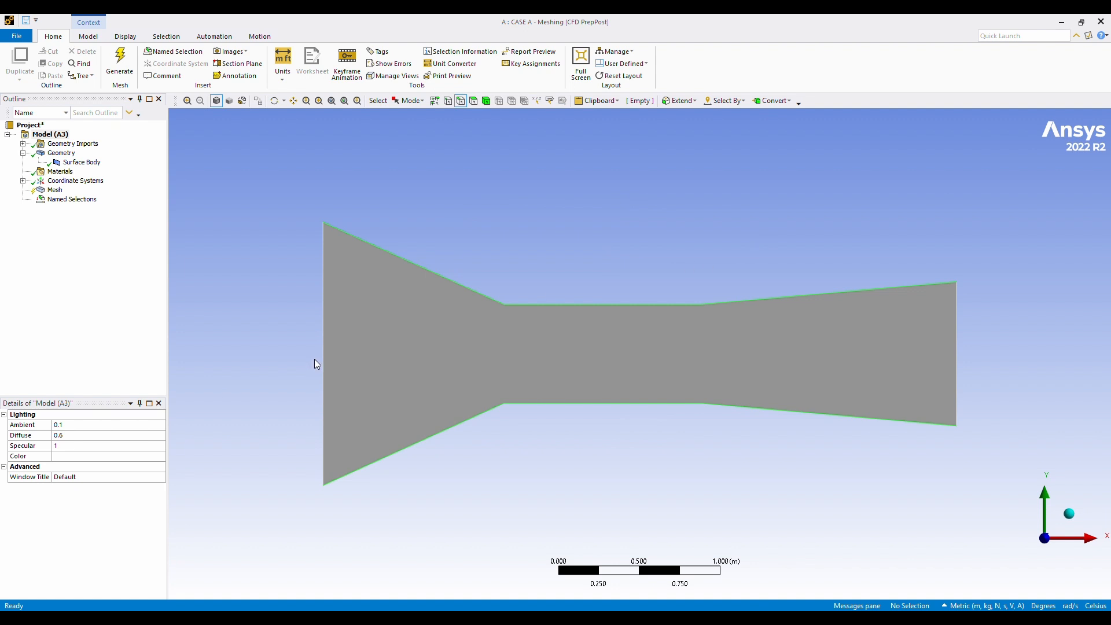
Create named selections for the two vertical end edges: Inlet for the taller one and Outlet for the shorter one.
left_click(328, 349)
key("n")
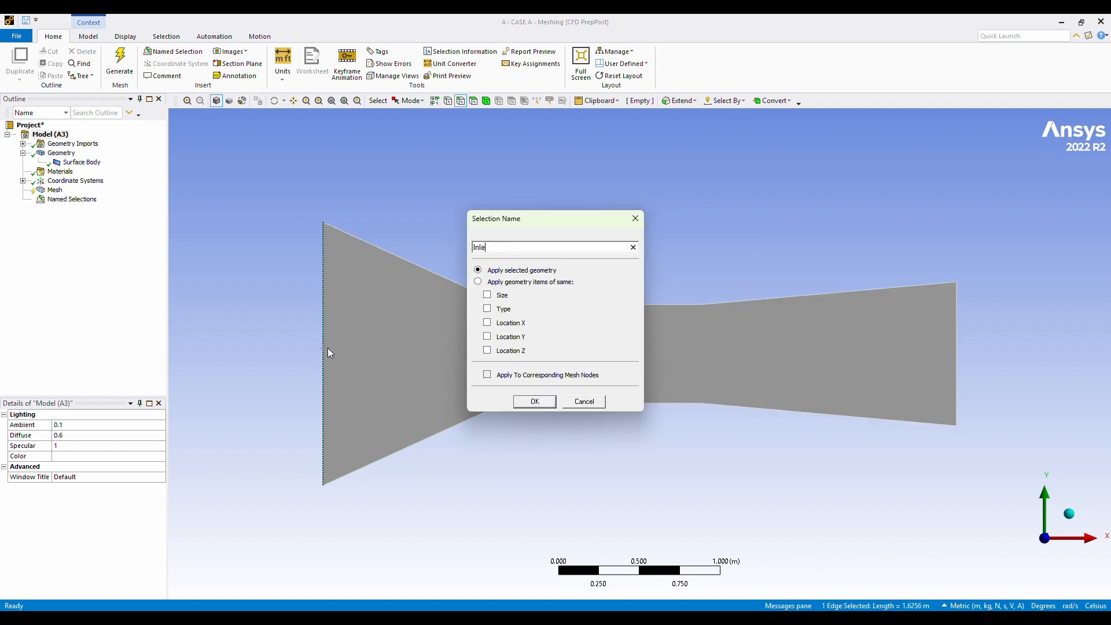
left_click(534, 402)
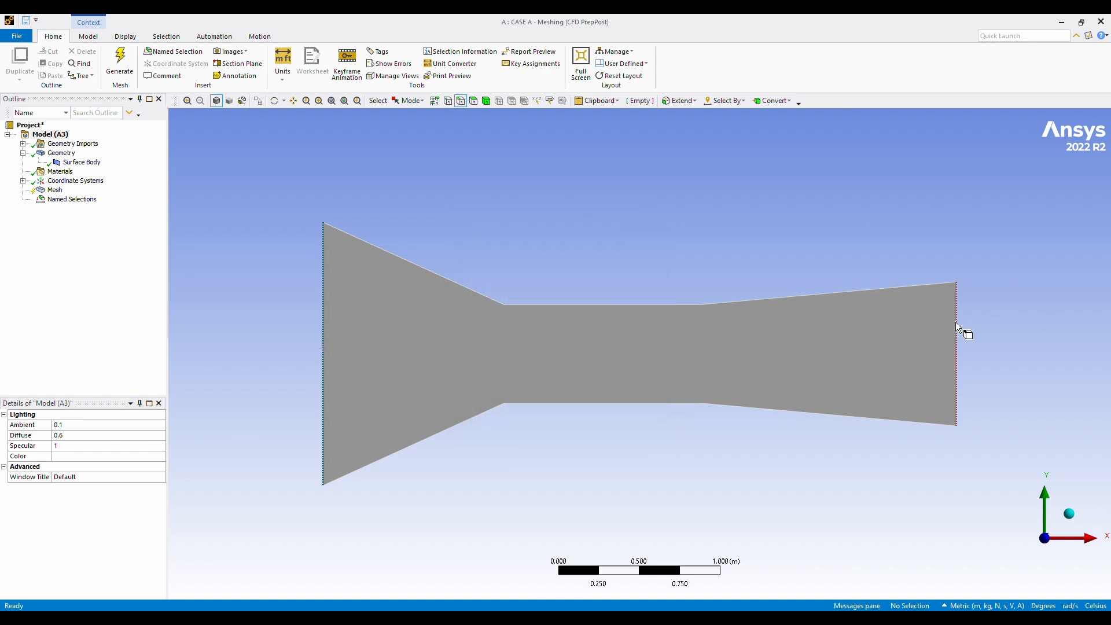
left_click(956, 327)
type("nO")
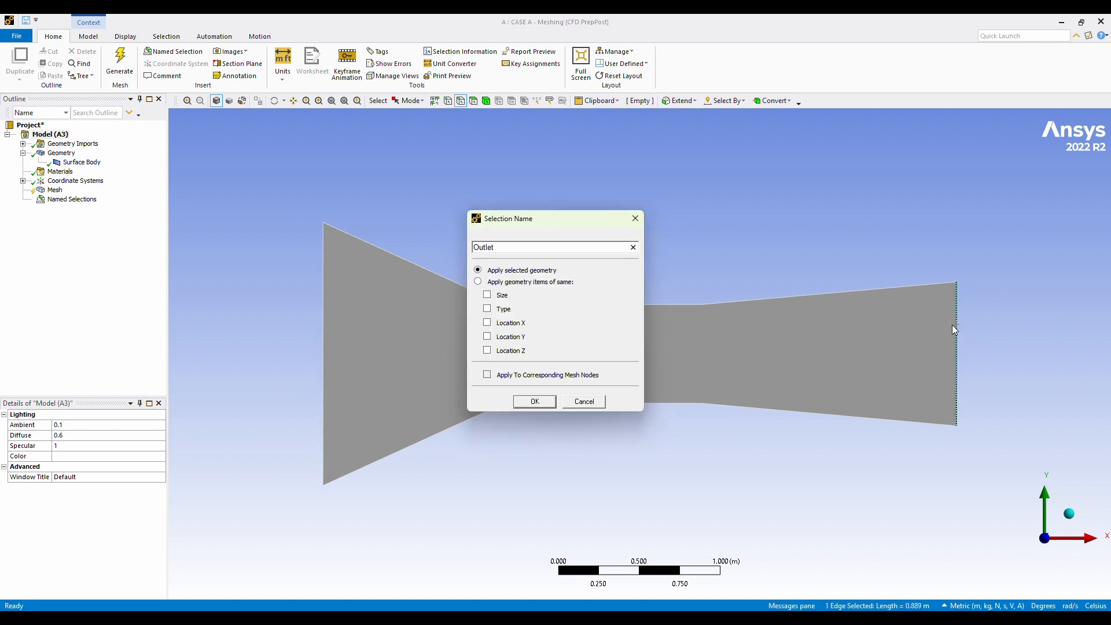
left_click(534, 401)
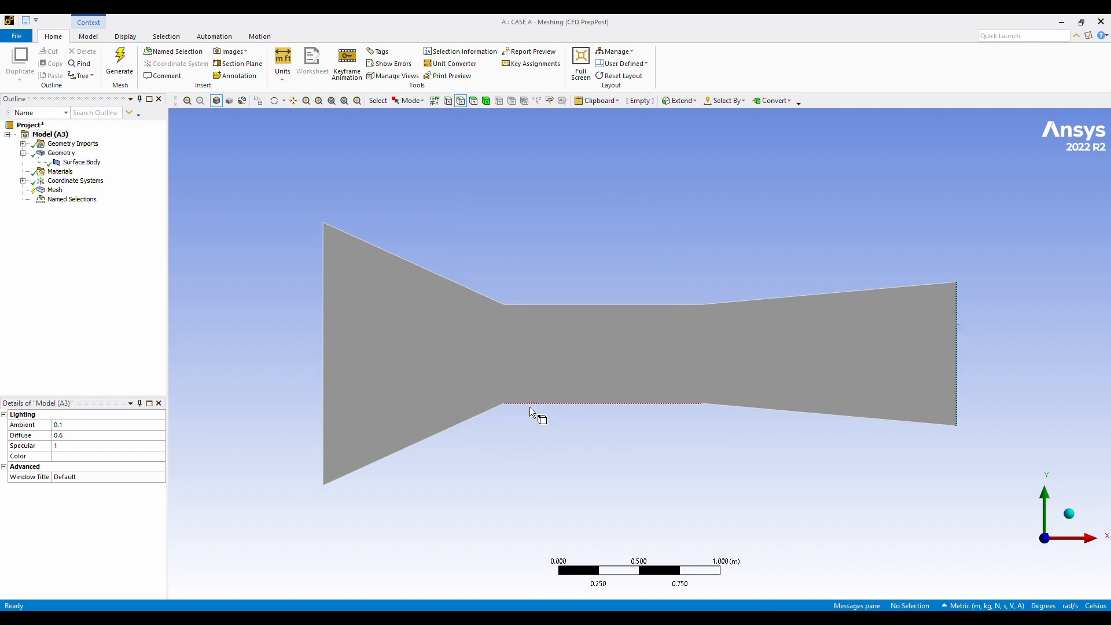
Rename the WALLS named selection as Walls and check the Inlet and Outlet selections.
left_click(22, 199)
left_click(71, 208)
right_click(70, 208)
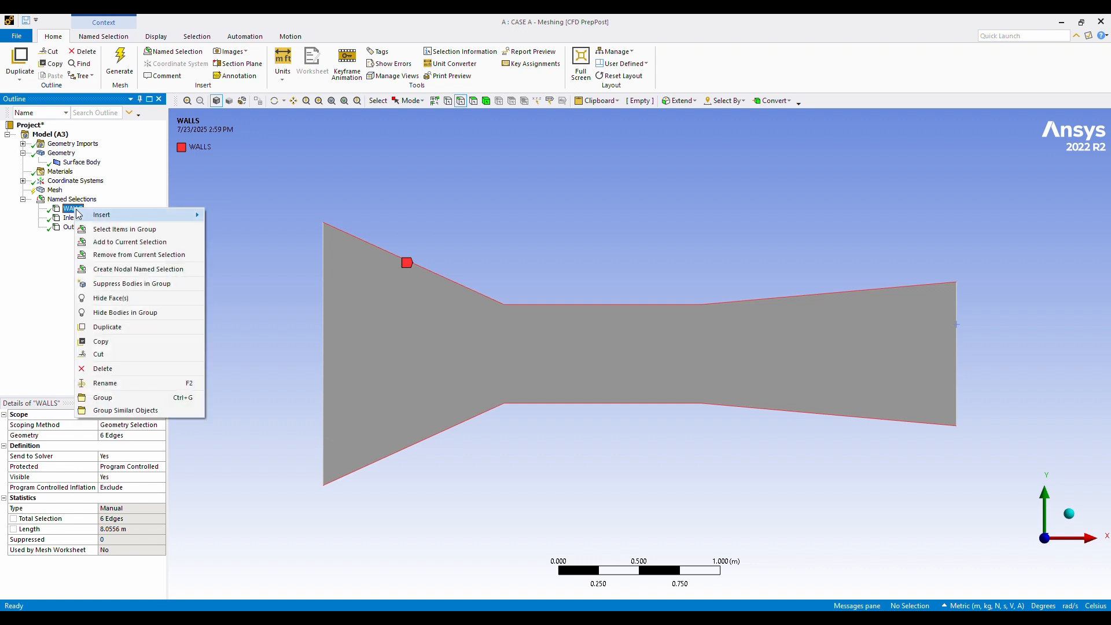
left_click(120, 383)
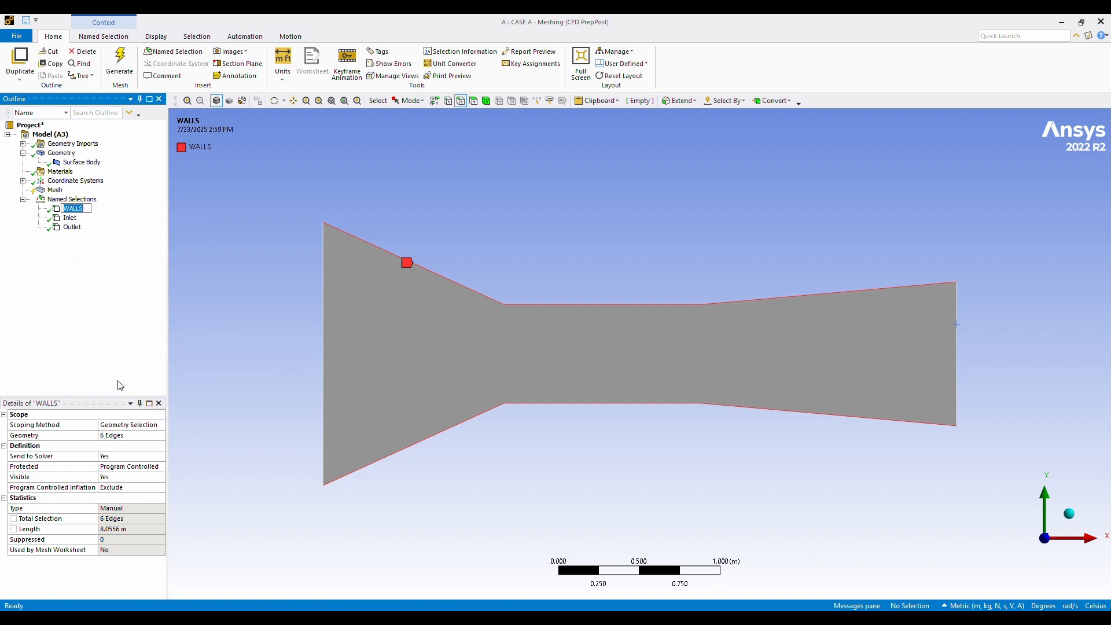
type("Walls")
key("Return")
left_click(69, 218)
left_click(73, 227)
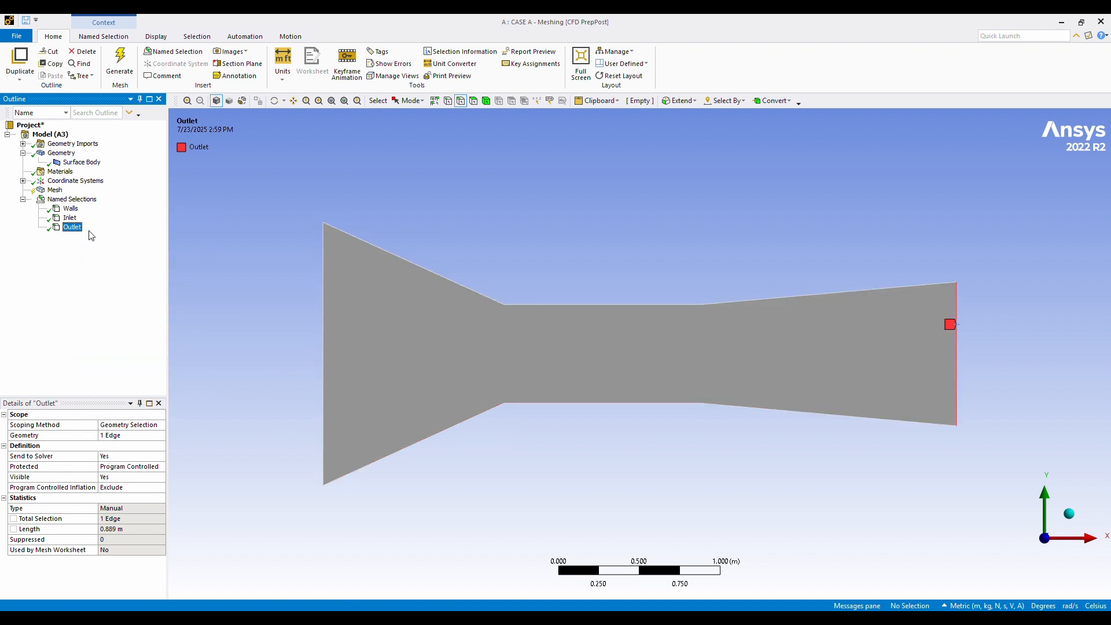
Insert a mesh method control scoped to the surface body and set its method to Triangles.
left_click(62, 153)
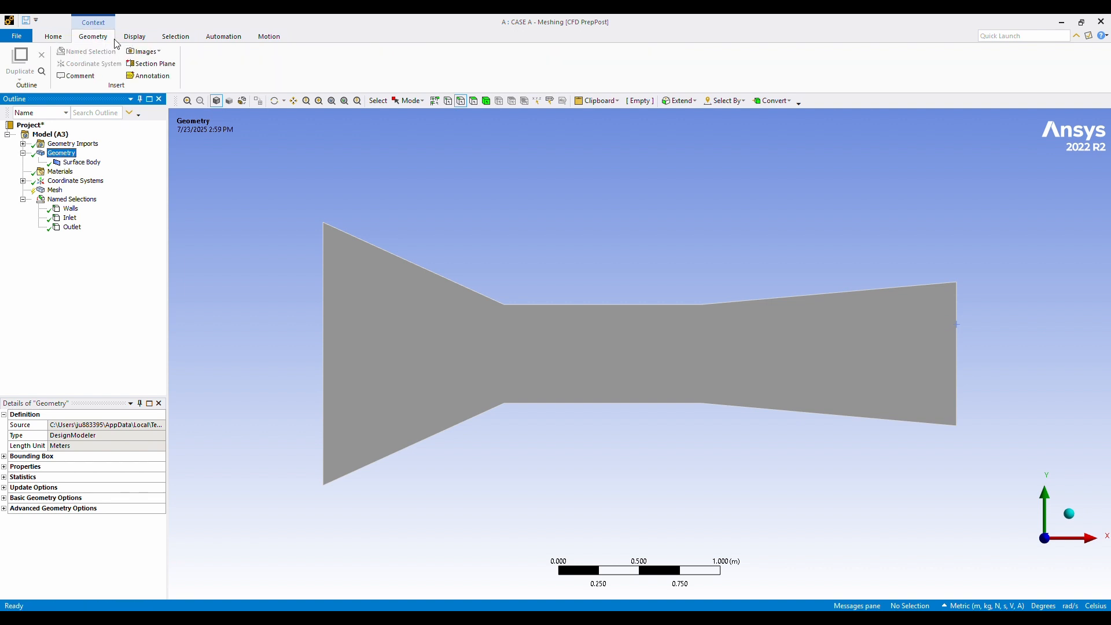
left_click(55, 191)
left_click(234, 64)
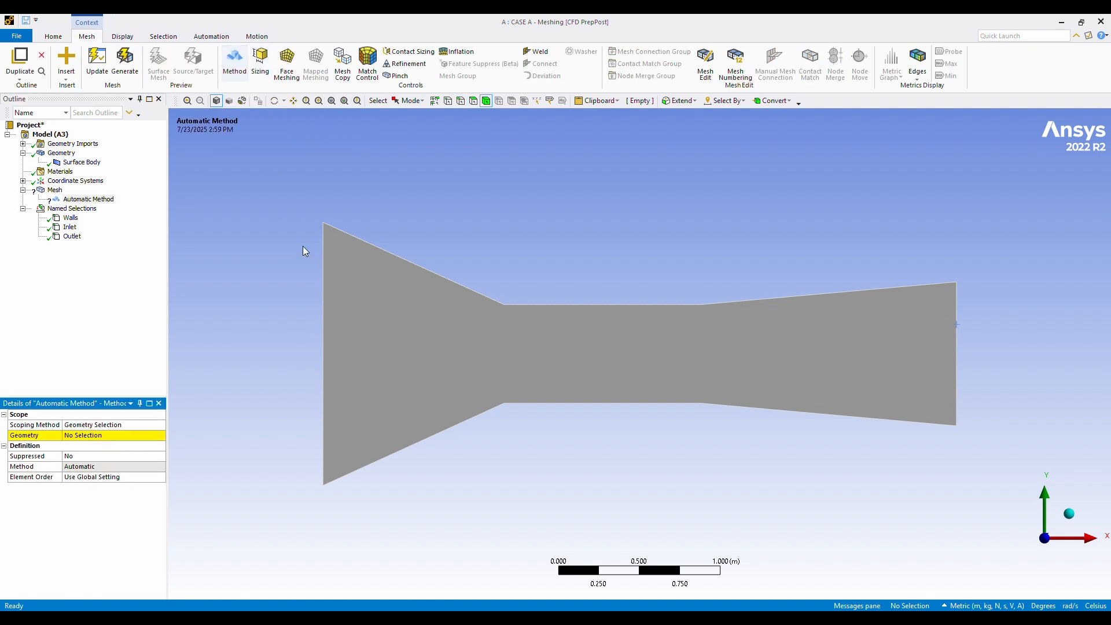
left_click(376, 343)
left_click(125, 435)
left_click(115, 436)
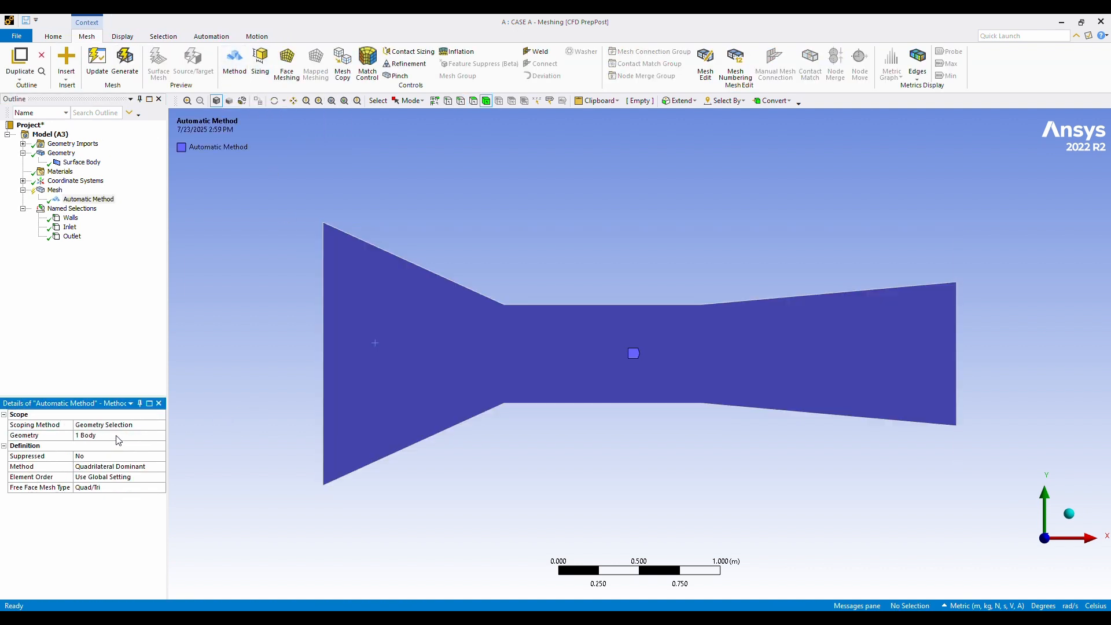
left_click(127, 469)
left_click(148, 487)
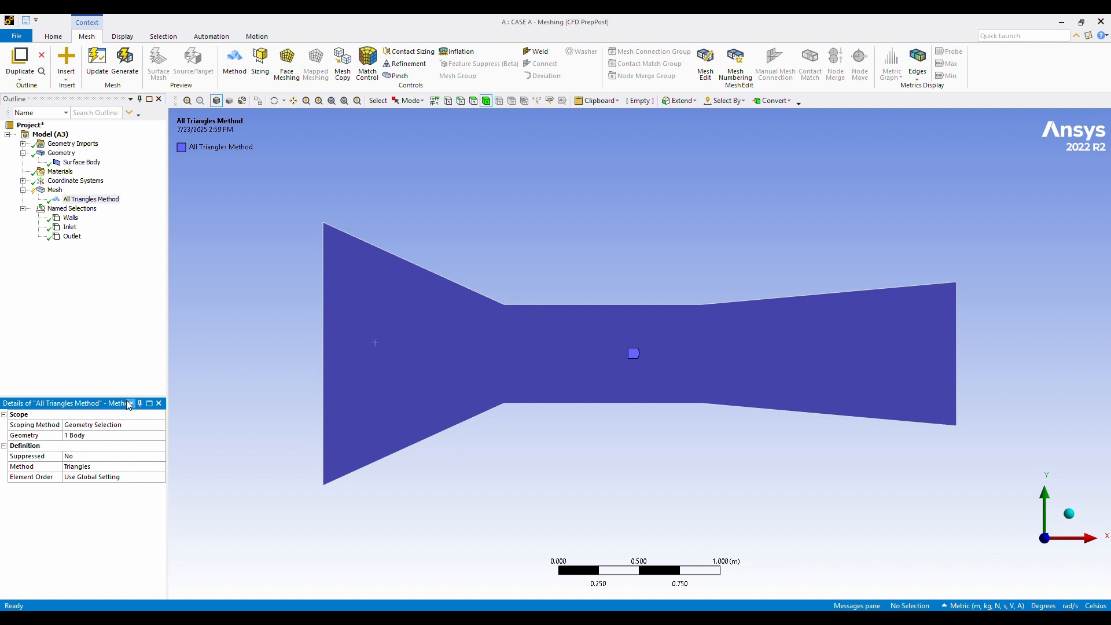
Generate the triangular mesh at the default element size and display it on the duct.
left_click(126, 62)
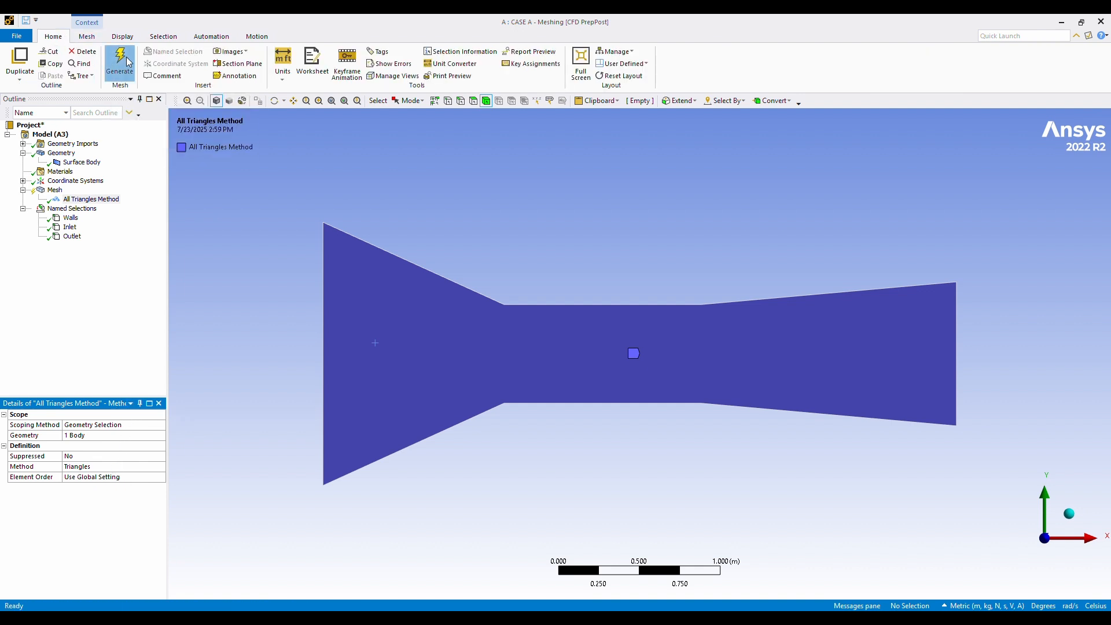
left_click(55, 190)
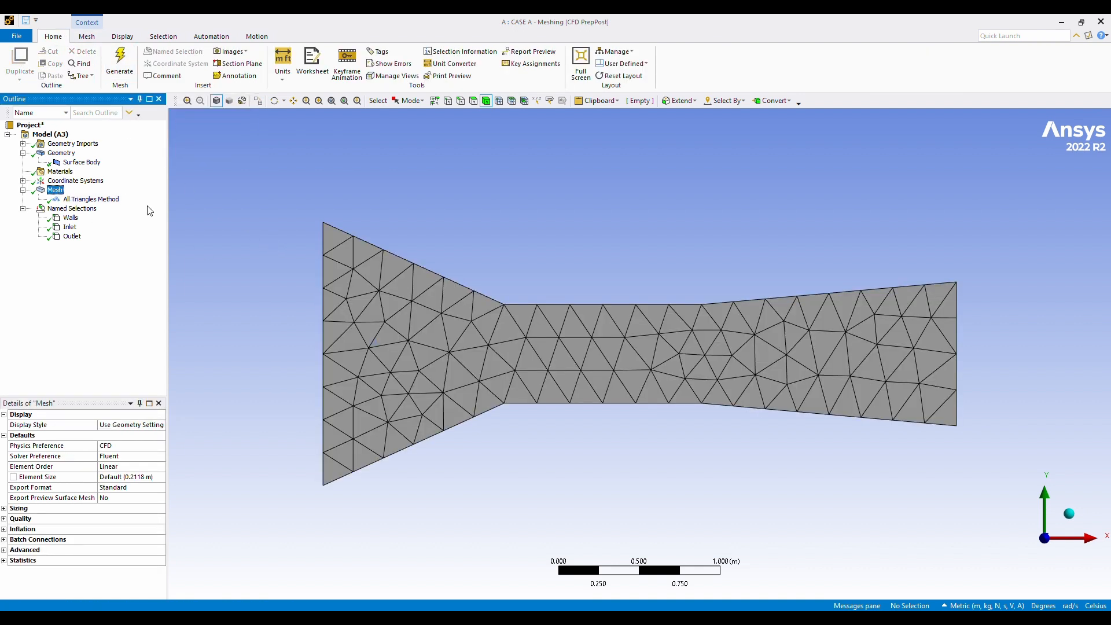
Insert a body sizing control on the duct surface body with a 0.5 m element size and regenerate the mesh.
left_click(353, 325)
right_click(346, 324)
mouse_move(493, 42)
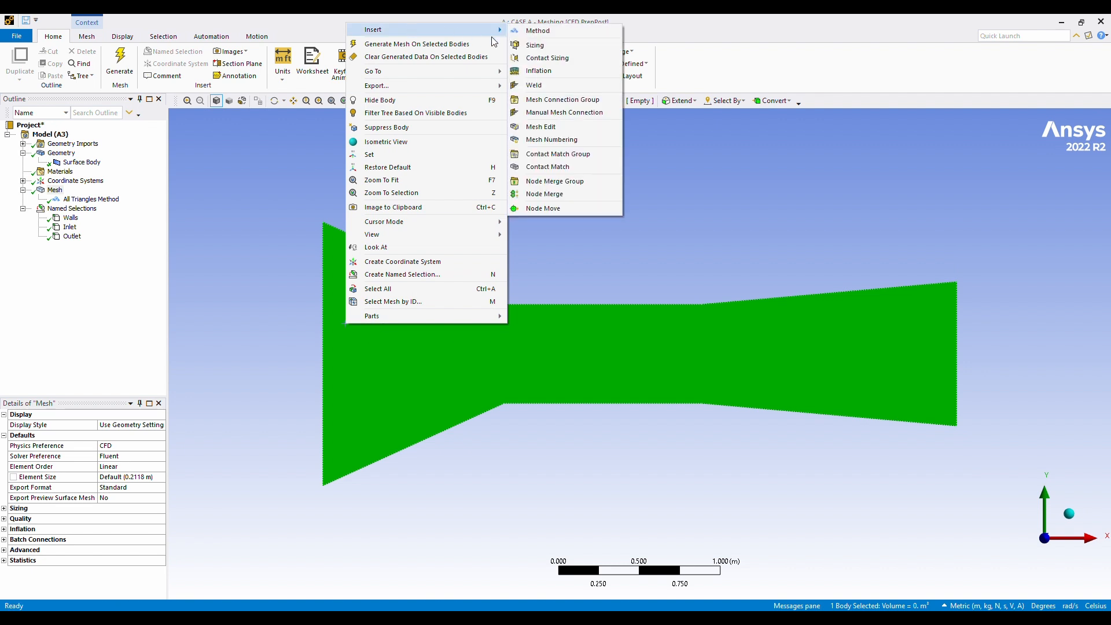
left_click(547, 46)
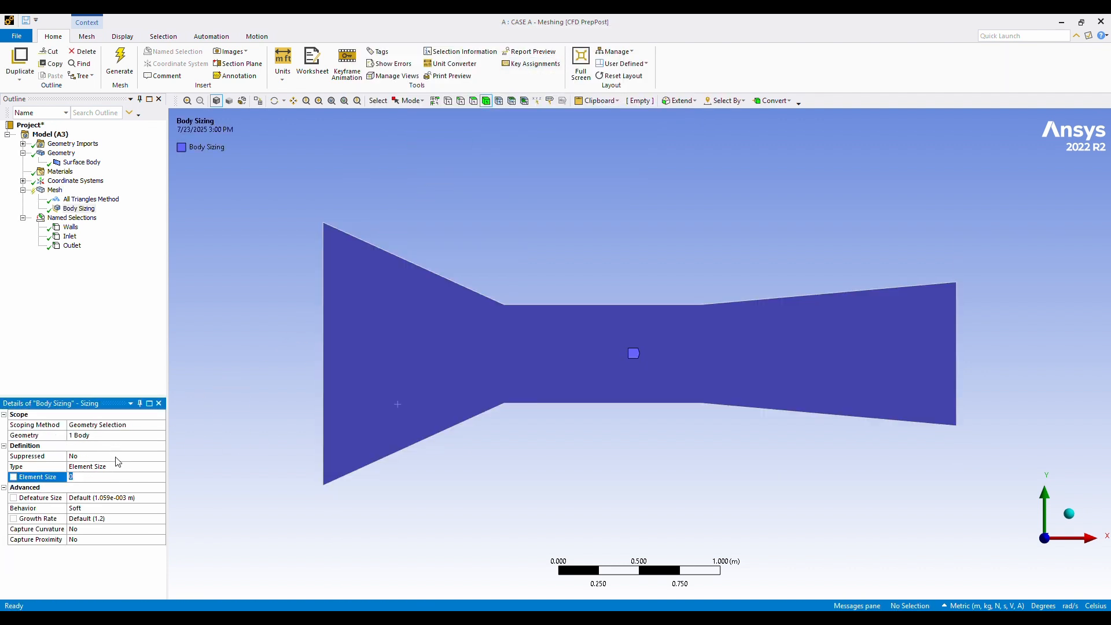
type(".5")
key("Return")
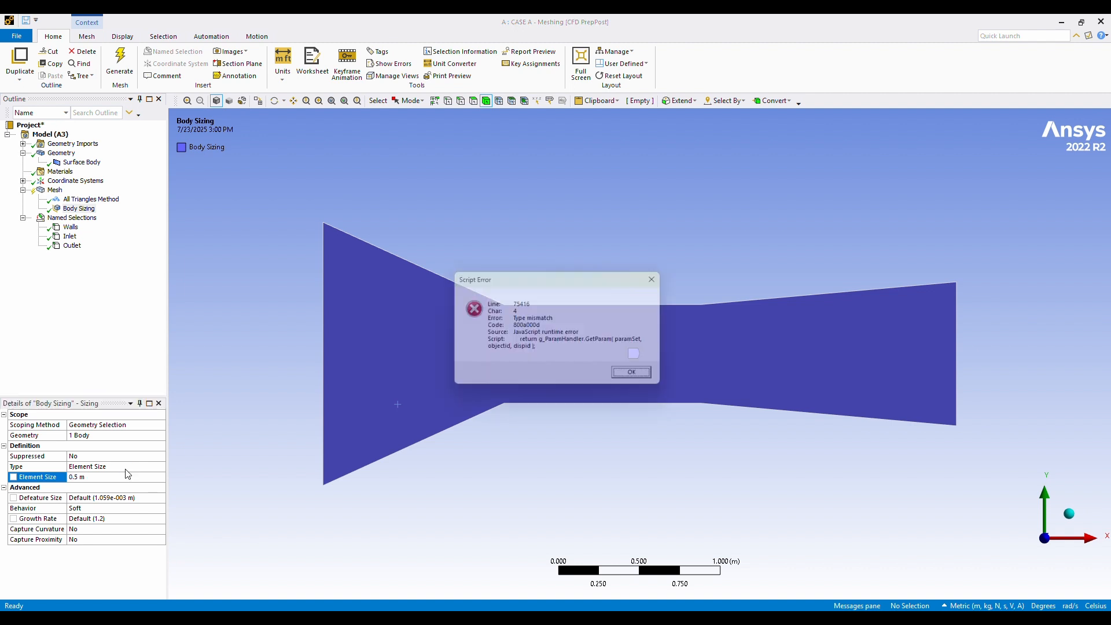
left_click(634, 371)
left_click(120, 64)
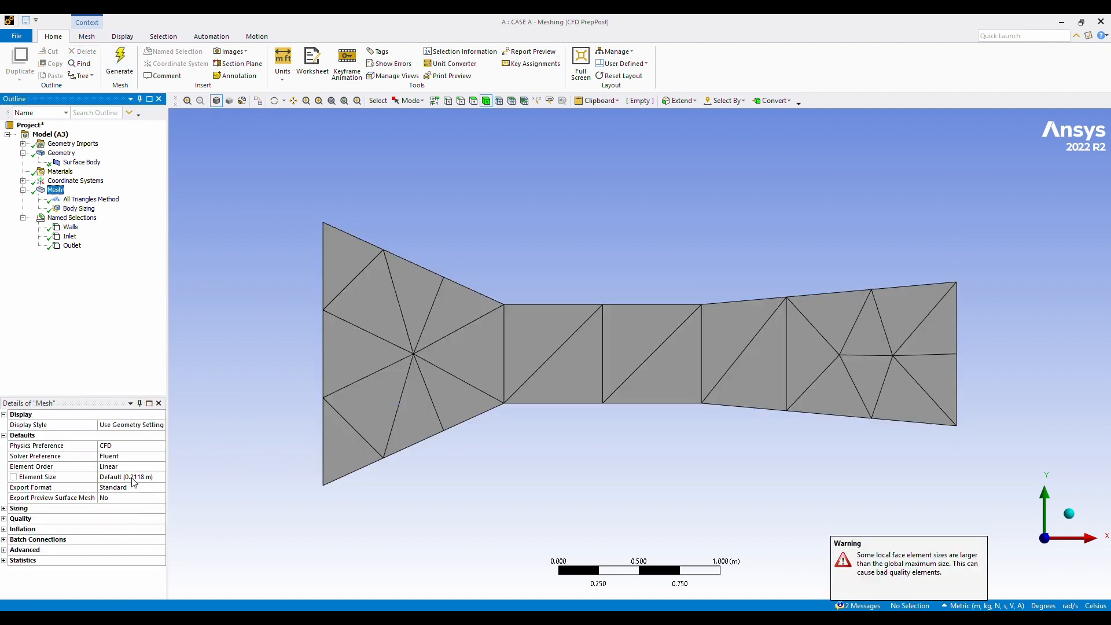
Set the body sizing's element size to 0.005 m, regenerate the mesh and inspect the refined duct mesh.
left_click(79, 209)
left_click(87, 477)
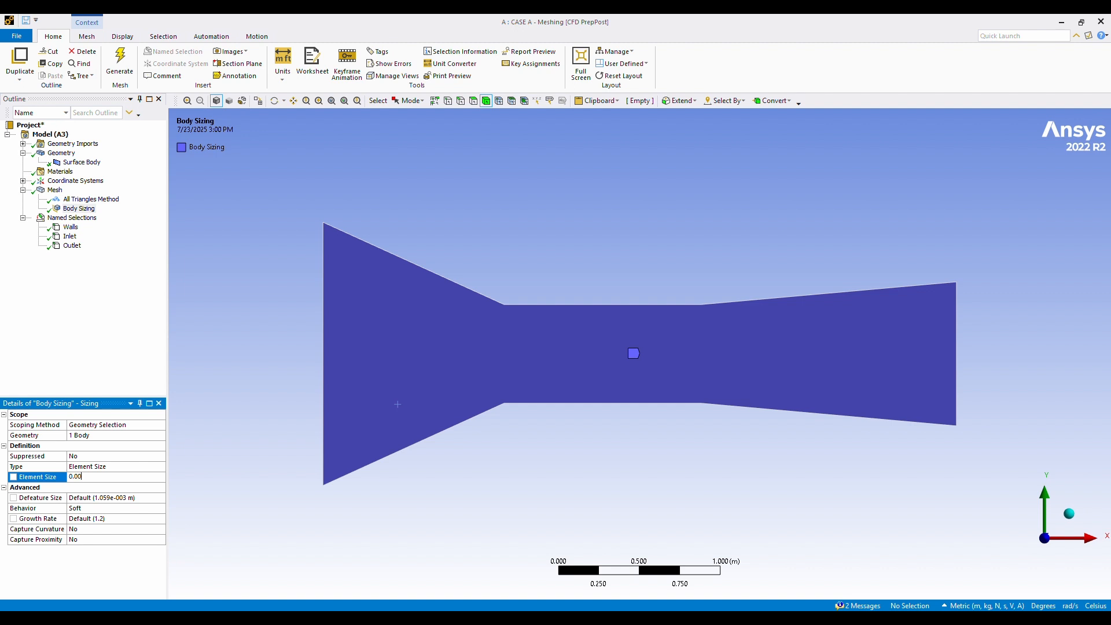
left_click(120, 64)
left_click(88, 209)
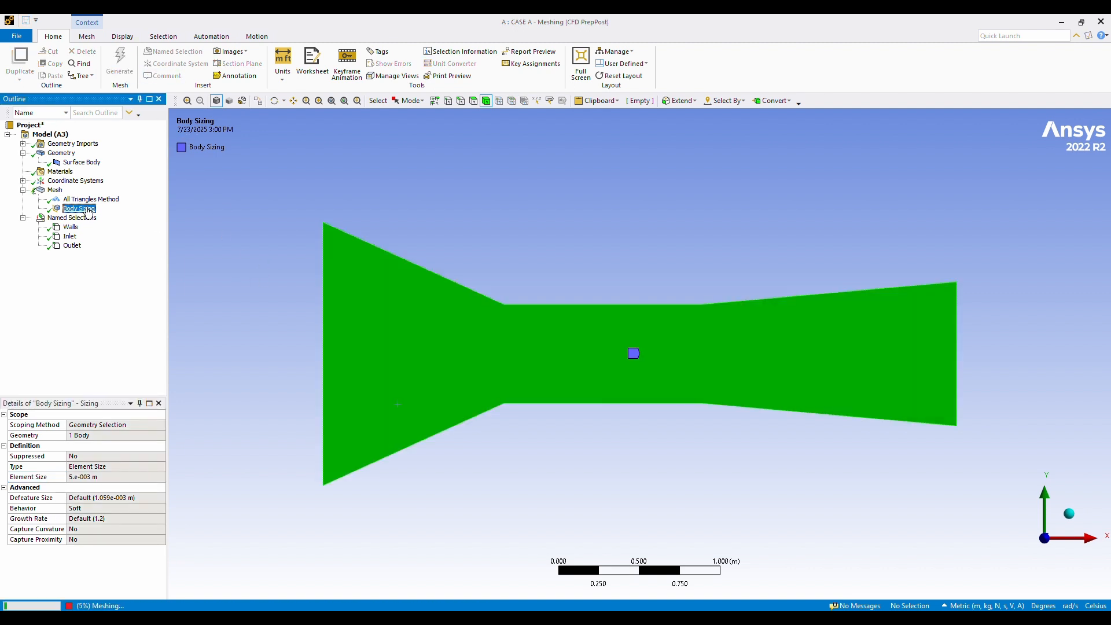
left_click(55, 190)
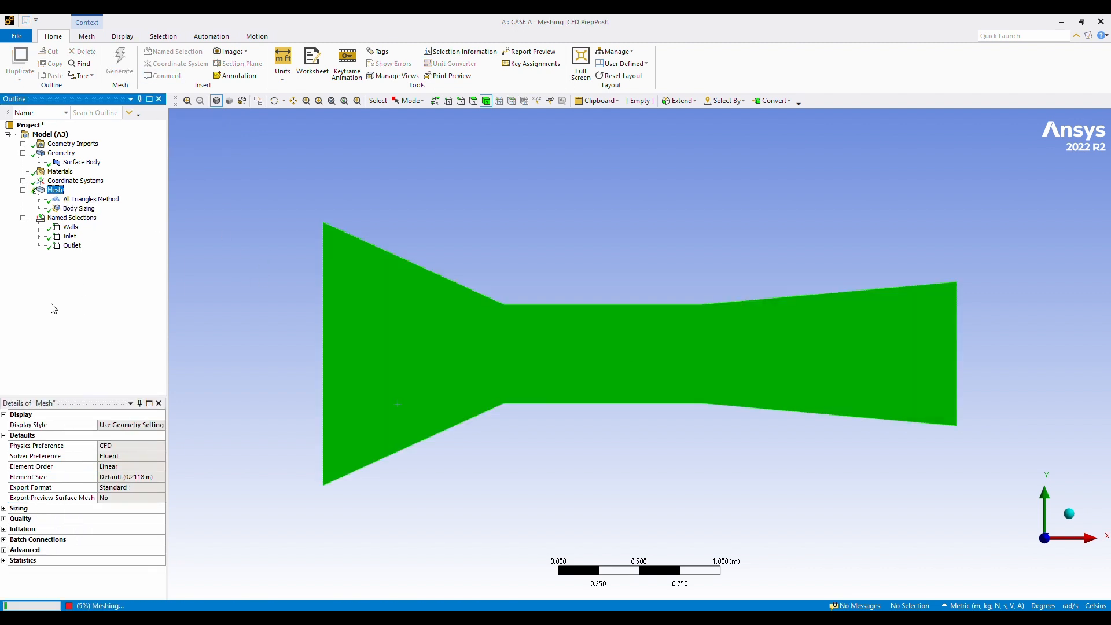
left_click(79, 209)
left_click(55, 190)
scroll(664, 392, "up", 2)
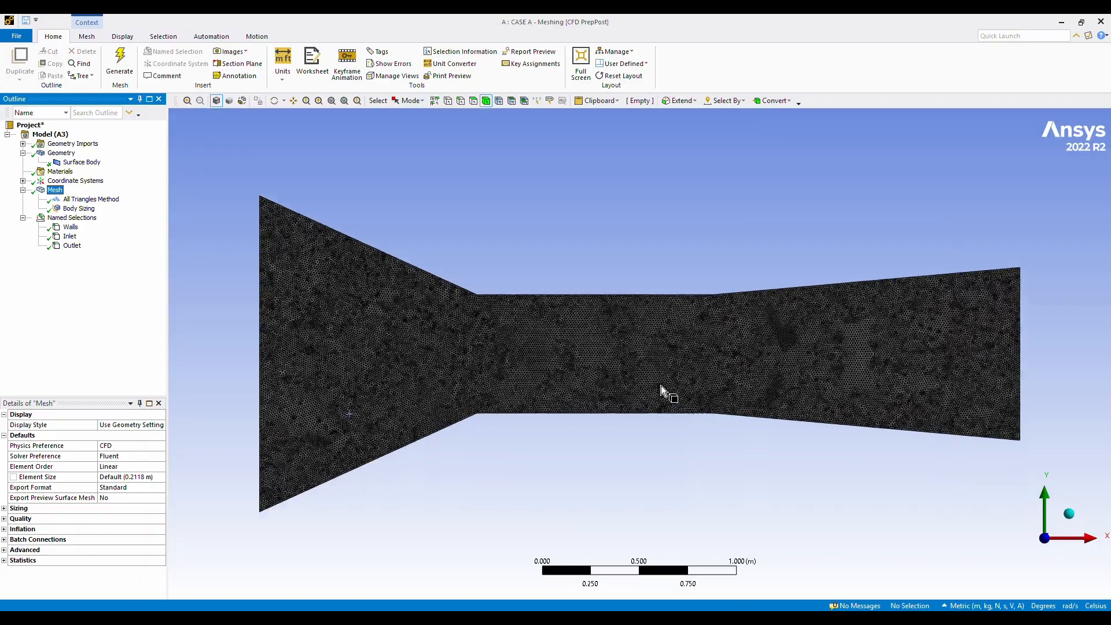
scroll(661, 391, "up", 8)
scroll(662, 391, "down", 10)
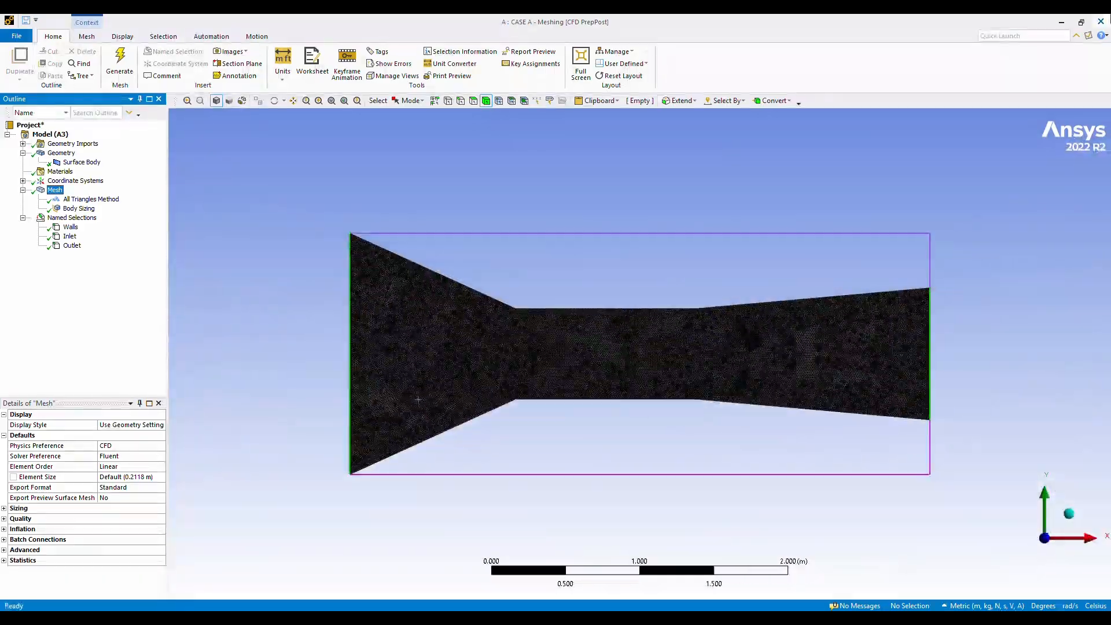
Close the meshing session, return to Workbench and update Case A's Mesh cell.
left_click(1102, 22)
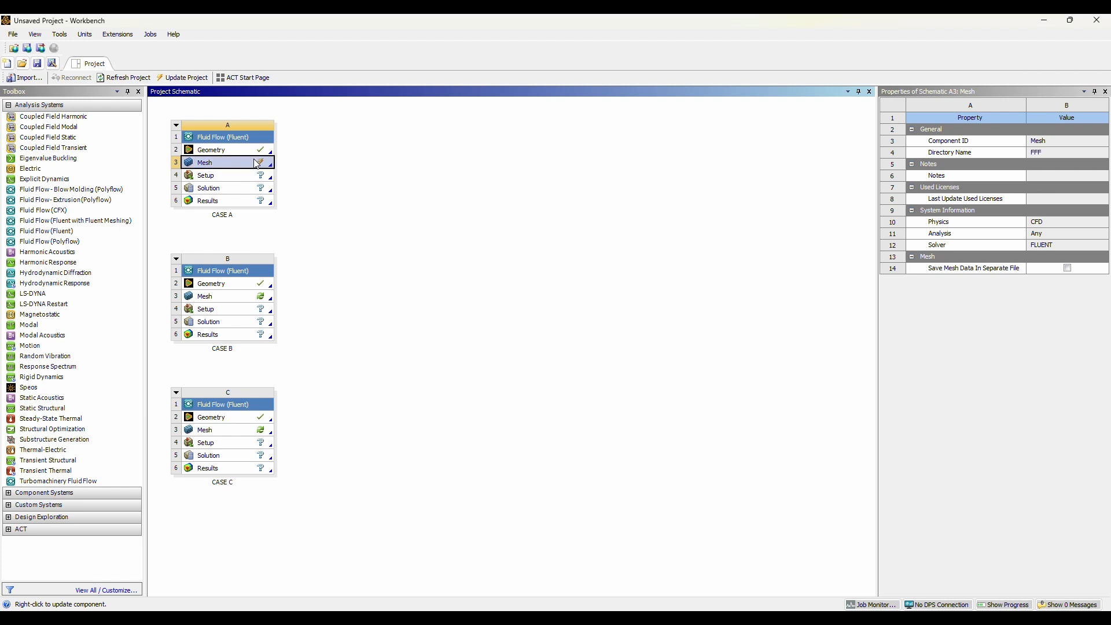
right_click(256, 163)
left_click(277, 226)
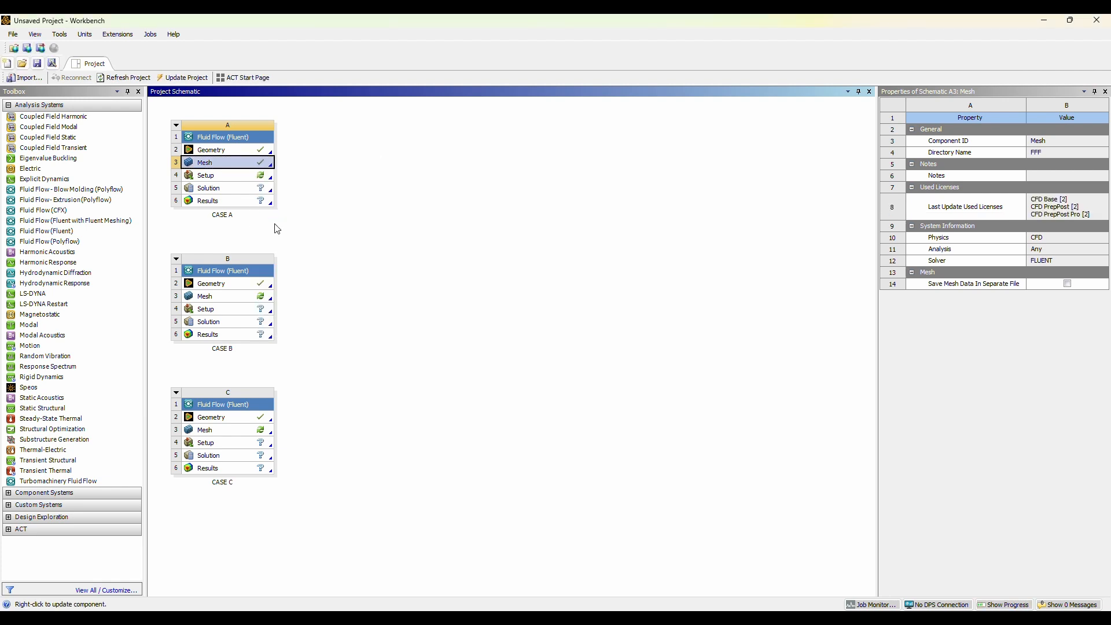
Open Case A's Setup in Fluent with 15 solver processes and dismiss the behavioral changes notice.
double_click(264, 177)
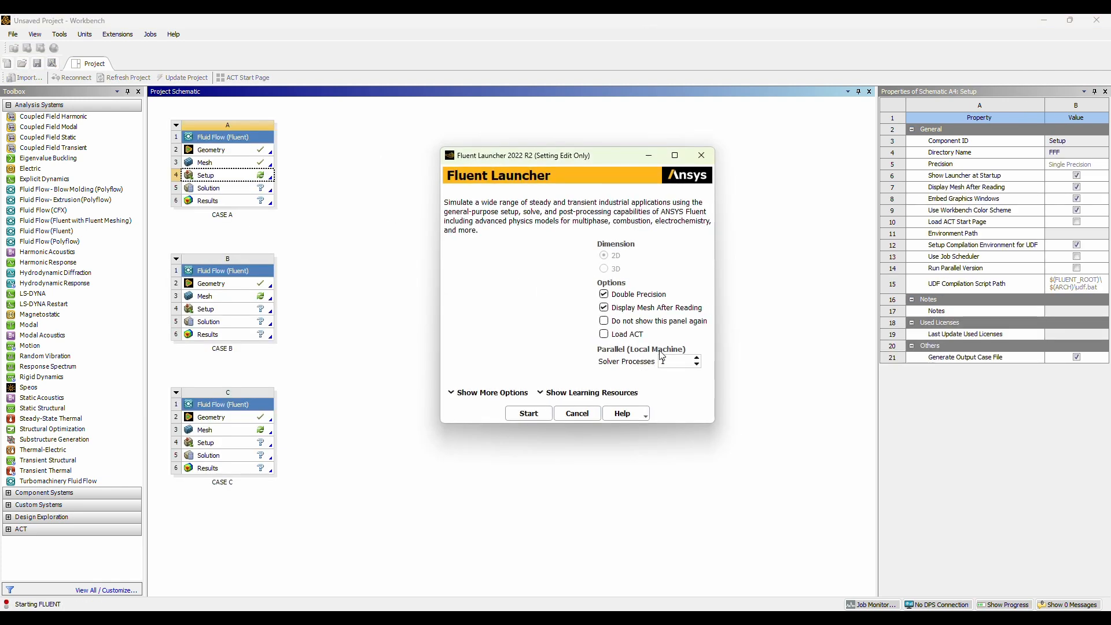
left_click(671, 362)
type("5")
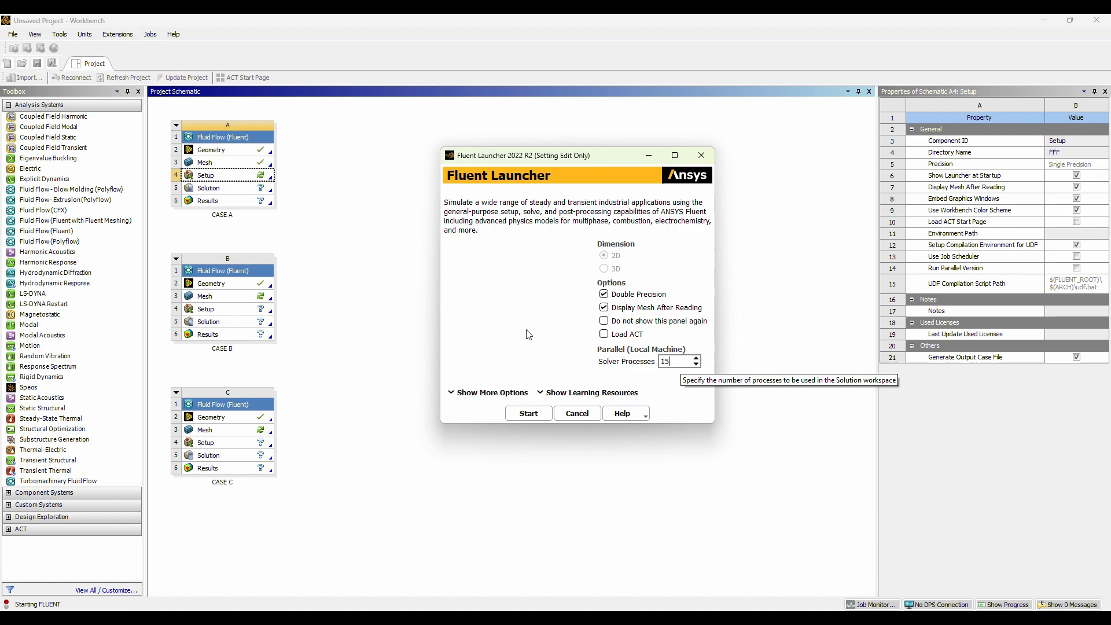
left_click(530, 414)
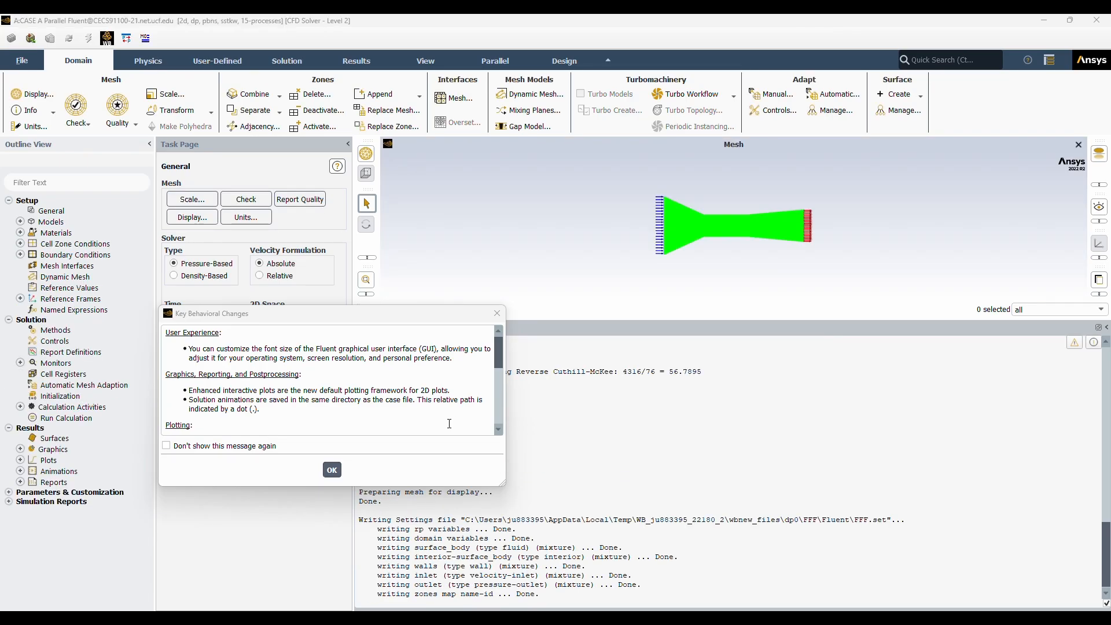
left_click(331, 470)
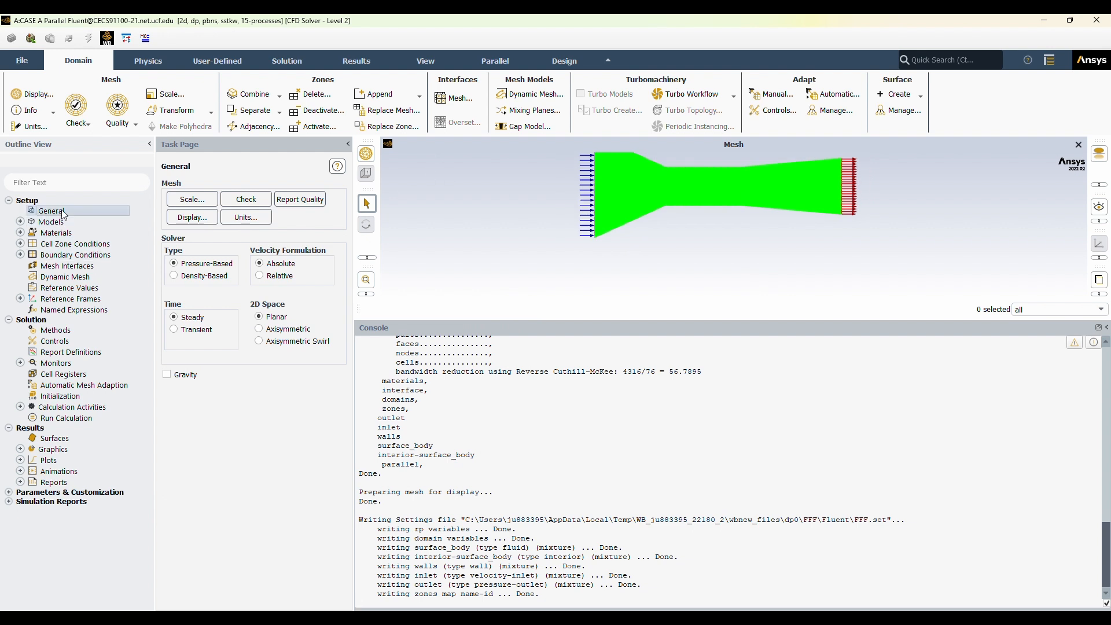
Set the viscous model to Standard k-epsilon with Enhanced Wall Treatment.
double_click(51, 222)
double_click(87, 255)
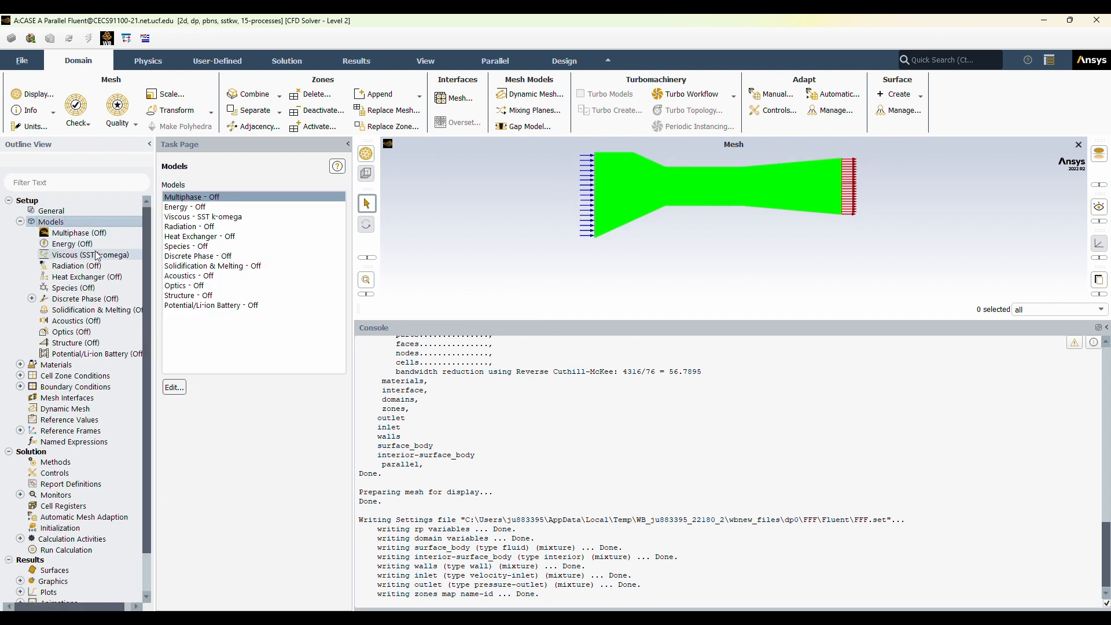
left_click(438, 190)
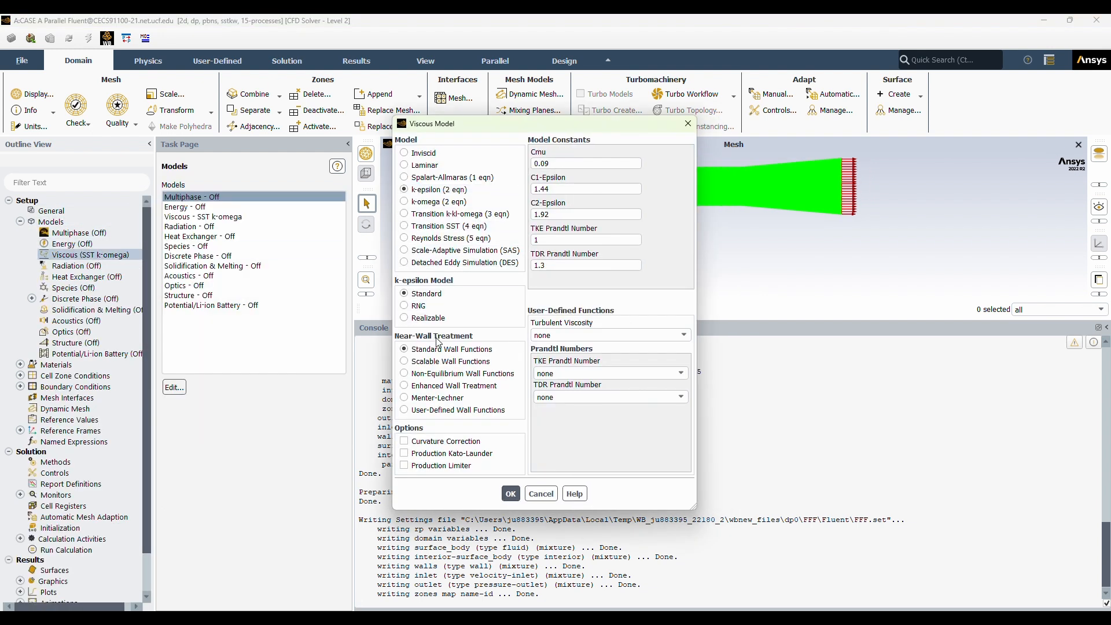
left_click(454, 385)
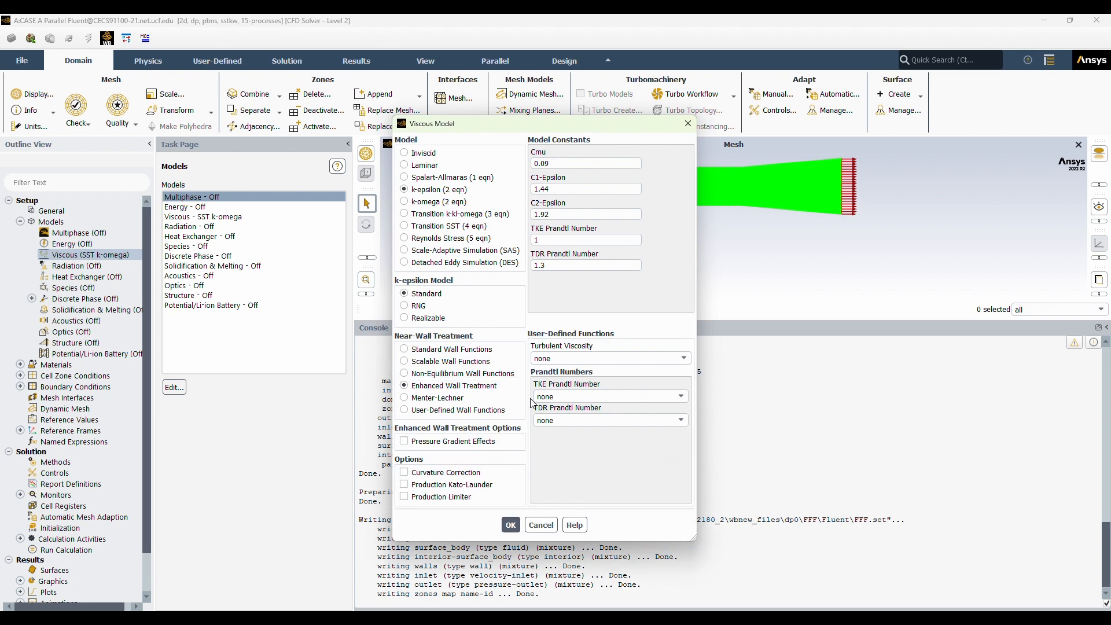
left_click(509, 523)
Review the properties of the air fluid material and close them without changes.
double_click(75, 364)
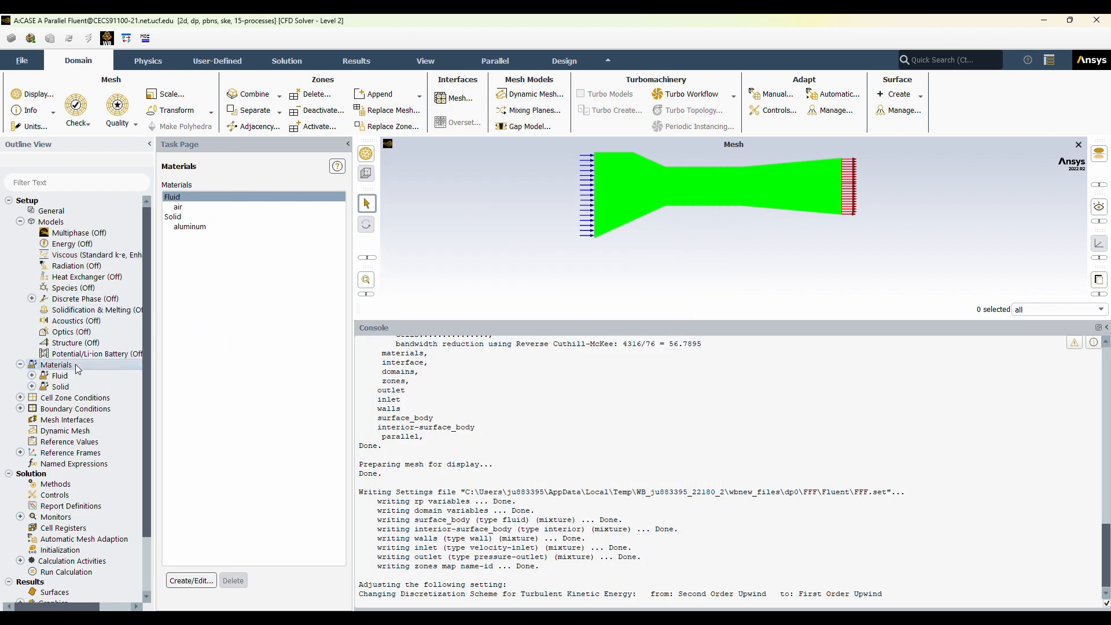
left_click(214, 208)
double_click(214, 207)
left_click(588, 452)
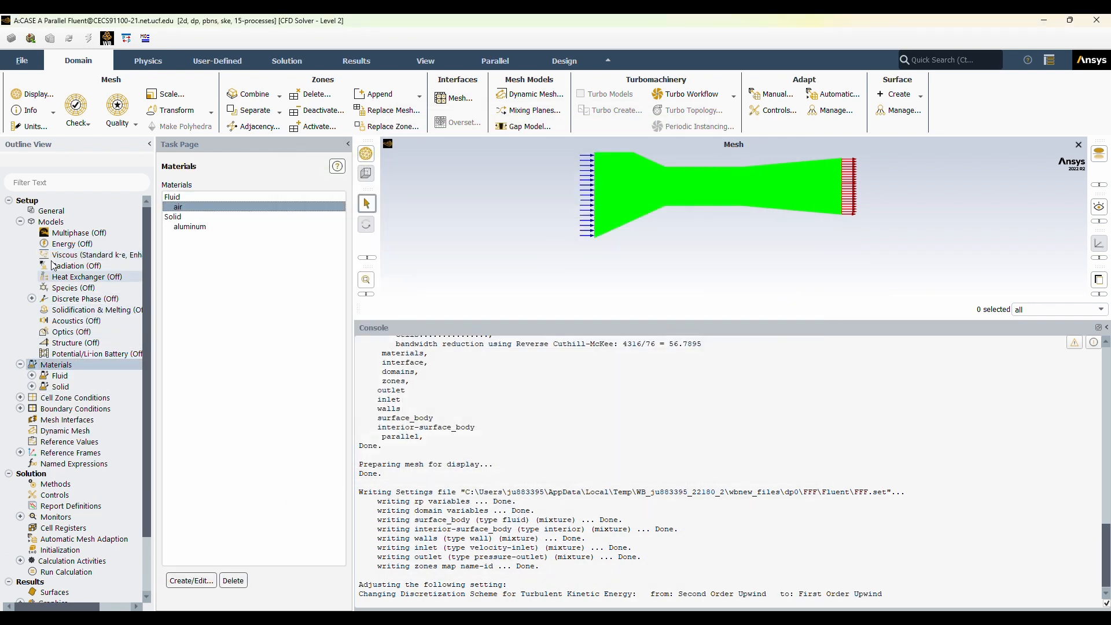
Review the general solver settings and the viscous model's near-wall treatment options.
left_click(72, 212)
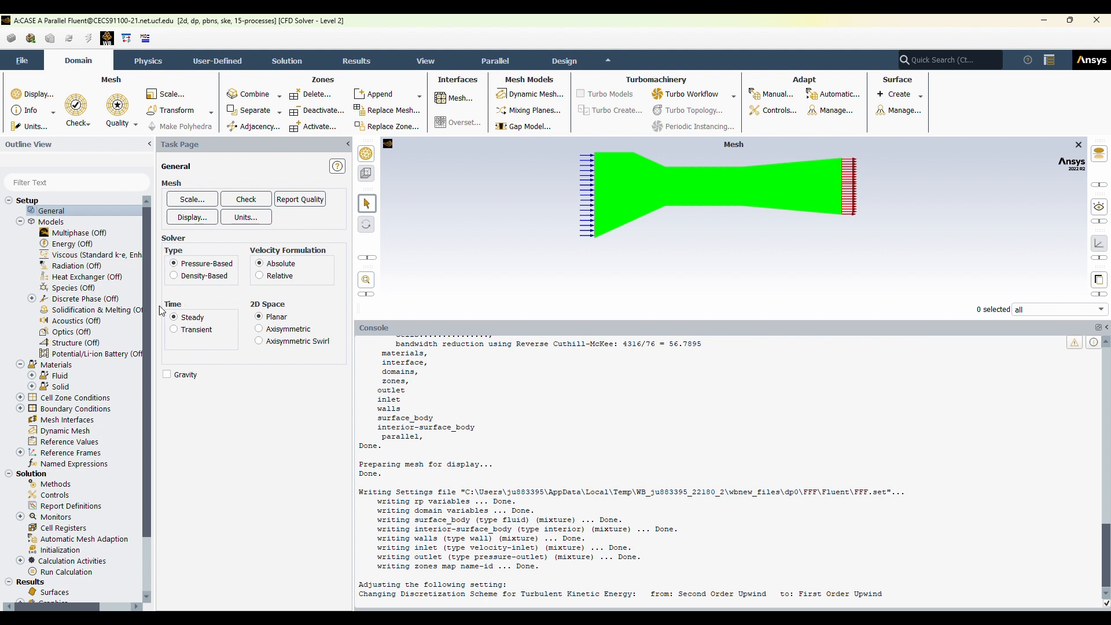
double_click(111, 258)
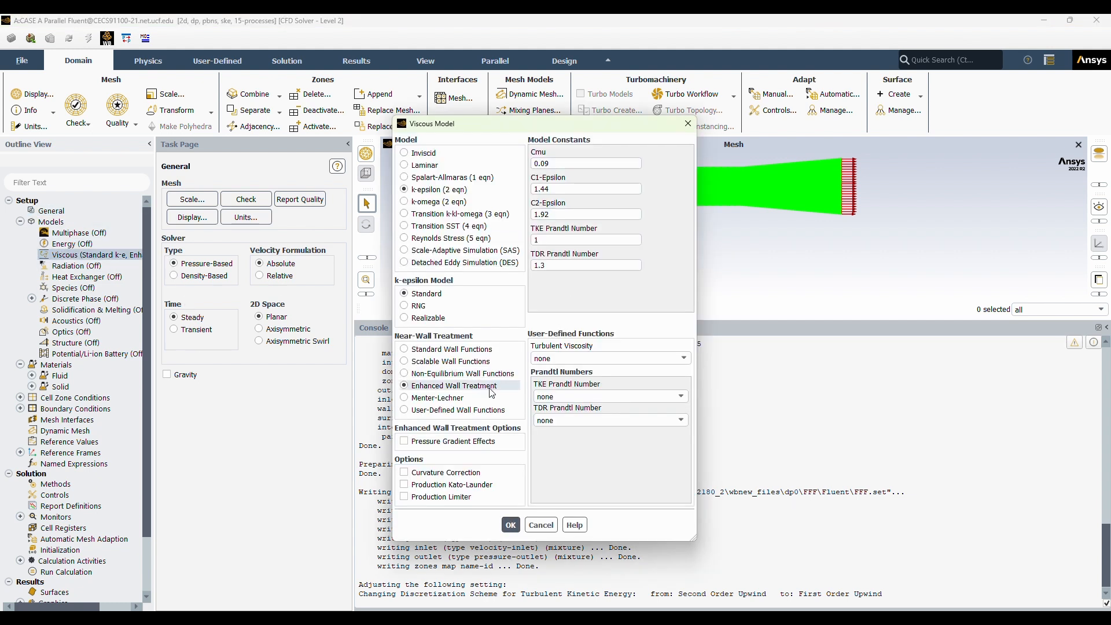
left_click(510, 525)
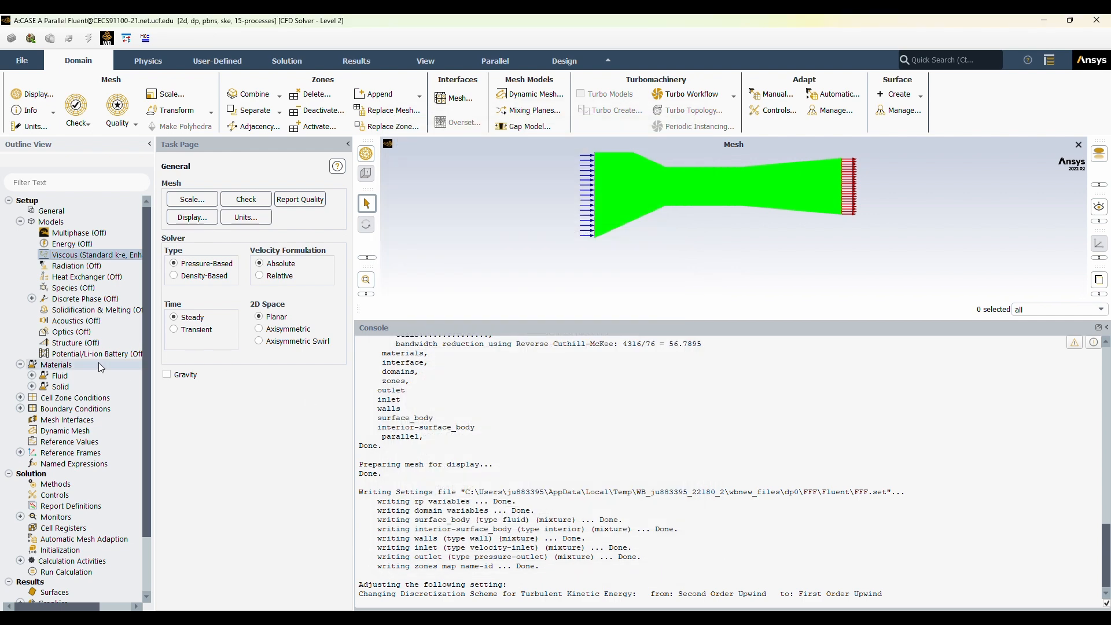
Enable the energy equation for the Case A model.
double_click(95, 243)
left_click(172, 344)
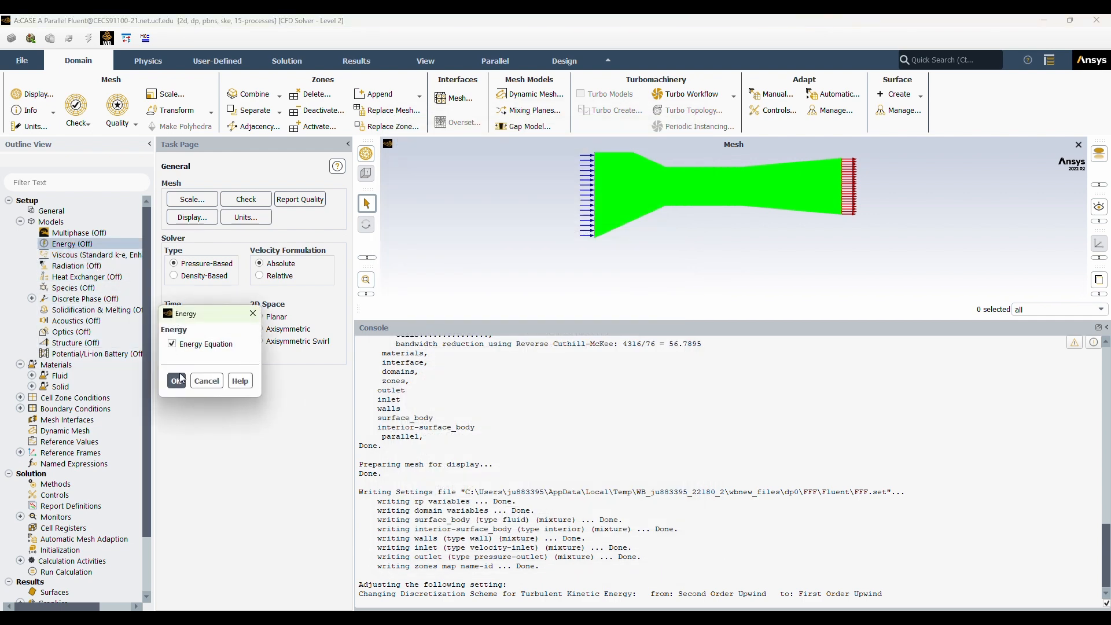
left_click(178, 380)
Enable Pressure Gradient Effects and Thermal Effects for the viscous model's enhanced wall treatment.
double_click(87, 255)
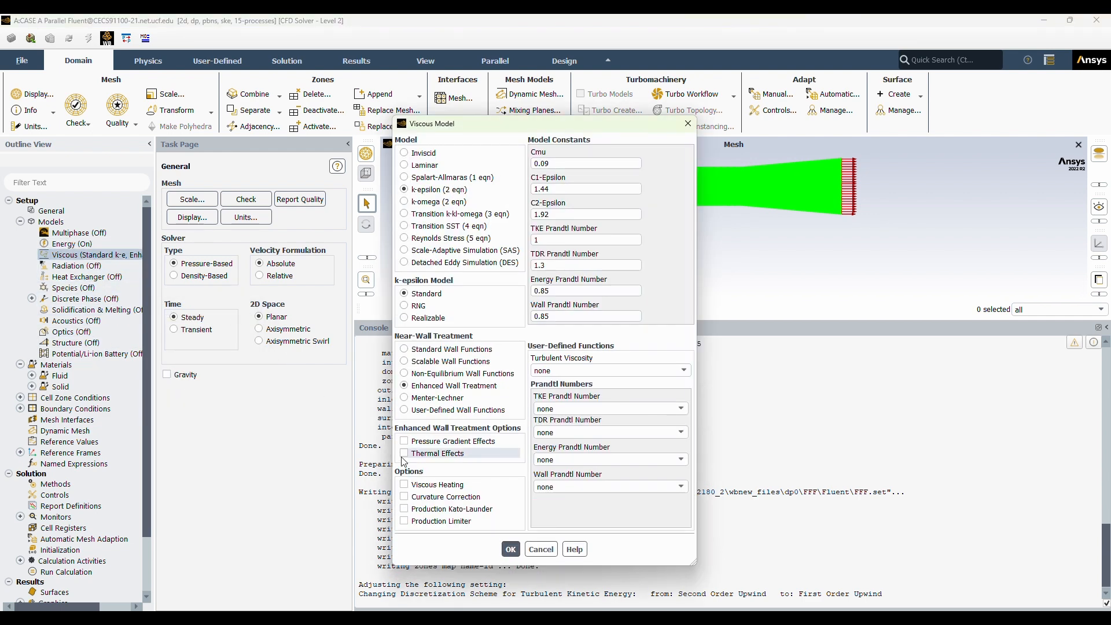
left_click(404, 441)
left_click(405, 453)
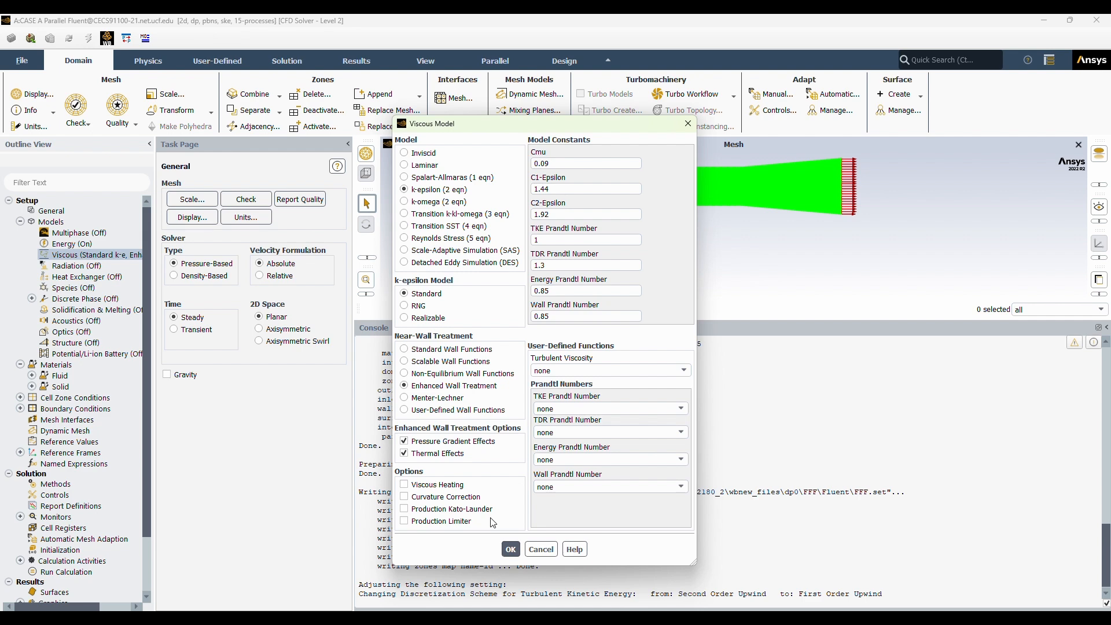
left_click(511, 548)
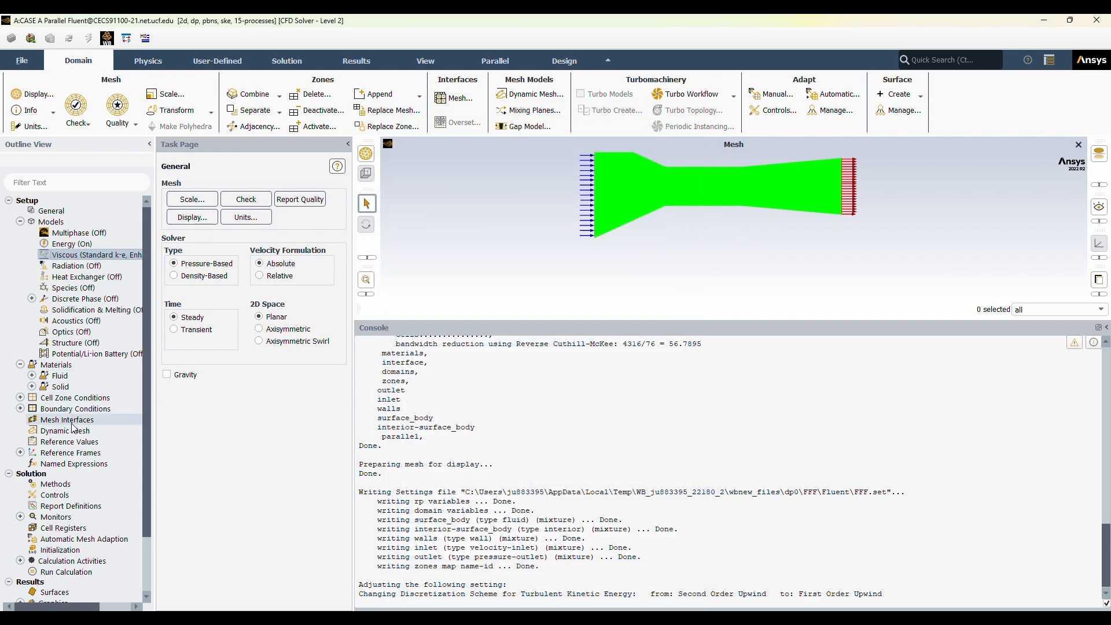
Check the air material's density, specific heat, thermal conductivity and viscosity.
double_click(71, 375)
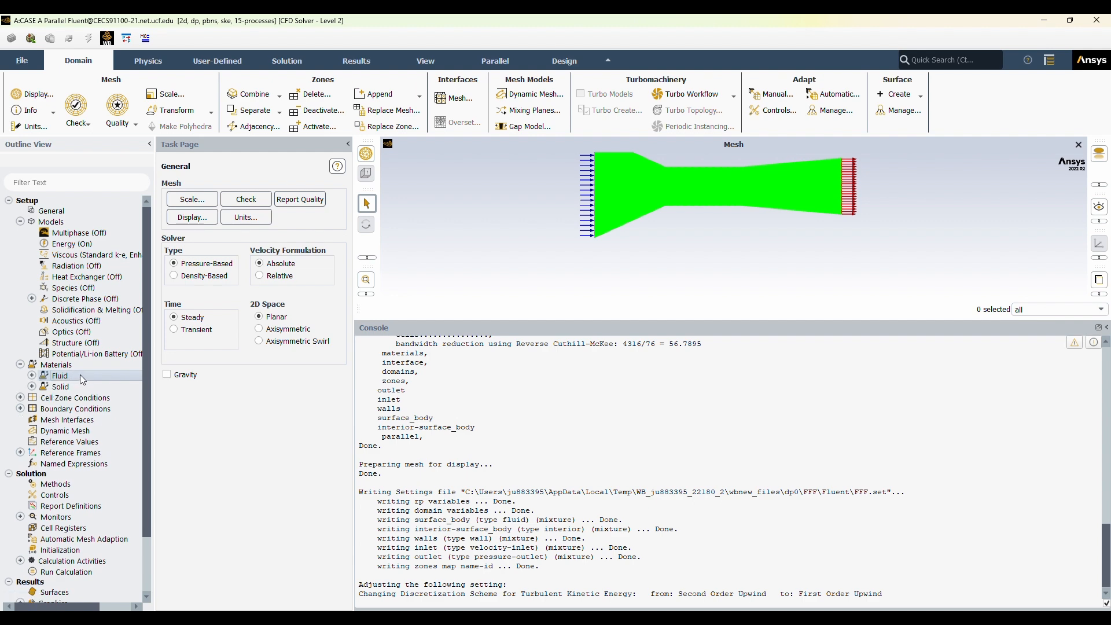
double_click(78, 390)
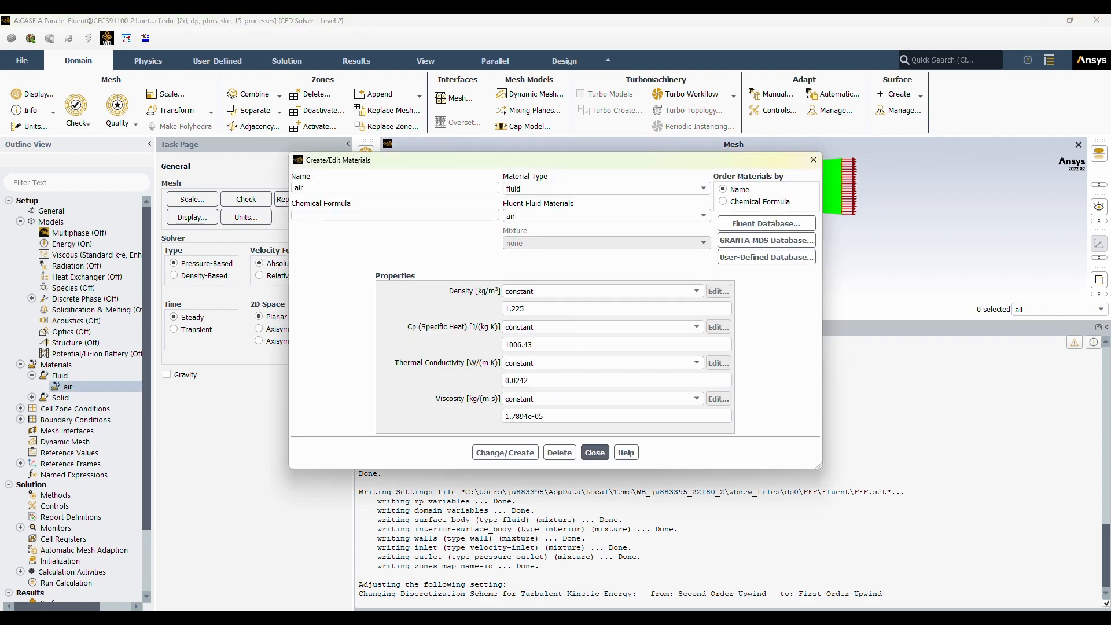
left_click(594, 452)
Set the inlet boundary's velocity magnitude to 5.625 m/s and apply it.
double_click(80, 418)
double_click(65, 431)
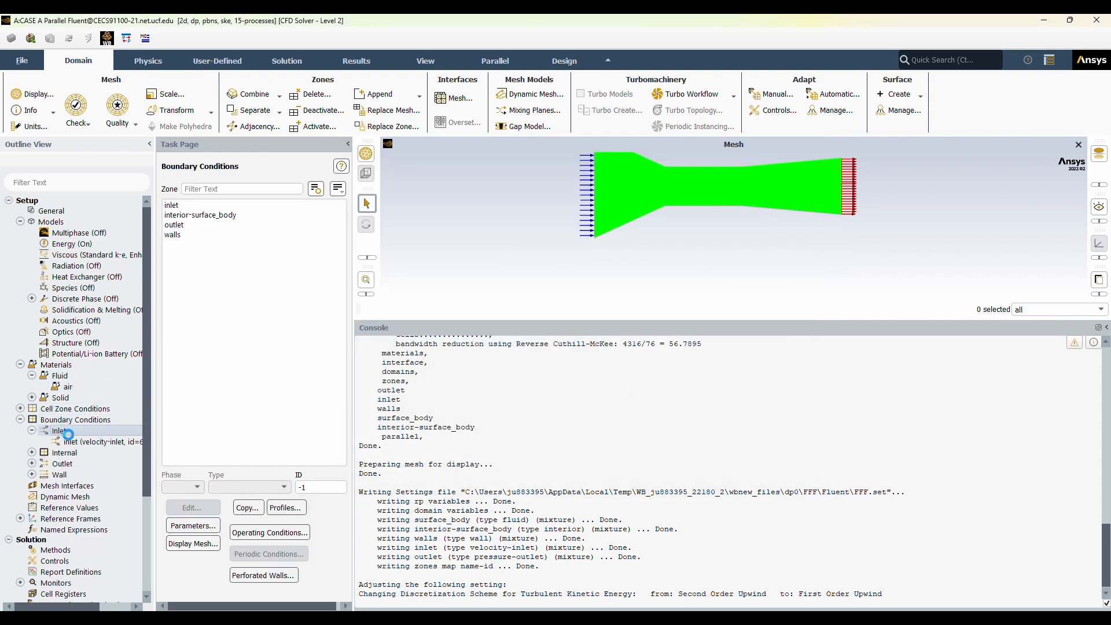
left_click(379, 413)
key("BackSpace")
type("5.")
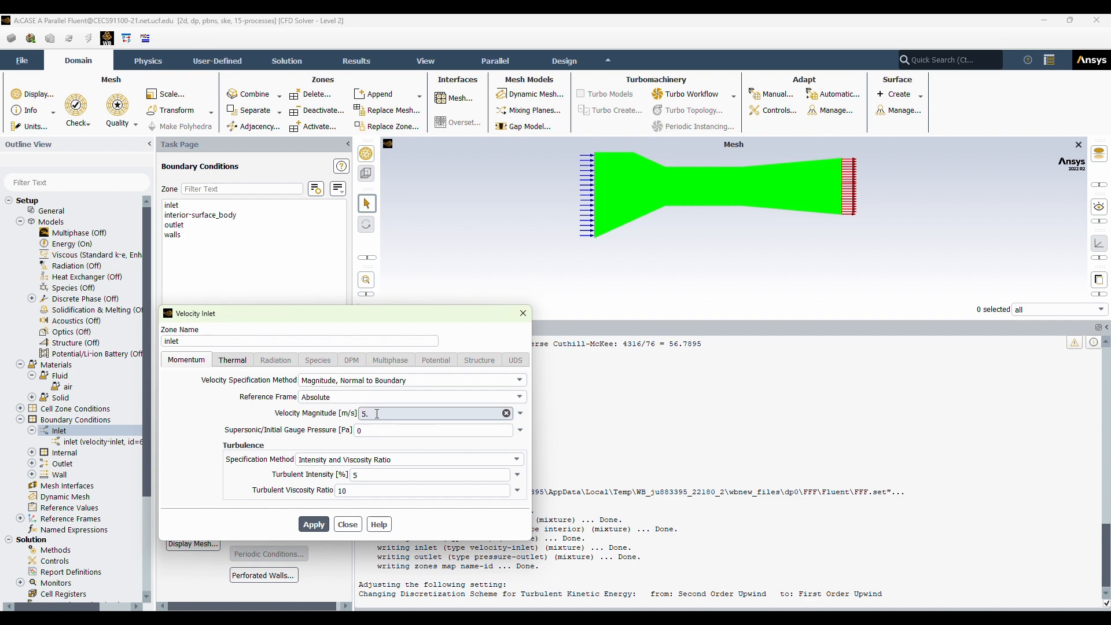
type("625")
left_click(313, 525)
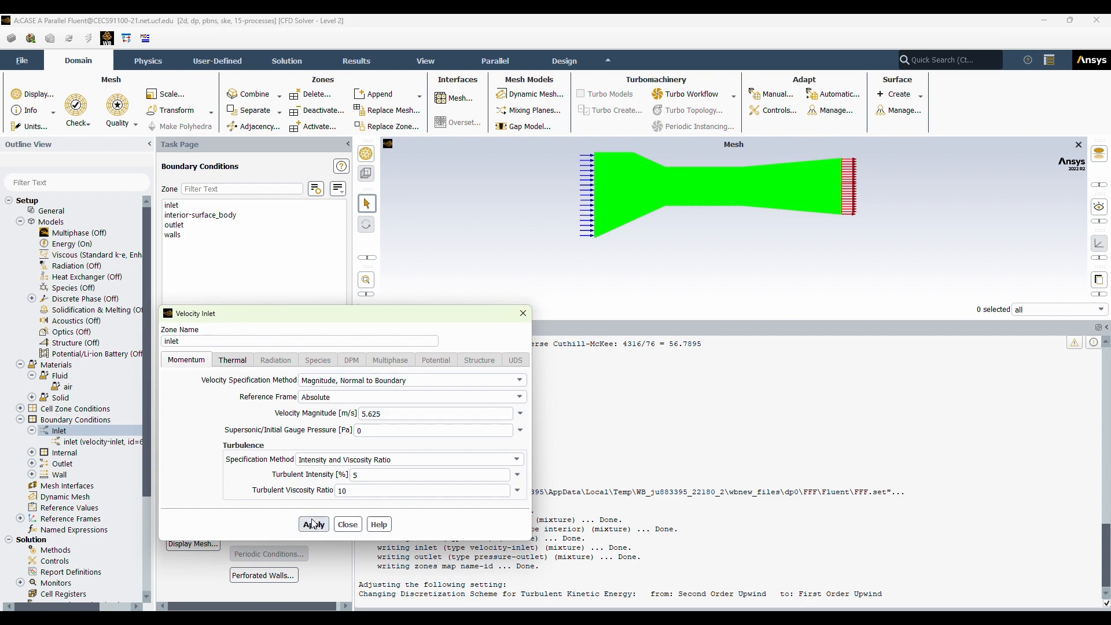
Apply the pressure outlet boundary's settings and check the walls boundary and the solution methods.
double_click(63, 464)
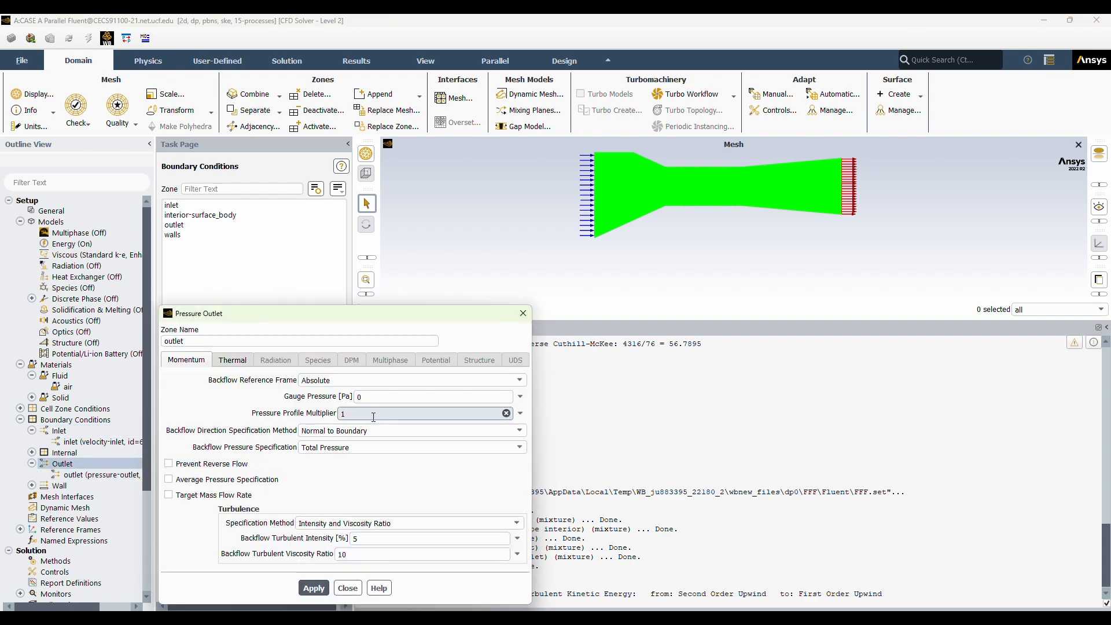
left_click(313, 588)
double_click(59, 485)
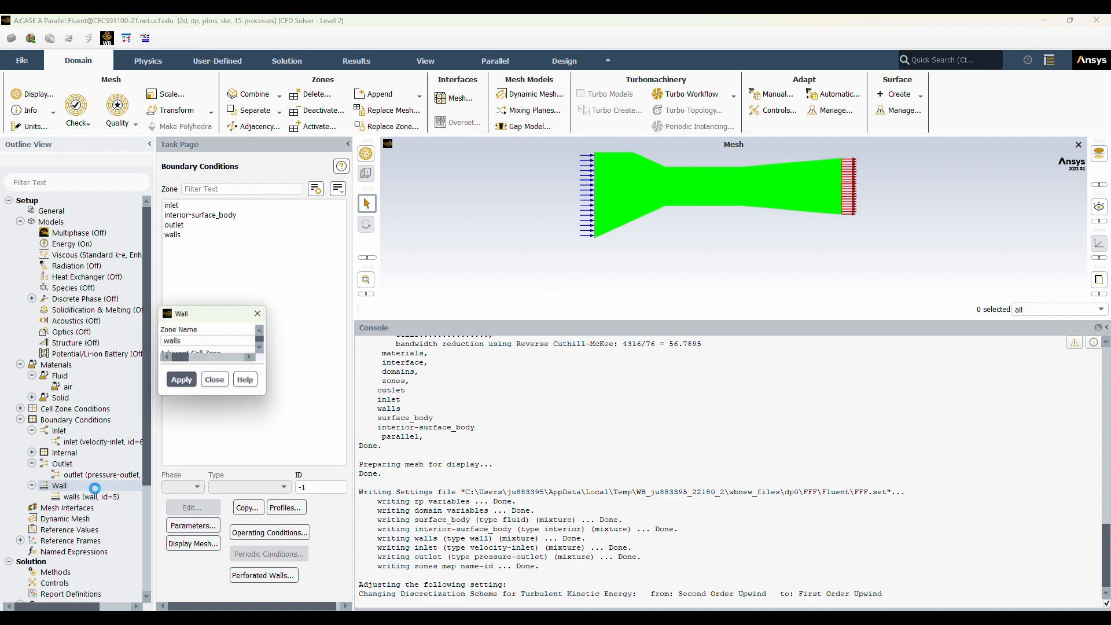
left_click(367, 582)
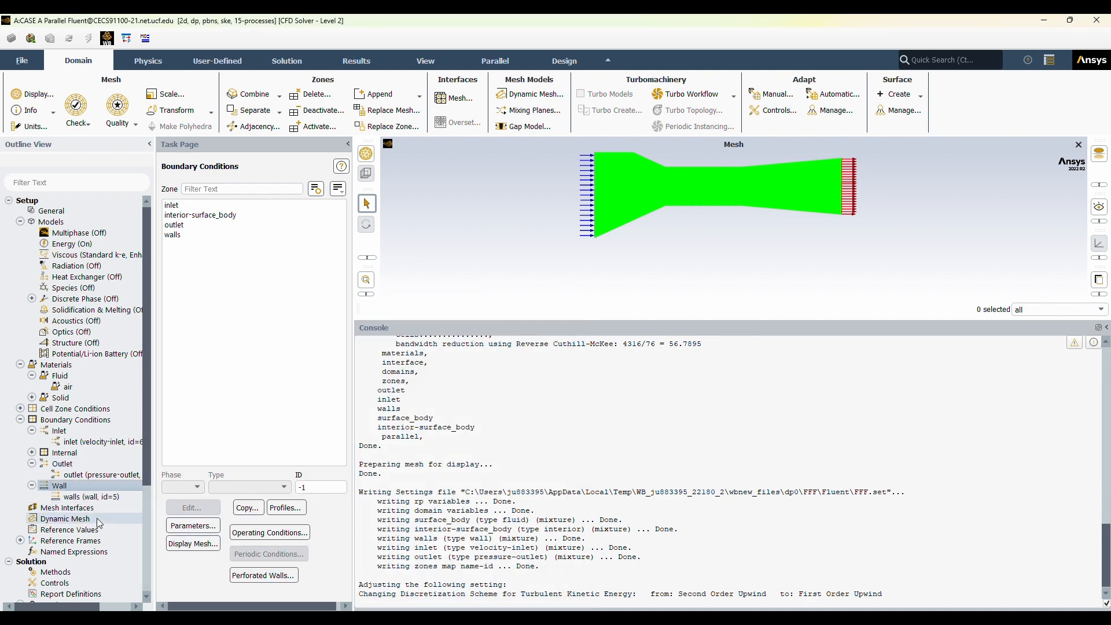
scroll(95, 440, "down", 5)
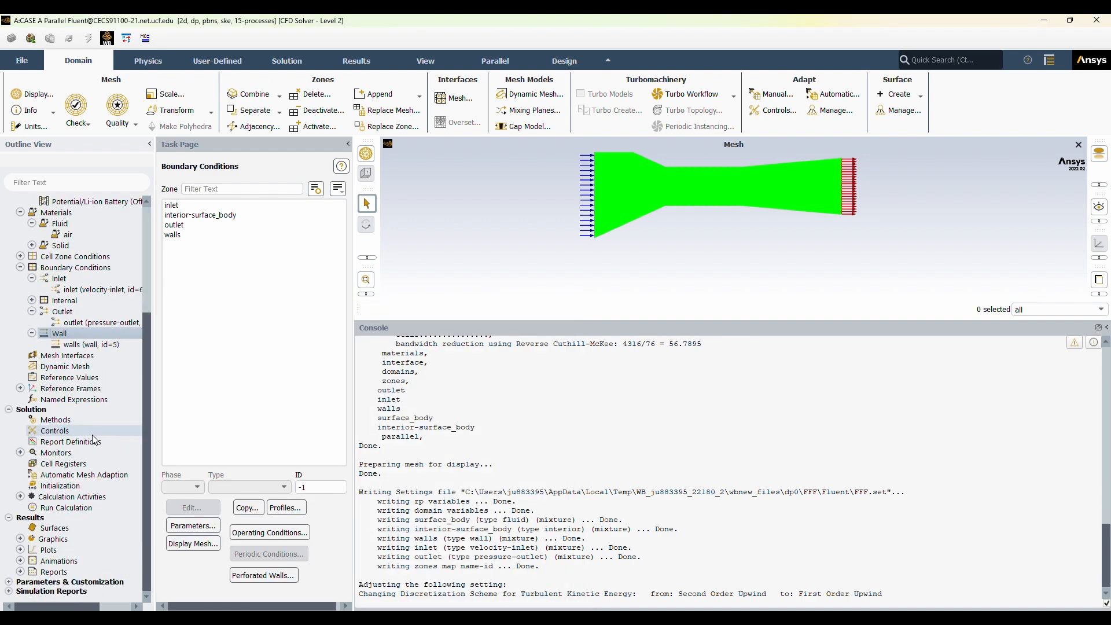
left_click(55, 419)
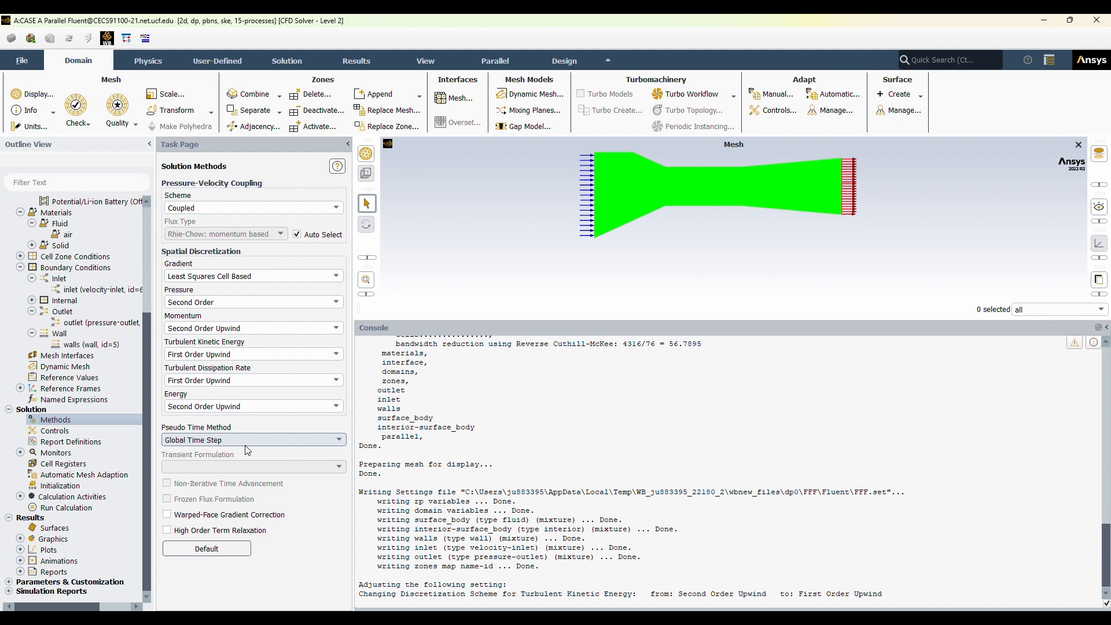
Set the hybrid initialization to 25 iterations and initialize the solution.
left_click(99, 484)
left_click(213, 235)
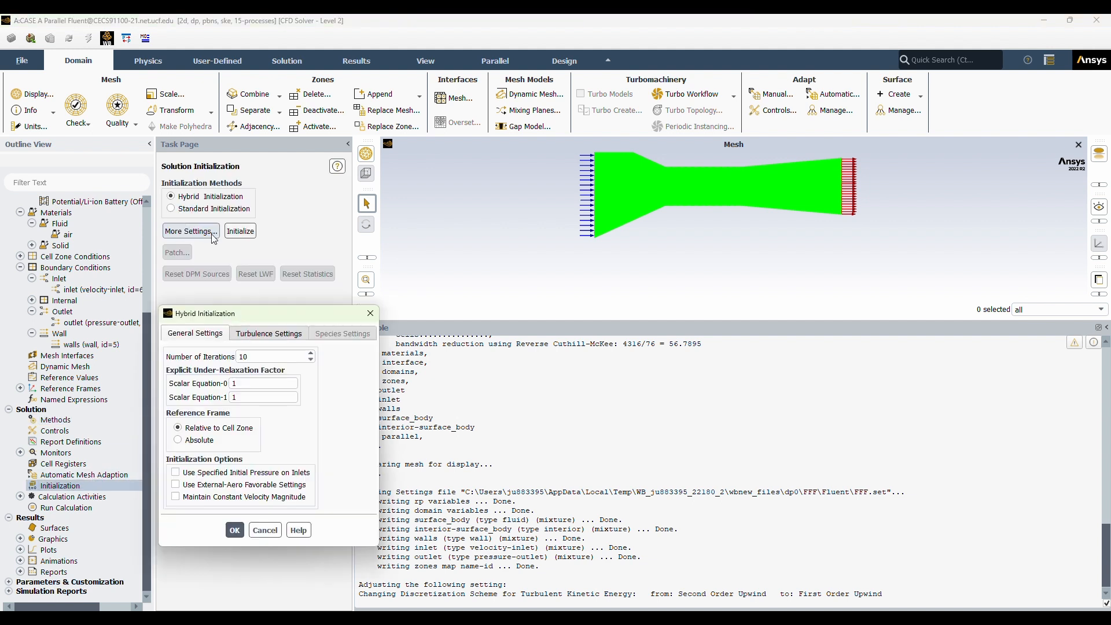
double_click(243, 356)
type("25")
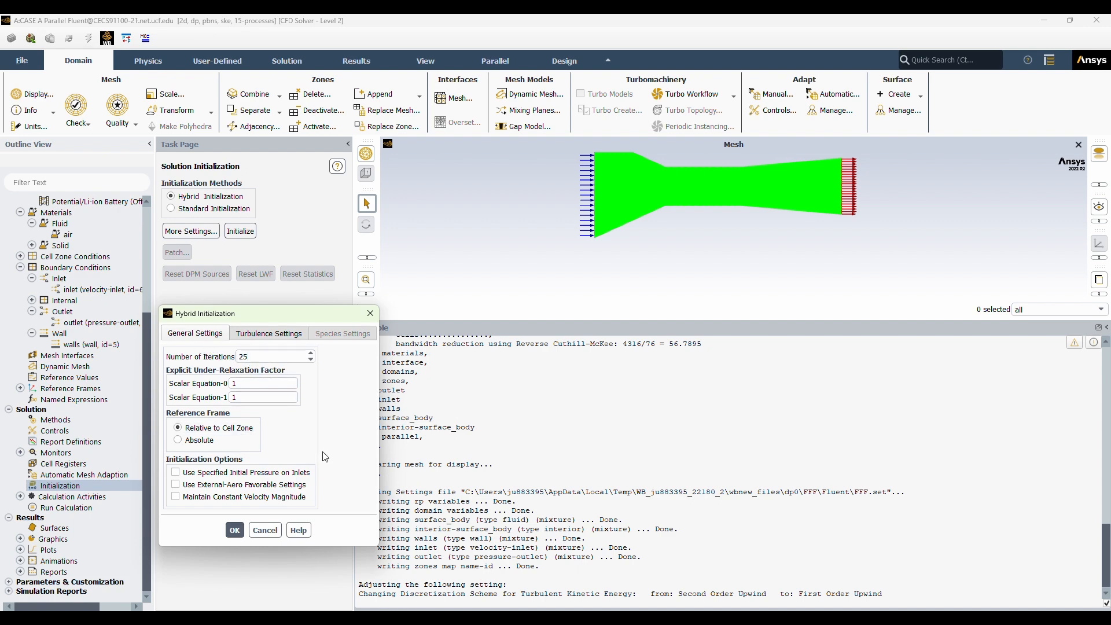
left_click(235, 529)
left_click(240, 231)
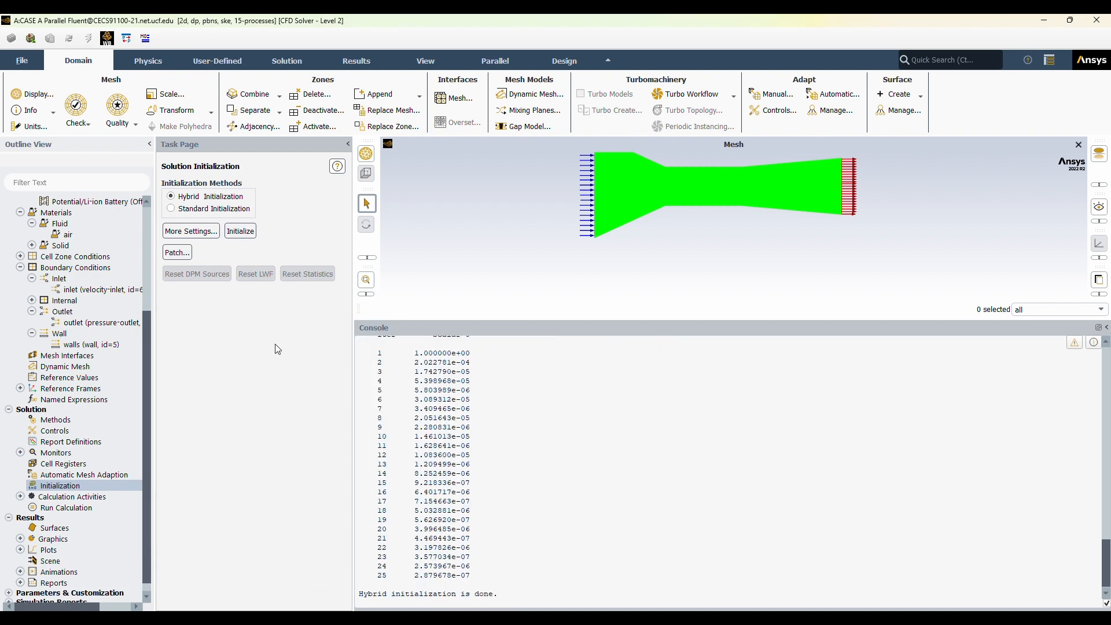
Run the calculation with the number of iterations set to 250.
left_click(101, 509)
double_click(204, 320)
key("BackSpace")
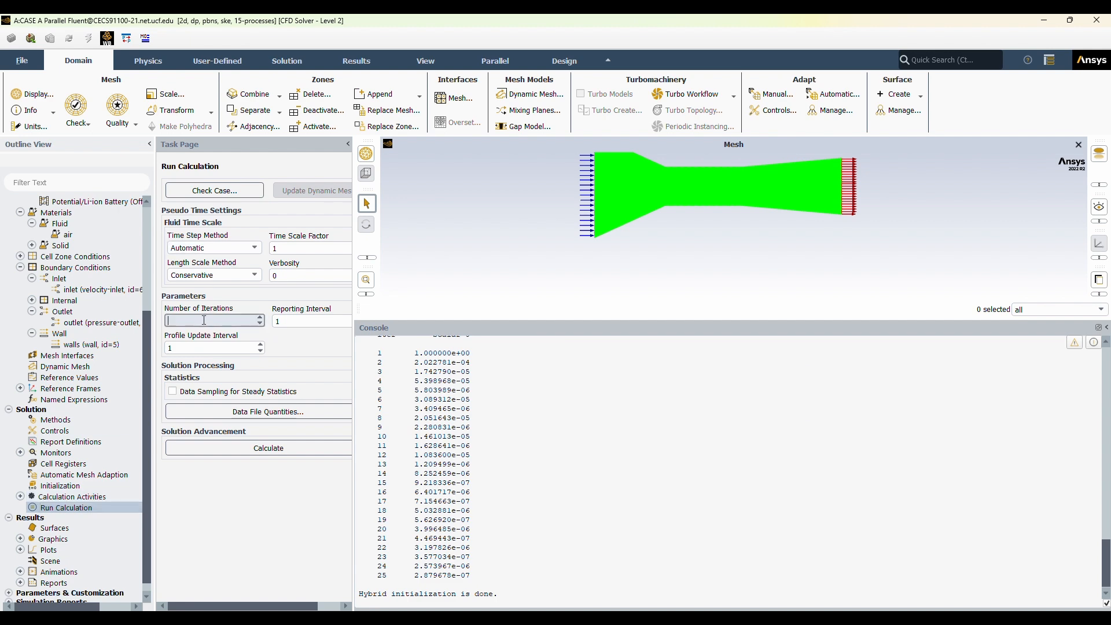
left_click(256, 448)
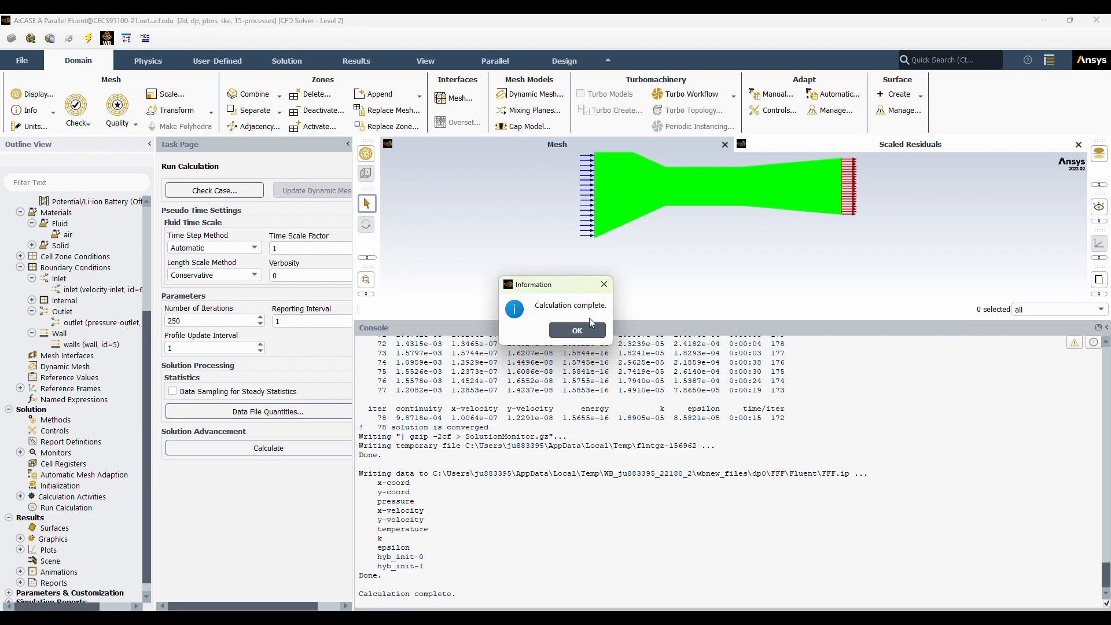
left_click(590, 327)
Show the scaled residuals plot and enlarge the graphics area to examine the convergence curves.
left_click_drag(490, 428, 365, 427)
left_click(844, 292)
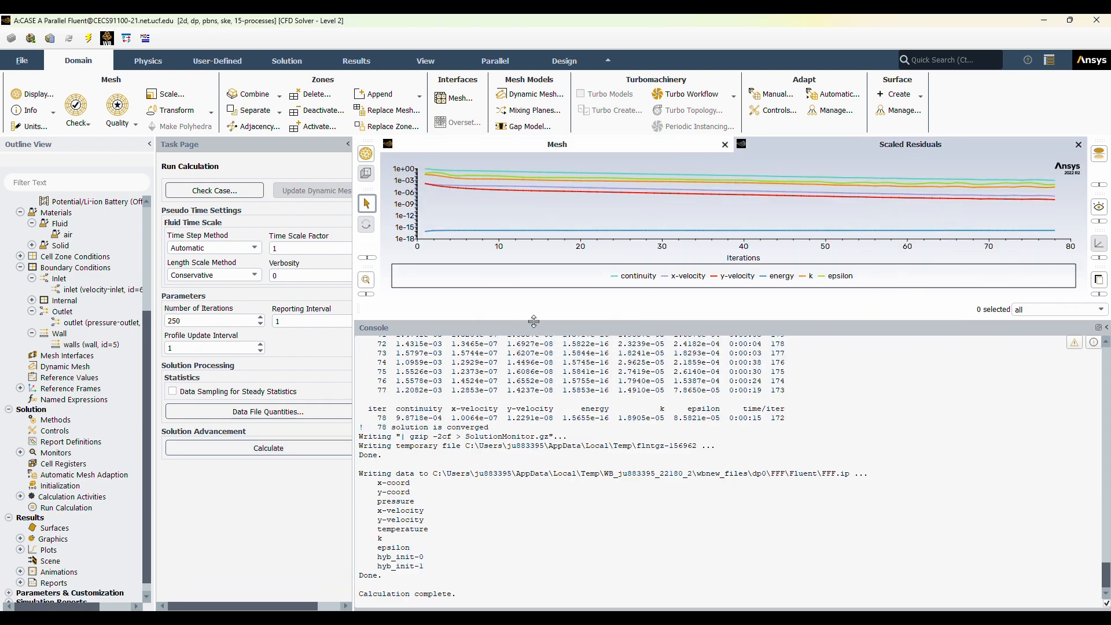
left_click_drag(533, 321, 515, 467)
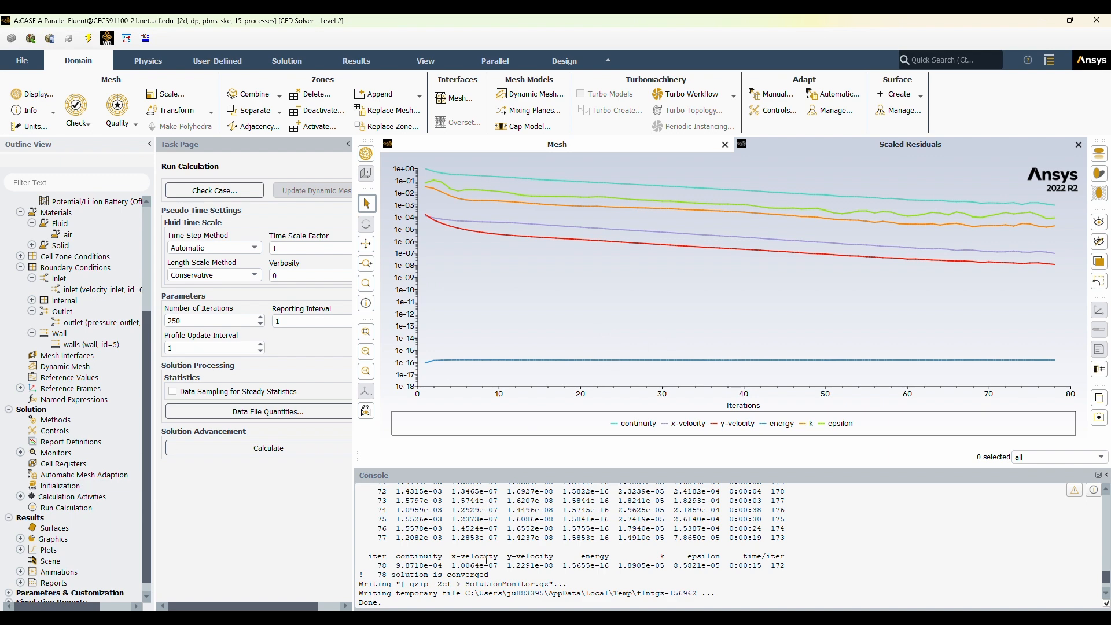
double_click(58, 453)
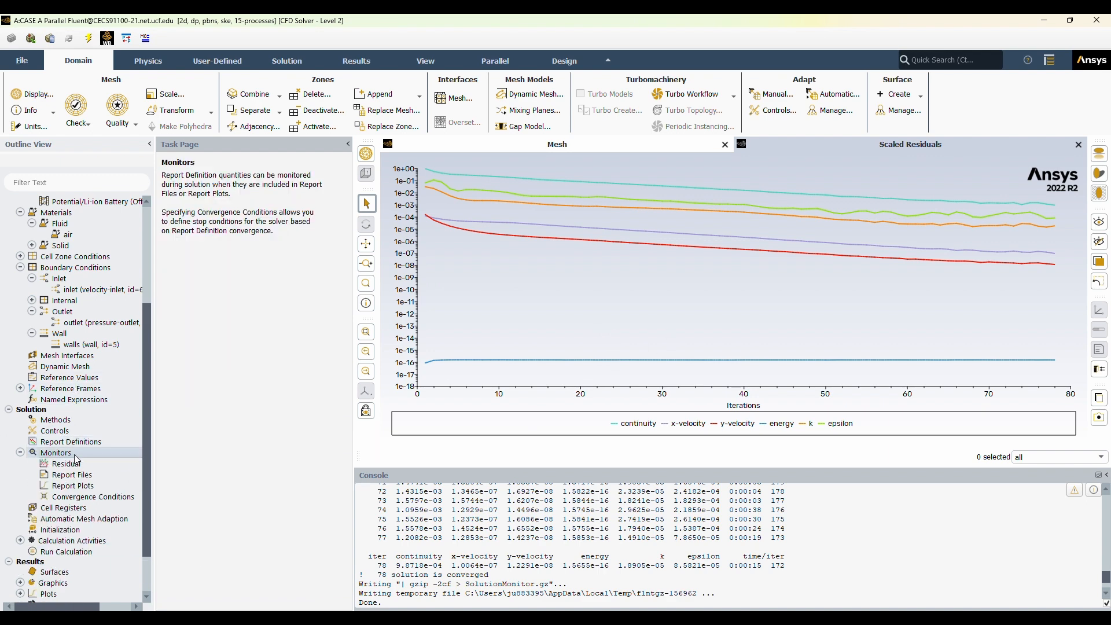
left_click(19, 452)
Create and display a static pressure contour named pressure-contour on the inlet, interior-surface_body, outlet and walls surfaces.
left_click(20, 539)
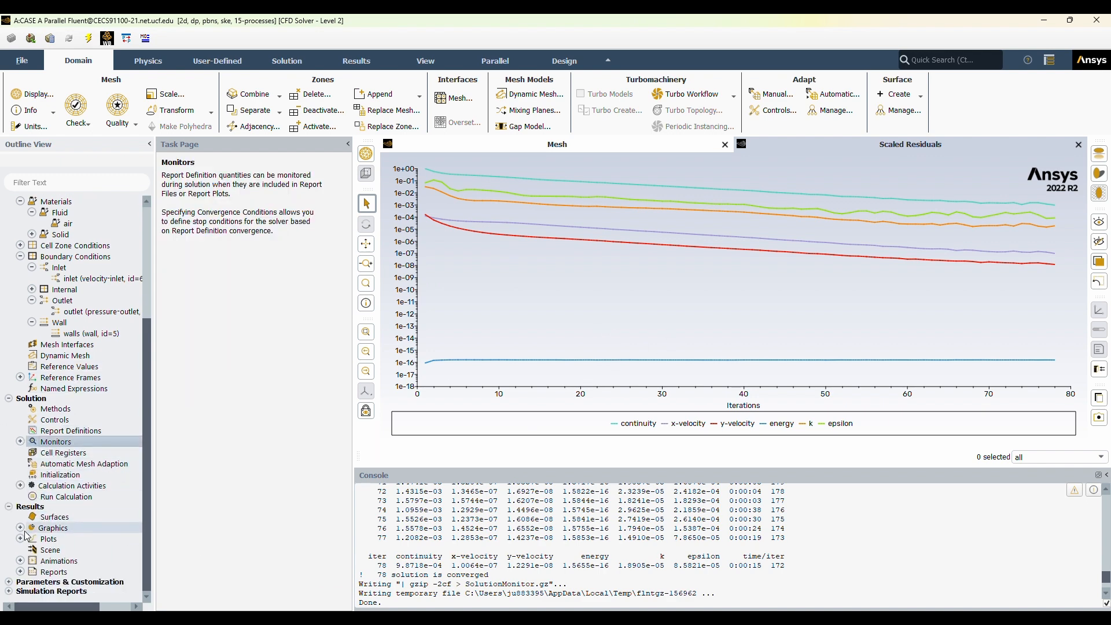
double_click(81, 553)
left_click(313, 368)
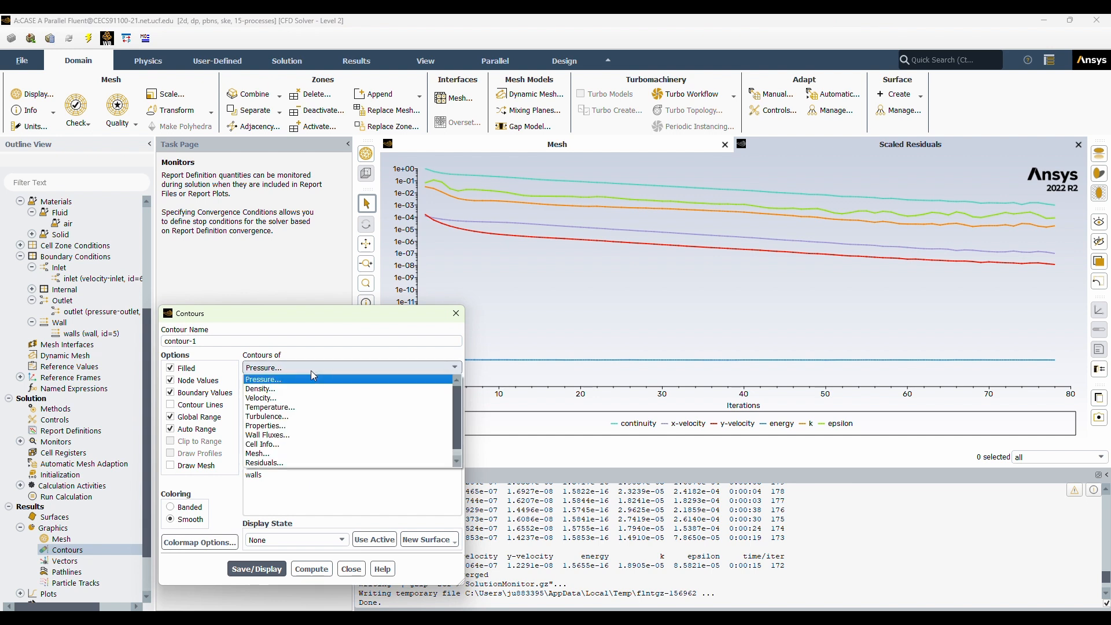
left_click(315, 379)
left_click_drag(313, 475, 310, 450)
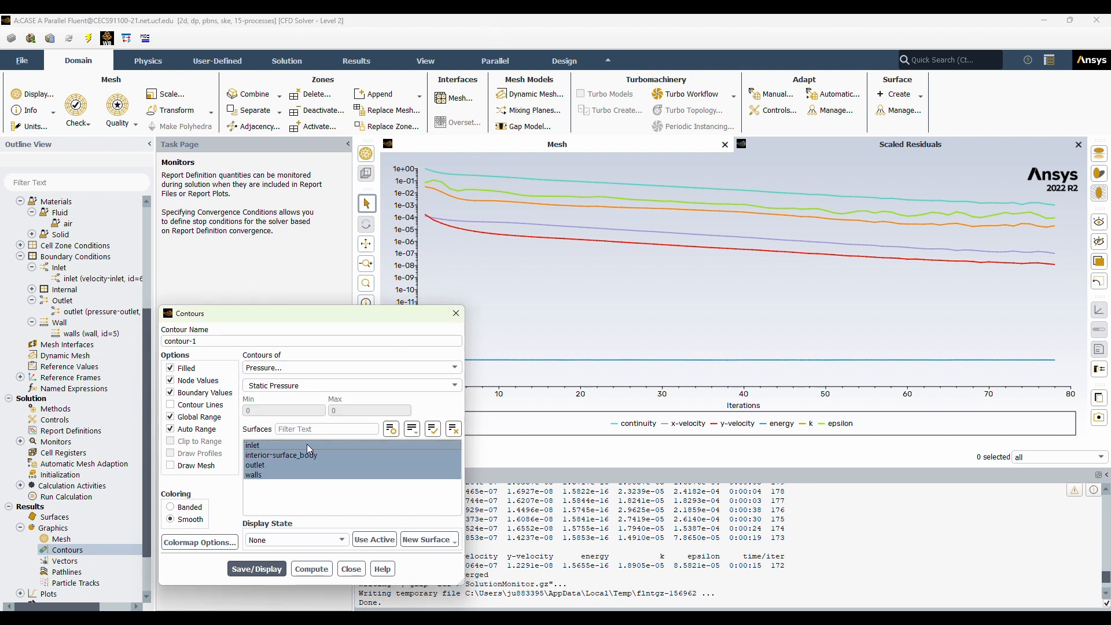
left_click(284, 342)
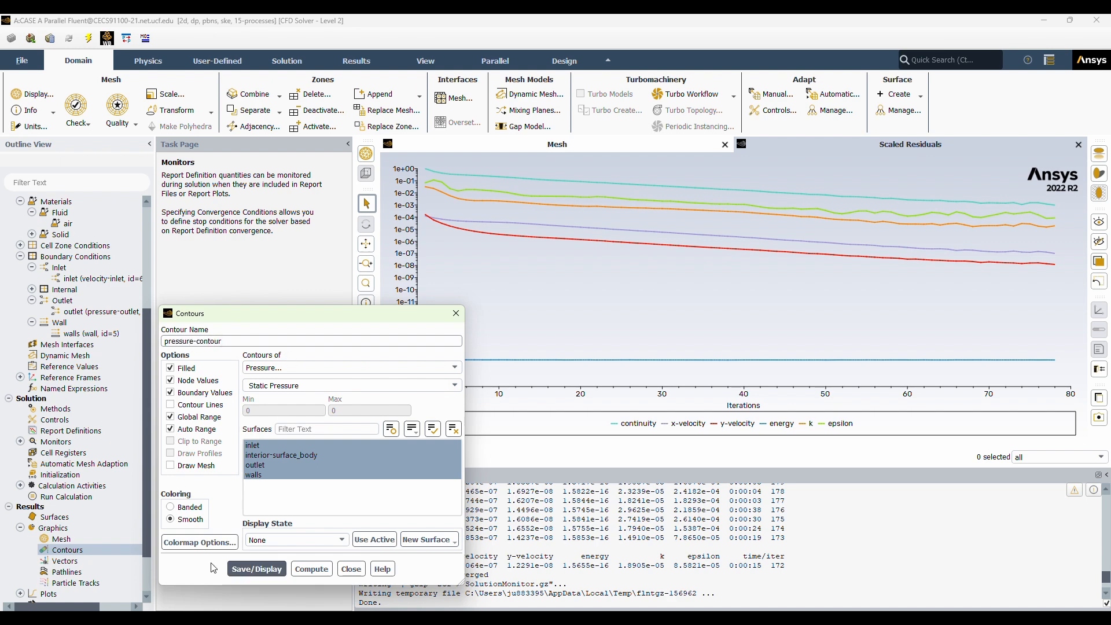
left_click(255, 569)
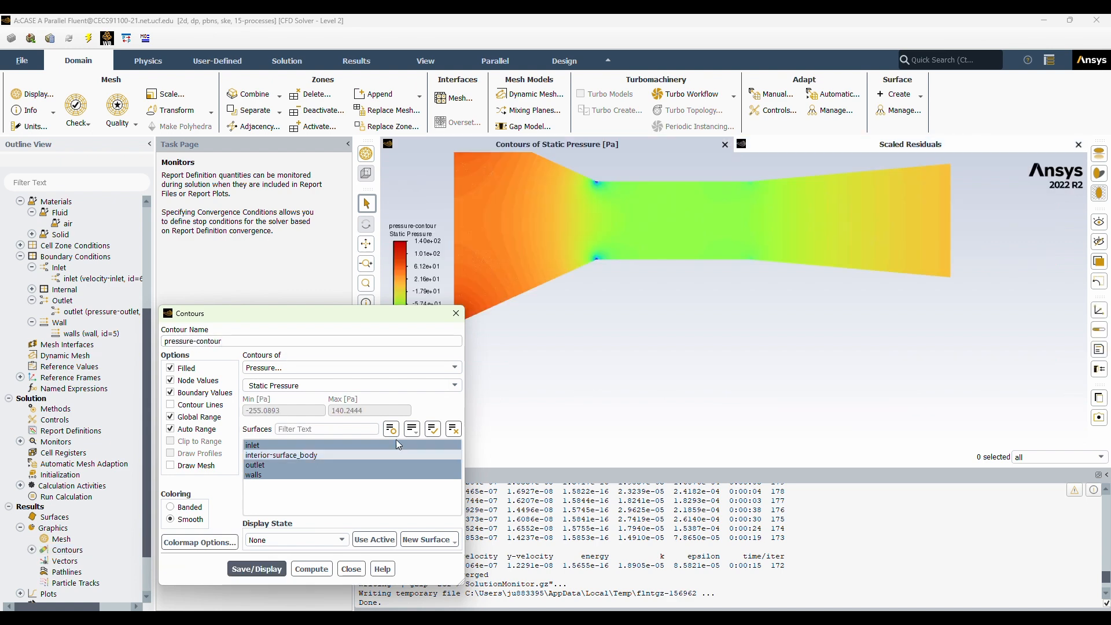
left_click(351, 569)
Change the pressure contour's colormap number format to float.
scroll(737, 254, "down", 2)
left_click(366, 244)
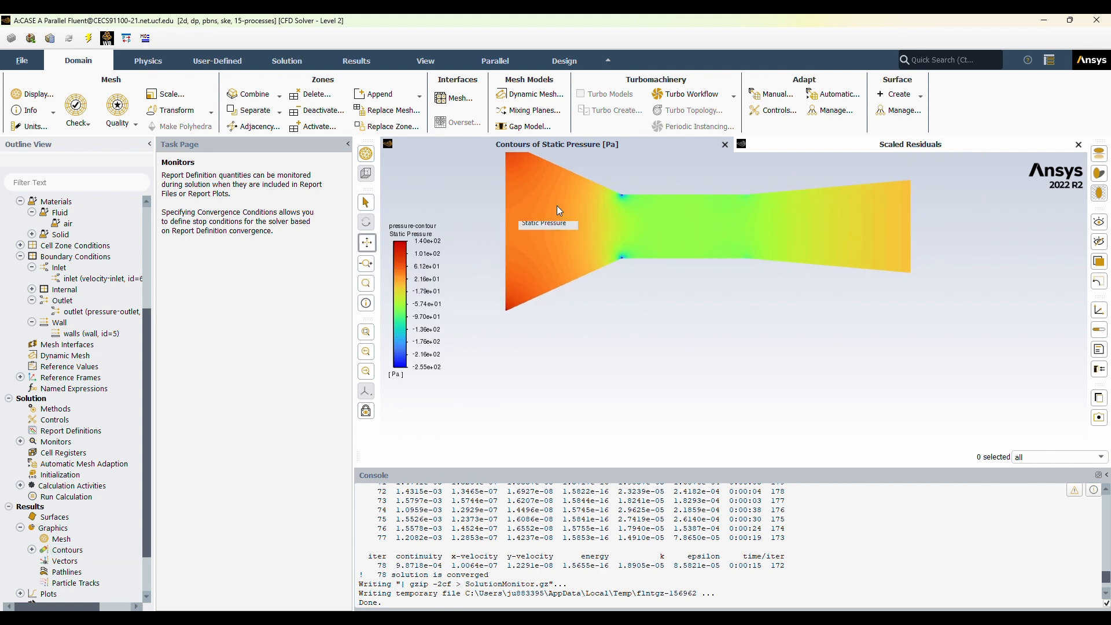
left_click_drag(639, 187, 608, 266)
left_click(428, 301)
left_click(937, 261)
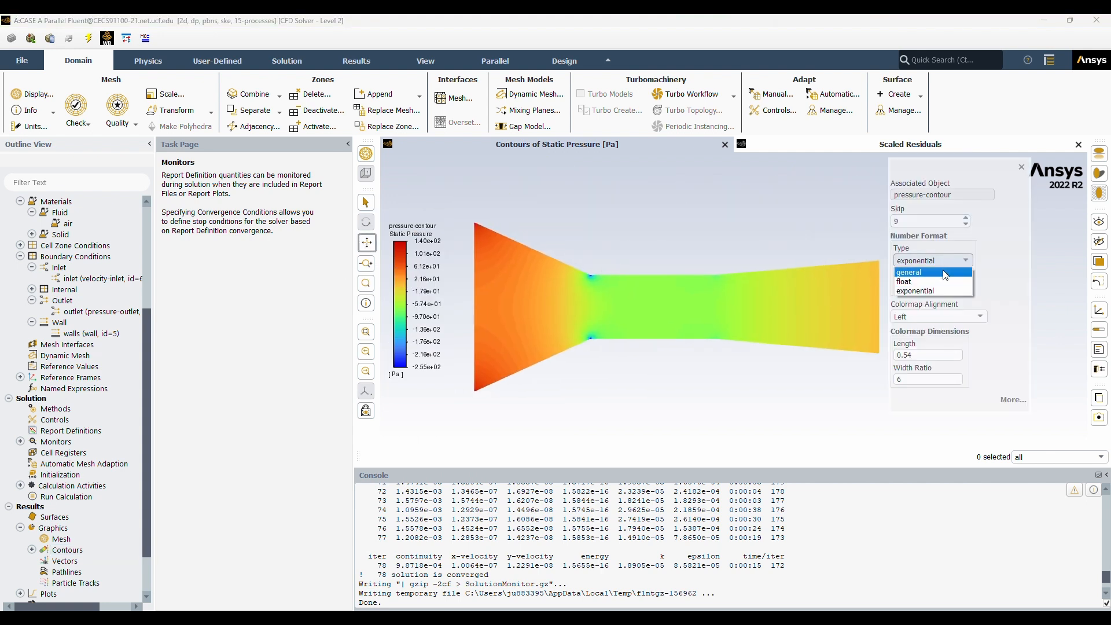
left_click(945, 272)
left_click(939, 259)
left_click(941, 272)
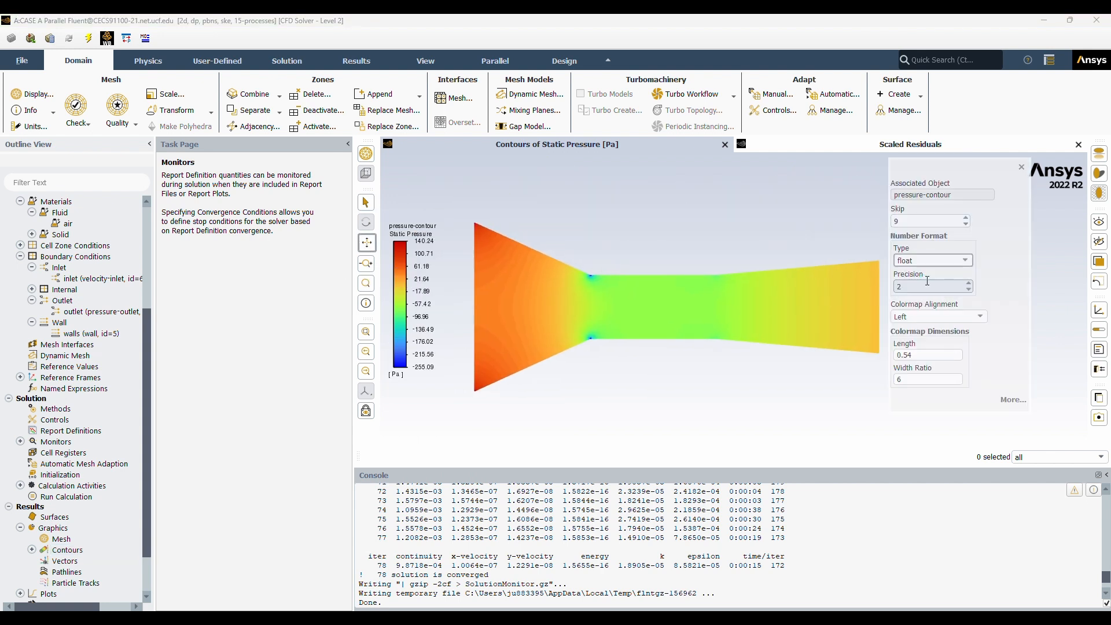
left_click(1021, 168)
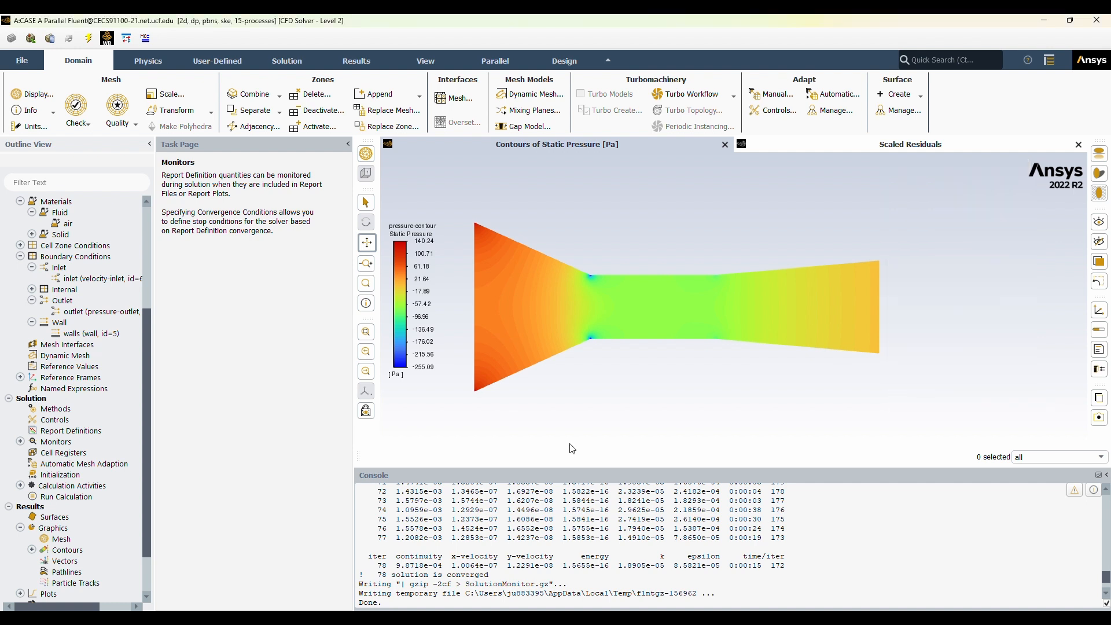
Create and display a velocity magnitude contour on the inlet, interior-surface_body, outlet and walls surfaces.
right_click(66, 550)
left_click(96, 464)
left_click(286, 369)
left_click(285, 396)
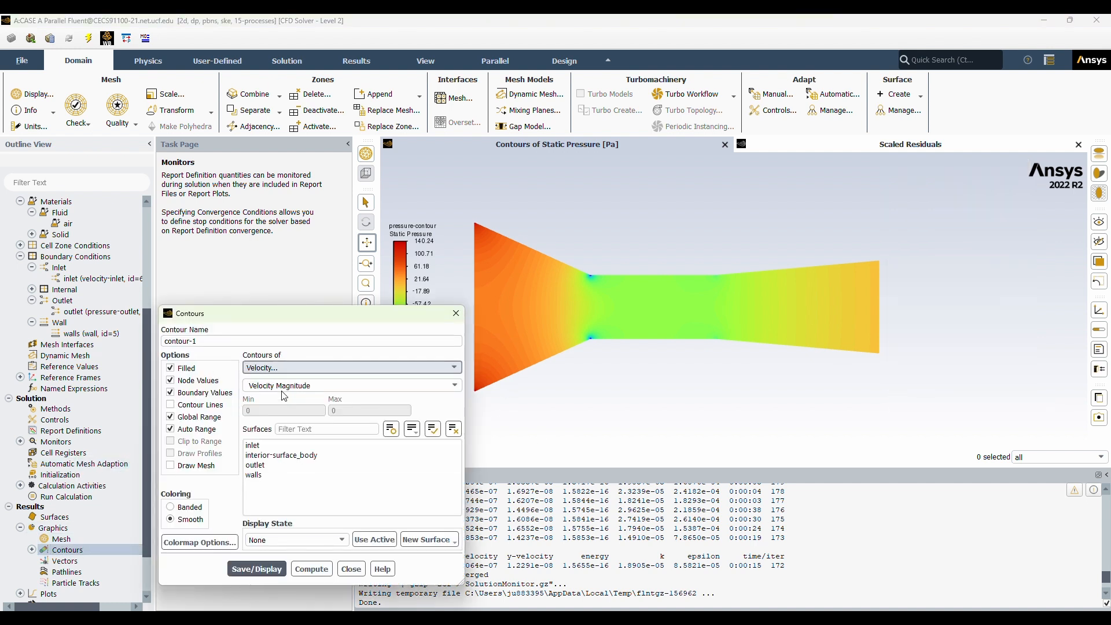
left_click_drag(292, 476, 283, 447)
left_click(256, 569)
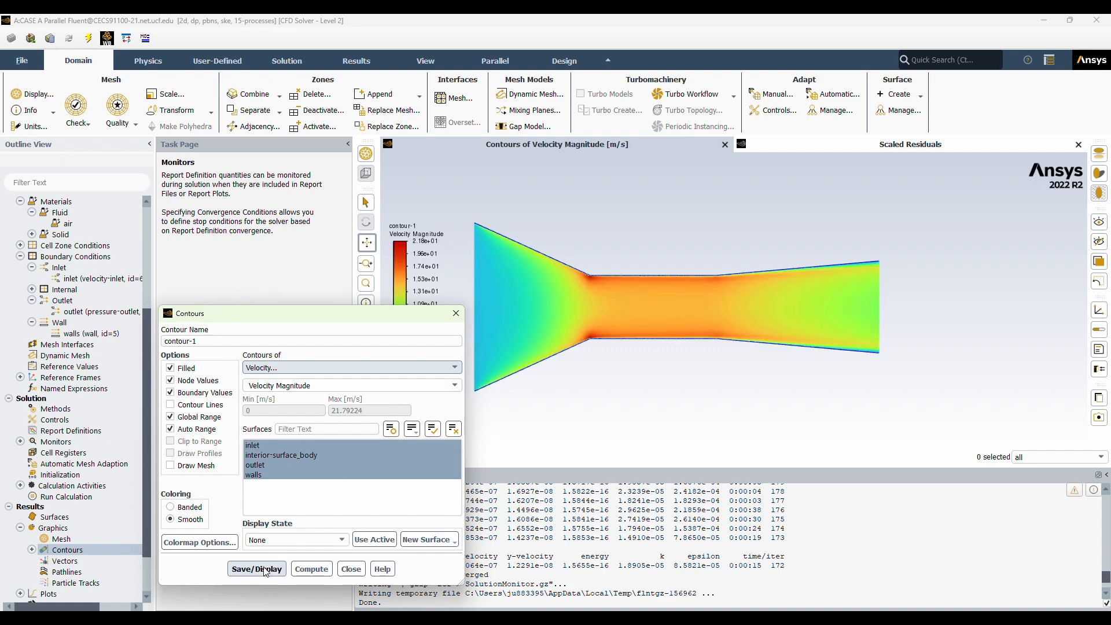
left_click(351, 569)
scroll(620, 379, "up", 2)
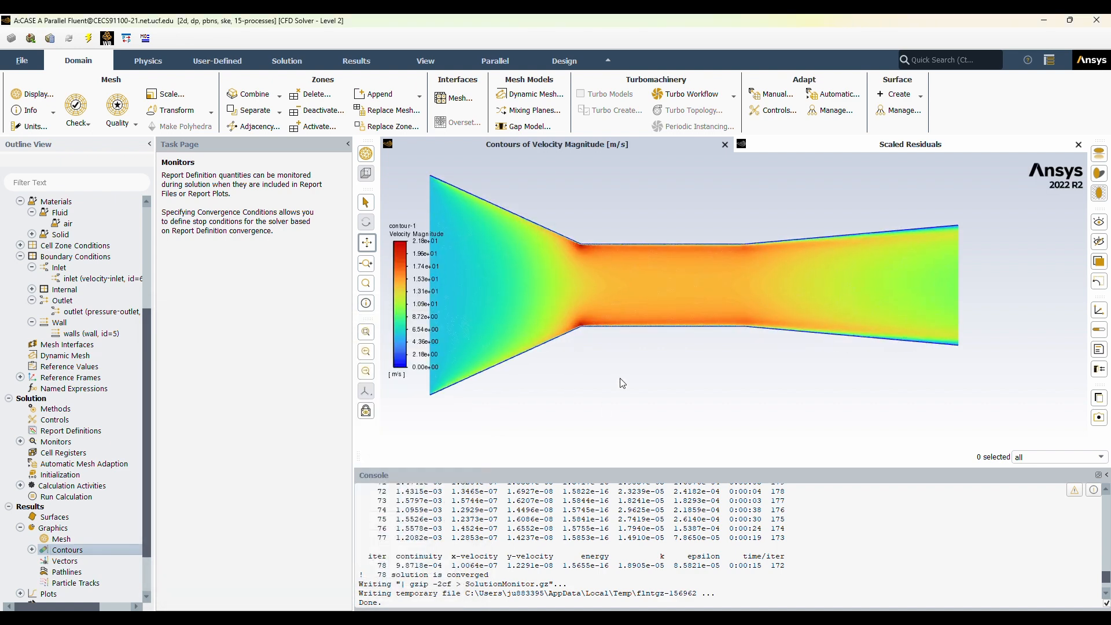
left_click_drag(546, 350, 703, 391)
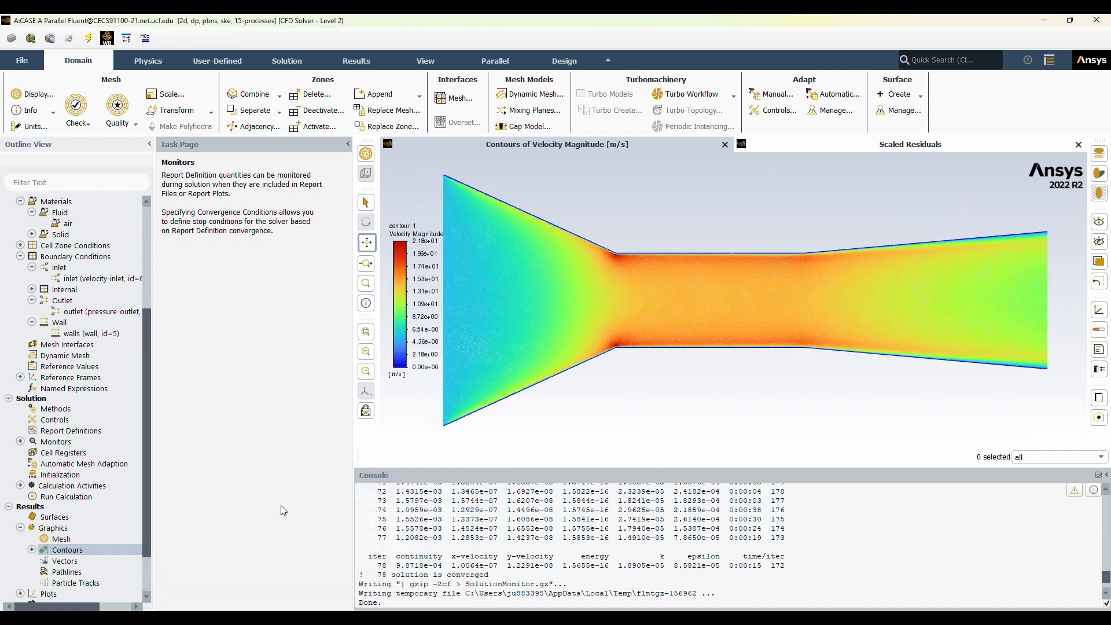
Create and display a total pressure contour on the inlet, interior-surface_body, outlet and walls surfaces.
right_click(74, 553)
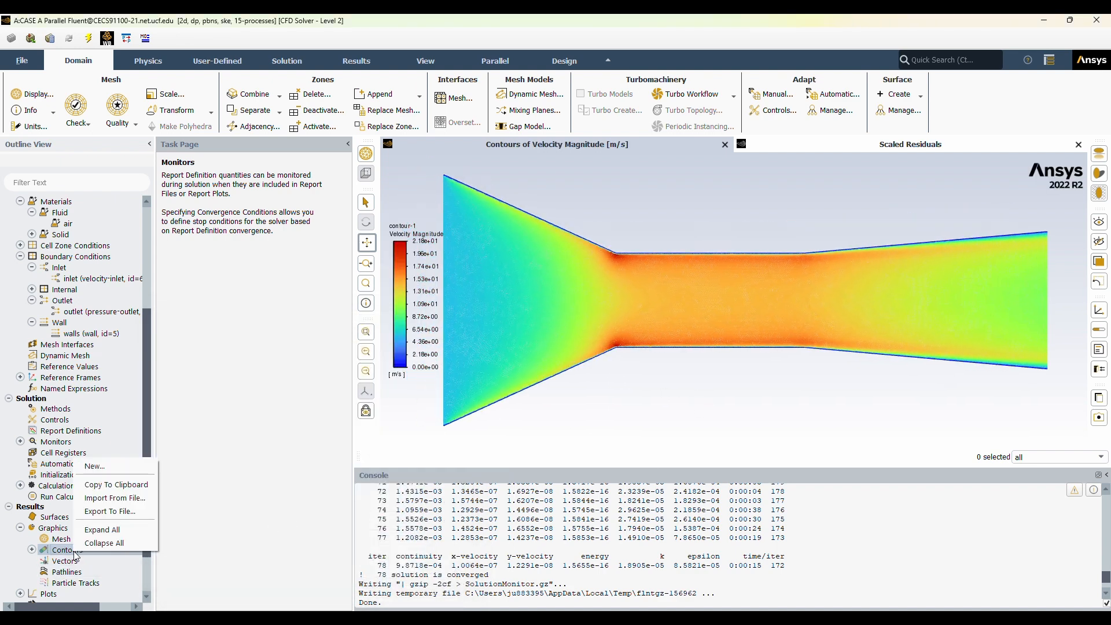
left_click(119, 471)
left_click(357, 370)
left_click(367, 382)
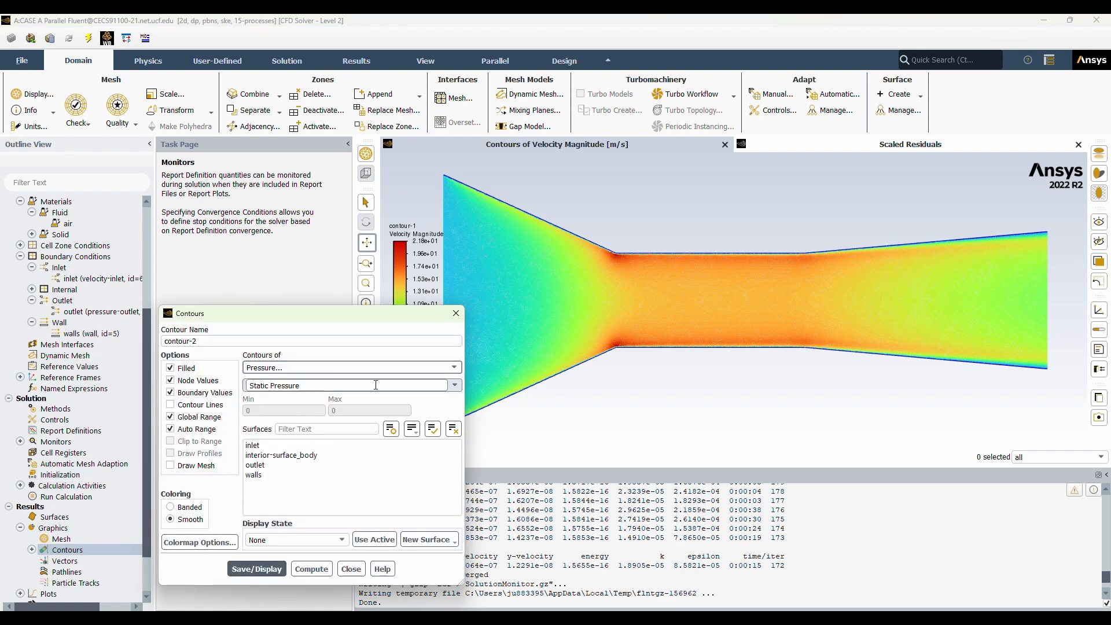
left_click(378, 385)
left_click(331, 435)
left_click_drag(253, 474, 253, 445)
left_click(256, 569)
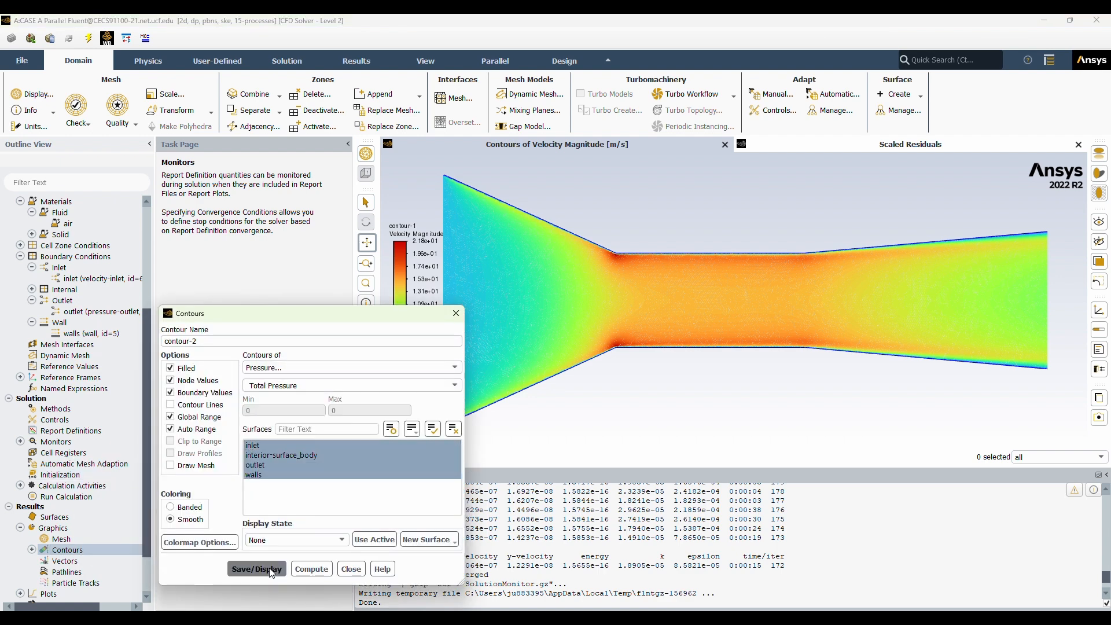
left_click(351, 569)
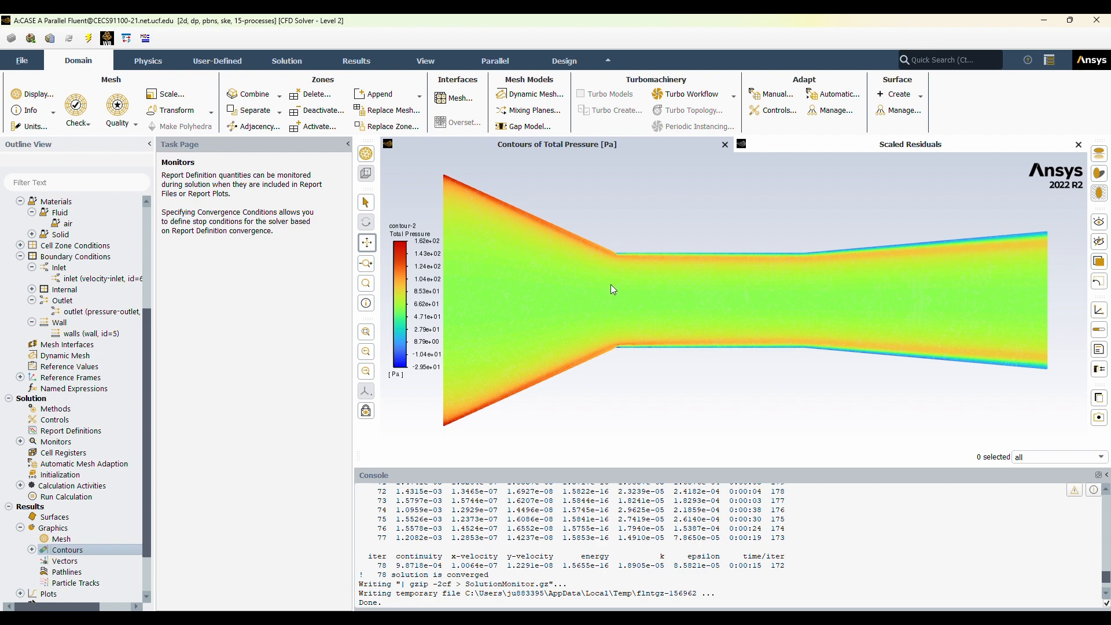
right_click(81, 549)
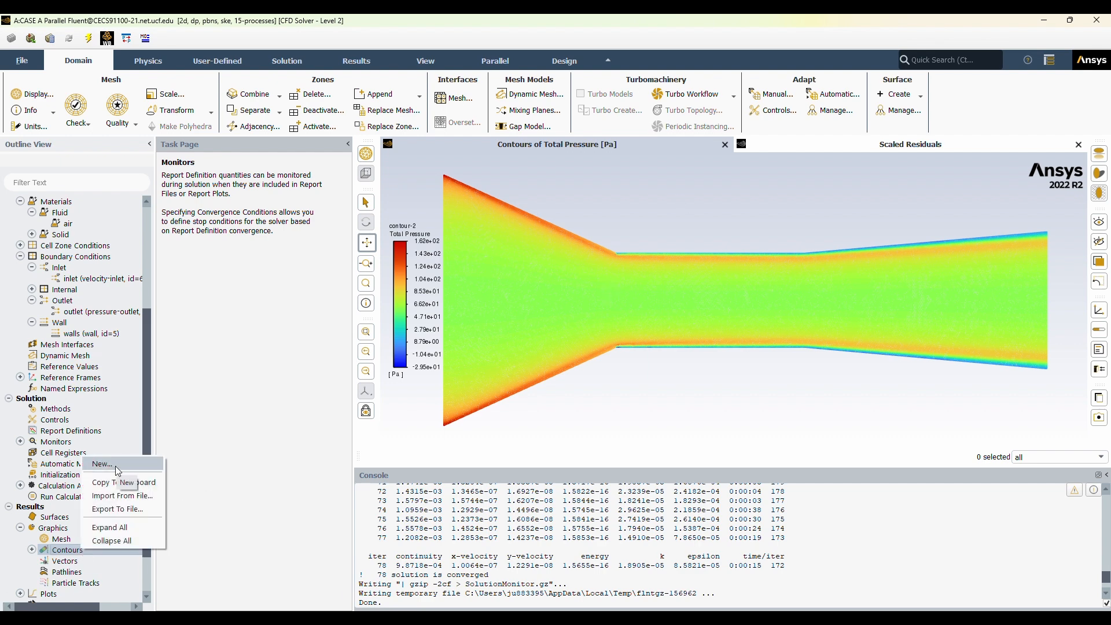
left_click(116, 466)
left_click(352, 570)
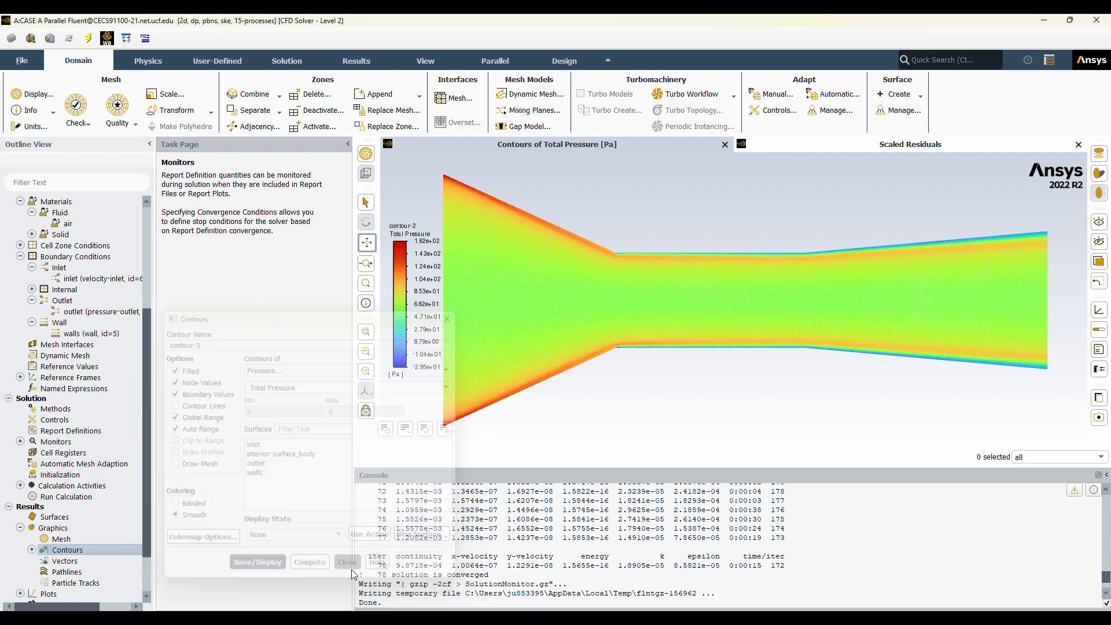
Create a line surface named centerline from (-1.9558, 0) to (1.9558, 0) m while setting up a new XY plot.
scroll(85, 573, "down", 2)
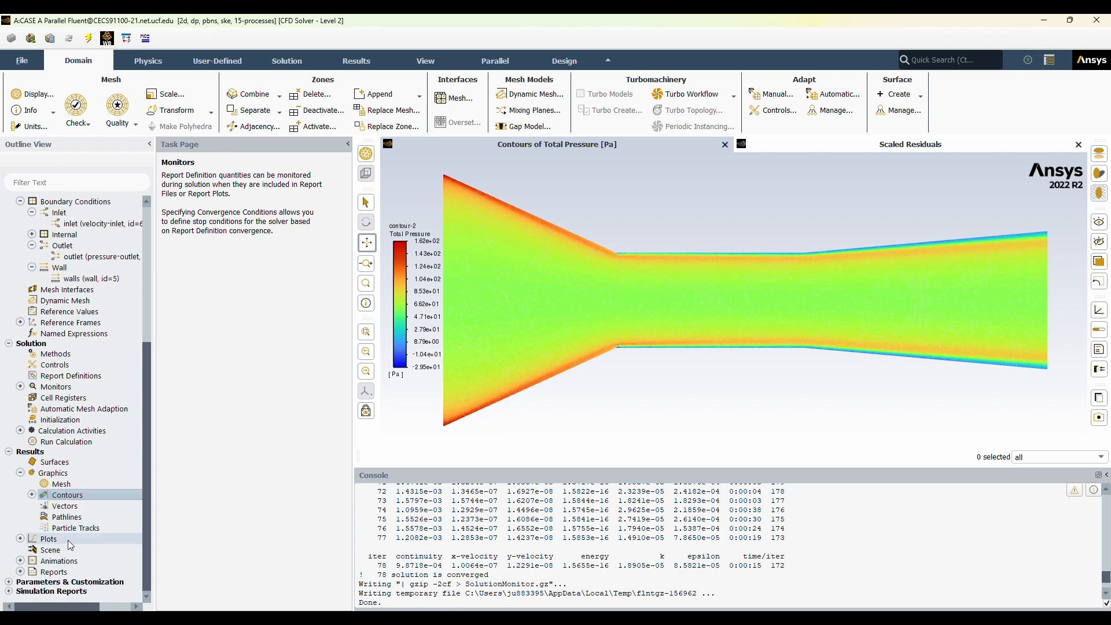
double_click(68, 540)
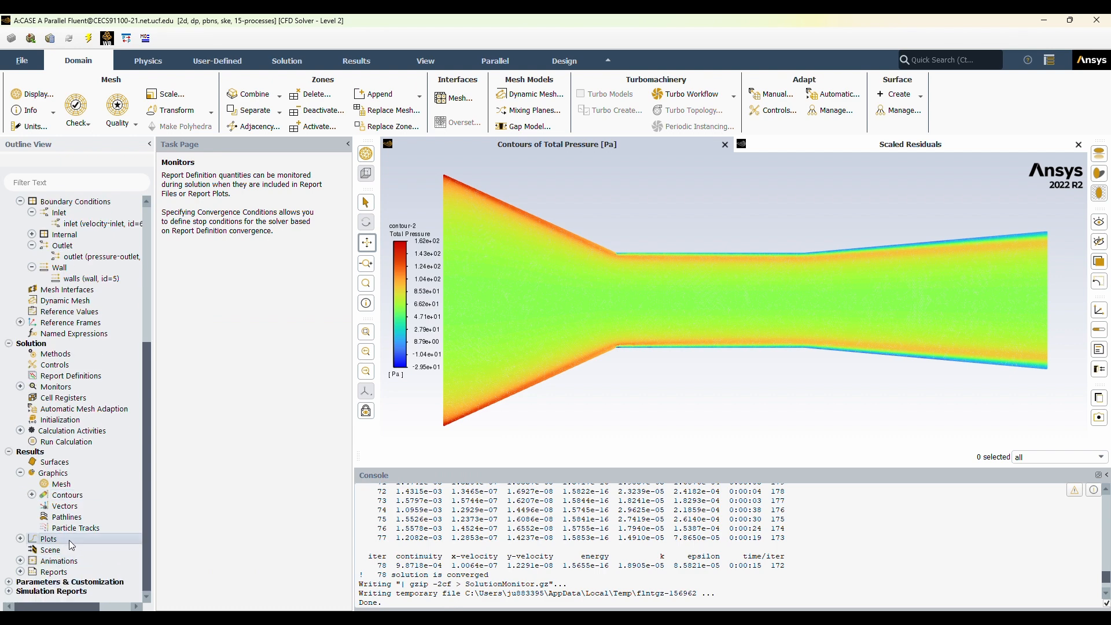
double_click(77, 562)
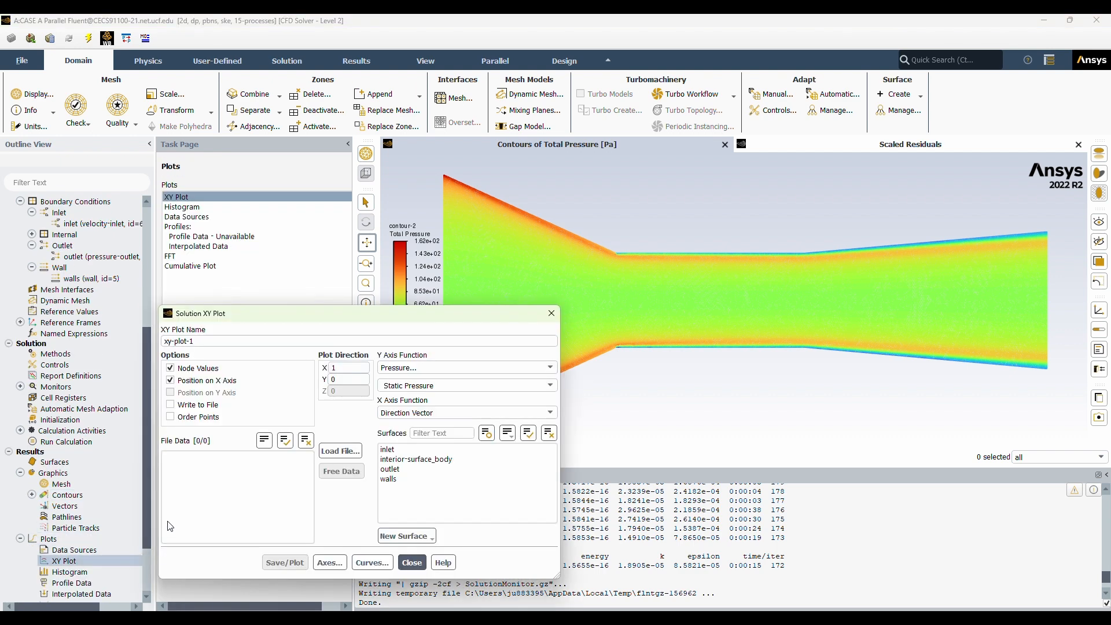
left_click(412, 562)
scroll(95, 577, "down", 2)
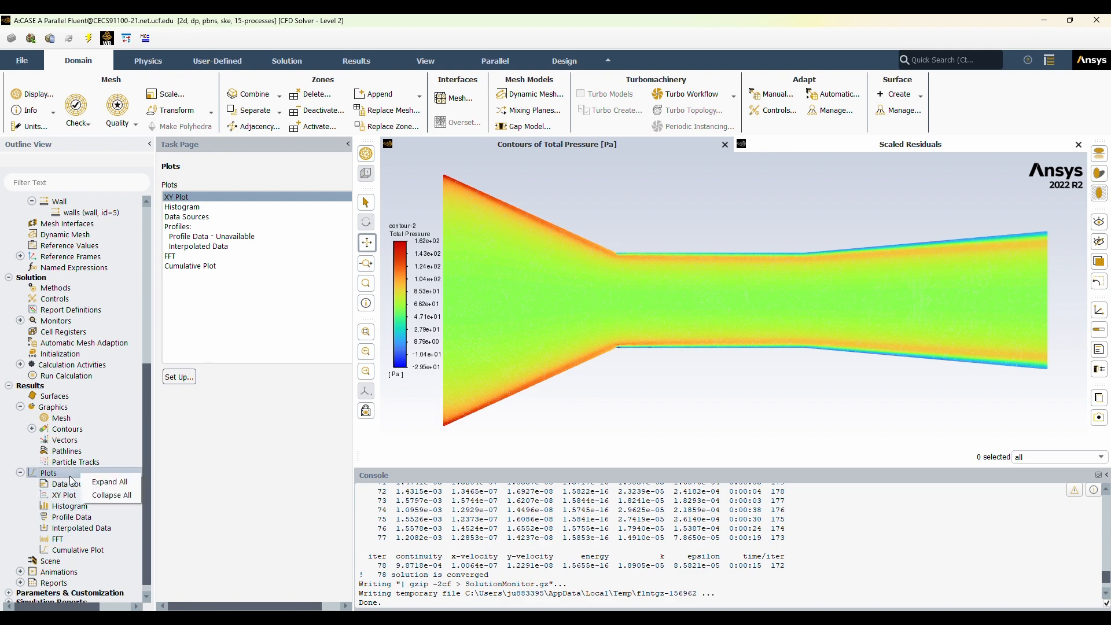
double_click(124, 495)
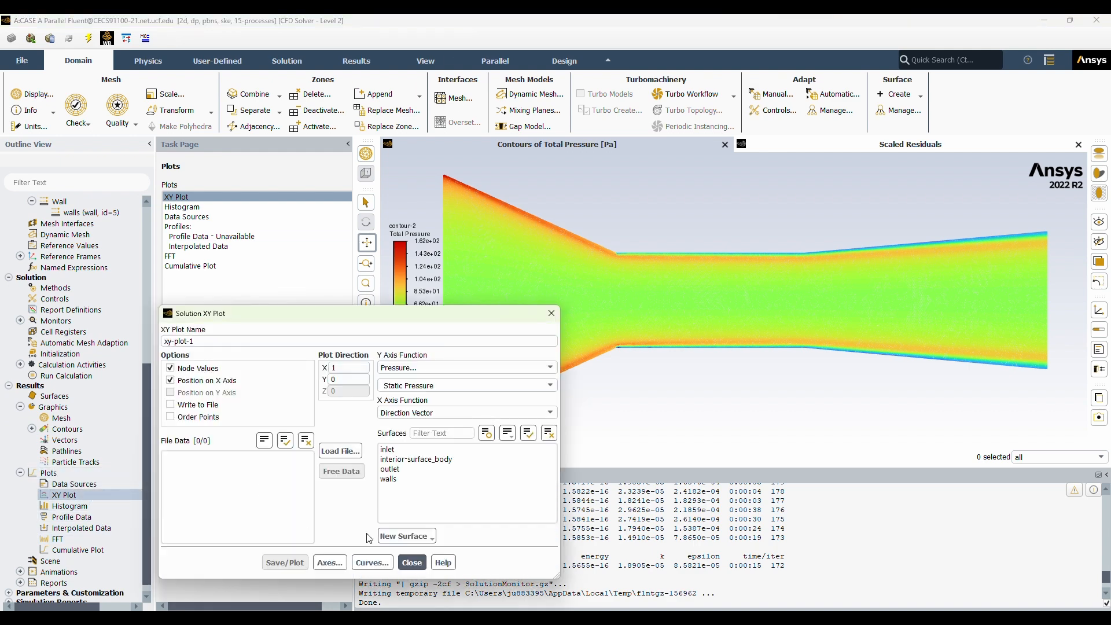
left_click(409, 536)
left_click(408, 455)
left_click_drag(200, 342, 165, 376)
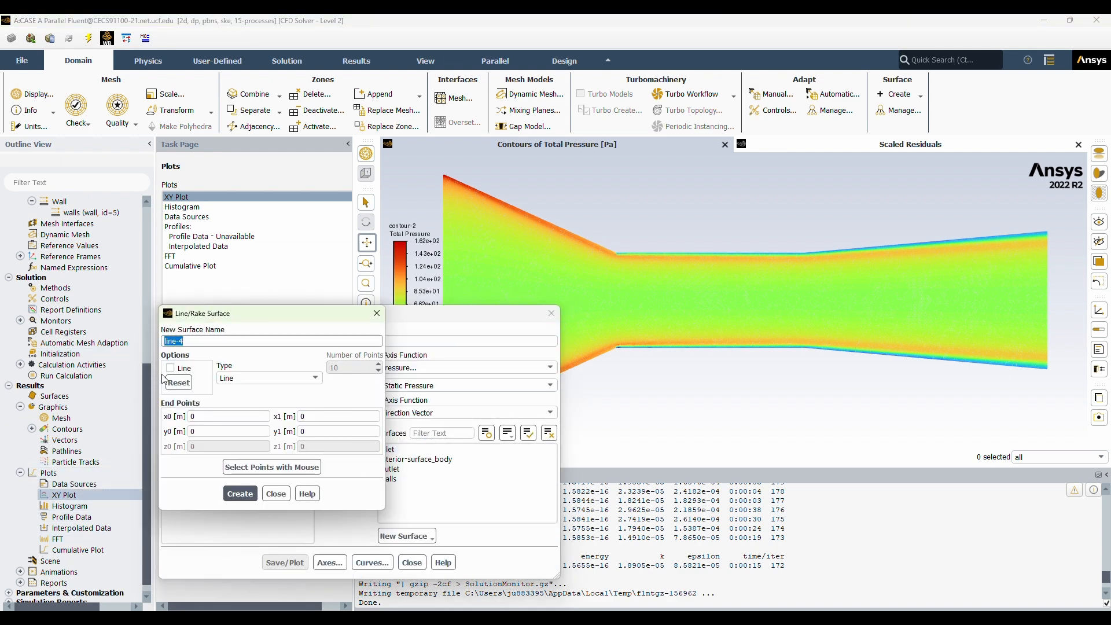
type("center")
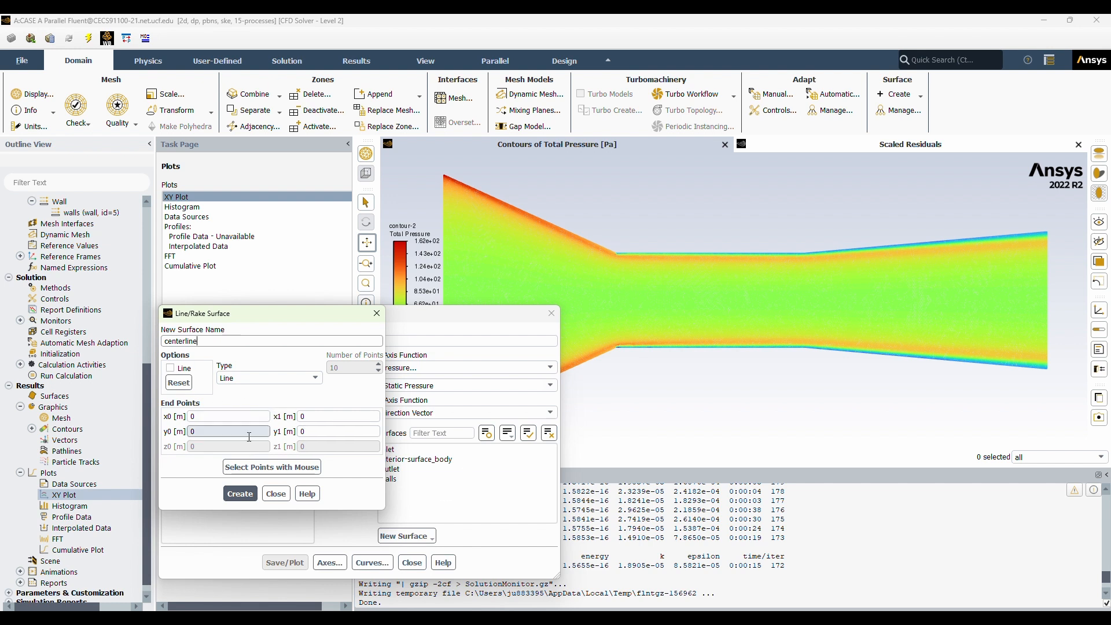
double_click(232, 417)
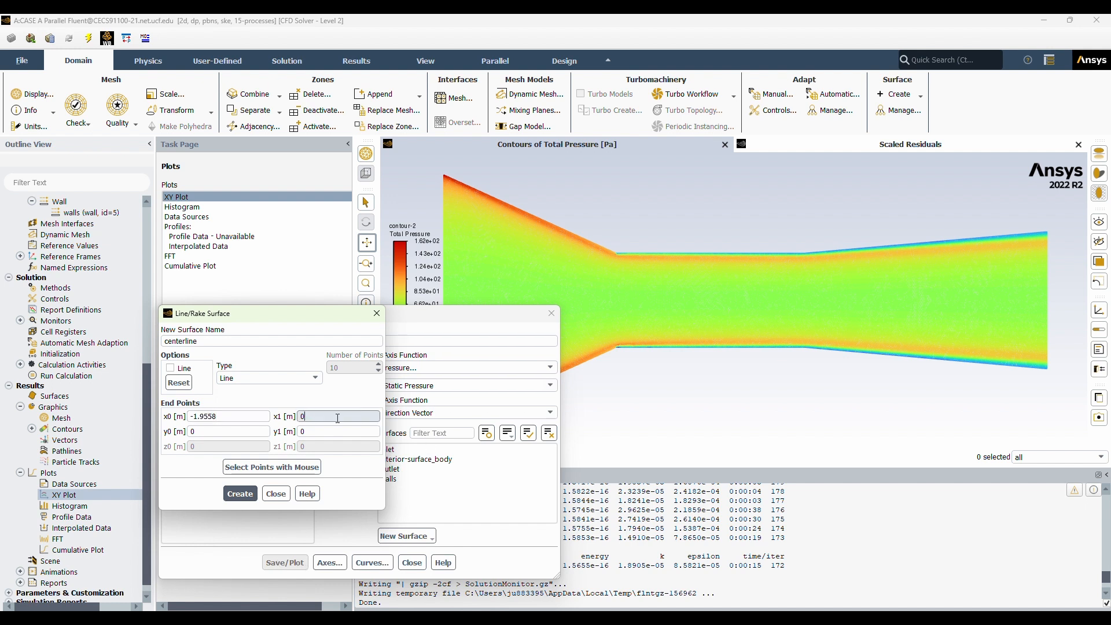
left_click(241, 494)
left_click(277, 495)
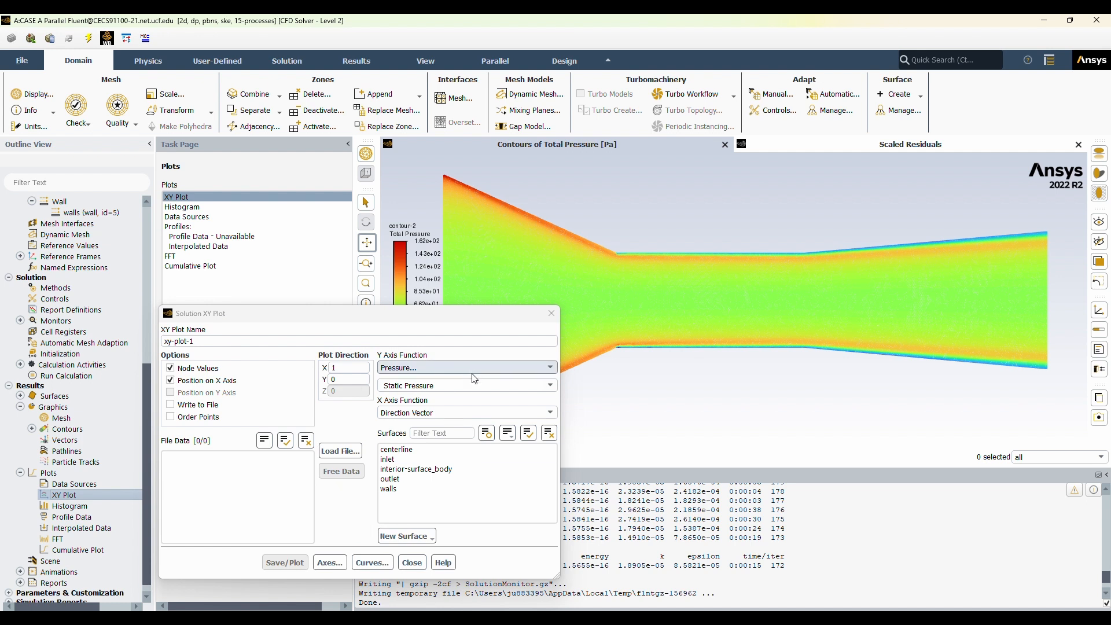
Plot static pressure along the centerline surface with Order Points enabled.
left_click(503, 369)
left_click(492, 380)
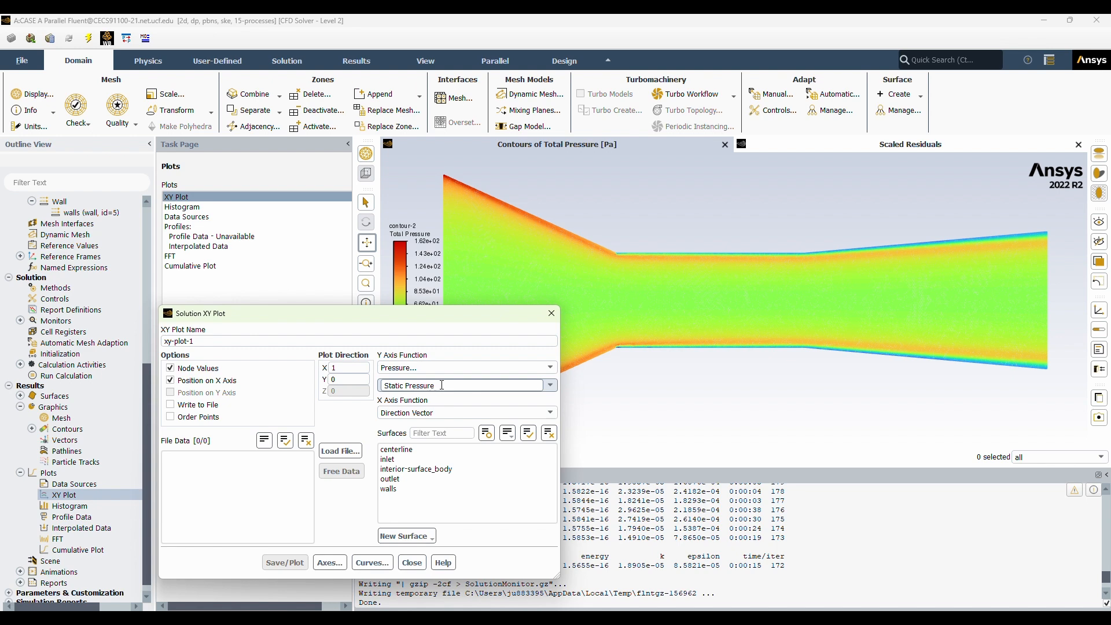
left_click(405, 450)
left_click(170, 417)
left_click(282, 562)
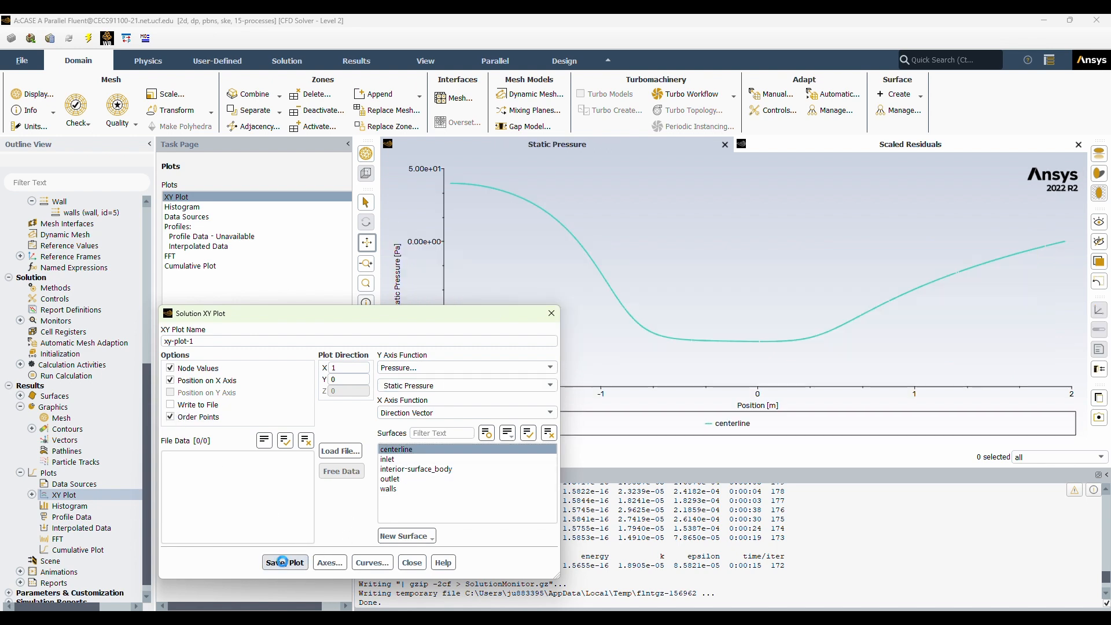
Rename the static pressure XY plot as pressurevariation, save it and close its setup.
left_click_drag(471, 318, 481, 284)
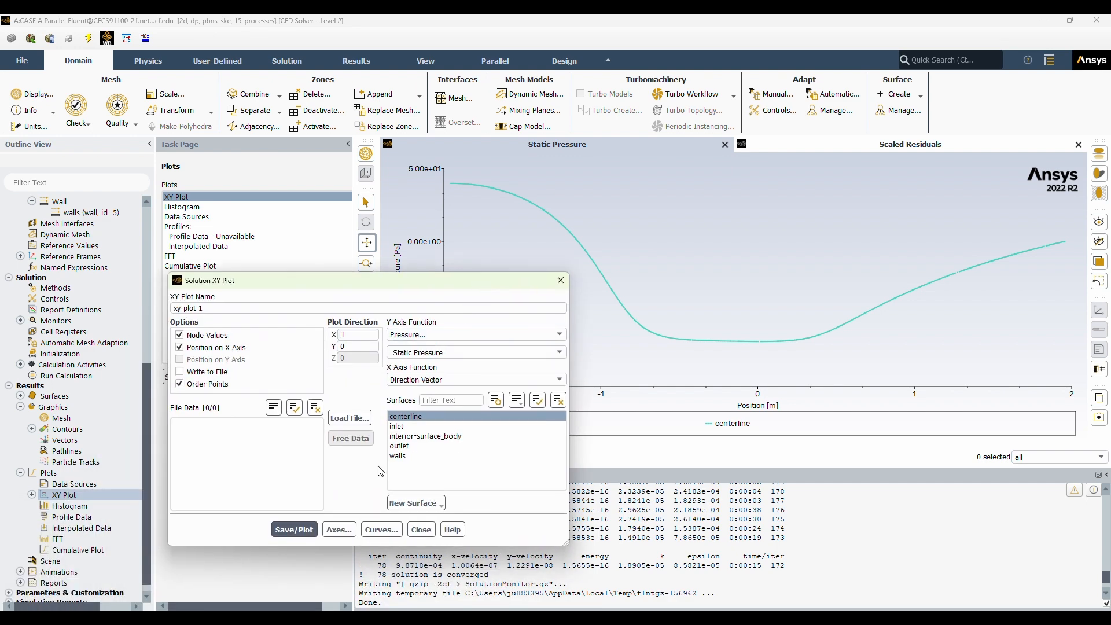
left_click_drag(218, 306, 150, 291)
type("pressurevariation")
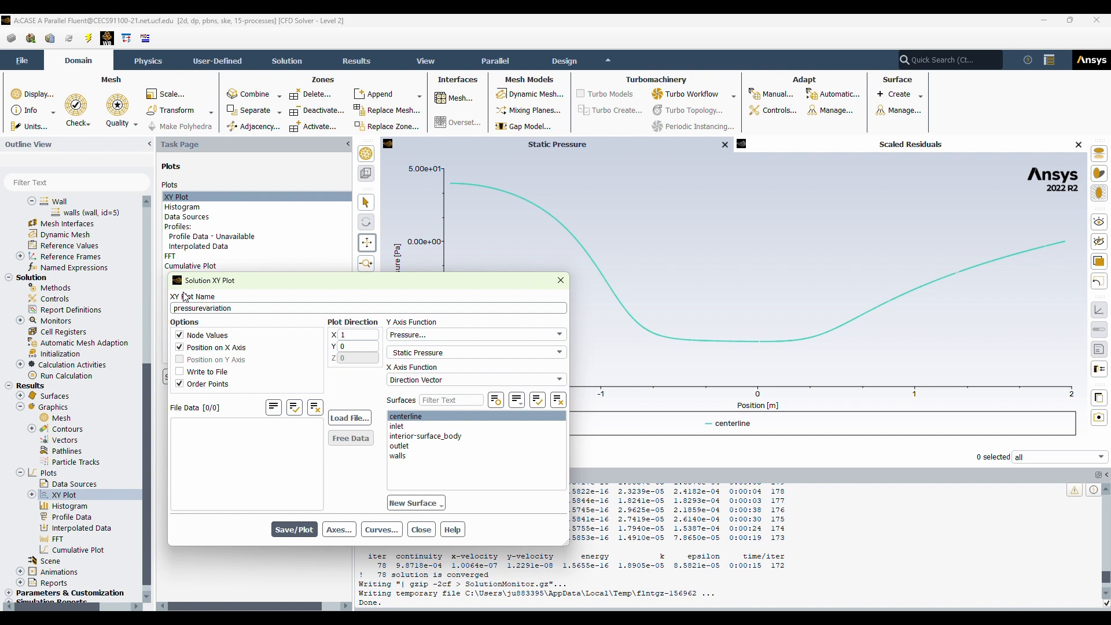
left_click(493, 34)
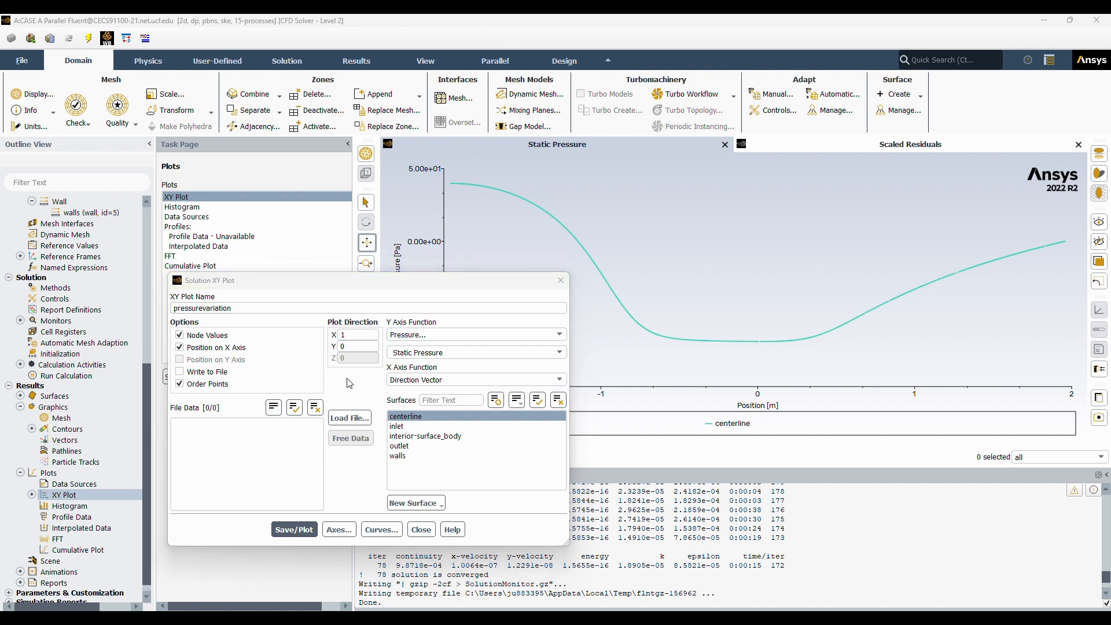
left_click(295, 528)
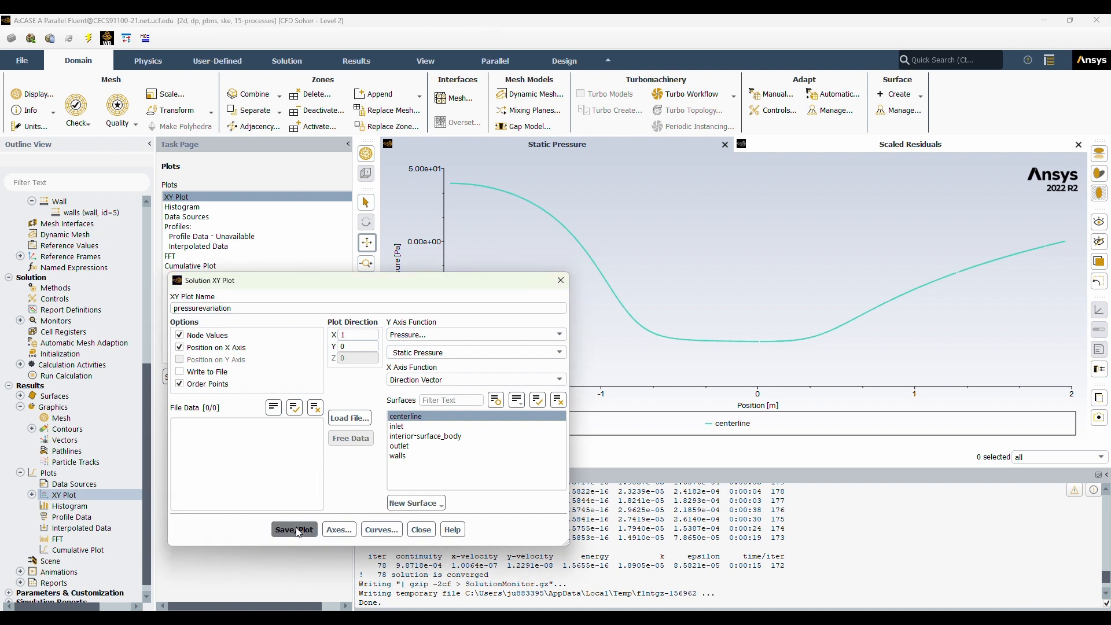
left_click(423, 528)
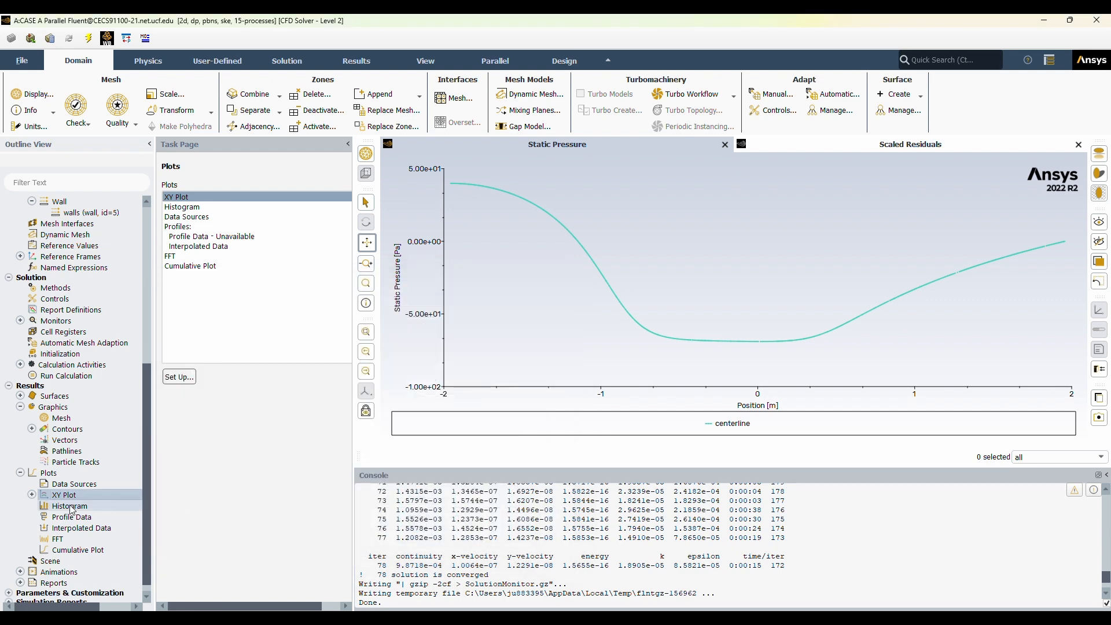
Create and save an XY plot named velocityvariation showing velocity magnitude along the centerline surface.
right_click(64, 495)
left_click(78, 505)
left_click(519, 334)
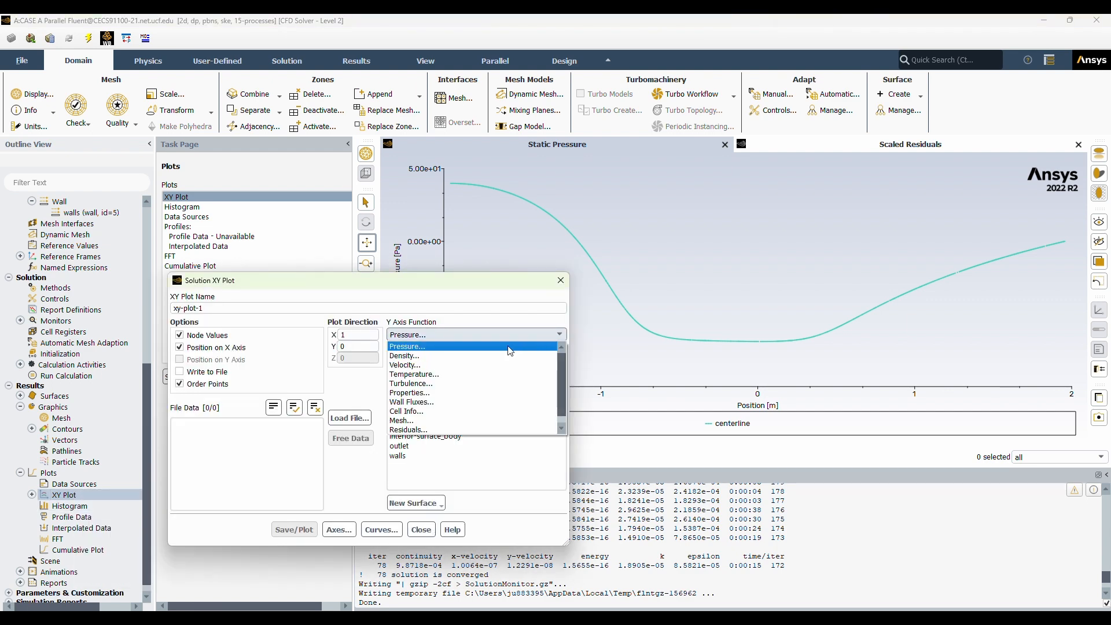
left_click(510, 365)
left_click(438, 418)
left_click_drag(261, 305, 56, 299)
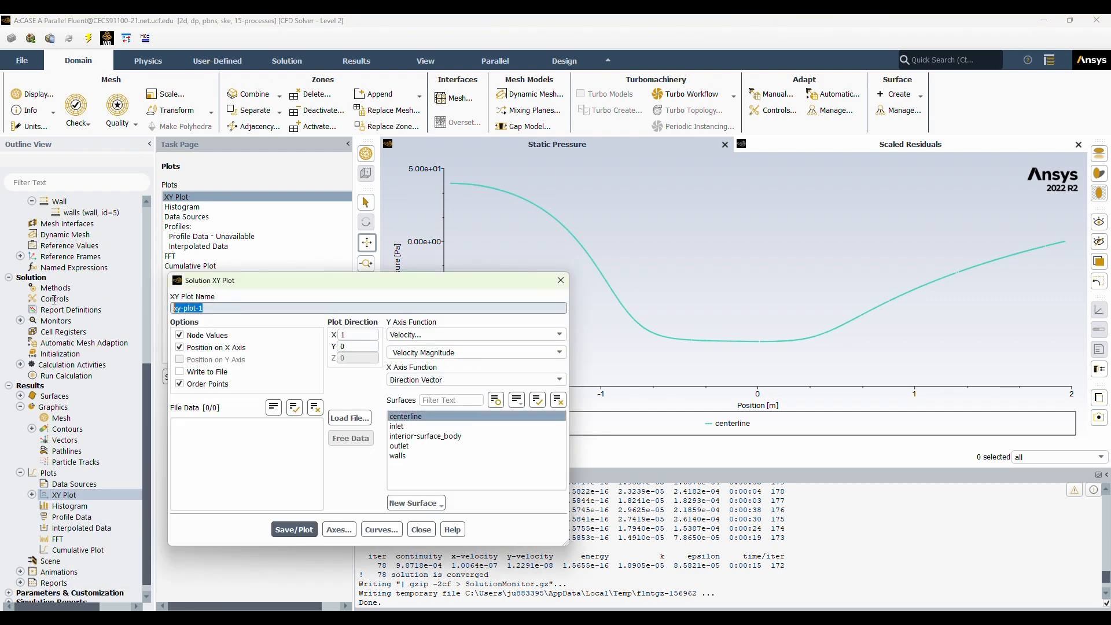
type("velocityvariation")
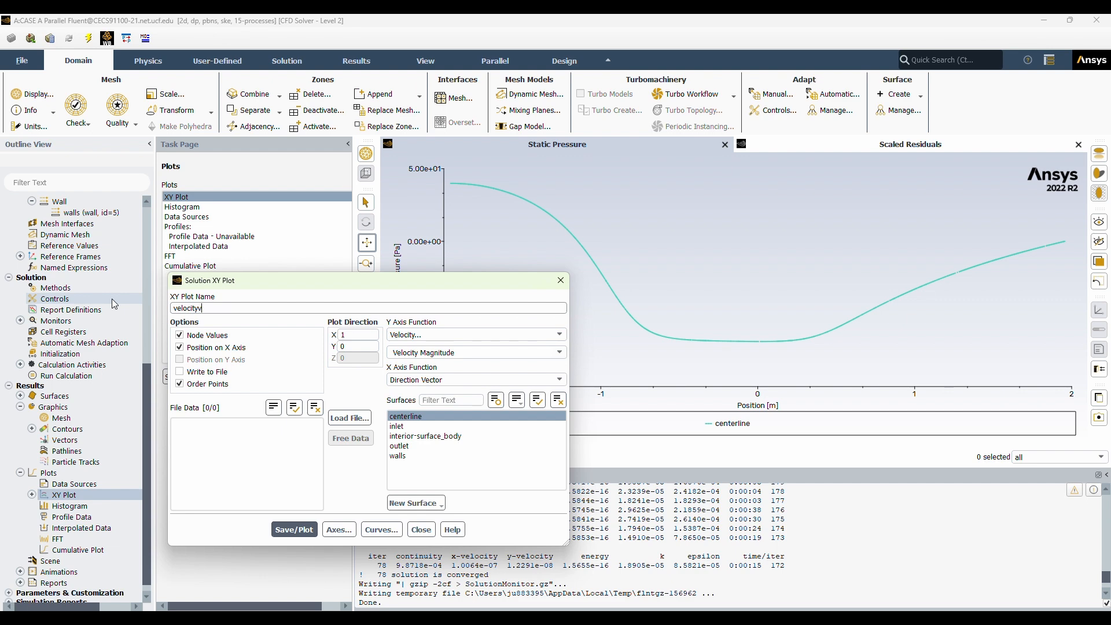
left_click(303, 529)
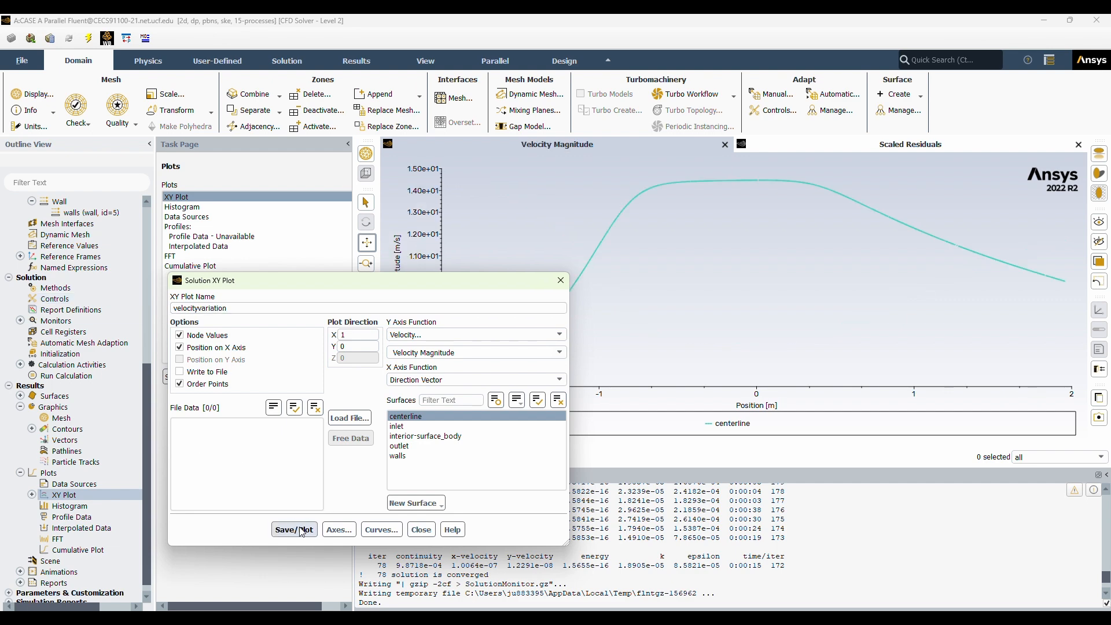
left_click(420, 530)
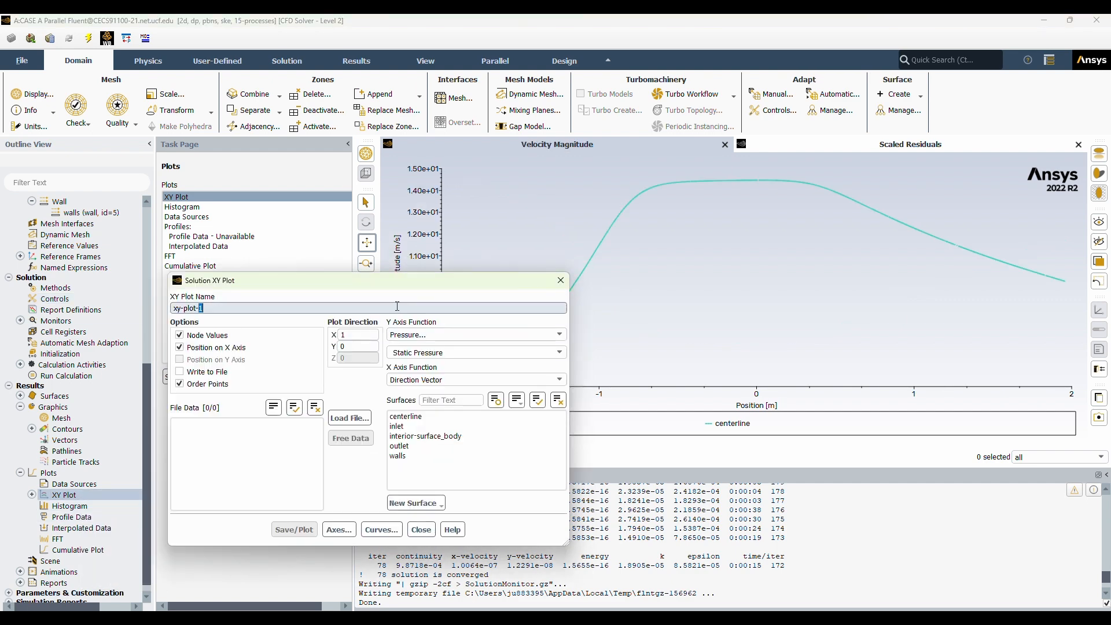
Create and save an XY plot named totalpressvar showing total pressure along the centerline surface.
left_click_drag(397, 307, 135, 308)
type("totalpressvar")
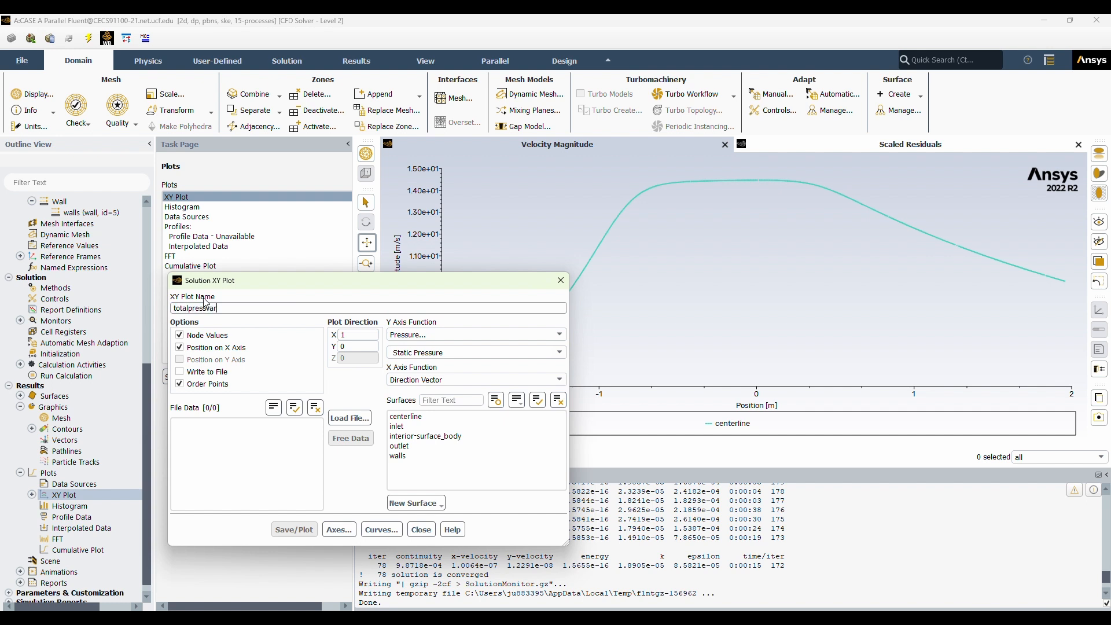
left_click(503, 352)
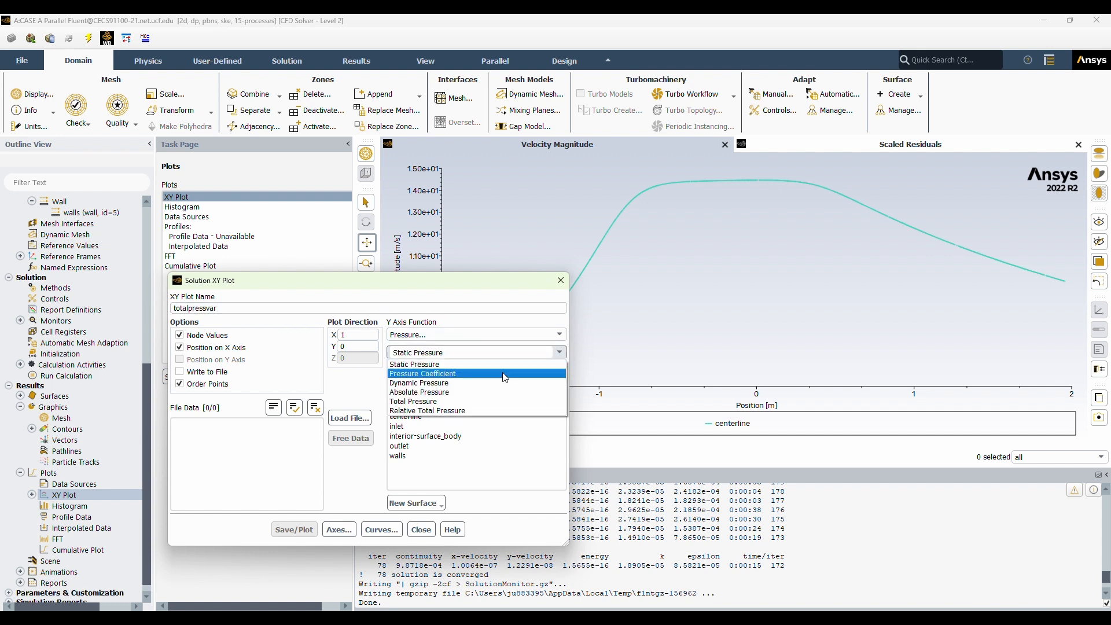
left_click(463, 399)
left_click(417, 416)
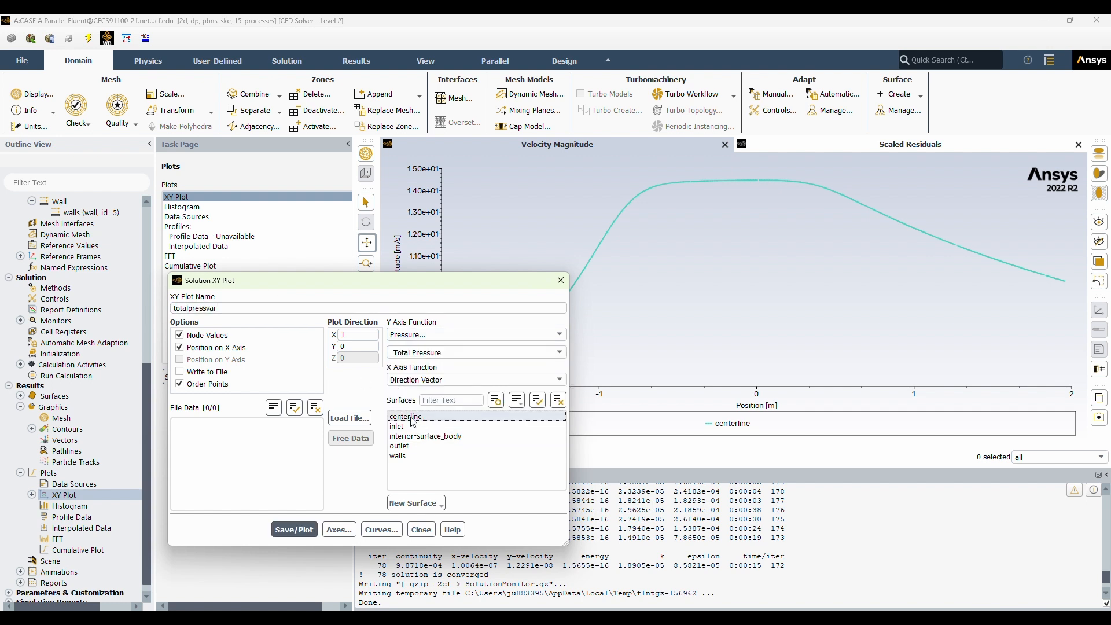
left_click(294, 530)
left_click(412, 529)
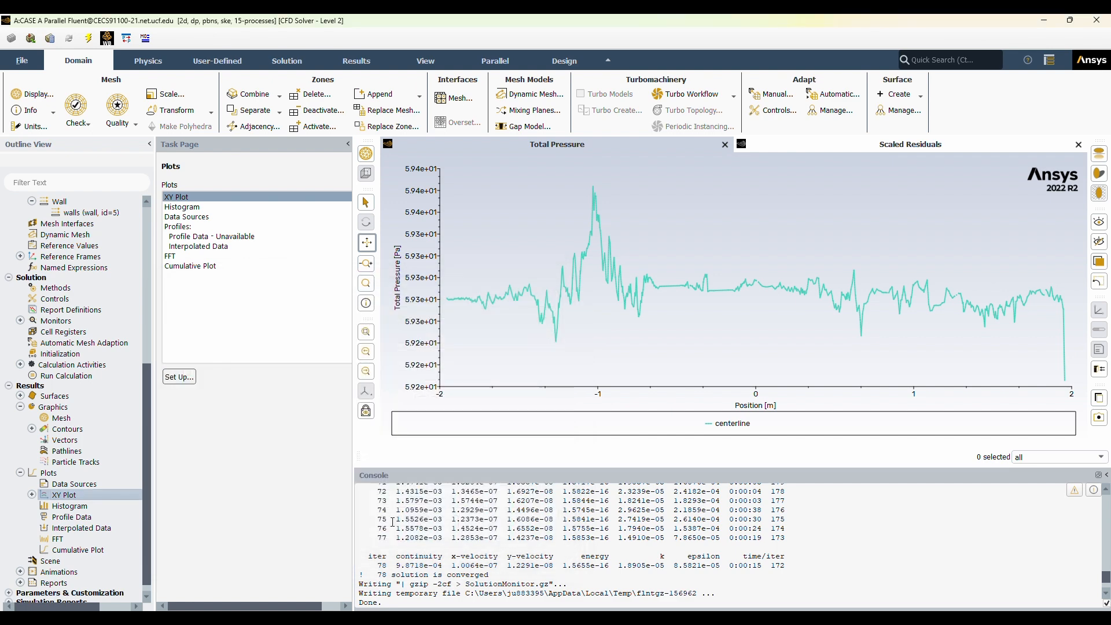
Create and save an XY plot named dynamicpressurevar showing dynamic pressure along the centerline surface.
double_click(65, 495)
type("dynamicpressurevar")
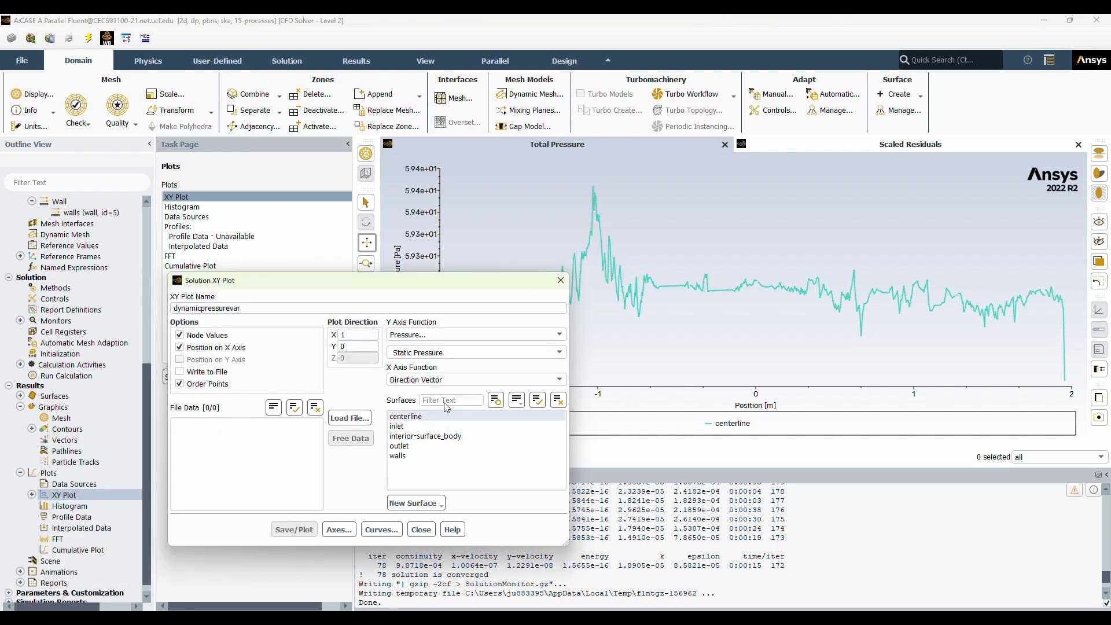
left_click(480, 352)
left_click(440, 383)
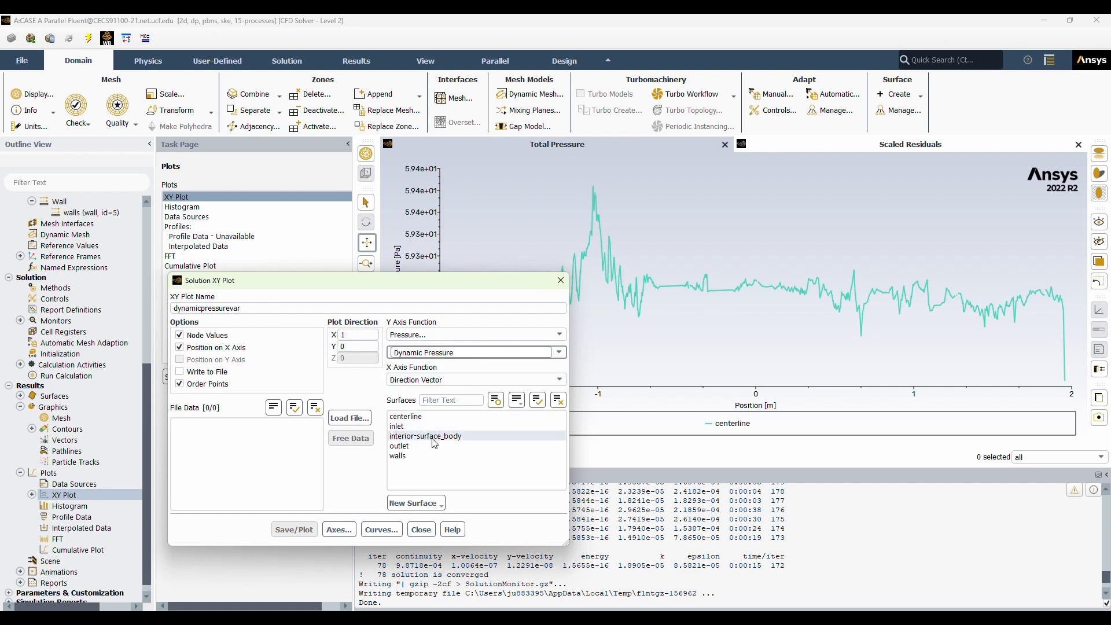
left_click(408, 416)
left_click(295, 530)
left_click(421, 530)
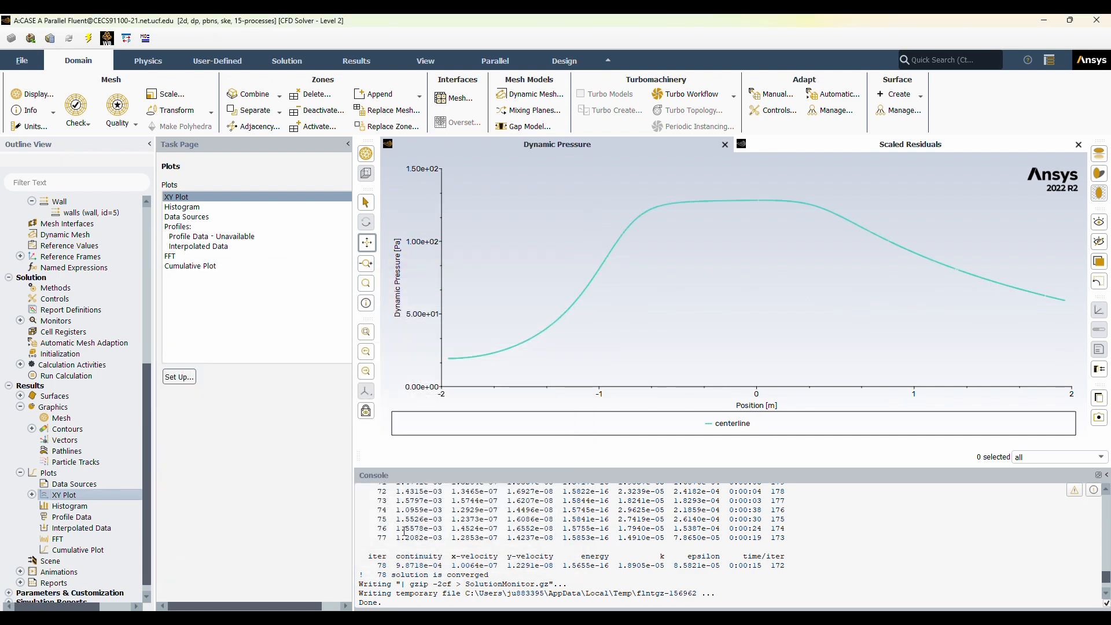
Create a line surface named vertical-line from (0, -0.3048) to (0, 0.3048) m for another XY plot.
right_click(72, 496)
left_click(93, 504)
left_click(415, 503)
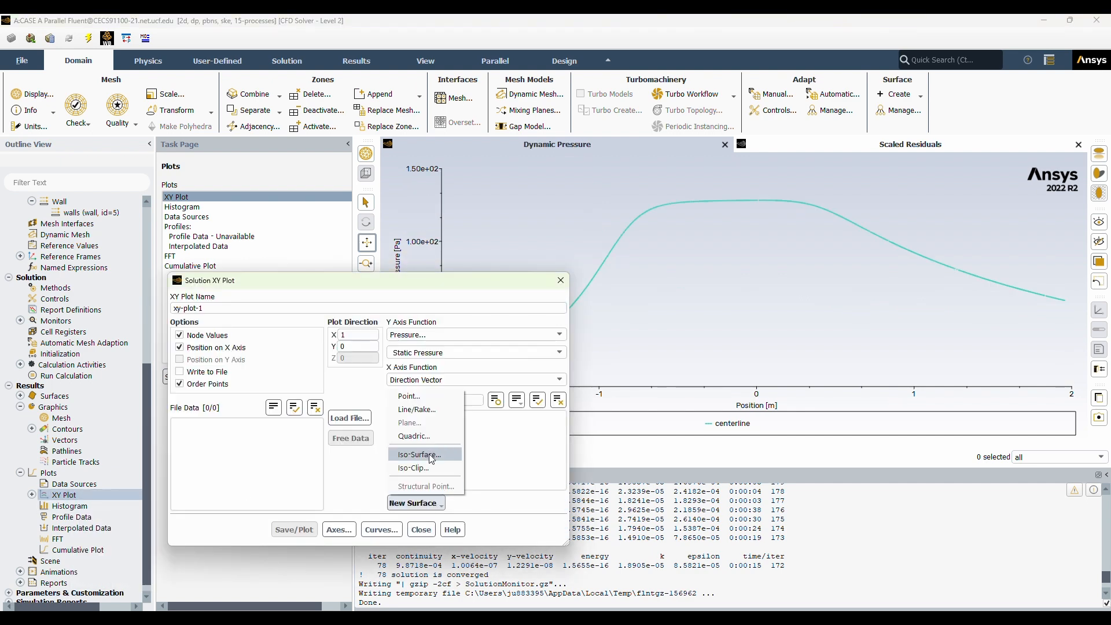
left_click(420, 412)
double_click(218, 345)
type("vertical-line")
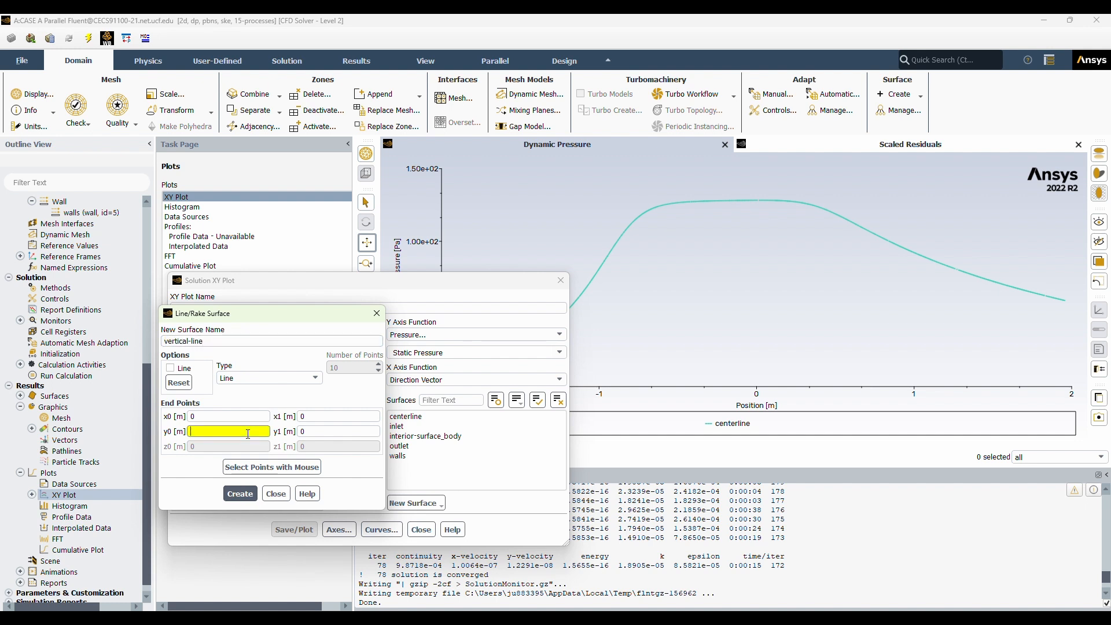
type("-0.3048")
left_click(314, 432)
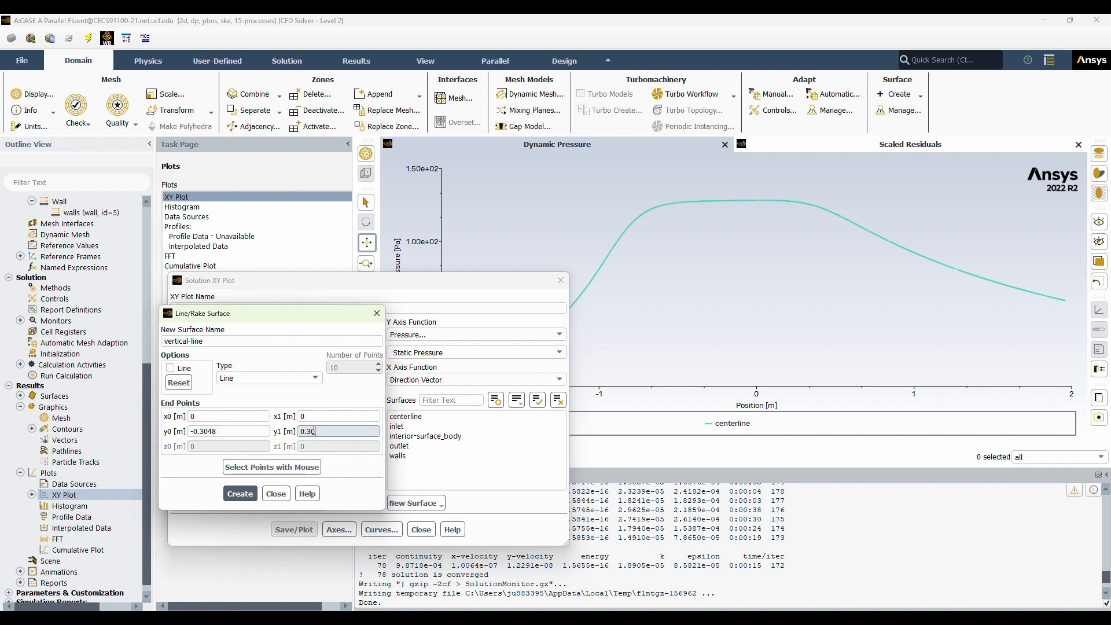
left_click(241, 493)
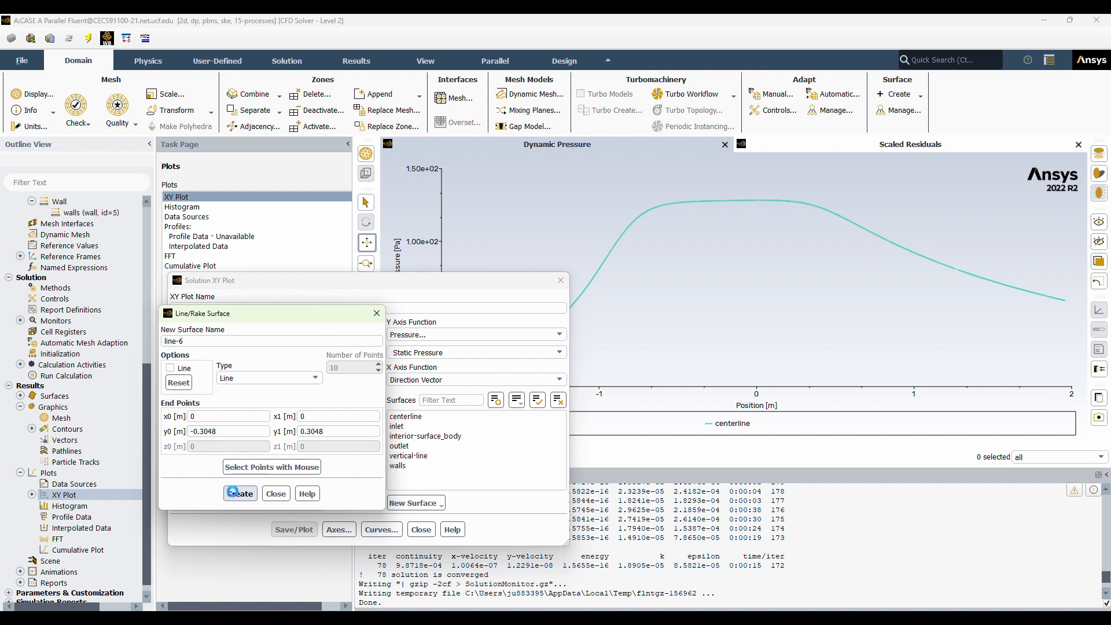
left_click(276, 494)
Save an XY plot named verticalvelocity showing velocity magnitude on the vertical-line surface, with Order Points turned off.
left_click(563, 334)
left_click(476, 366)
left_click_drag(217, 309, 170, 309)
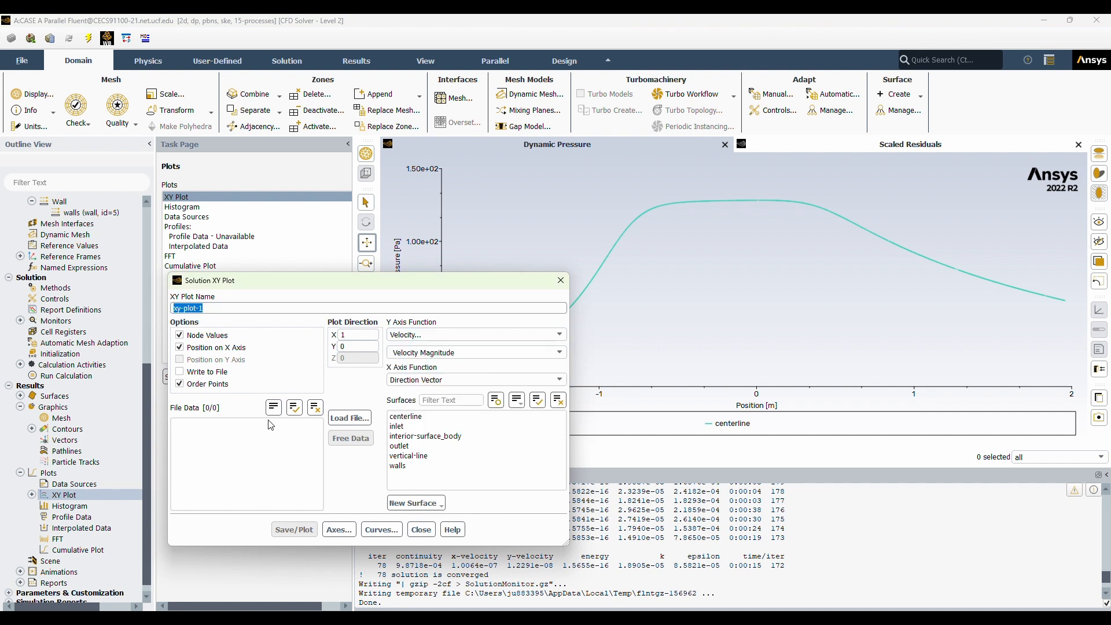
type("verr")
type("icalvelocity")
left_click(409, 456)
left_click(294, 530)
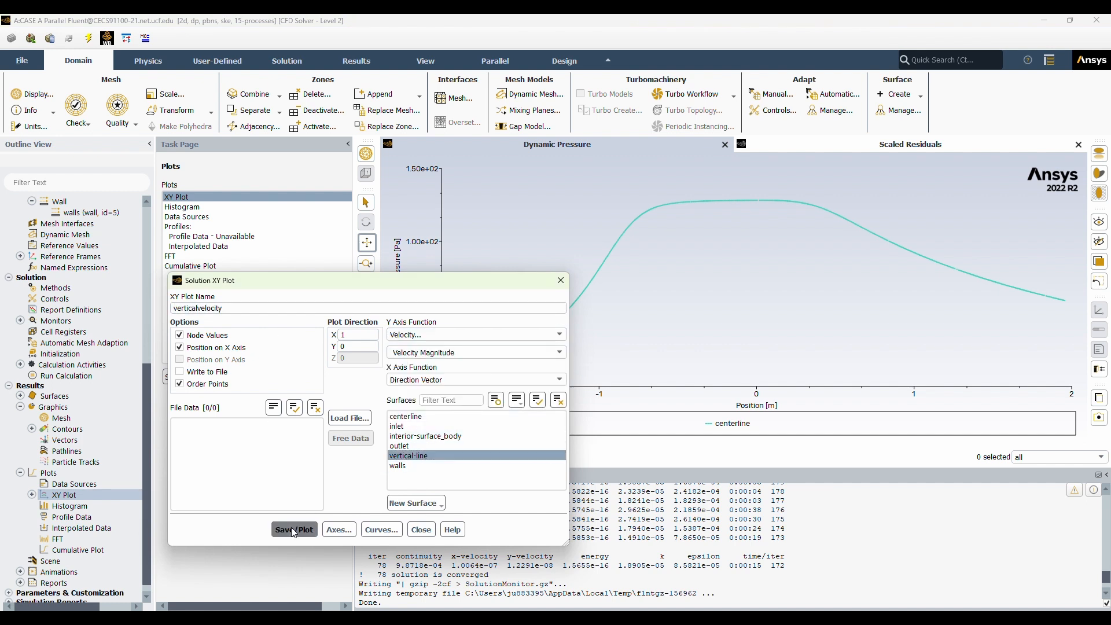
left_click(179, 384)
left_click(294, 529)
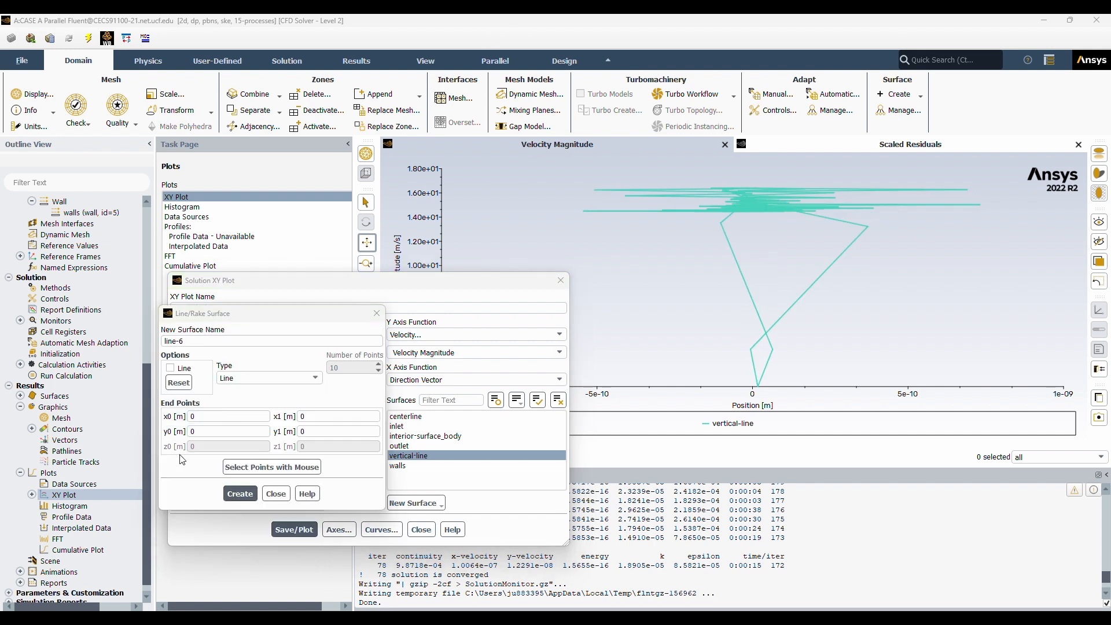
Create another vertical line surface with end points (0, 0.3048) and (0, -0.3048) m.
left_click(210, 417)
left_click(210, 432)
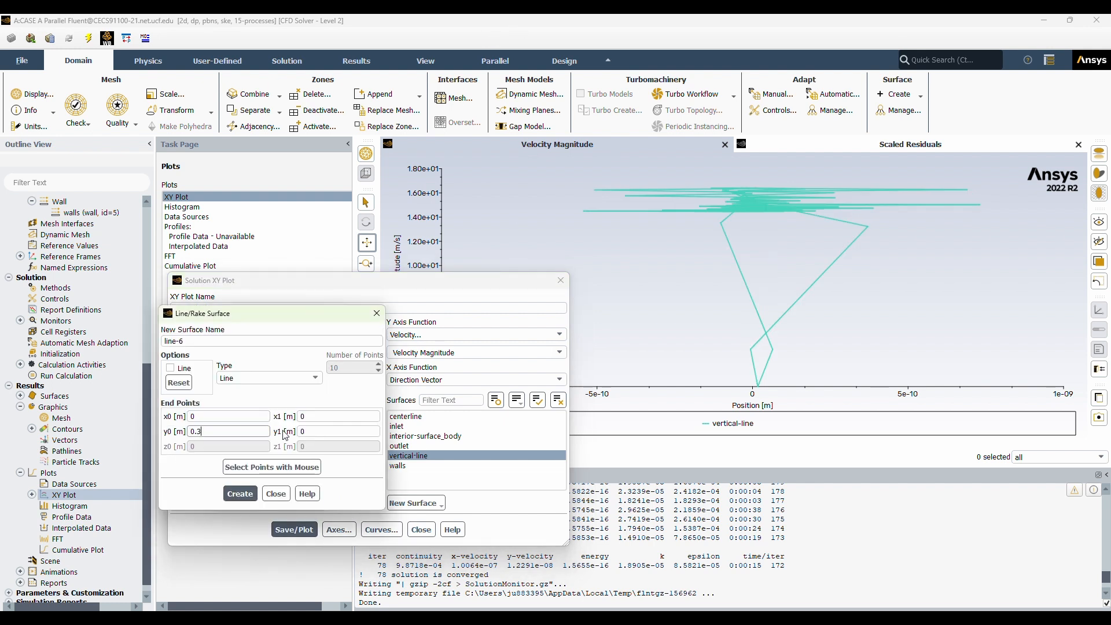
double_click(354, 432)
type("-0.3048")
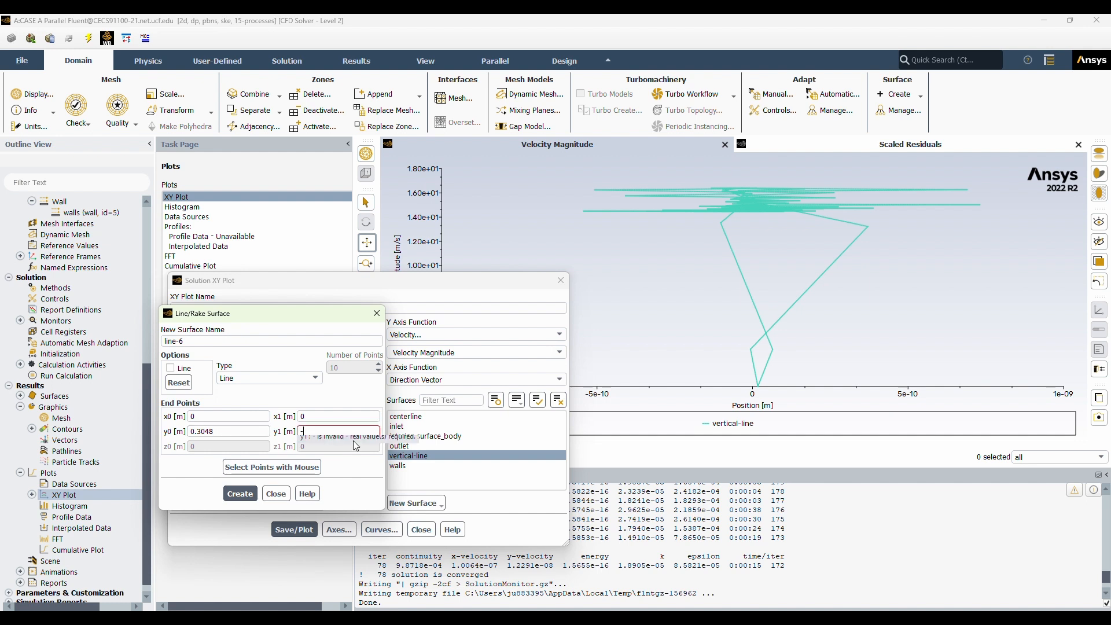
left_click(240, 494)
left_click(275, 493)
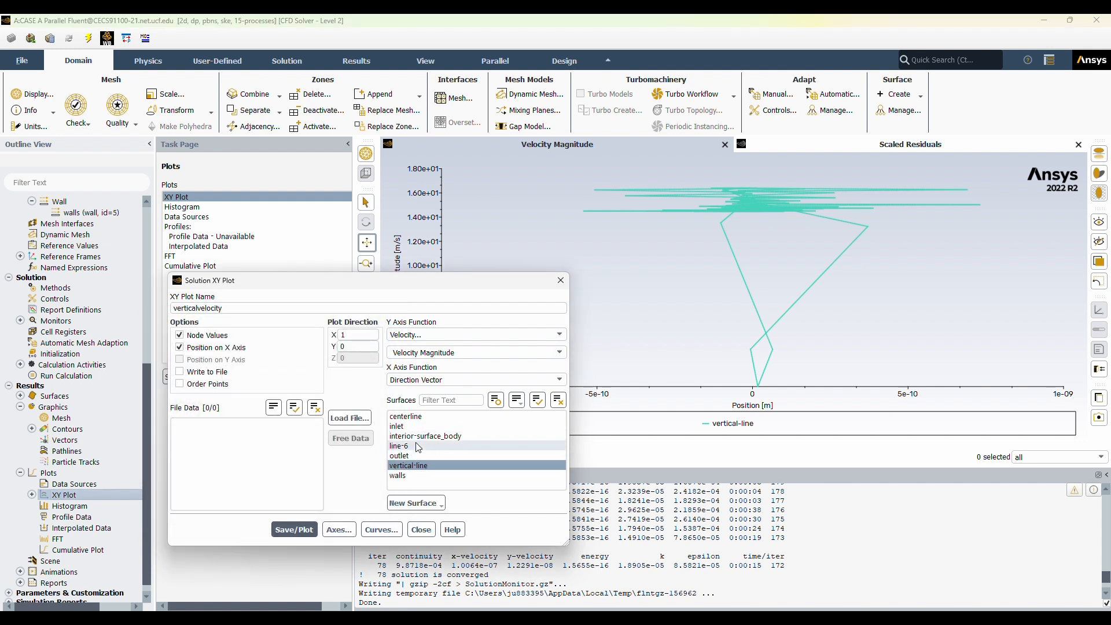
Set the verticalvelocity plot direction to X 0, Y 1 and plot velocity magnitude on the line-6 surface only.
left_click(367, 350)
double_click(371, 335)
key("BackSpace")
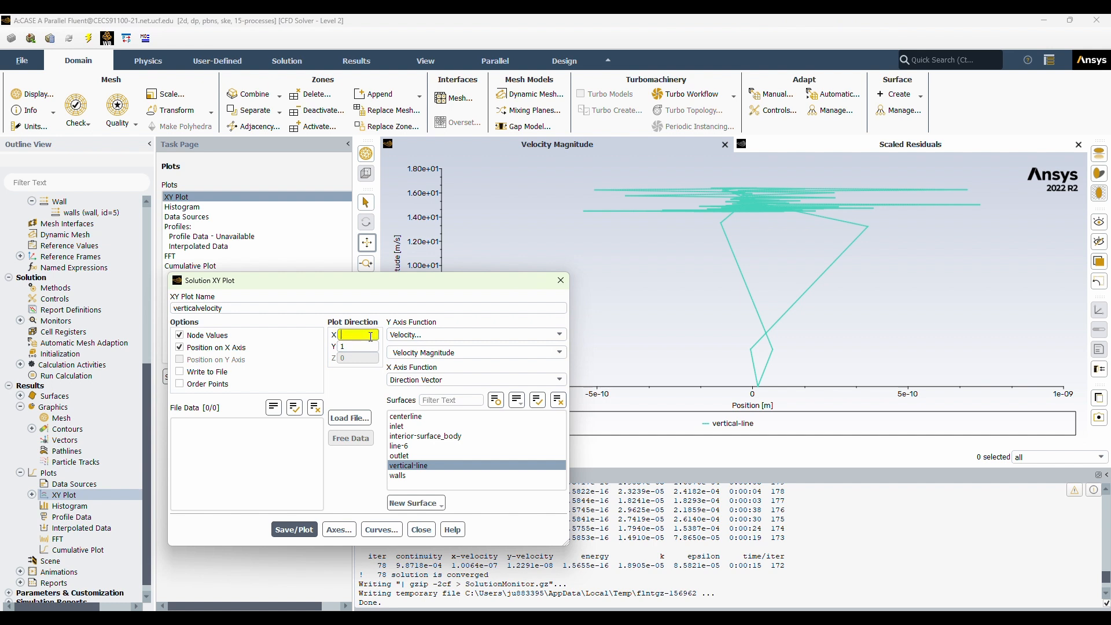
left_click(405, 446)
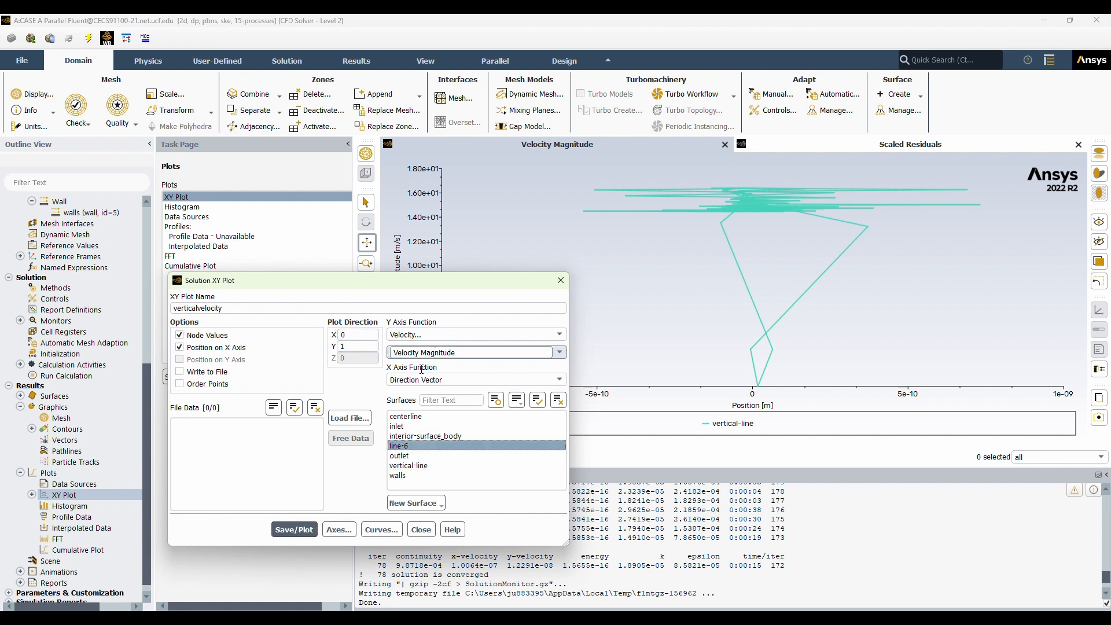
left_click(293, 531)
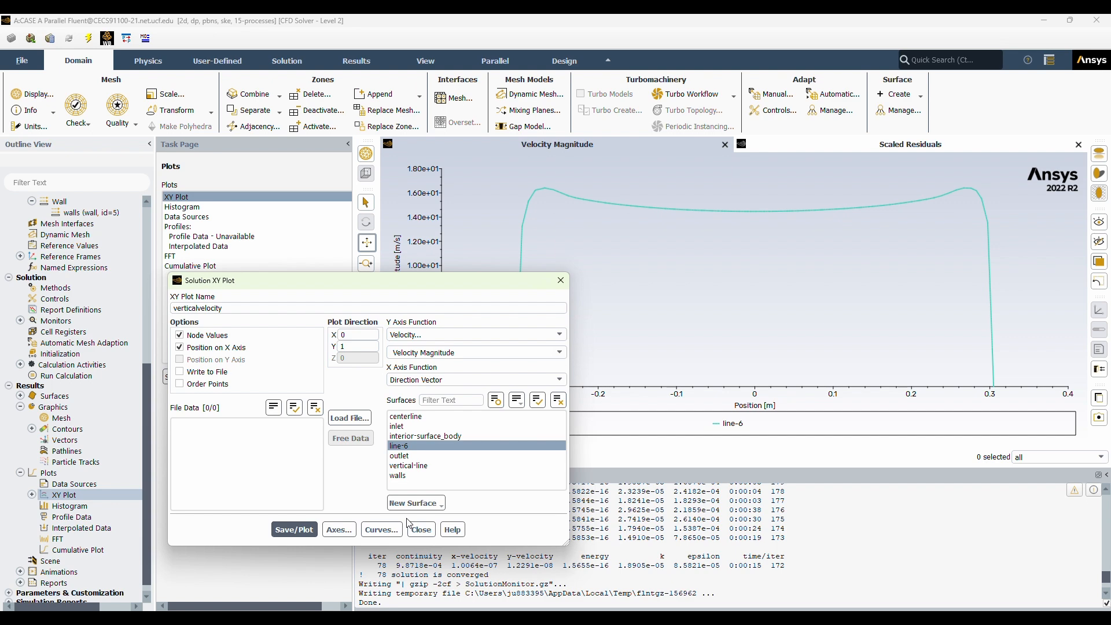
Put position on the Y axis instead of the X axis and replot verticalvelocity on line-6.
left_click(179, 348)
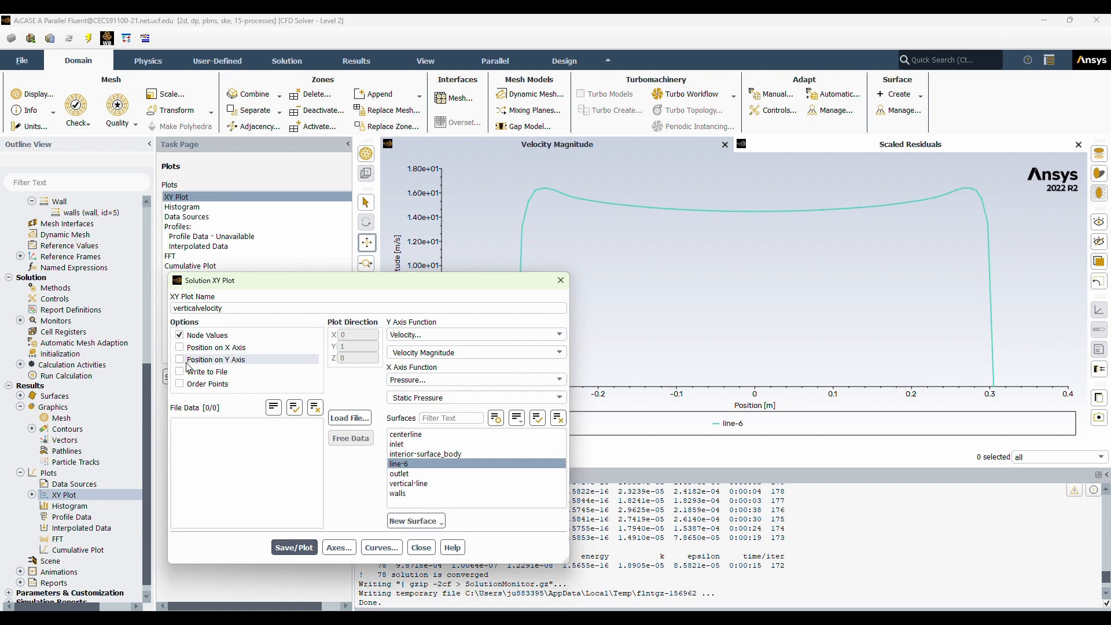
left_click(179, 359)
left_click(294, 531)
left_click_drag(503, 289, 413, 315)
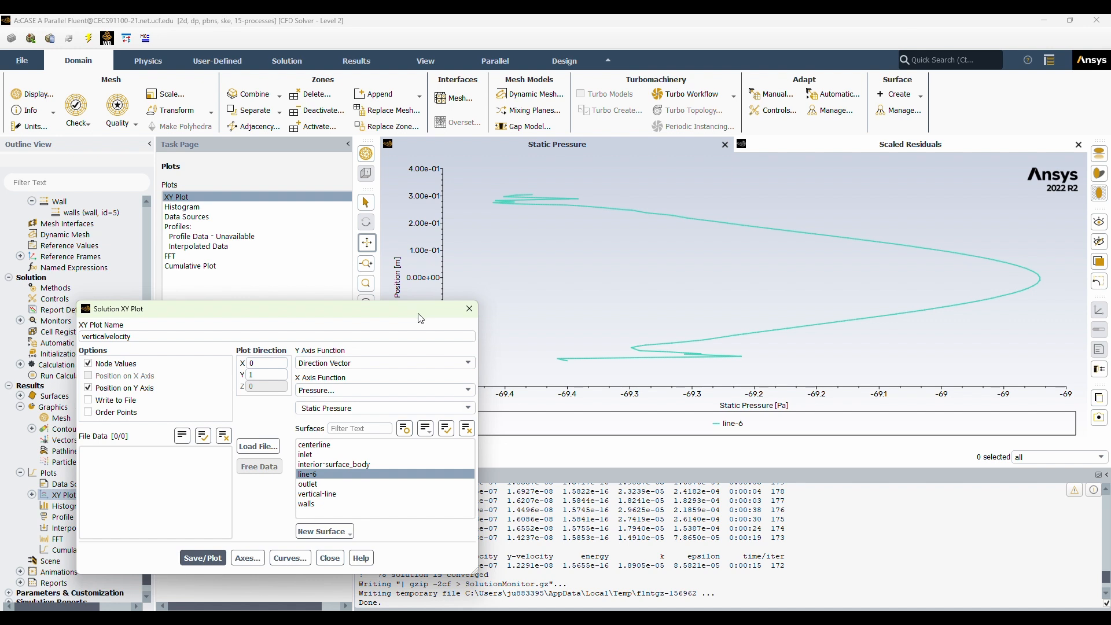
Replot verticalvelocity on the vertical-line surface only, with Velocity Magnitude as the X axis function, and finish editing the plot.
left_click(318, 494)
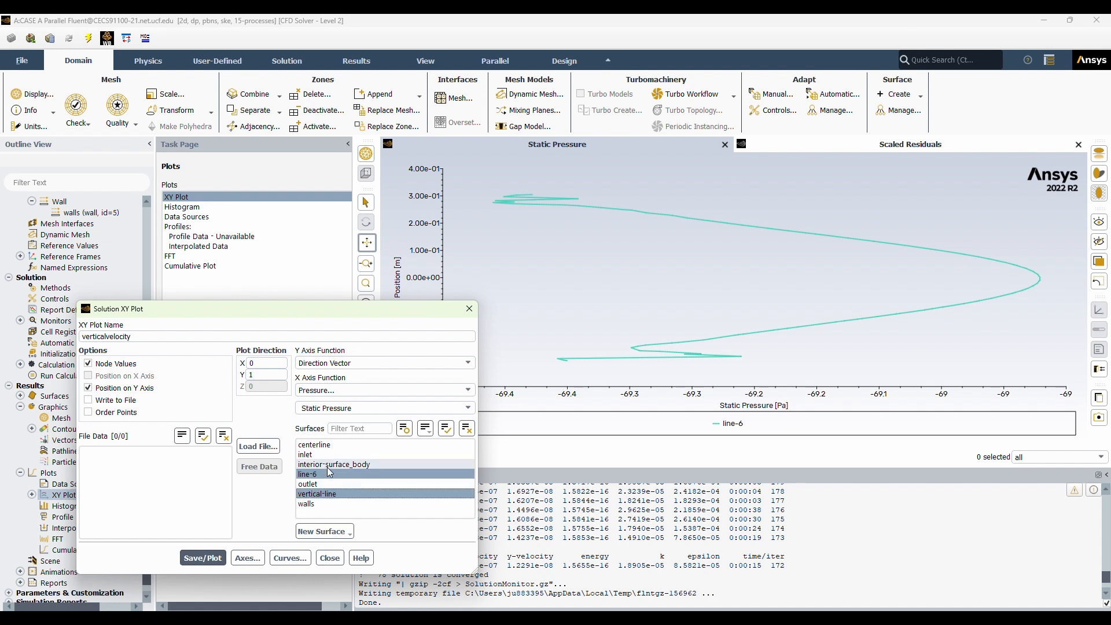
left_click(308, 474)
left_click(203, 558)
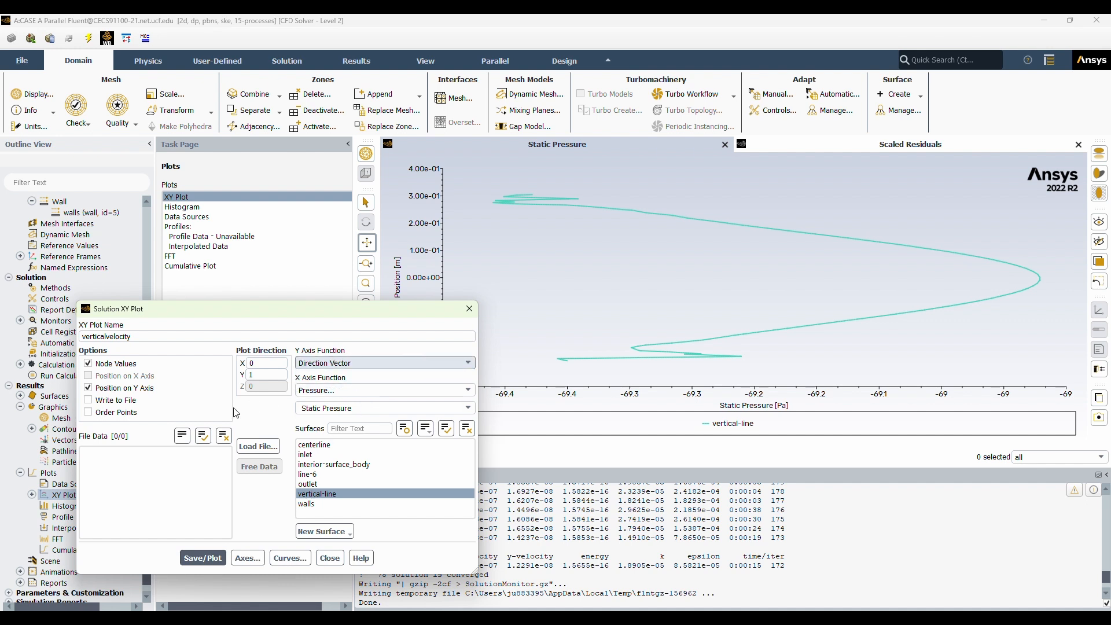
left_click(396, 390)
left_click(382, 422)
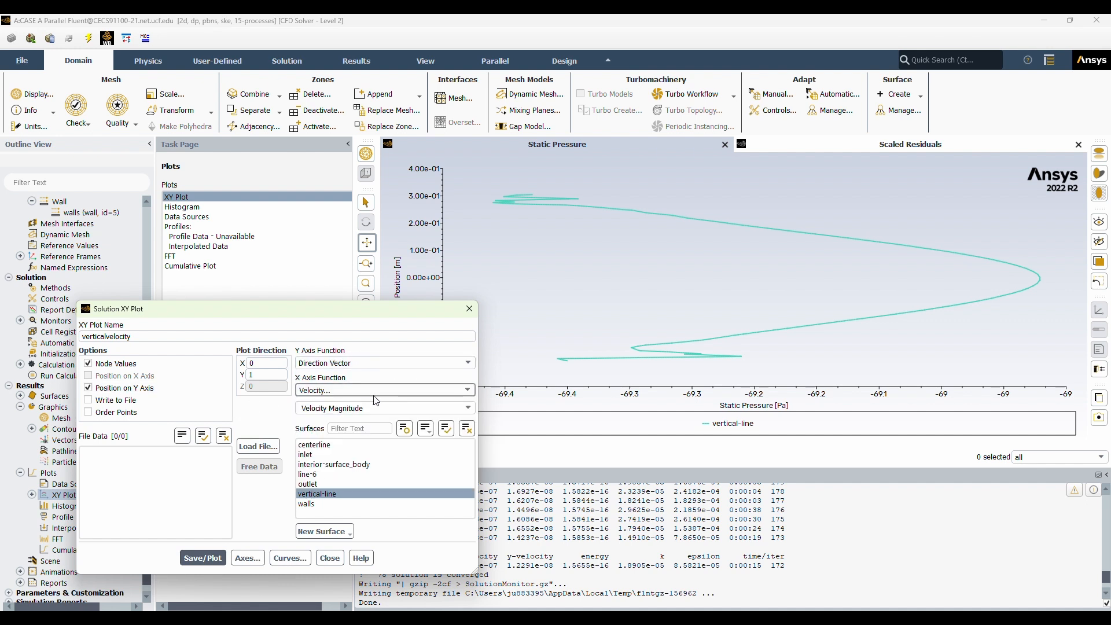
left_click(203, 558)
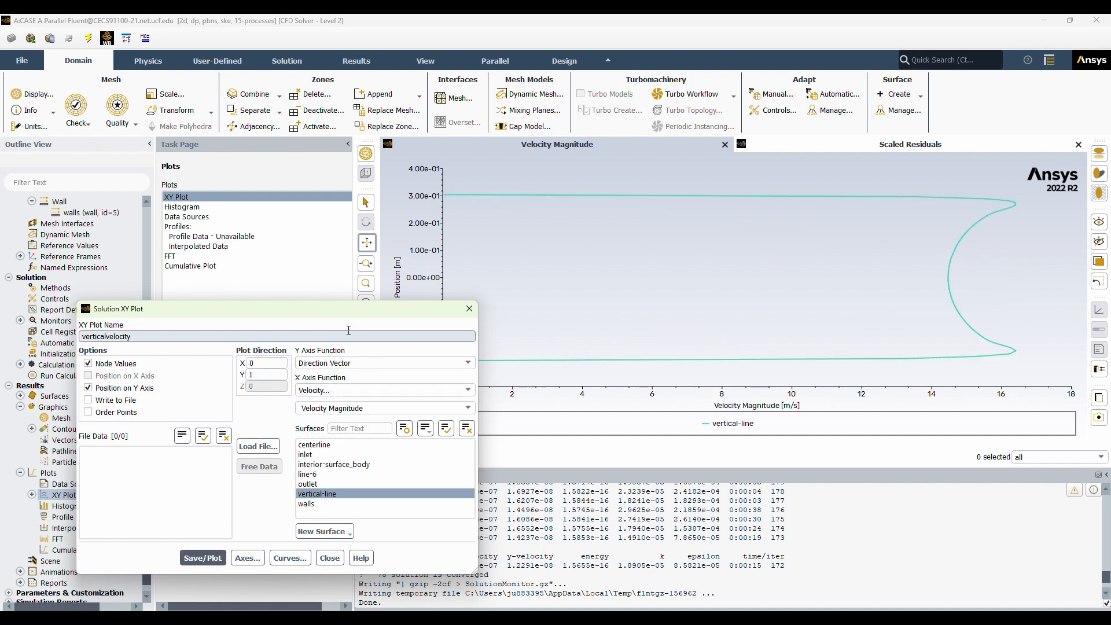
left_click(469, 311)
Start a new XY plot named verticaldynamicp with position on the Y axis and Dynamic Pressure as the X axis function.
right_click(69, 495)
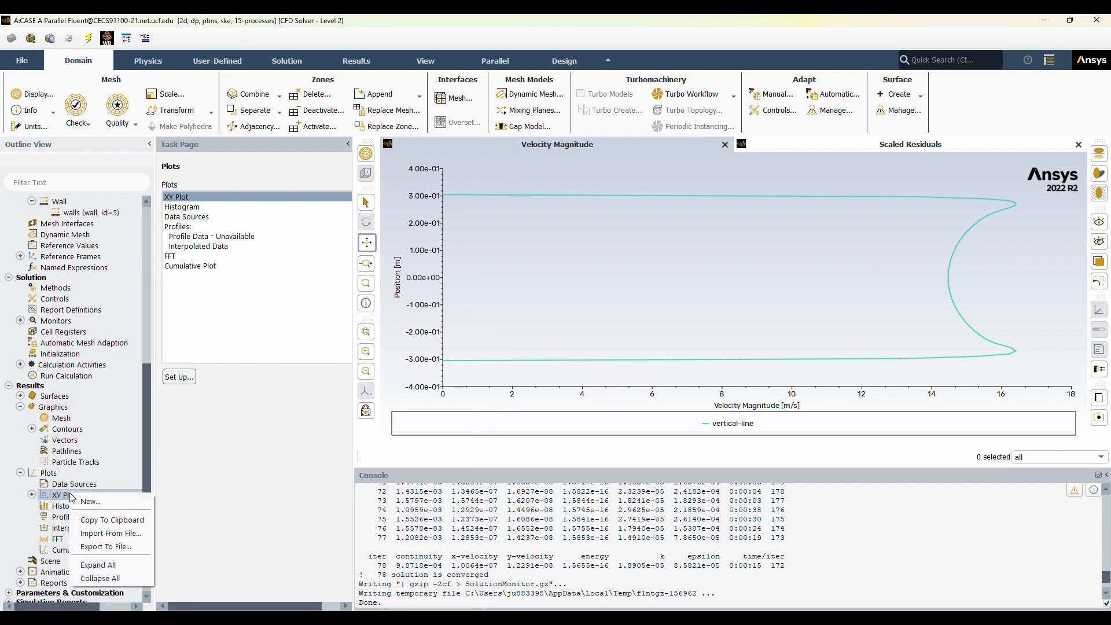
left_click(92, 501)
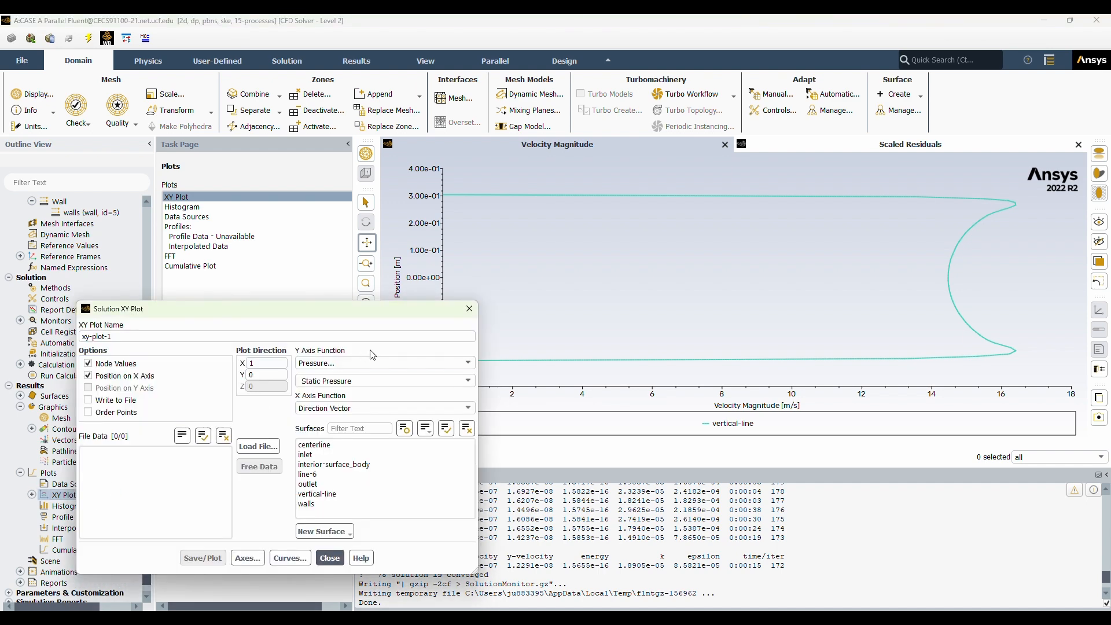
left_click(88, 388)
left_click(421, 390)
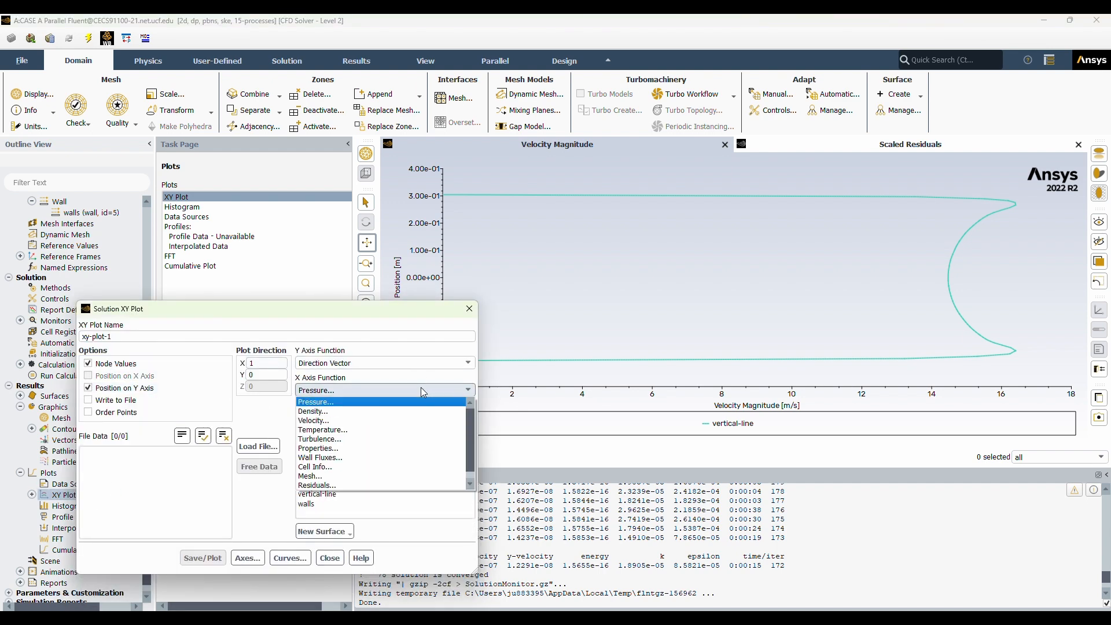
left_click(422, 387)
left_click(422, 408)
left_click(376, 440)
triple_click(127, 336)
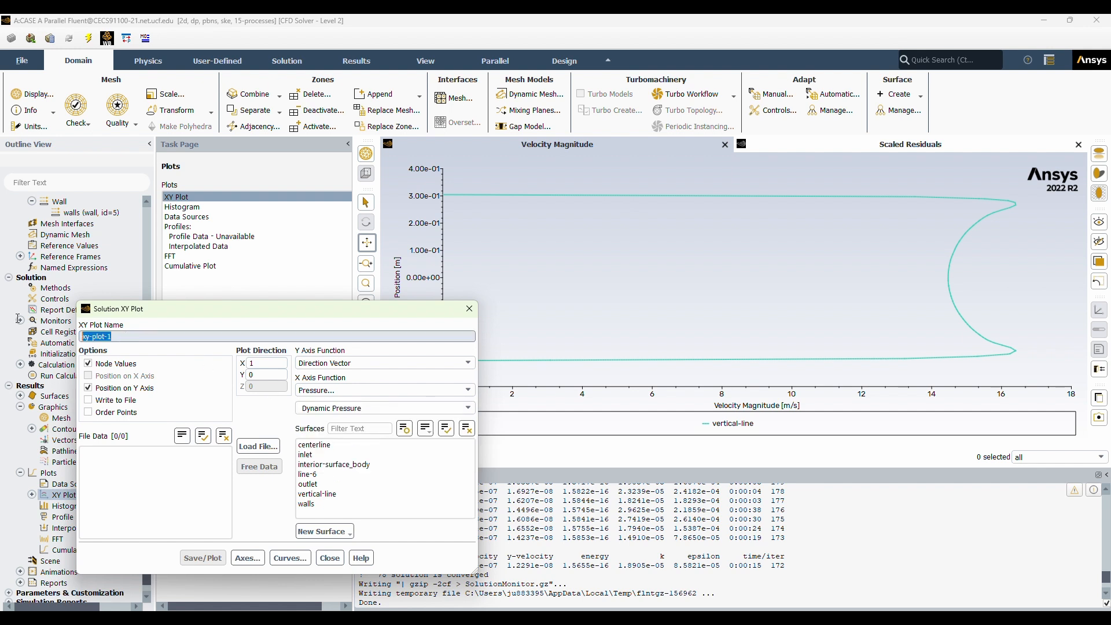
type("verticaldynamicp")
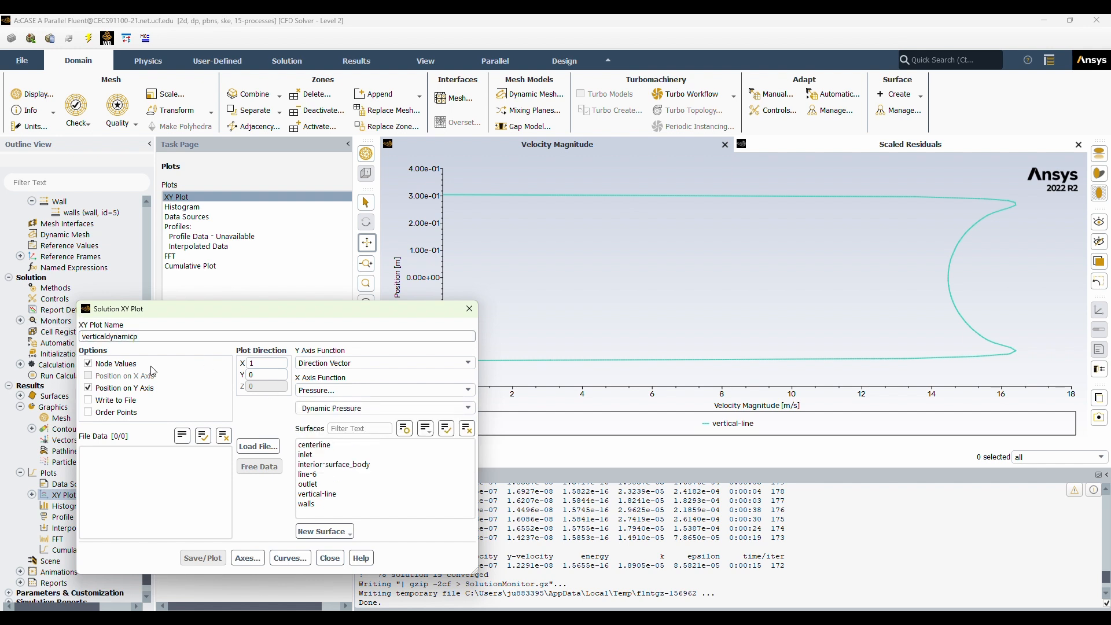
Set the verticaldynamicp plot direction to X 0, Y 1 and save the plot on the line-6 surface.
left_click(308, 475)
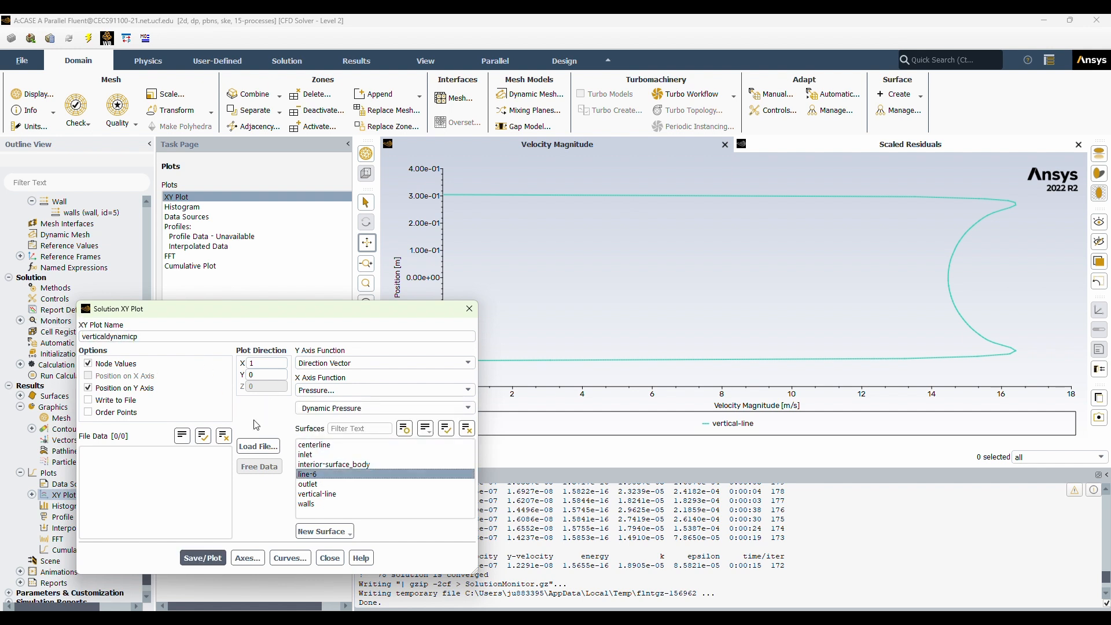
double_click(263, 374)
type("1")
double_click(263, 363)
type("0")
left_click(308, 474)
left_click(308, 474)
left_click(203, 558)
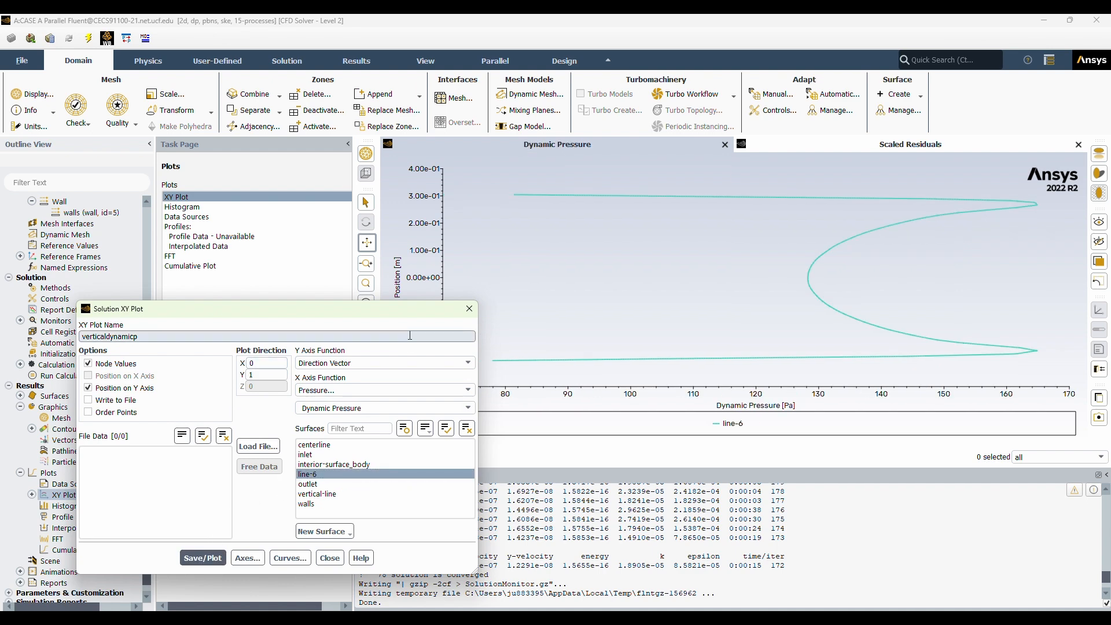
left_click_drag(449, 312, 492, 283)
left_click(514, 280)
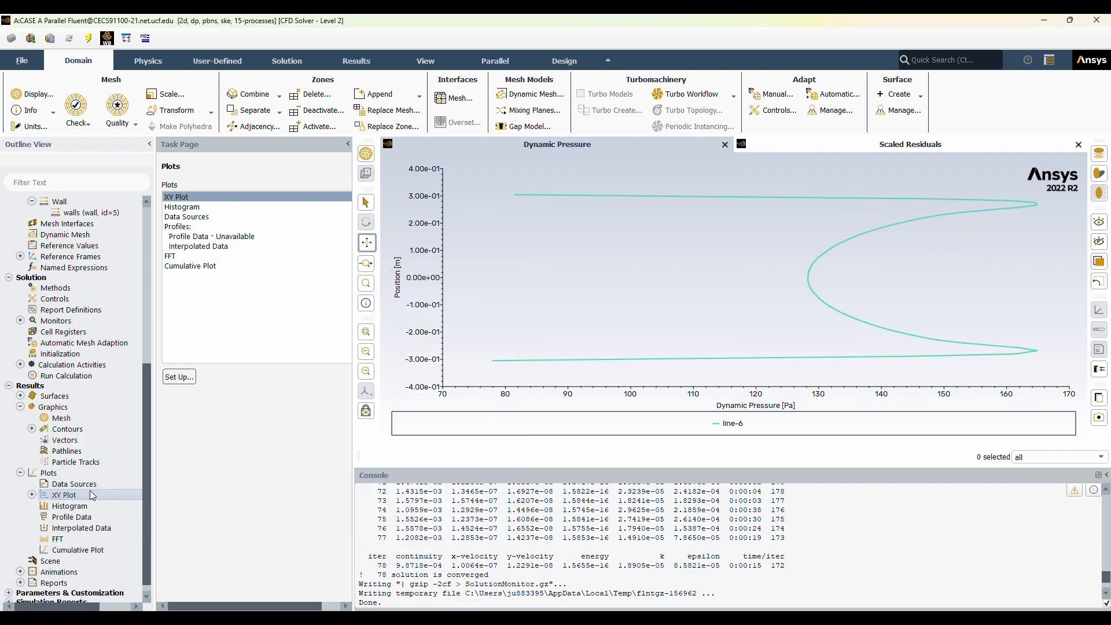
Start a new XY plot named verticaltotalpressure with position on the Y axis.
right_click(90, 495)
left_click(123, 503)
triple_click(142, 308)
type("totalpressure")
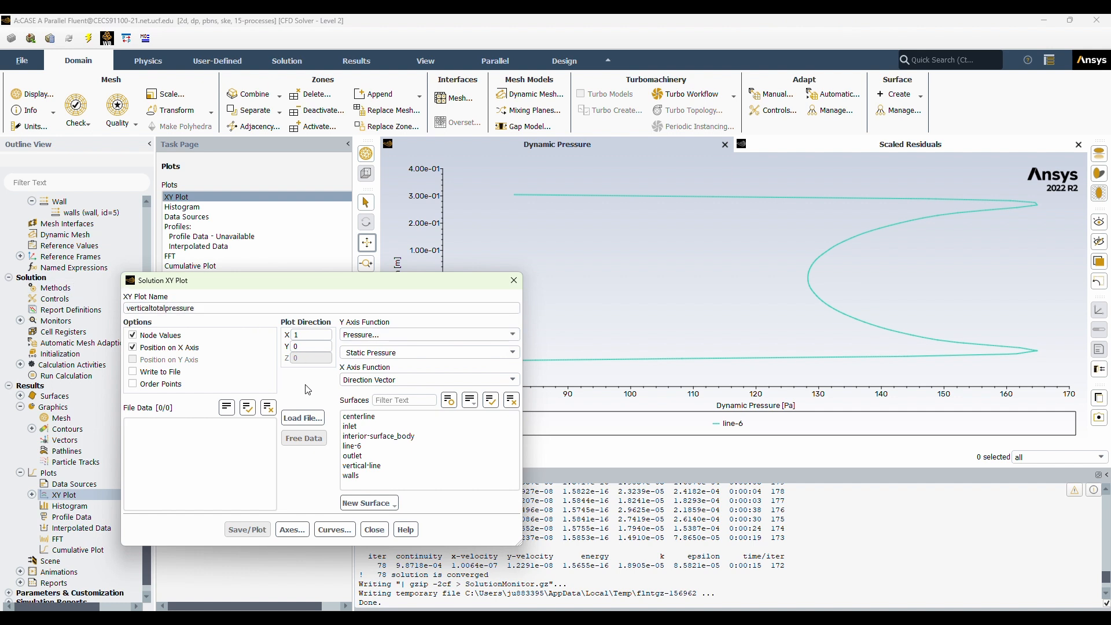
left_click(133, 359)
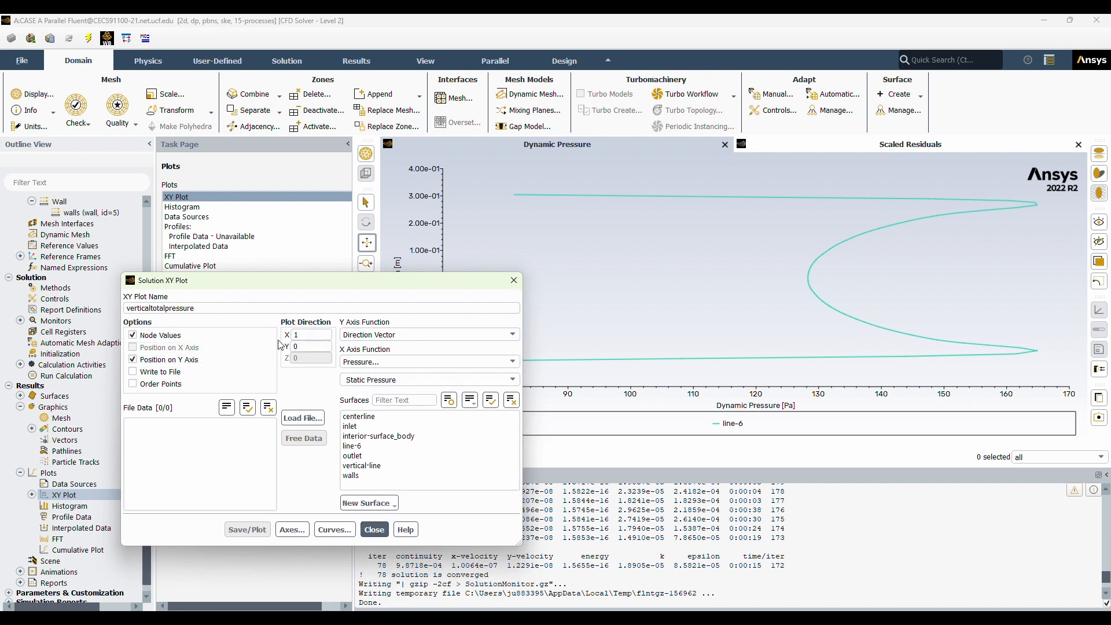
Set the plot direction to X 0, Y 1 and save verticaltotalpressure with Total Pressure on the line-6 surface.
double_click(307, 346)
type("1")
double_click(301, 334)
type("0")
left_click(506, 379)
left_click(456, 432)
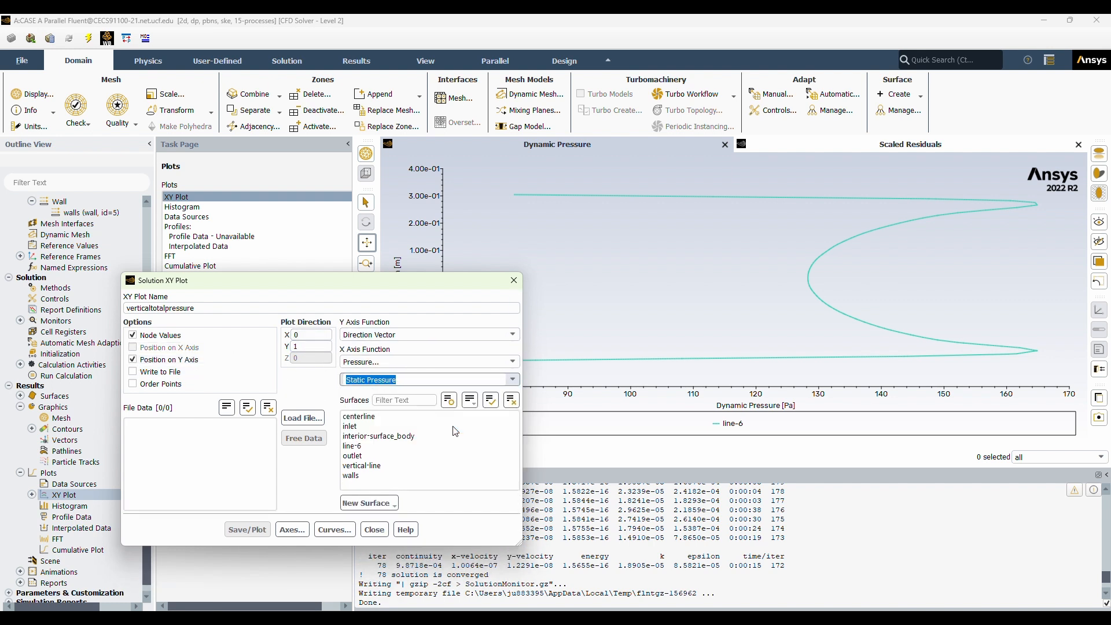
left_click(359, 445)
left_click(259, 530)
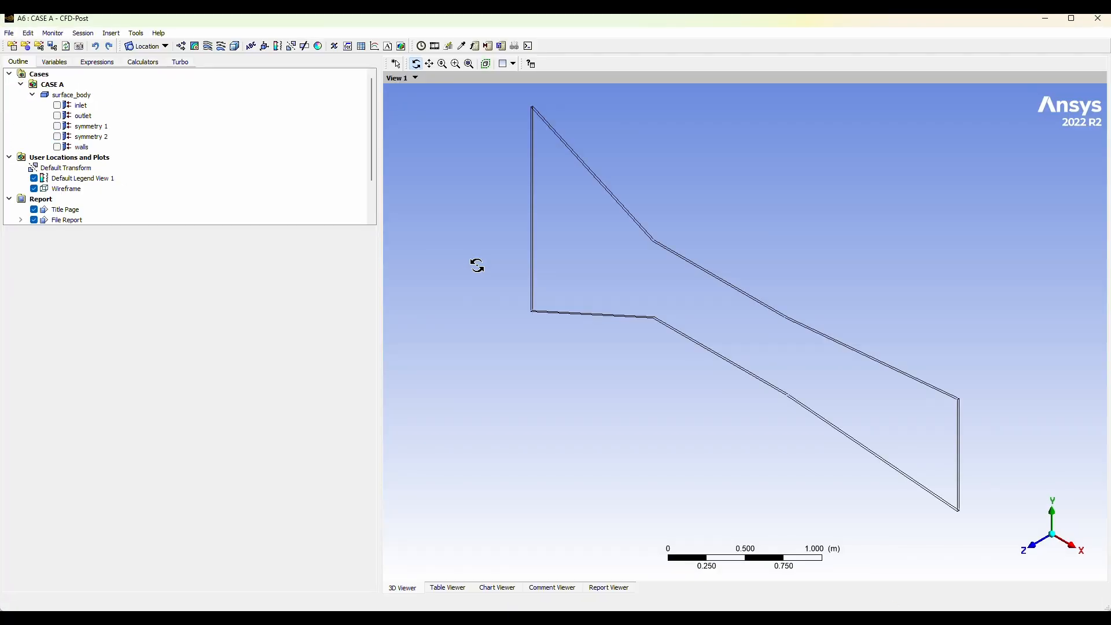
In CFD-Post, orient the Case A duct to face the XY plane straight on.
left_click(1034, 547)
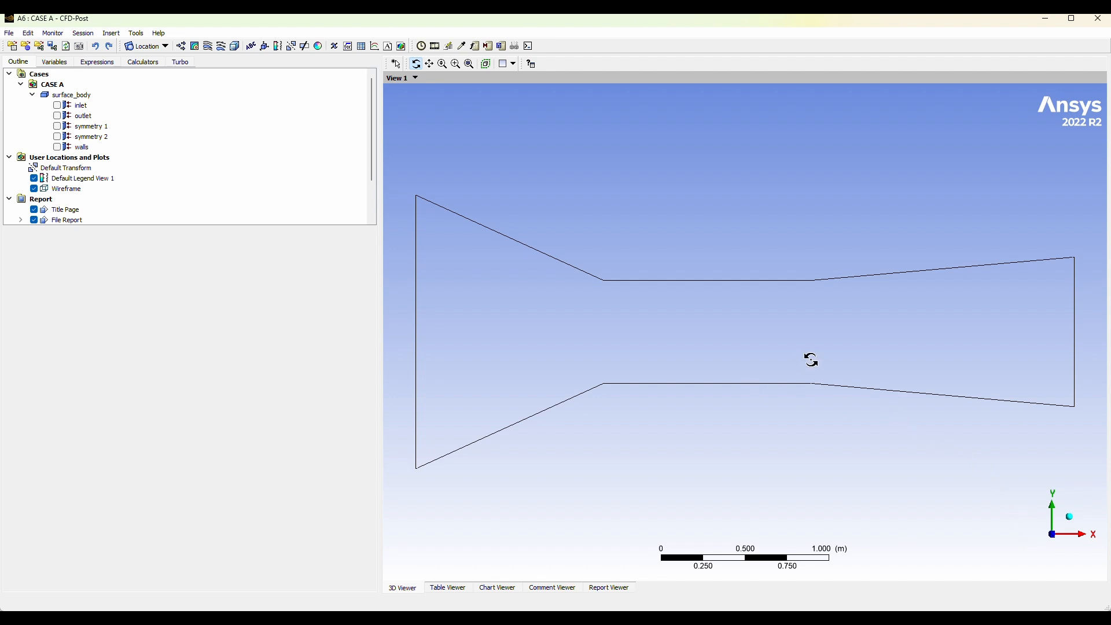
scroll(823, 343, "up", 1)
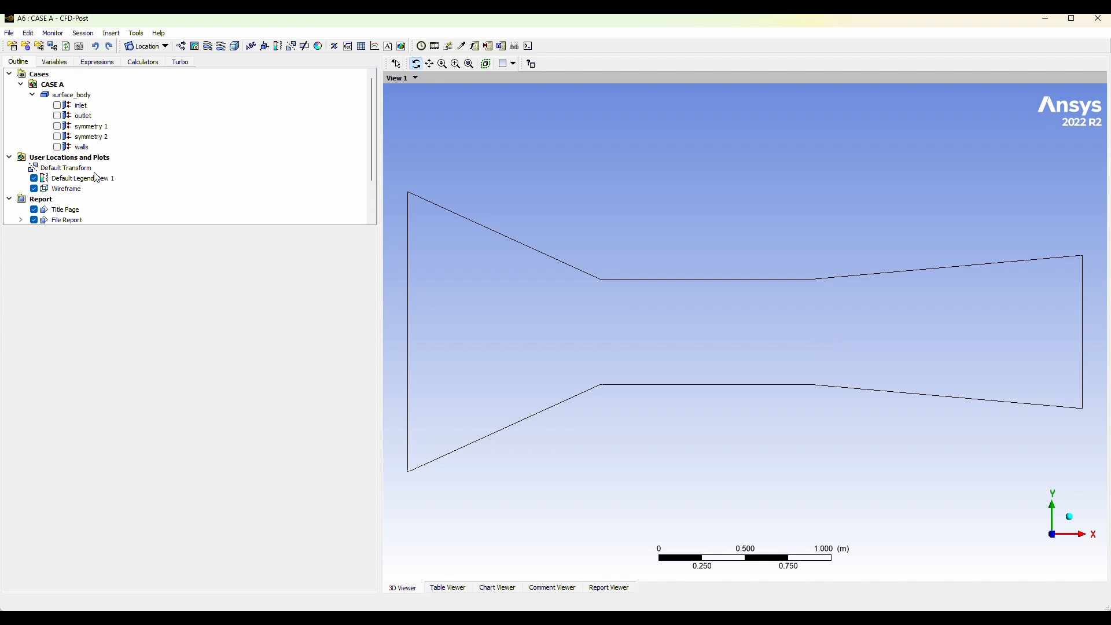
scroll(142, 166, "down", 2)
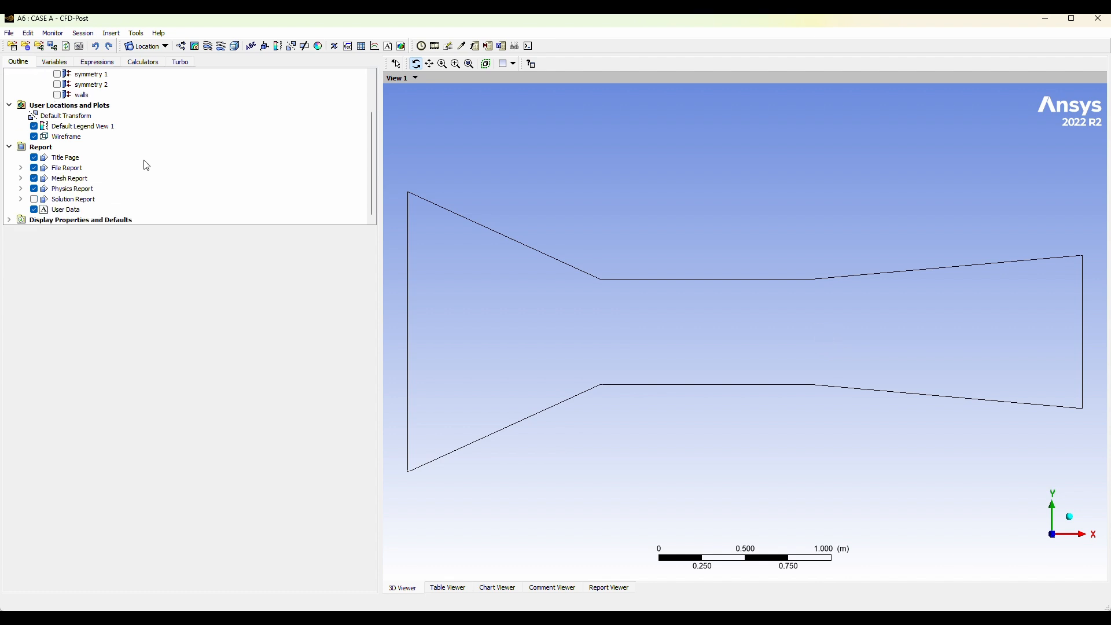
left_click(195, 47)
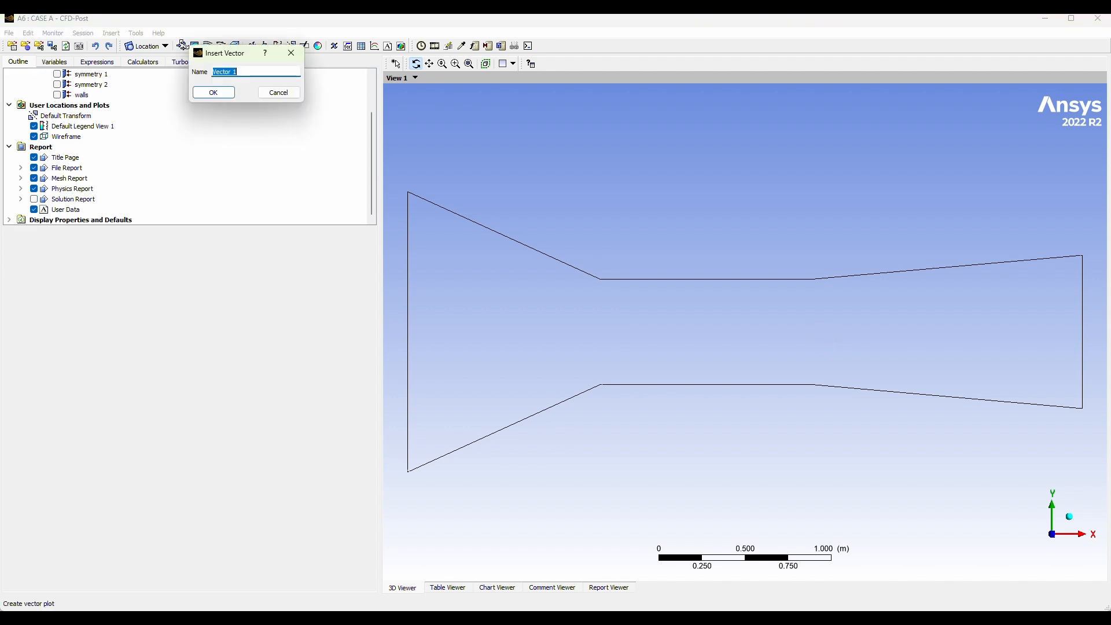
key("Escape")
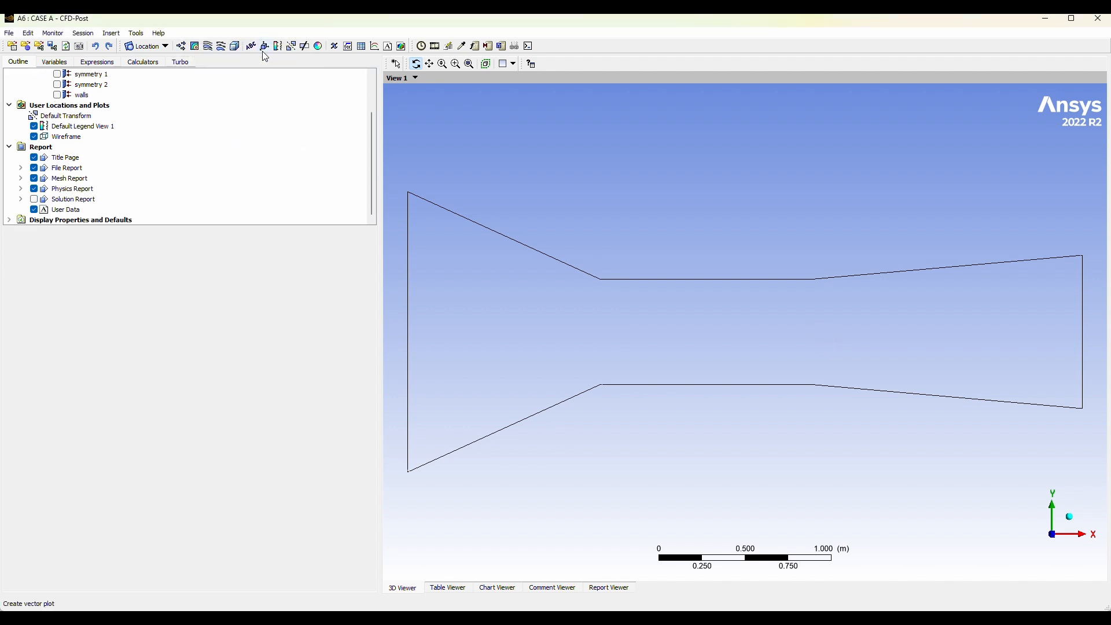
Insert a 3D streamline with the default name and start it from symmetry 2.
left_click(213, 48)
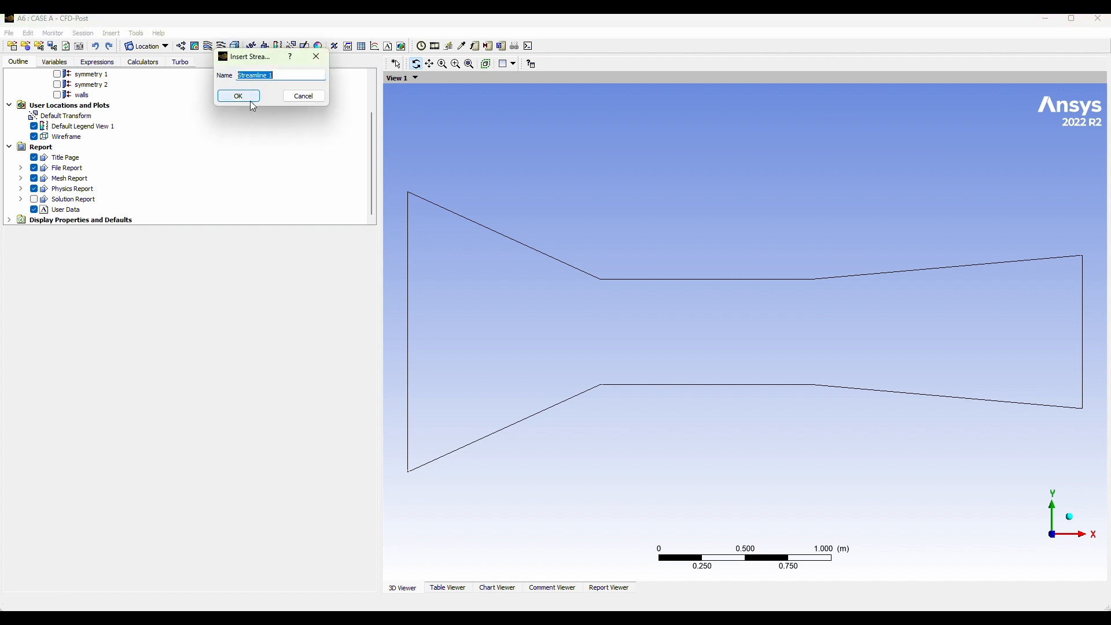
left_click(251, 103)
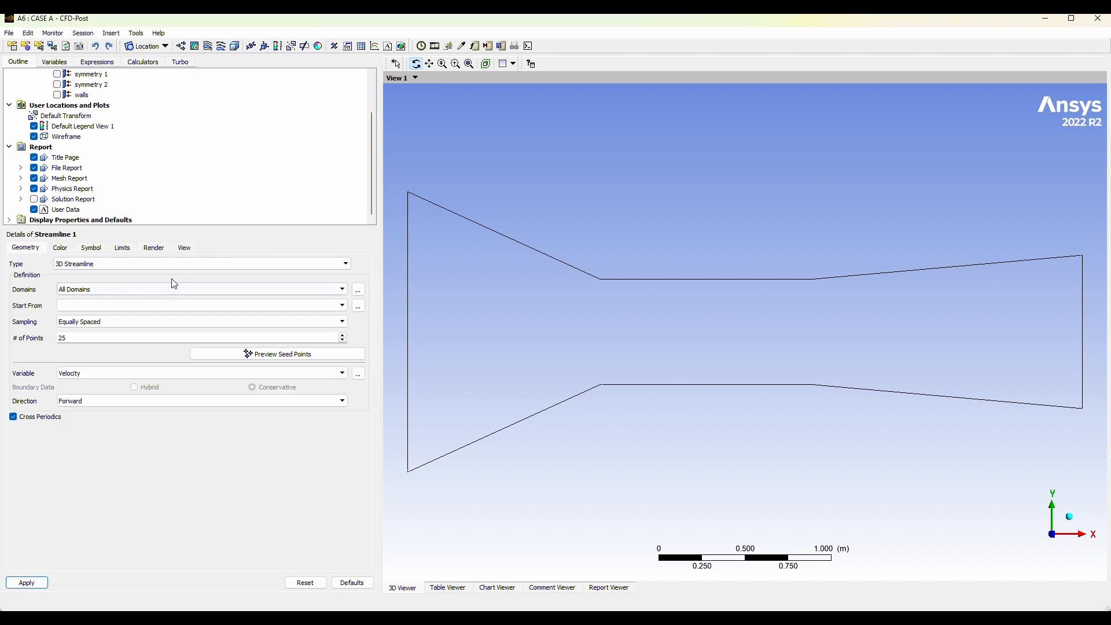
left_click(231, 305)
left_click(87, 352)
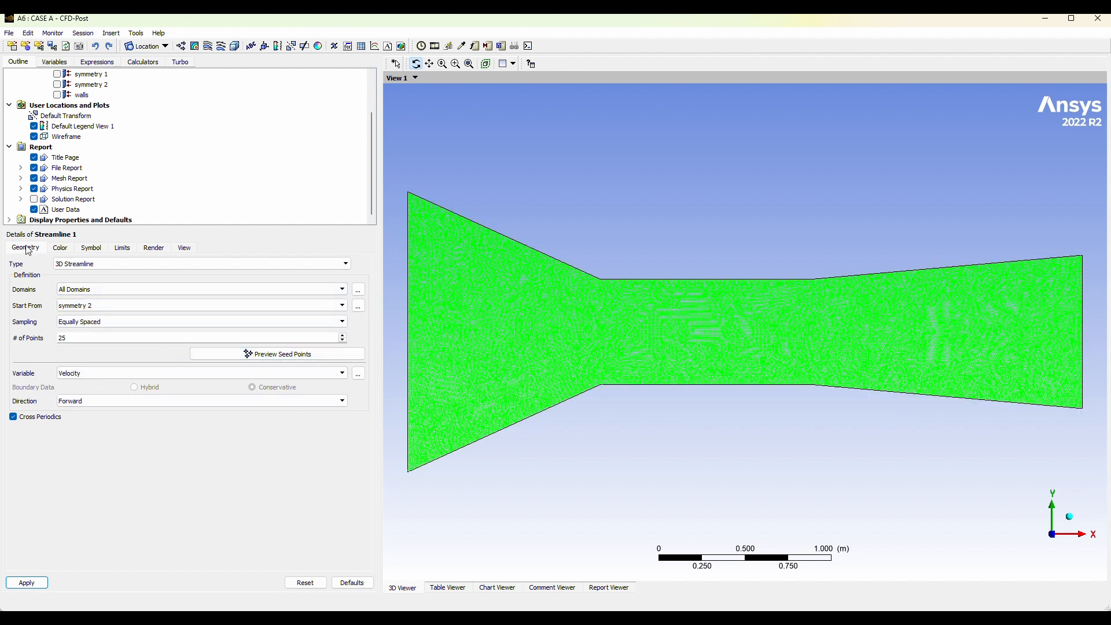
Set the streamline to 100 equally spaced points with the Velocity variable and generate it.
left_click_drag(123, 340, 28, 325)
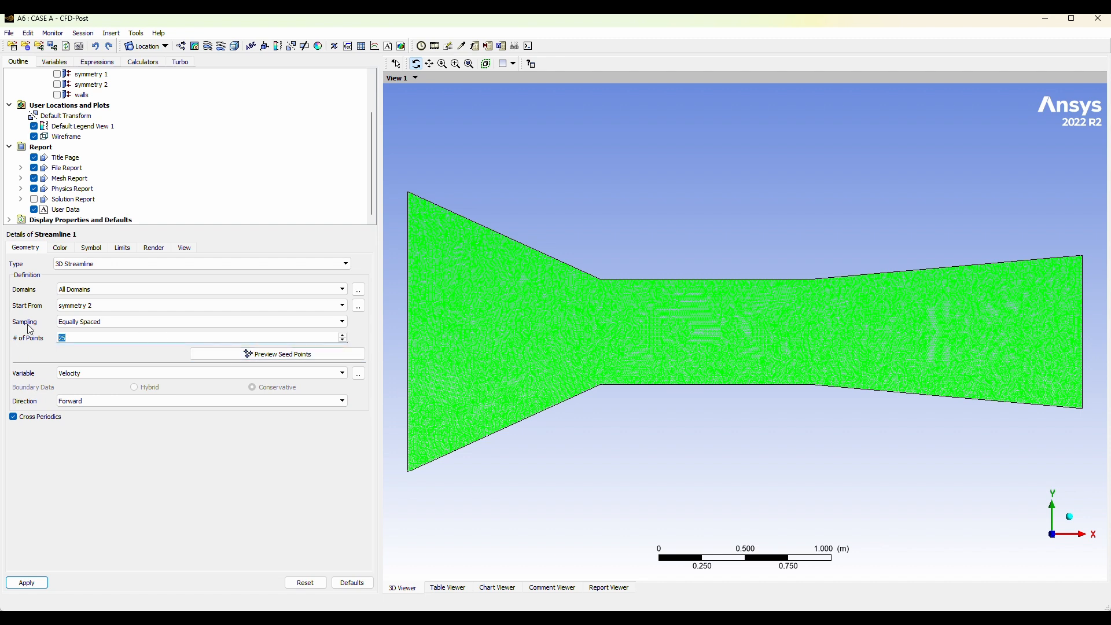
type("100")
left_click(130, 373)
left_click(130, 373)
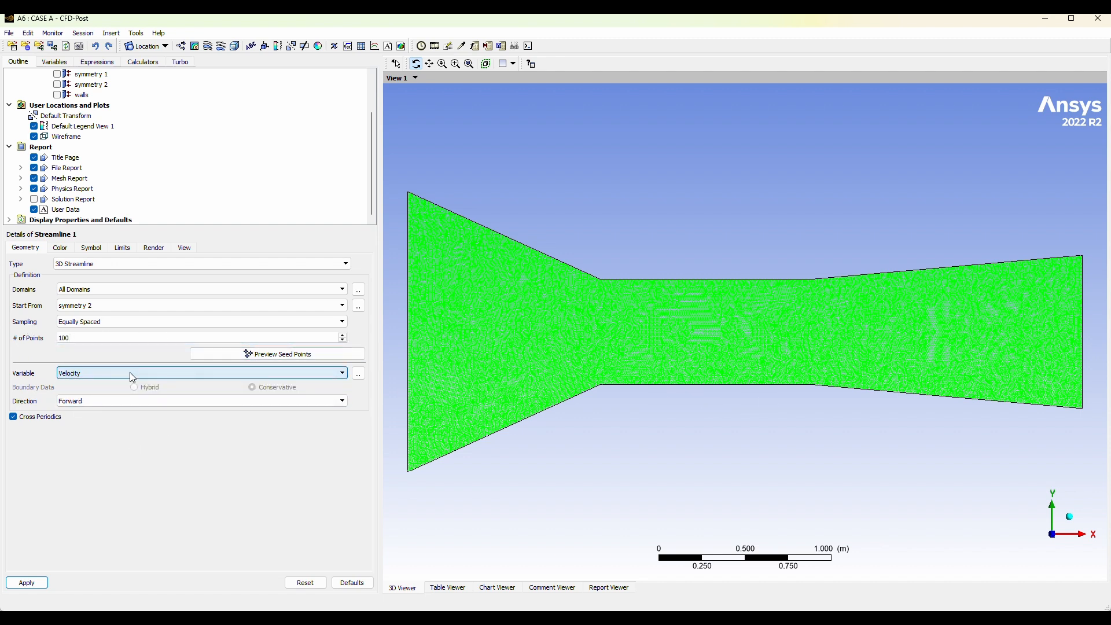
left_click(26, 583)
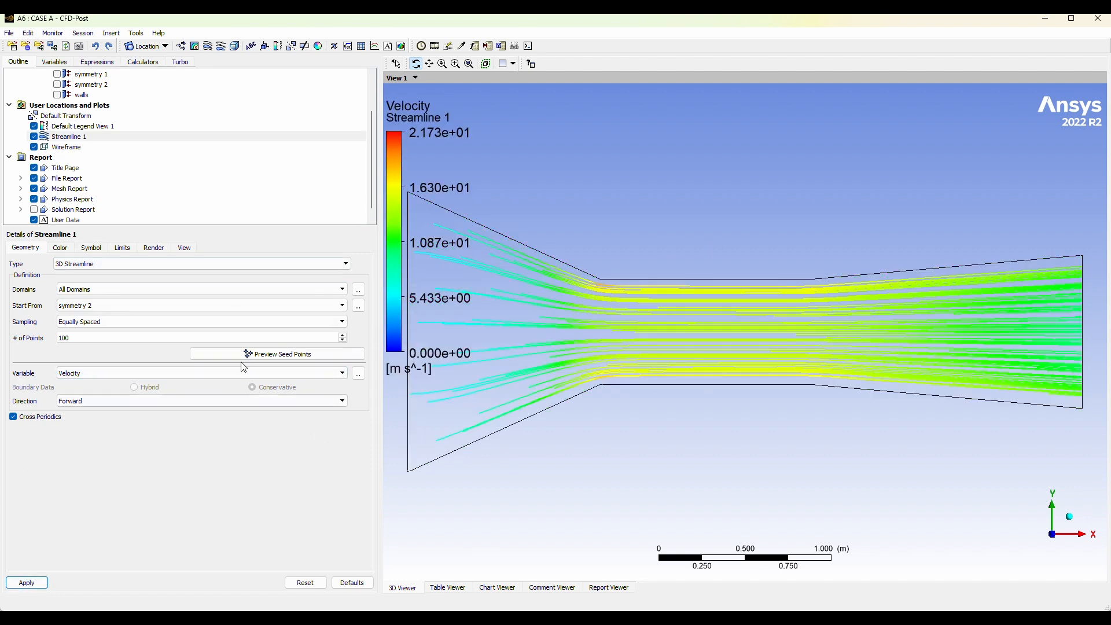
Change the streamline's starting location to the inlet and regenerate the streamlines.
left_click(139, 306)
left_click(125, 320)
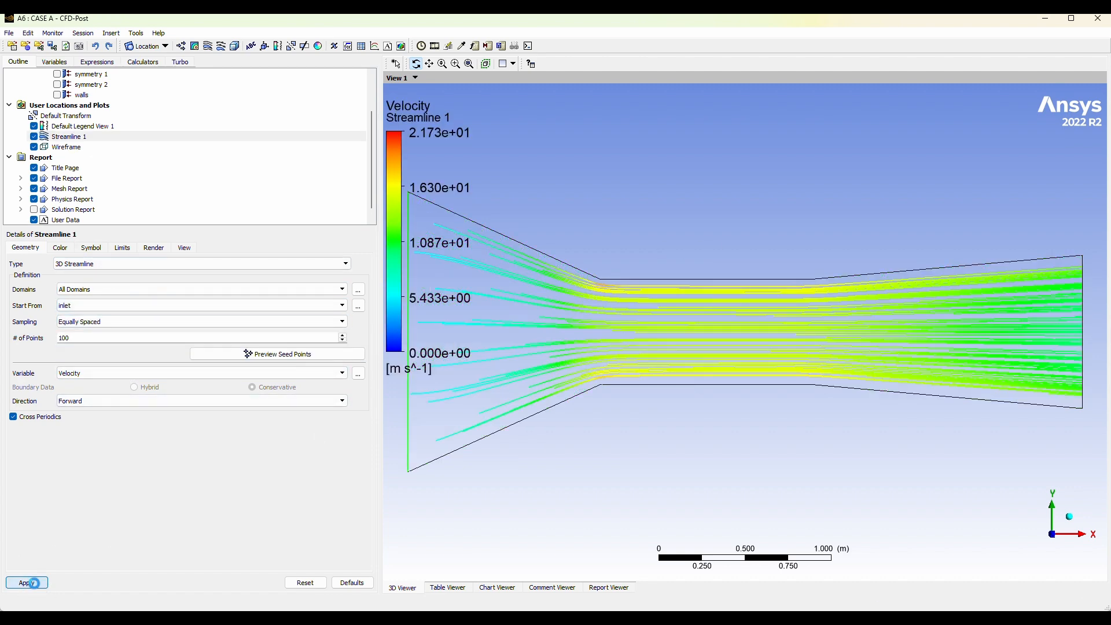
left_click(26, 582)
scroll(648, 319, "down", 5)
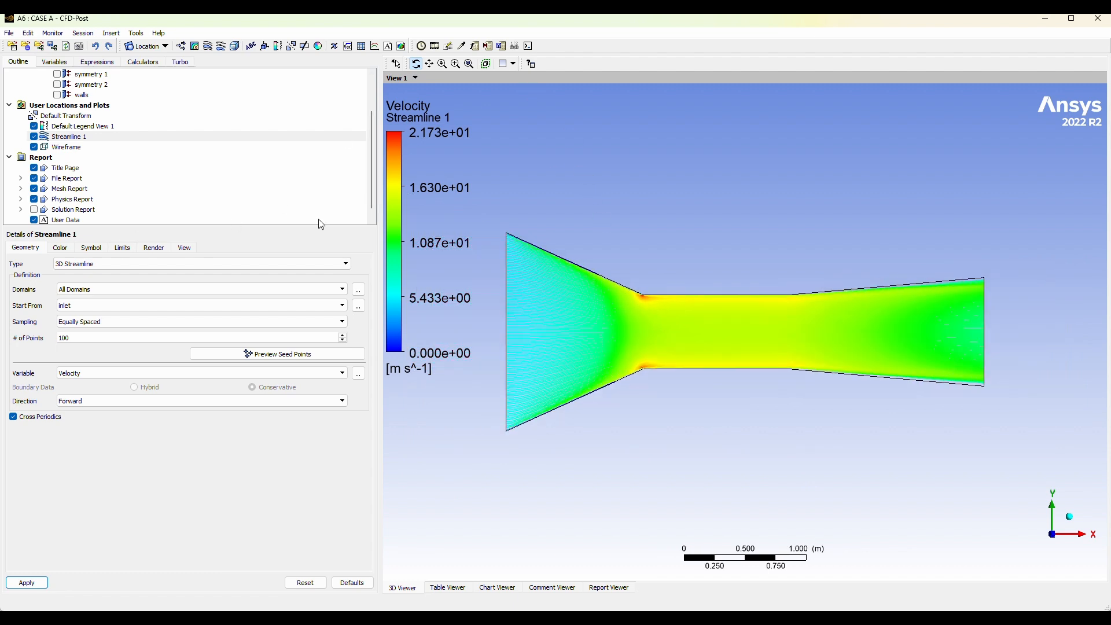
Open the default legend's settings and examine the streamlines through the duct's narrow throat up close.
left_click(106, 126)
left_click(69, 247)
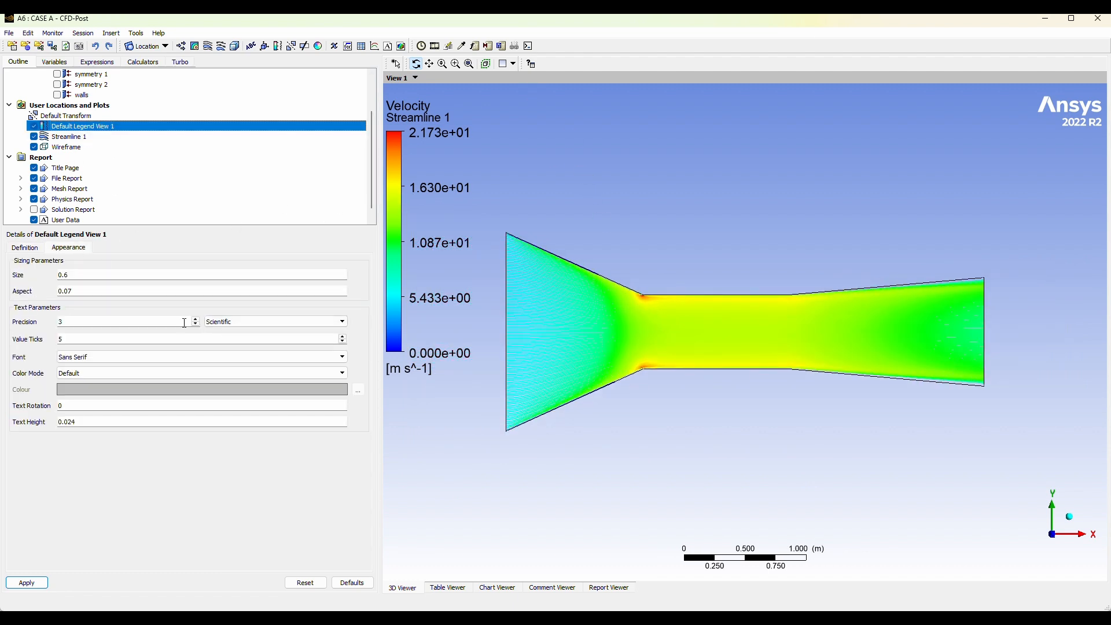
left_click(41, 247)
scroll(565, 223, "down", 1)
scroll(565, 217, "up", 2)
scroll(565, 217, "up", 5)
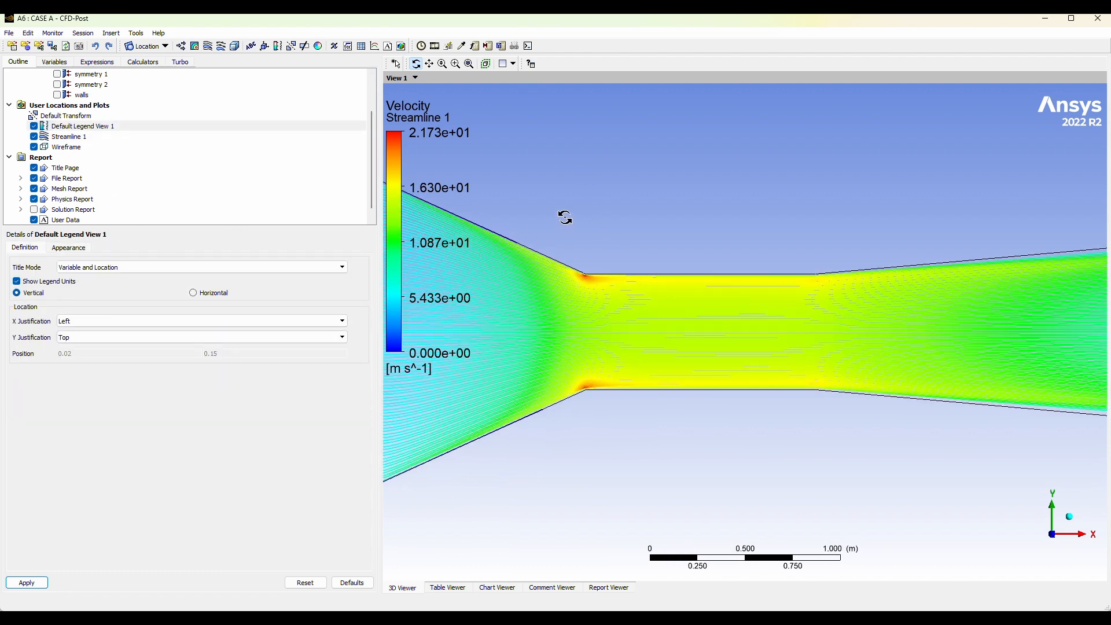
scroll(576, 179, "down", 1)
left_click(430, 65)
left_click_drag(551, 183, 663, 186)
scroll(766, 290, "down", 4)
scroll(664, 187, "up", 1)
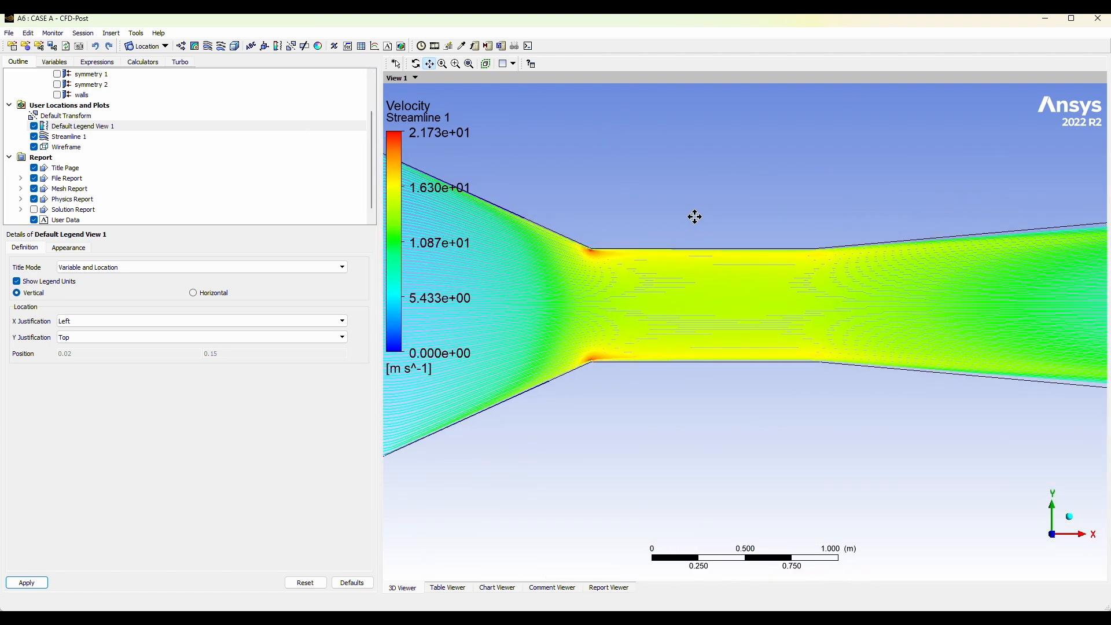
Set the default legend's number format to Fixed and its orientation to Horizontal, and apply both.
left_click(69, 247)
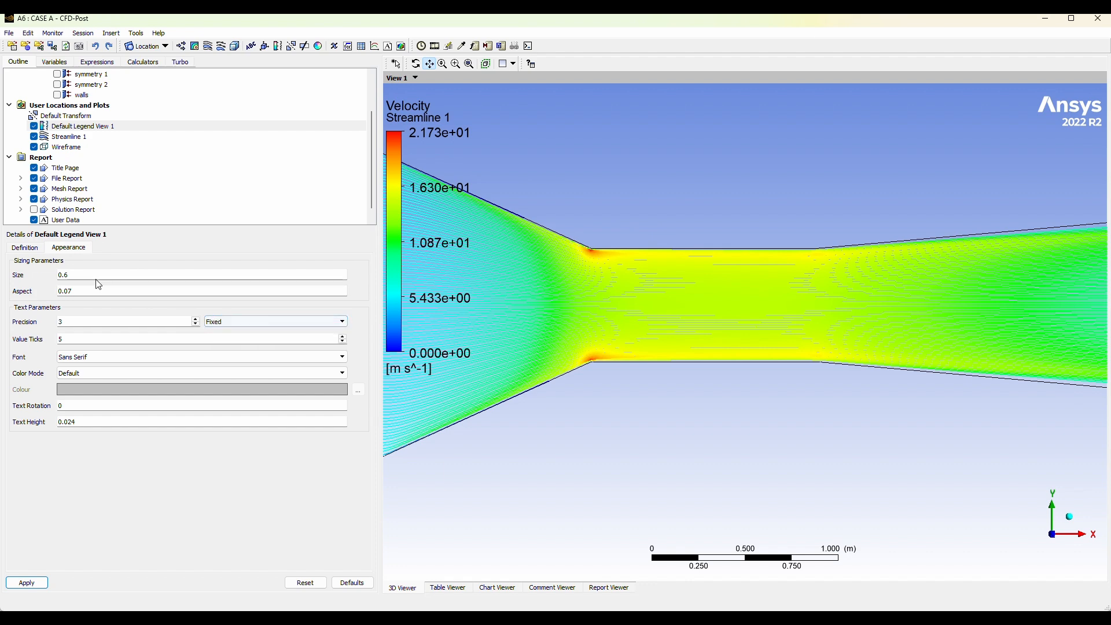
left_click(33, 248)
left_click(21, 579)
scroll(737, 300, "down", 3)
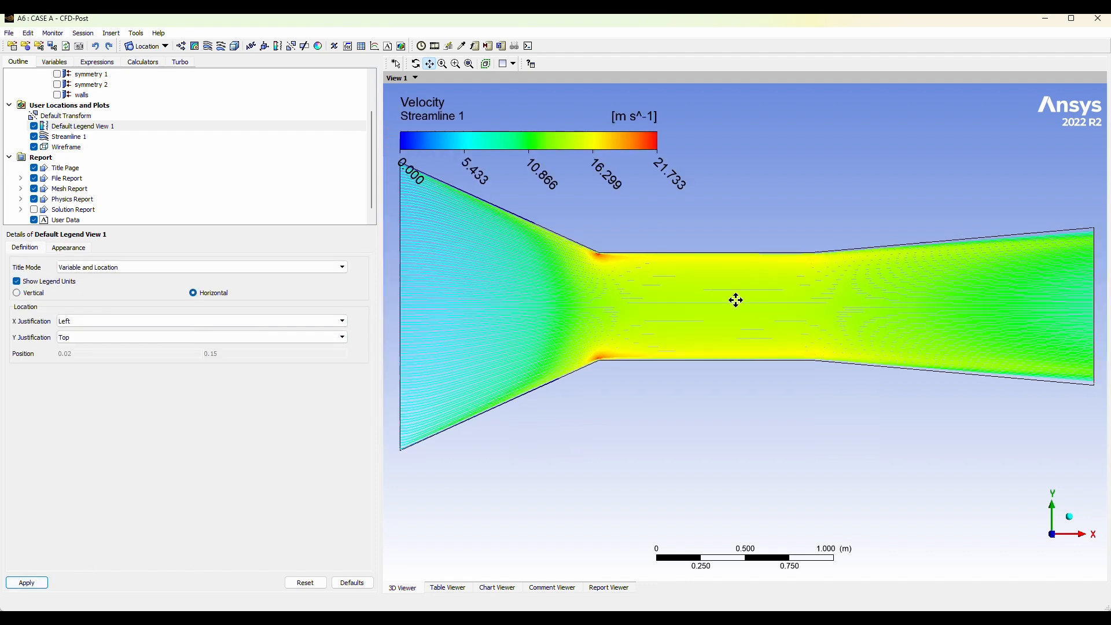
left_click_drag(777, 220, 740, 227)
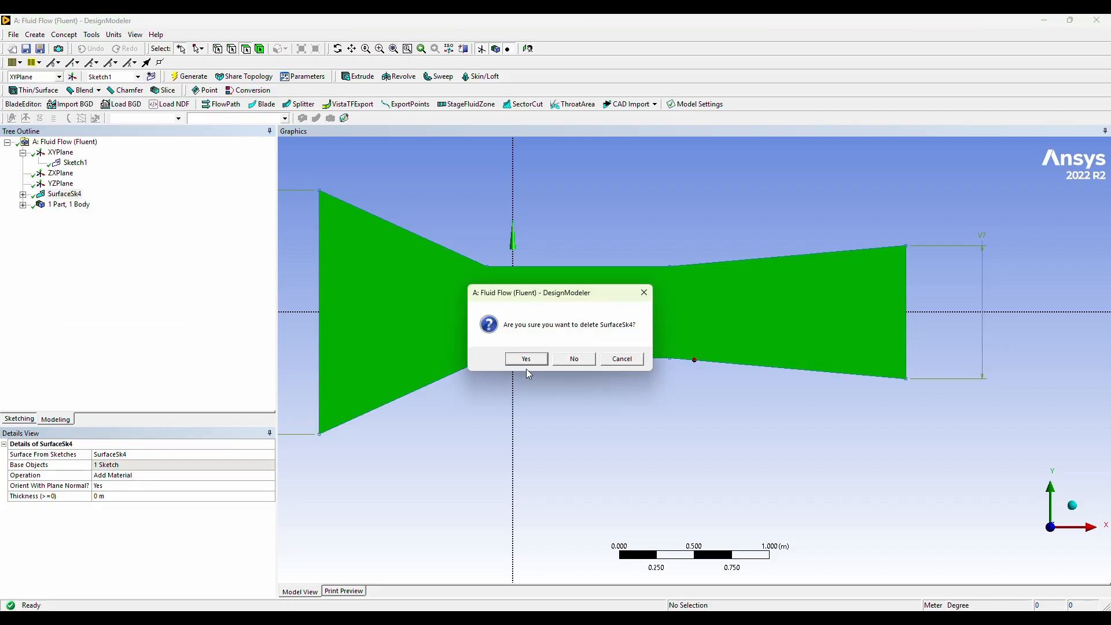
In DesignModeler, delete the SurfaceSk4 feature and generate a new surface from Sketch1, which contains the duct outline and small circle.
left_click(524, 358)
left_click(75, 163)
scroll(376, 224, "up", 5)
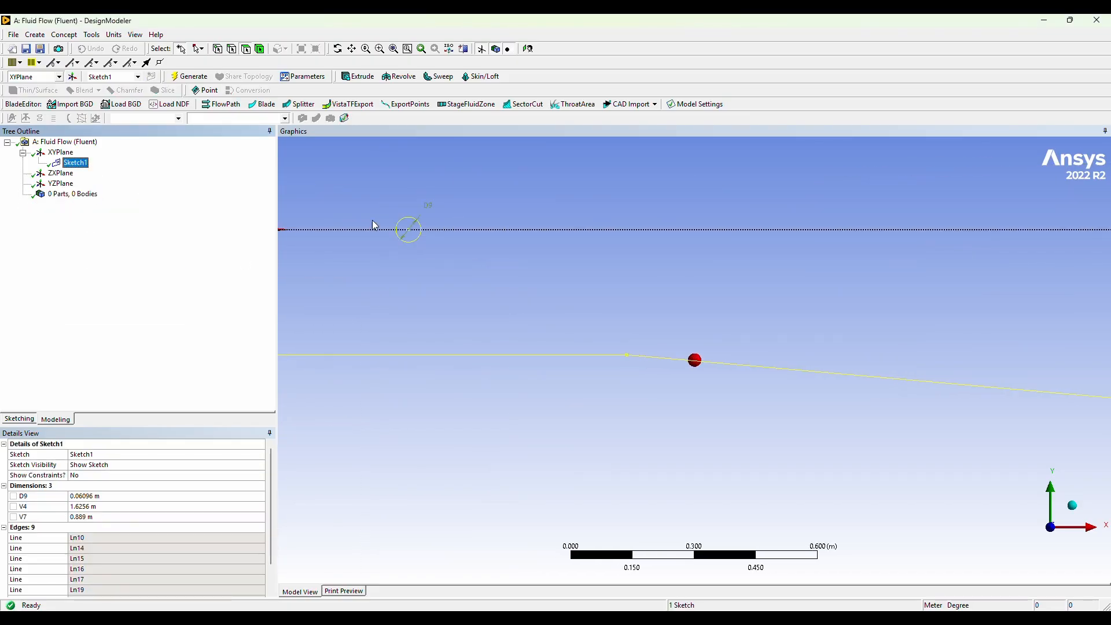
scroll(470, 259, "down", 6)
left_click(64, 35)
left_click(87, 124)
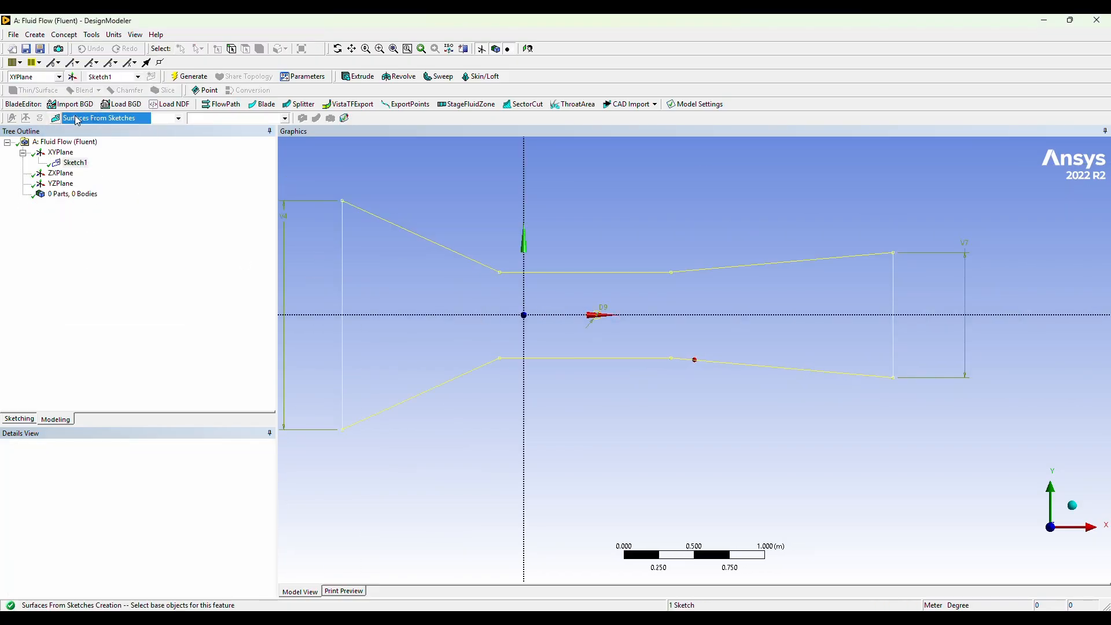
left_click(190, 76)
scroll(454, 311, "up", 3)
scroll(454, 311, "down", 4)
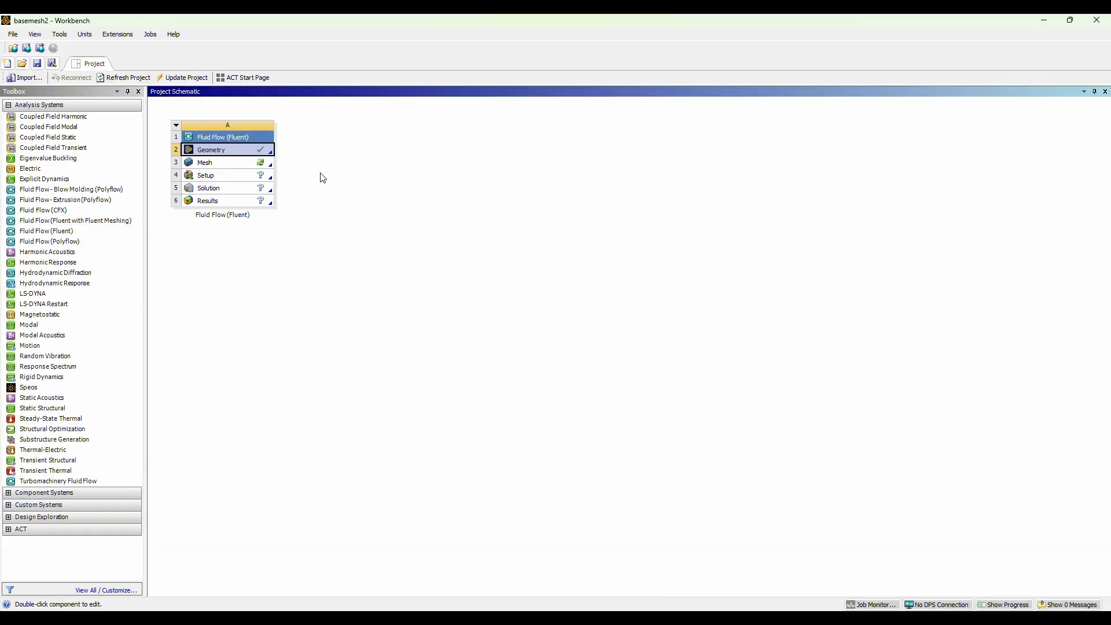
Switch to Workbench and open the Mesh cell of the Fluid Flow (Fluent) system.
double_click(259, 164)
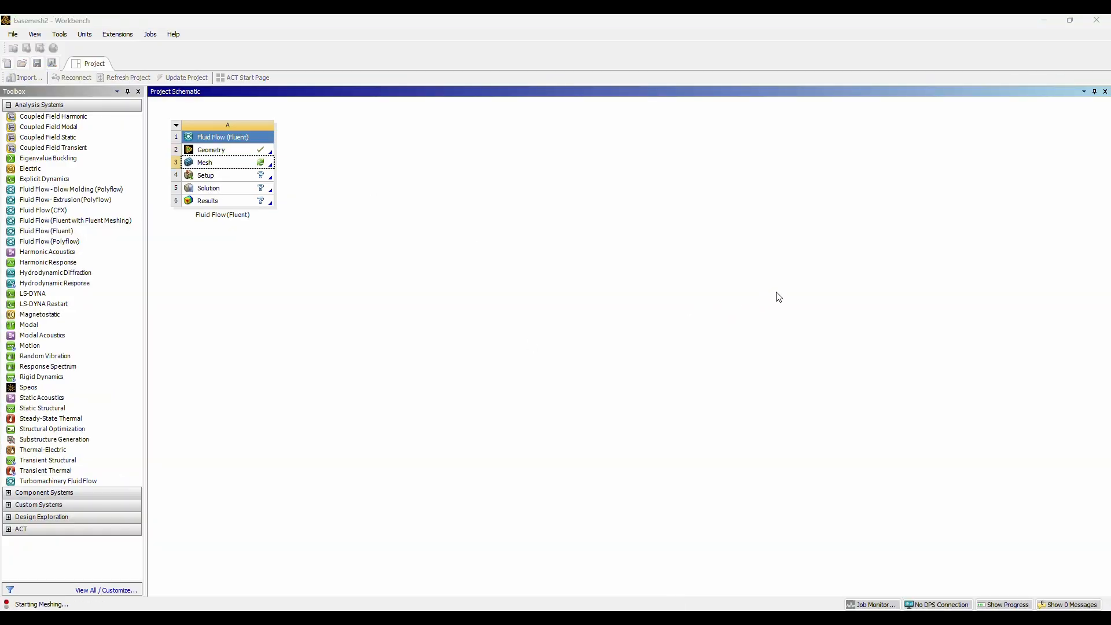
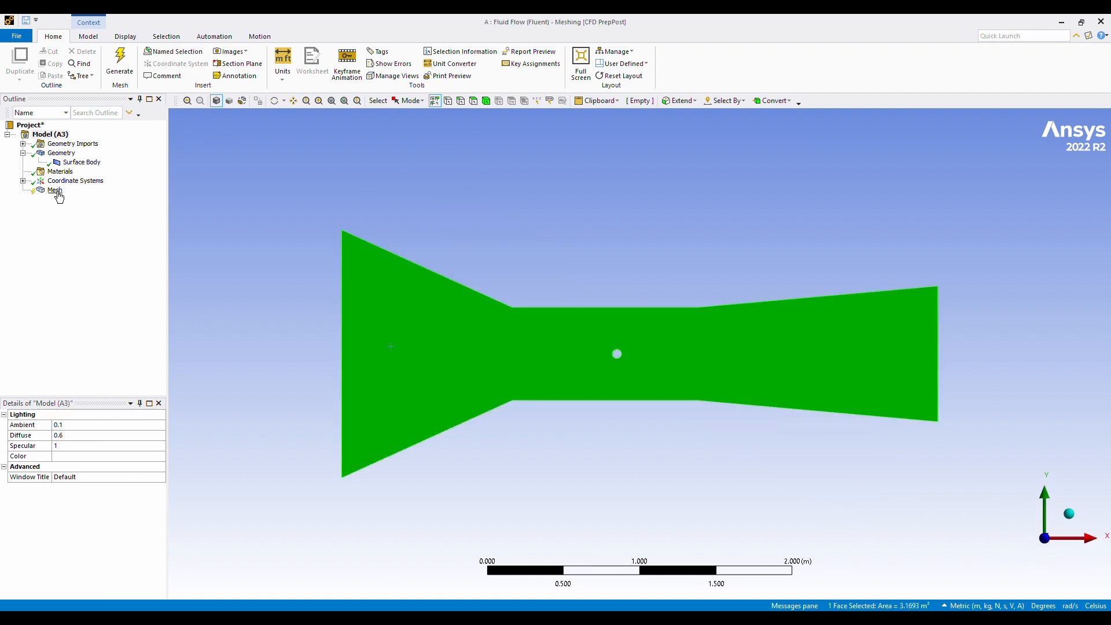
Insert a mesh method on the duct's surface body, set it to Triangles and generate the mesh.
left_click(55, 190)
left_click(317, 322)
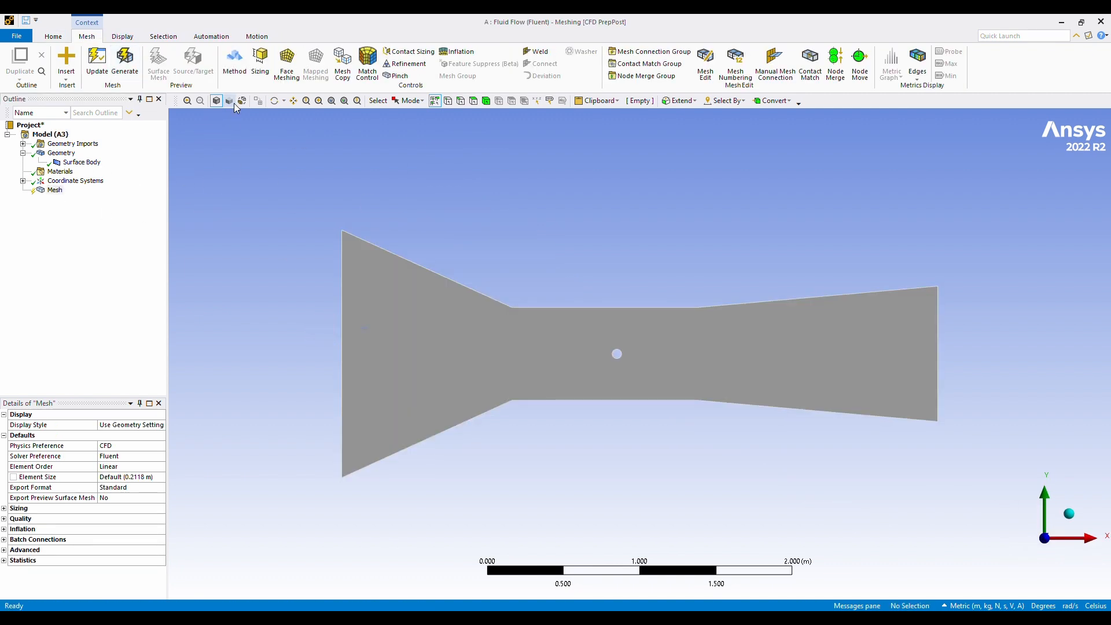
left_click(237, 64)
left_click(396, 376)
left_click(103, 436)
left_click(99, 436)
left_click(120, 467)
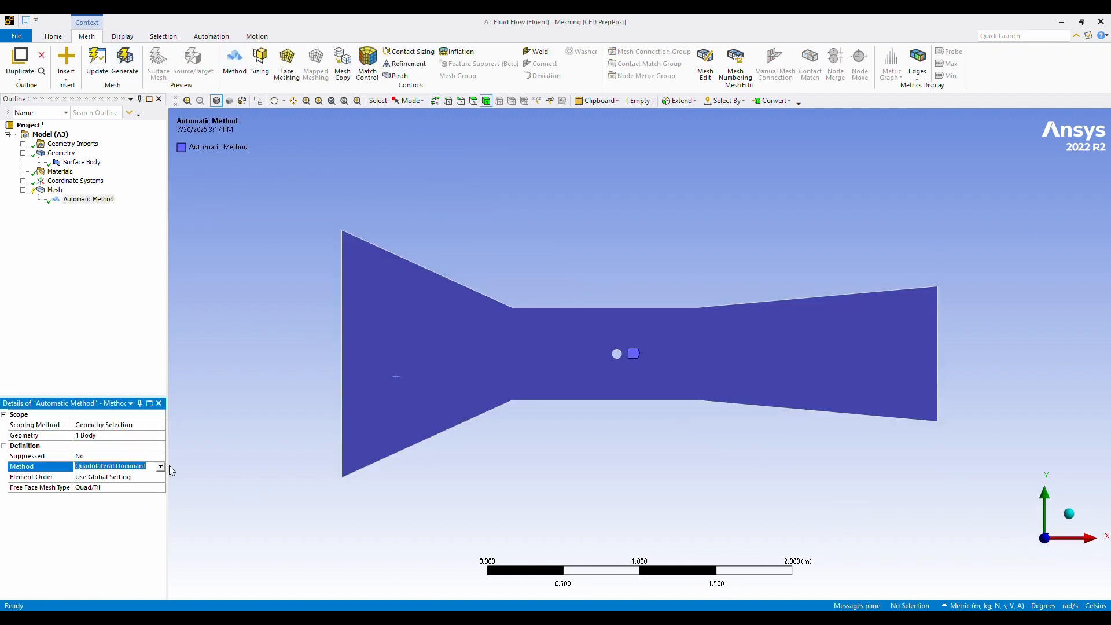
left_click(162, 467)
left_click(150, 483)
left_click(58, 34)
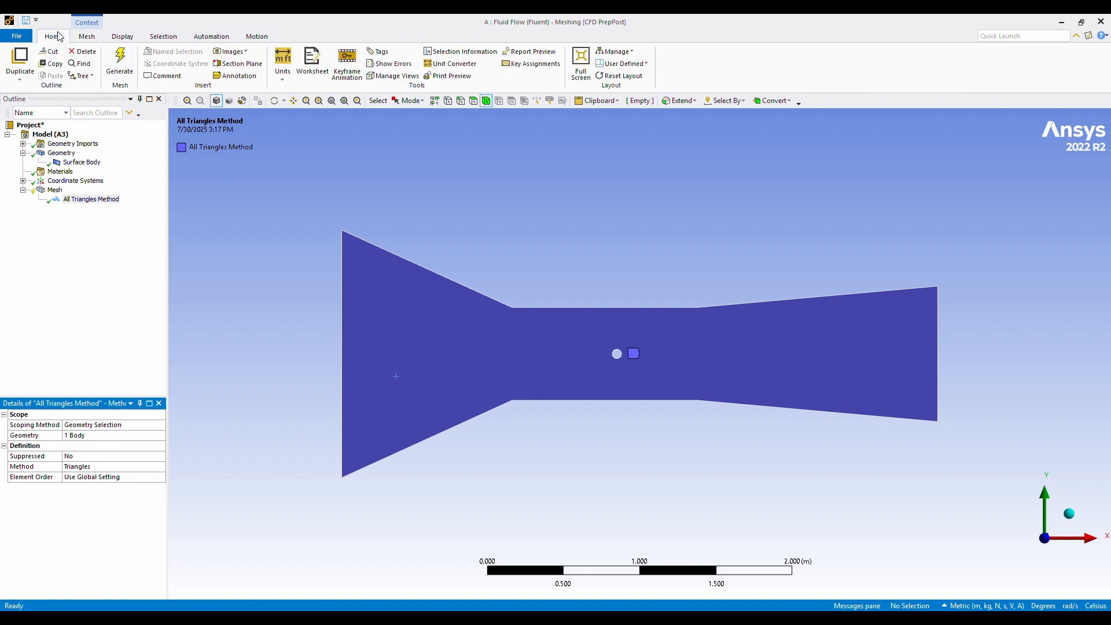
left_click(120, 64)
Insert an edge sizing on the small circle inside the duct's throat.
left_click(414, 339)
scroll(413, 338, "up", 5)
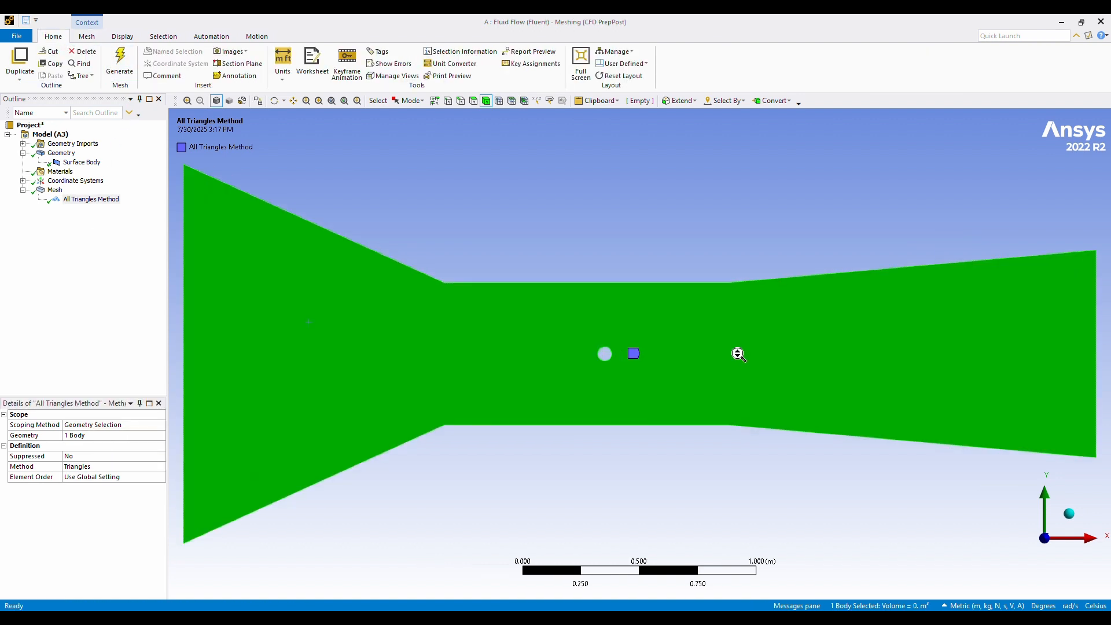
left_click(586, 352)
right_click(597, 347)
mouse_move(631, 74)
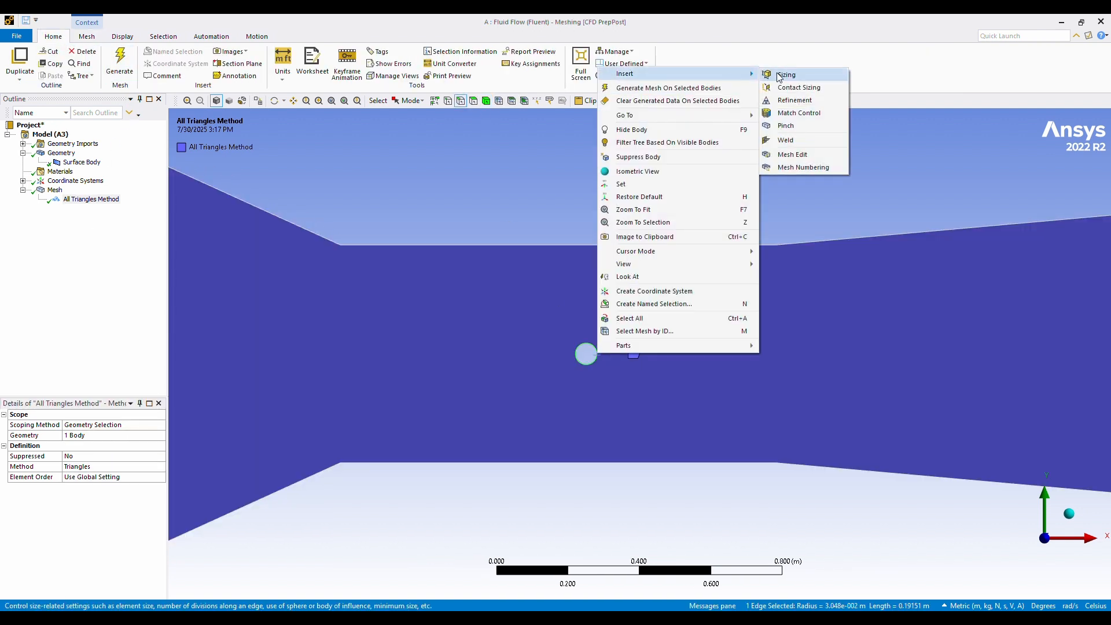
left_click(786, 75)
Set the circle's edge sizing to 250 divisions with Hard behavior and generate the mesh.
left_click(118, 467)
left_click(160, 467)
left_click(141, 484)
key("Return")
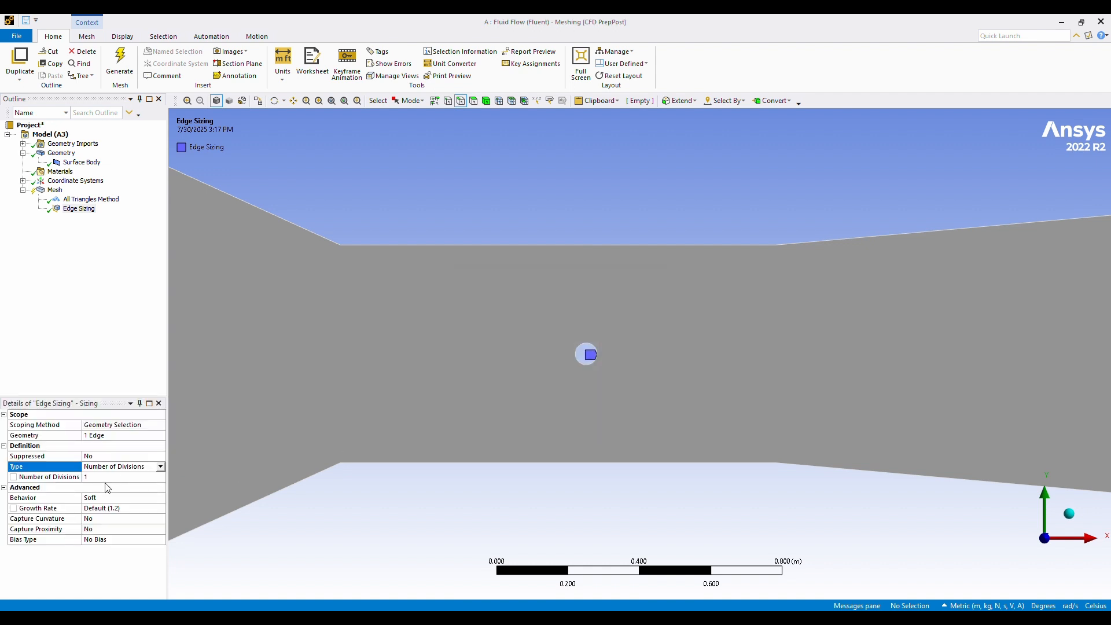
left_click(107, 477)
type("250")
key("Return")
left_click(127, 498)
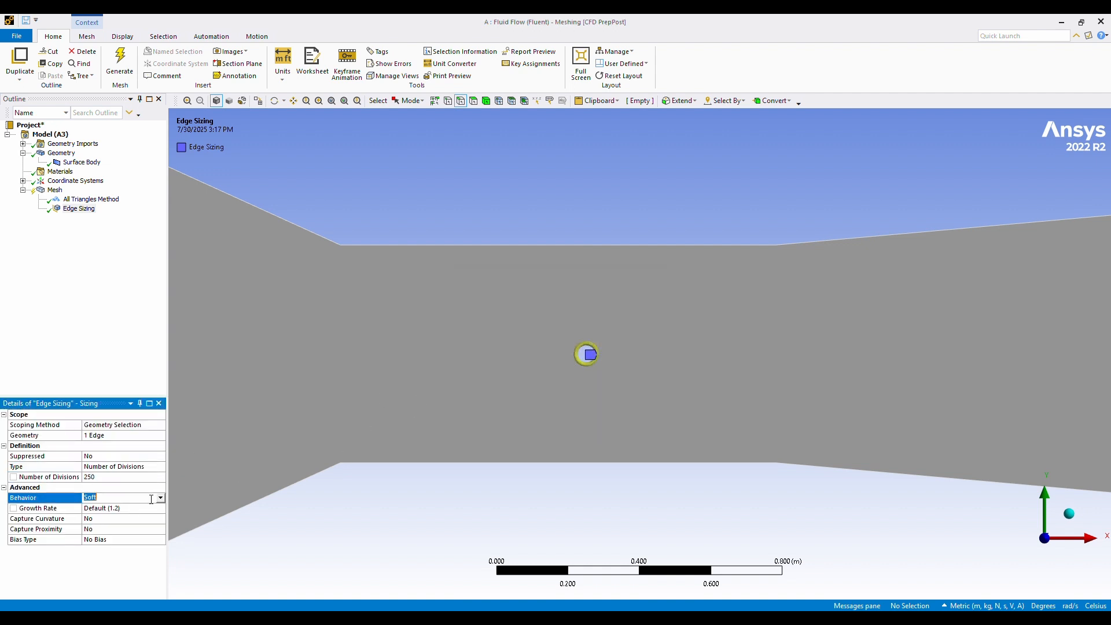
left_click(150, 516)
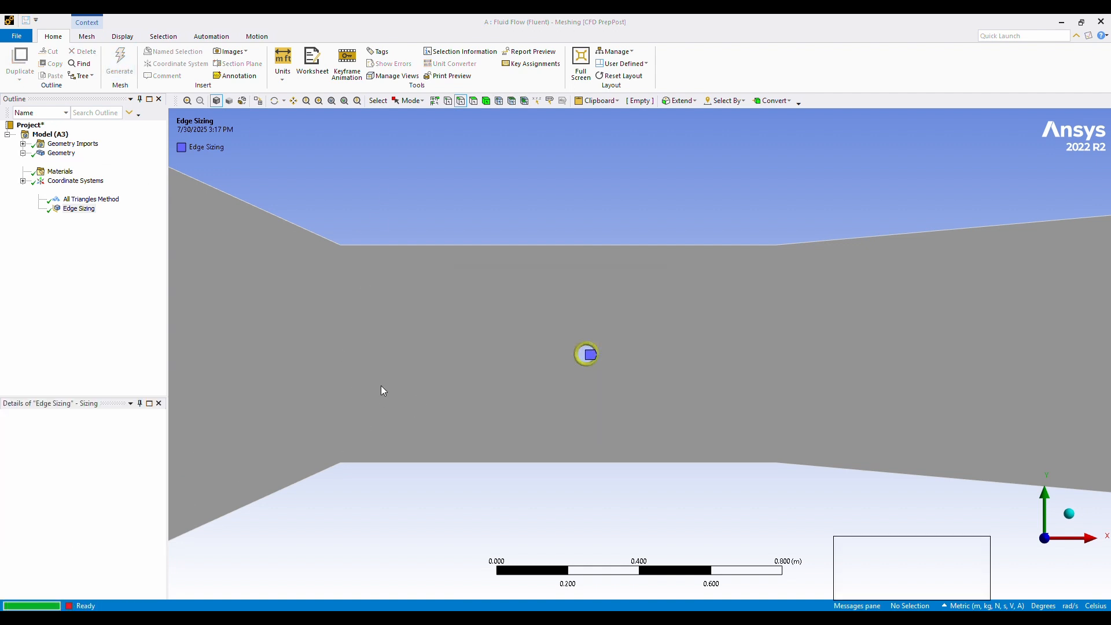
Insert an inflation on the duct's surface body with the small circle's edge as its boundary.
left_click(488, 104)
left_click(495, 366)
right_click(493, 360)
mouse_move(607, 62)
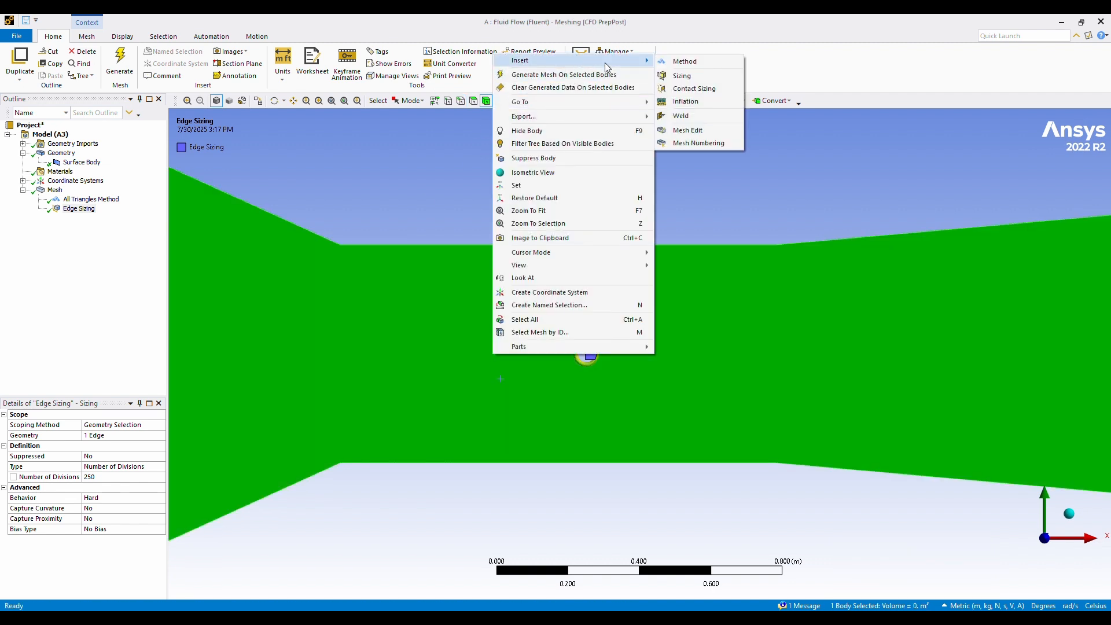
left_click(683, 102)
left_click(576, 357)
left_click(111, 477)
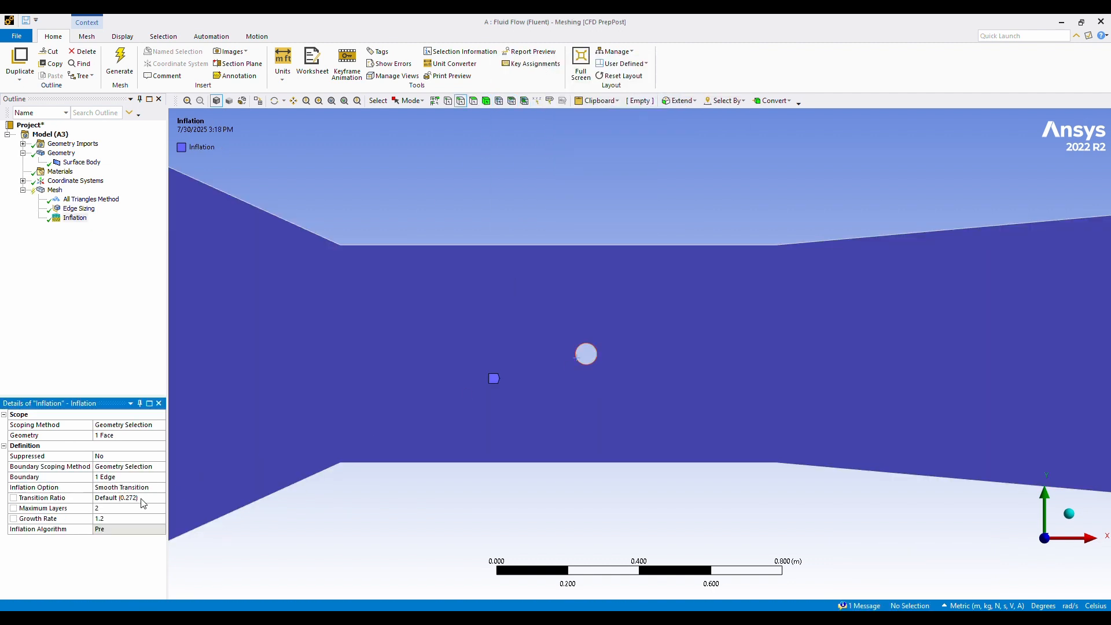
Set the inflation to First Layer Thickness with a 1 m first layer height and 100 maximum layers, and generate the mesh.
left_click(157, 491)
left_click(126, 499)
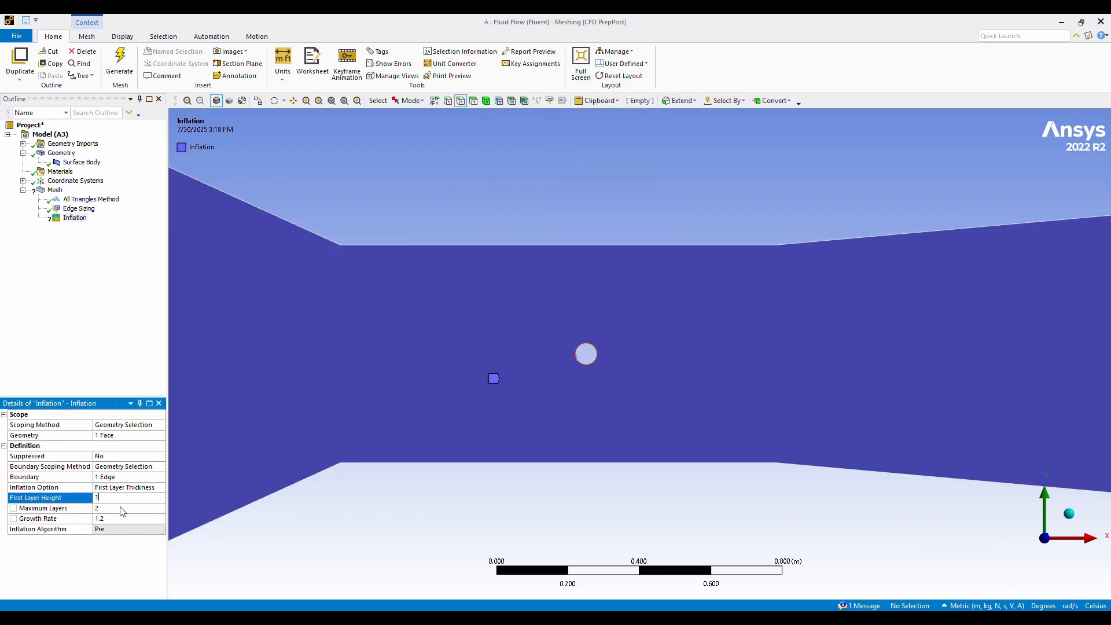
left_click(121, 508)
type("100")
left_click(120, 62)
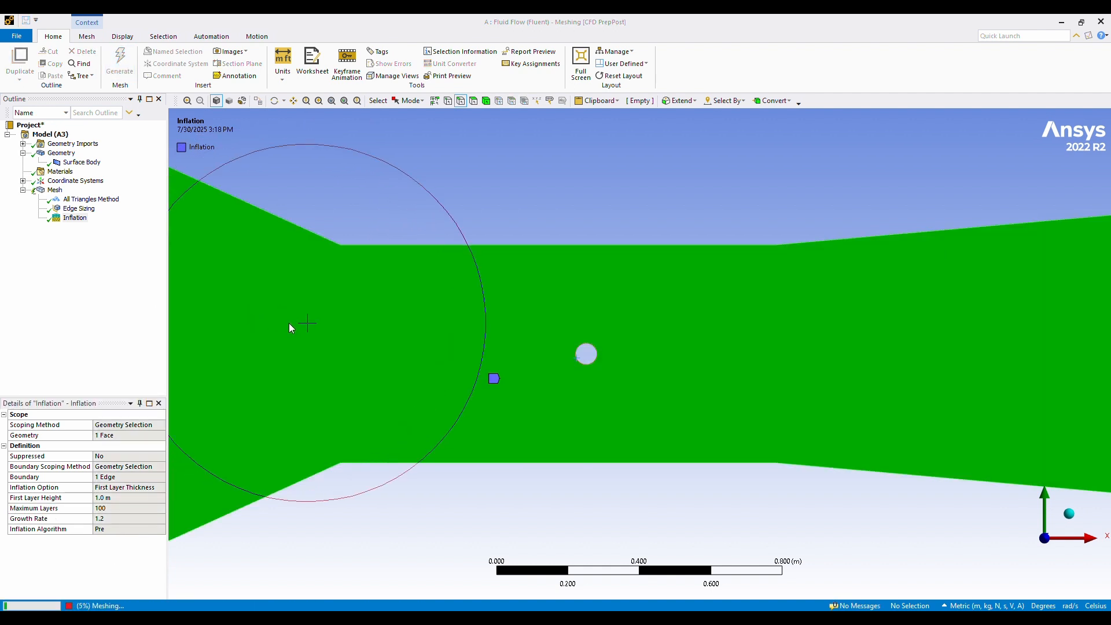
left_click(55, 191)
Set the inflation's maximum layers to 50, regenerate the mesh and display it.
left_click(74, 218)
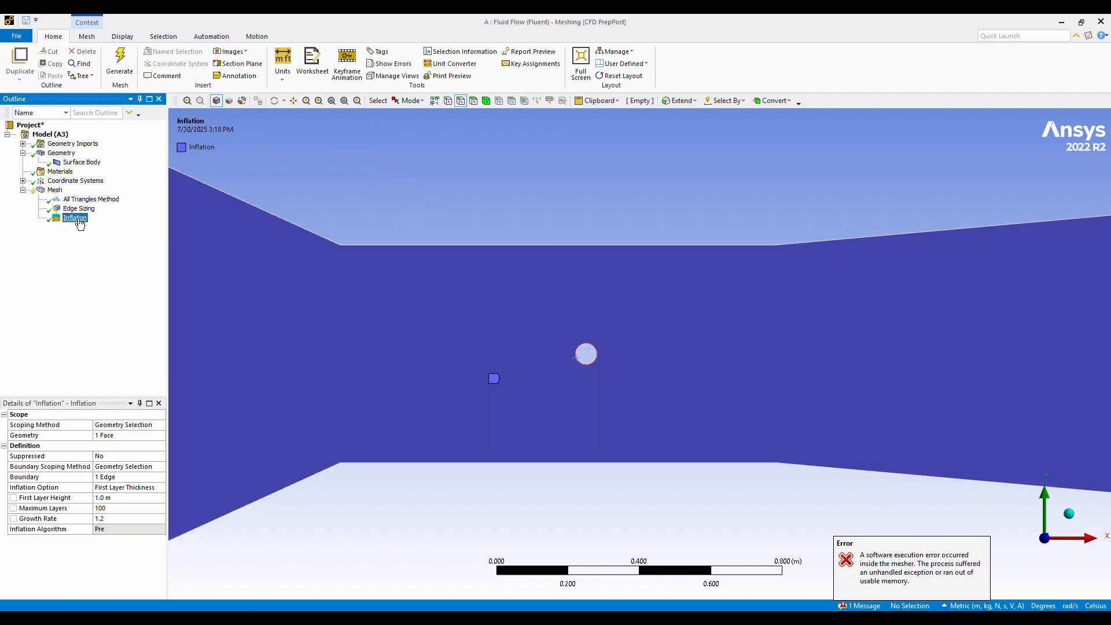
left_click(120, 508)
key("Return")
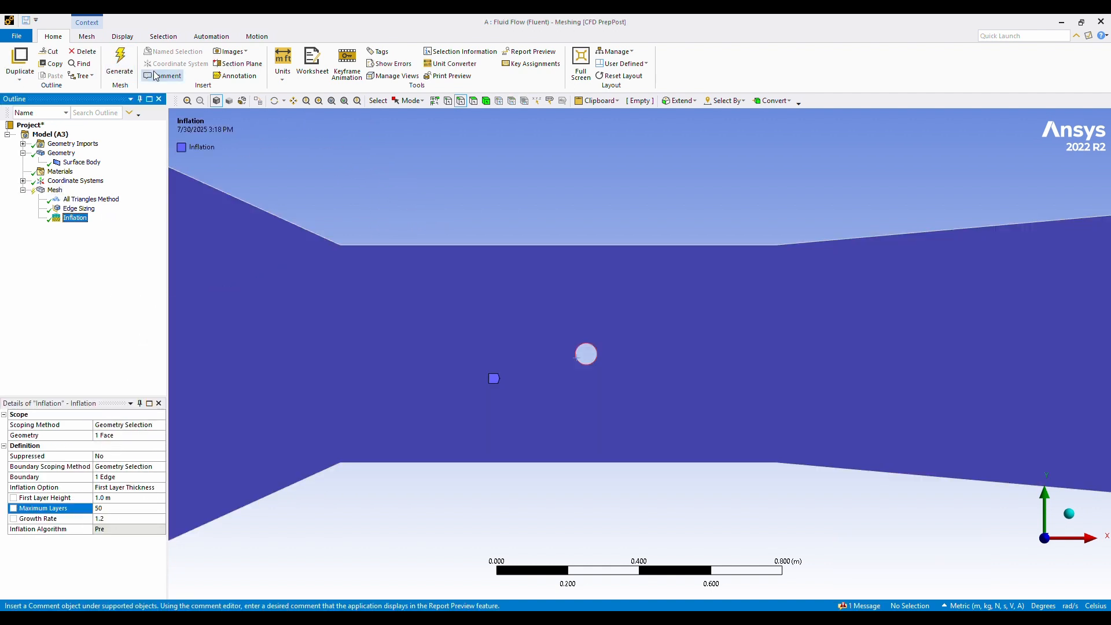
left_click(120, 61)
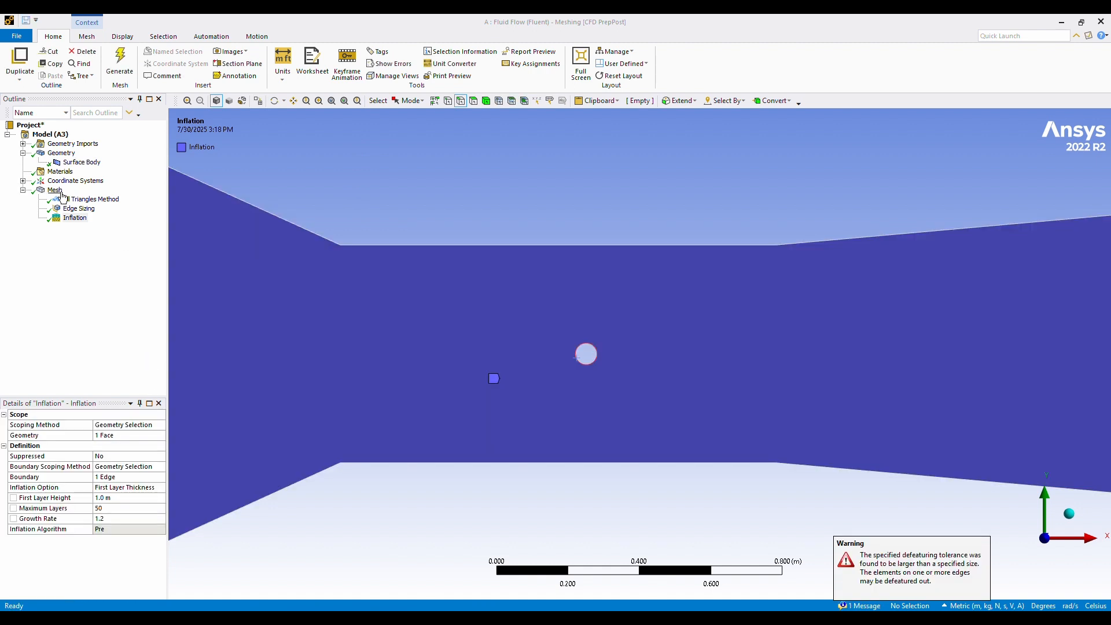
left_click(61, 191)
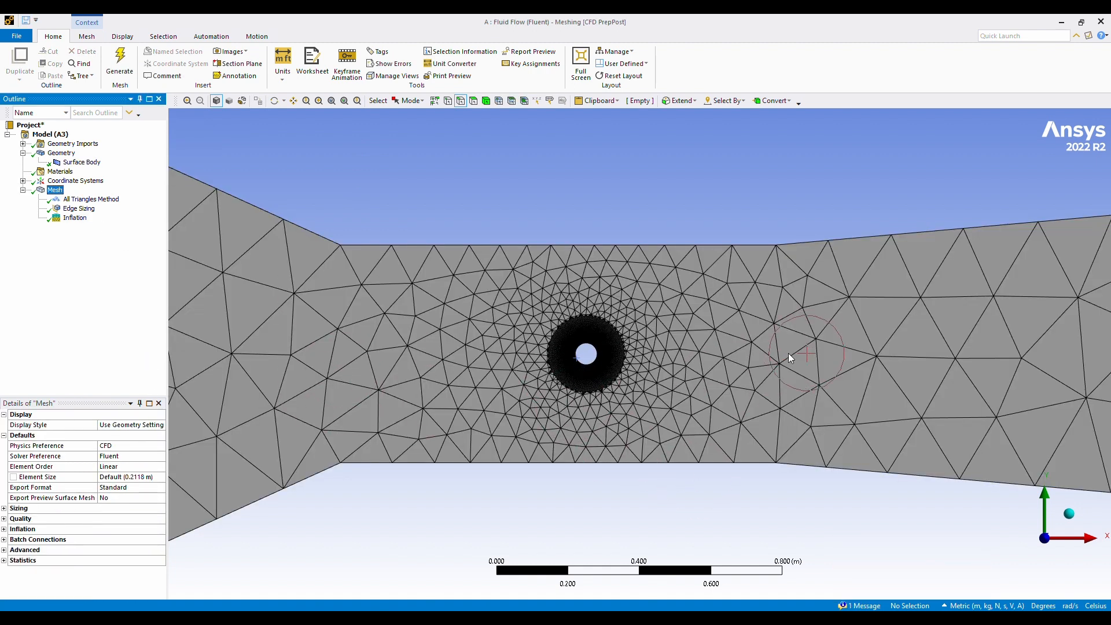
Set the global mesh element size to 0.01 m, regenerate the mesh and check it over the whole duct.
scroll(789, 353, "down", 4)
left_click(130, 478)
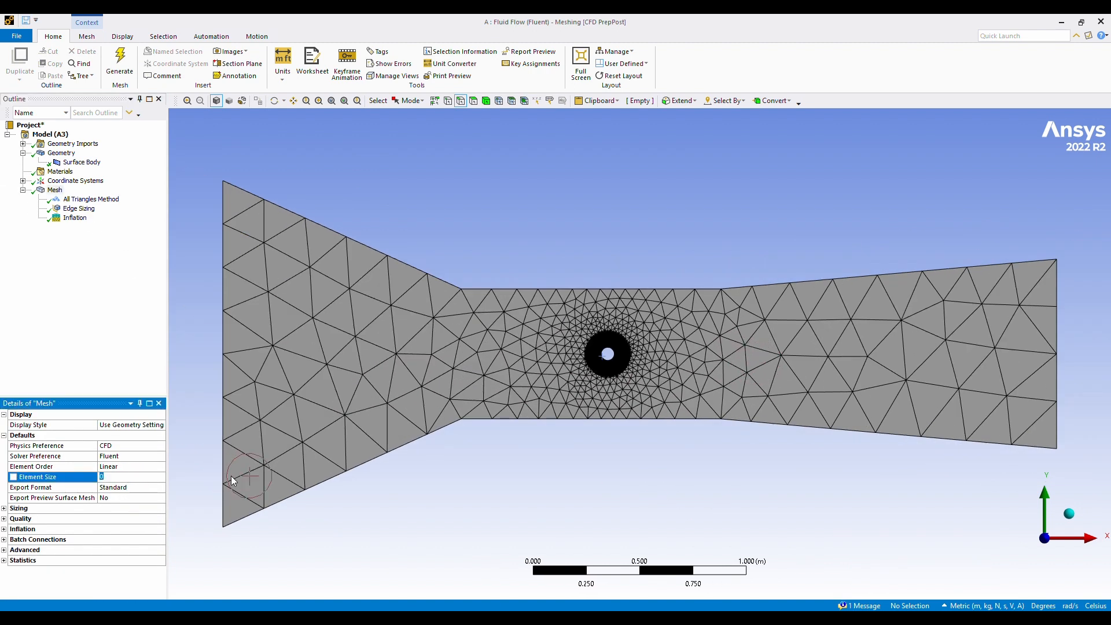
type("0.004")
key("Return")
type("0.01")
left_click(120, 64)
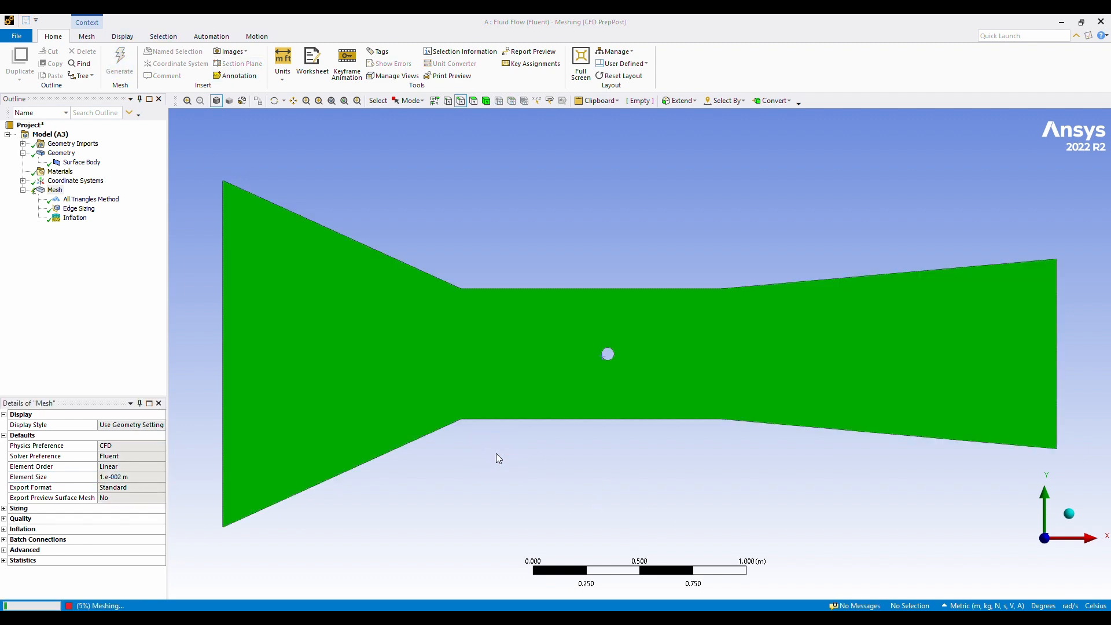
scroll(945, 317, "up", 6)
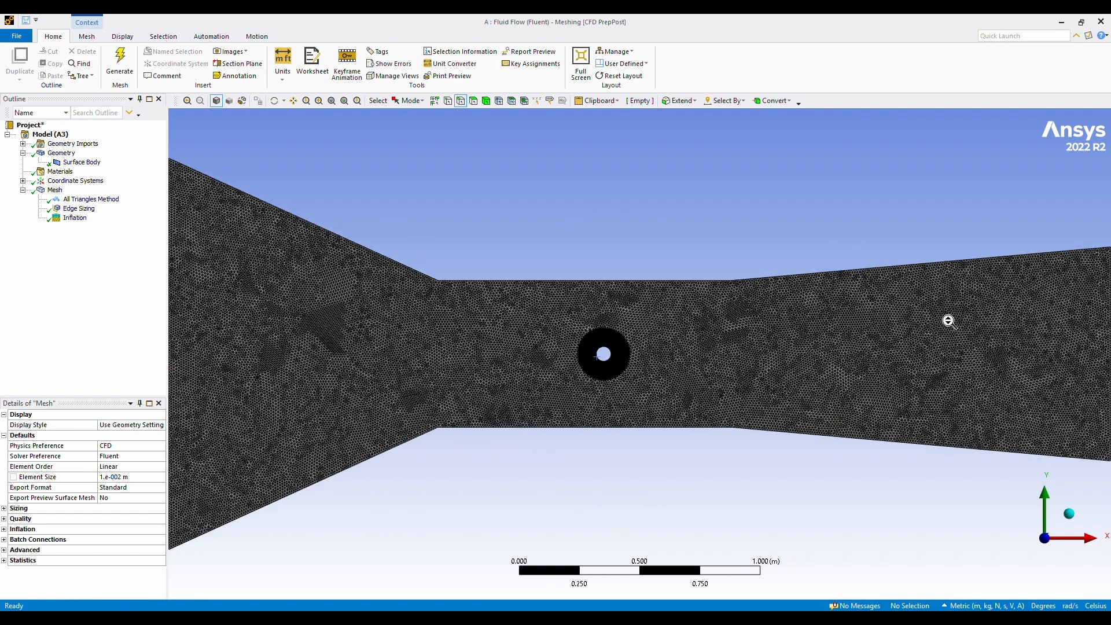
scroll(819, 295, "down", 5)
scroll(820, 299, "down", 1)
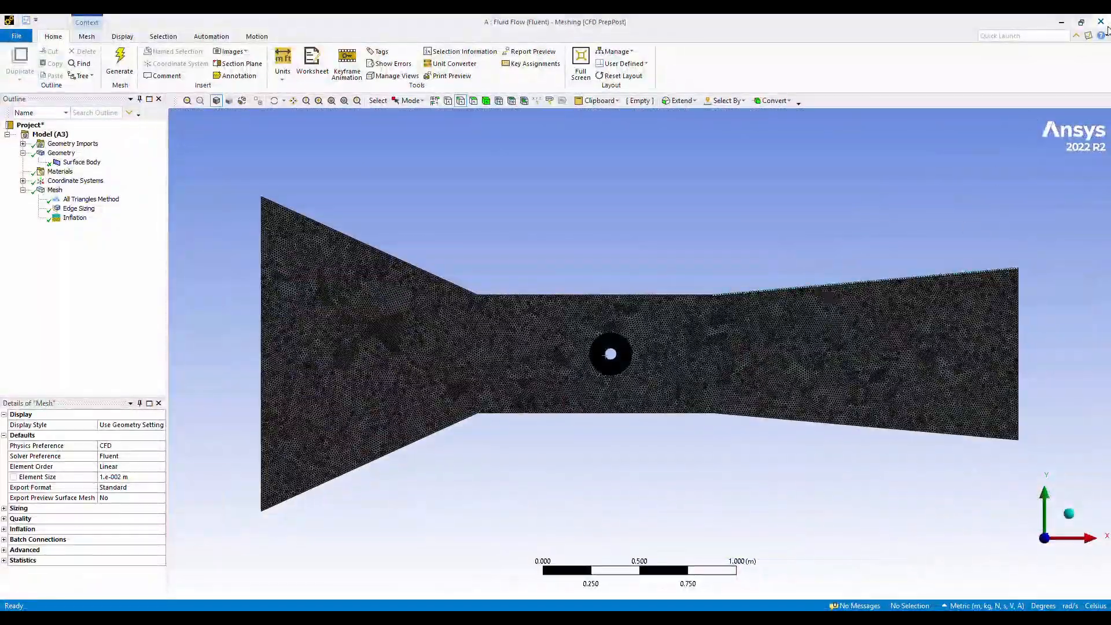
Close Meshing and update the Mesh cell of the Fluid Flow (Fluent) system in Workbench.
left_click(1107, 23)
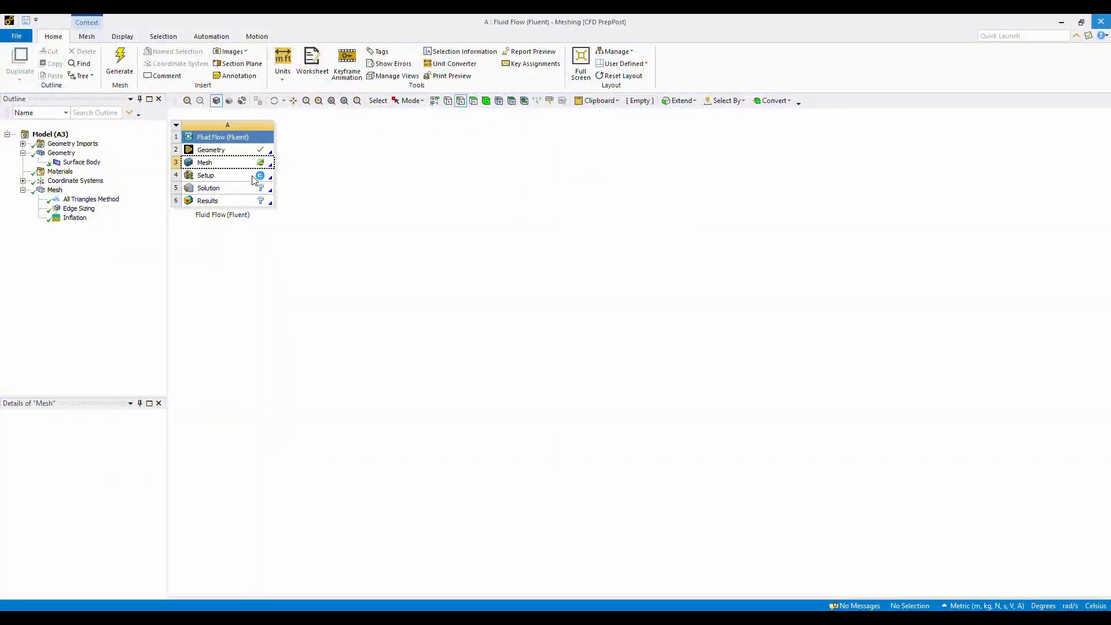
right_click(259, 161)
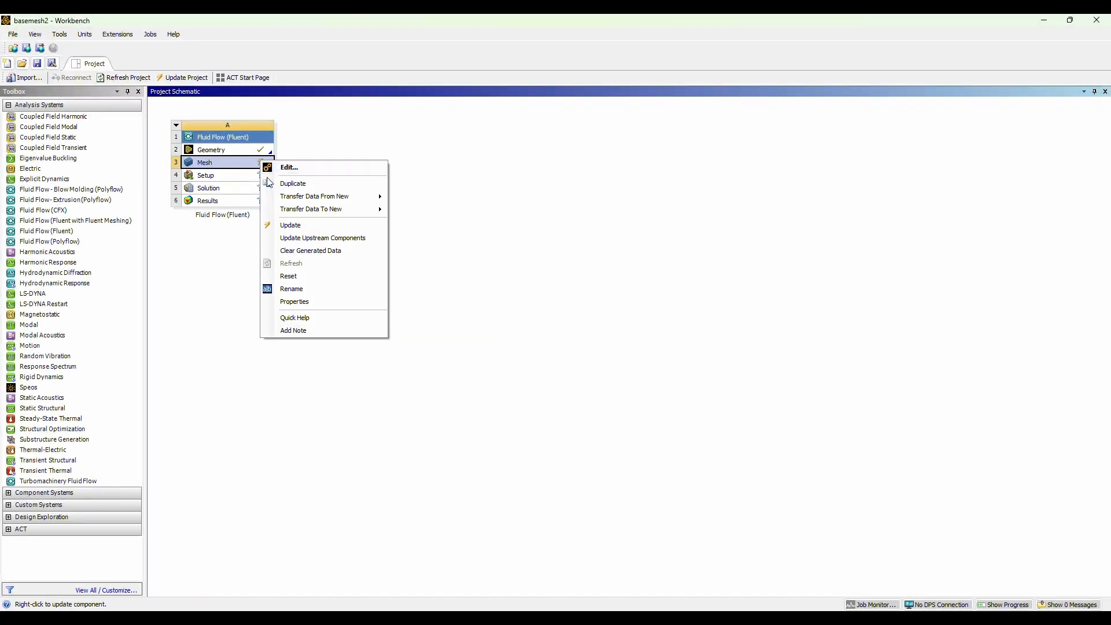
left_click(281, 223)
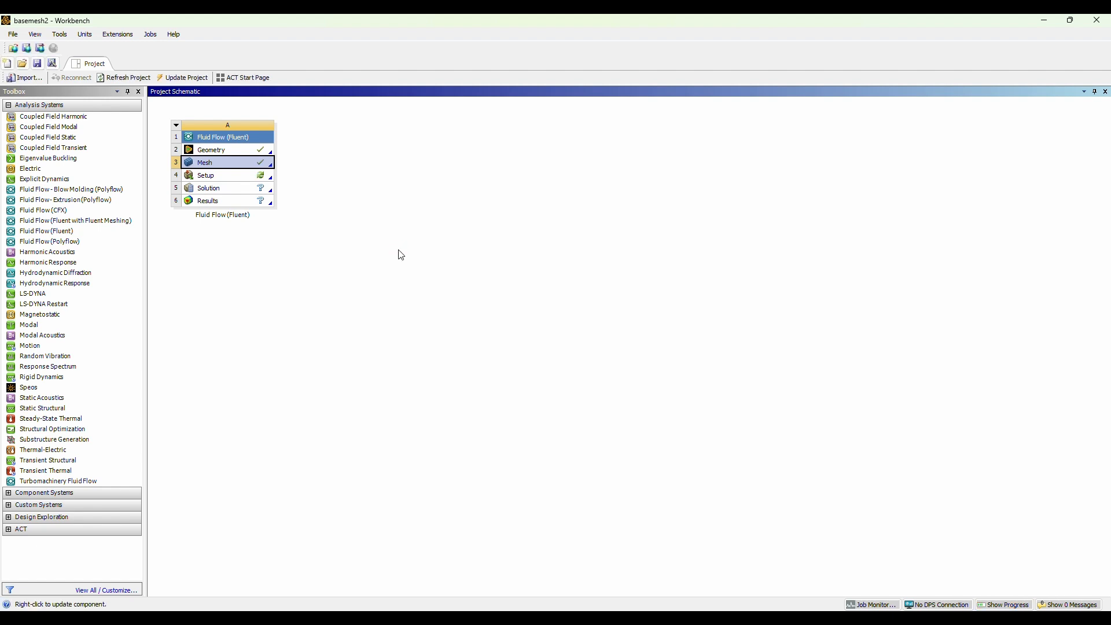
double_click(223, 176)
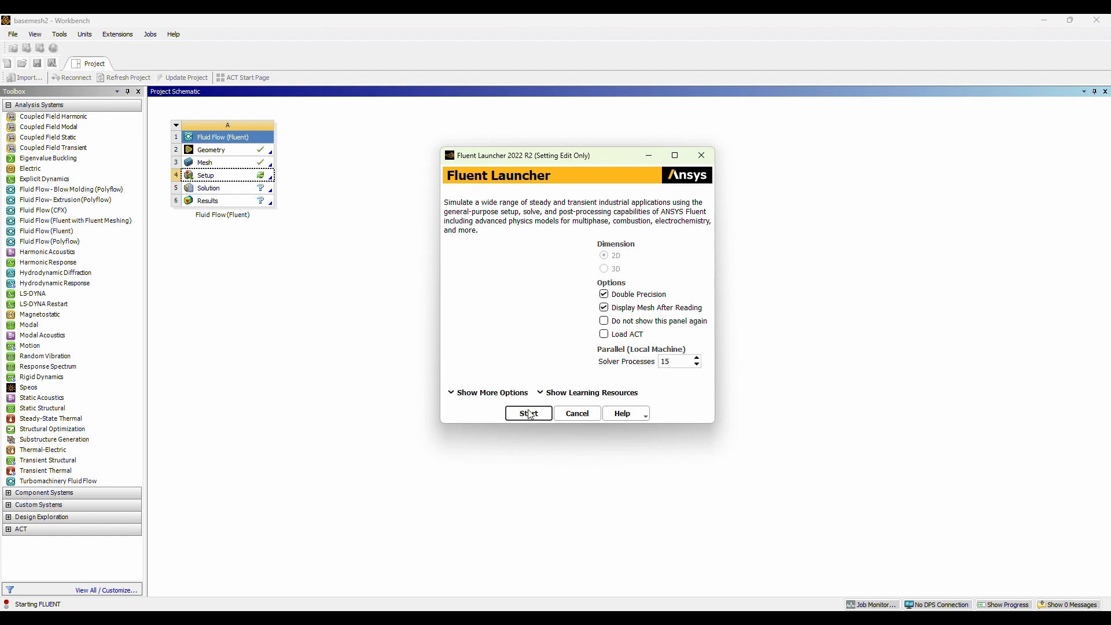
left_click(529, 413)
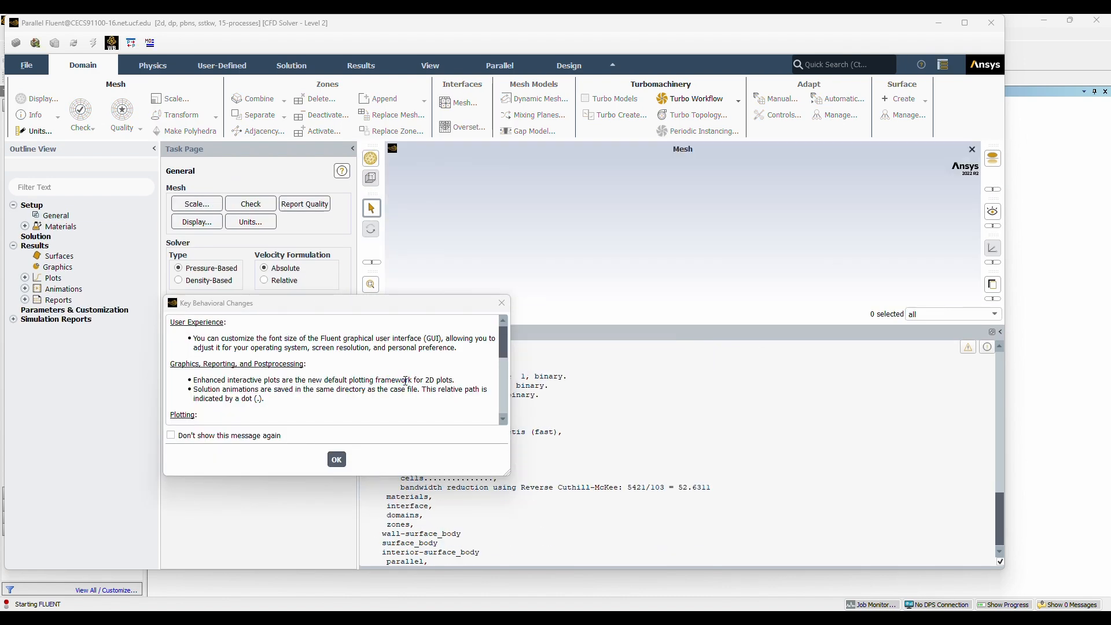
left_click(992, 22)
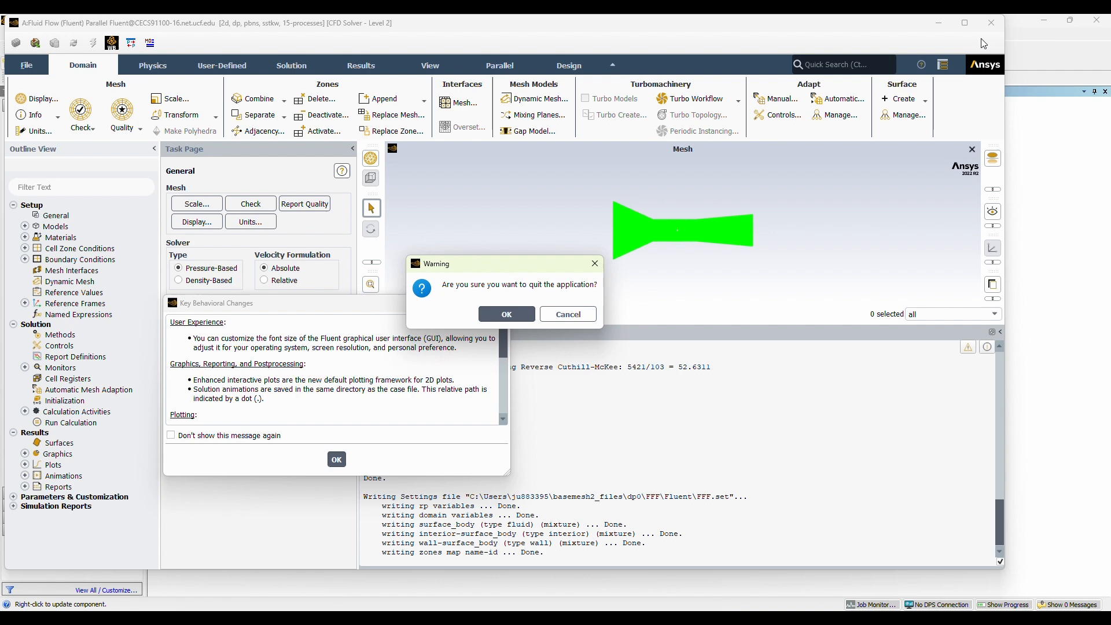
left_click(501, 312)
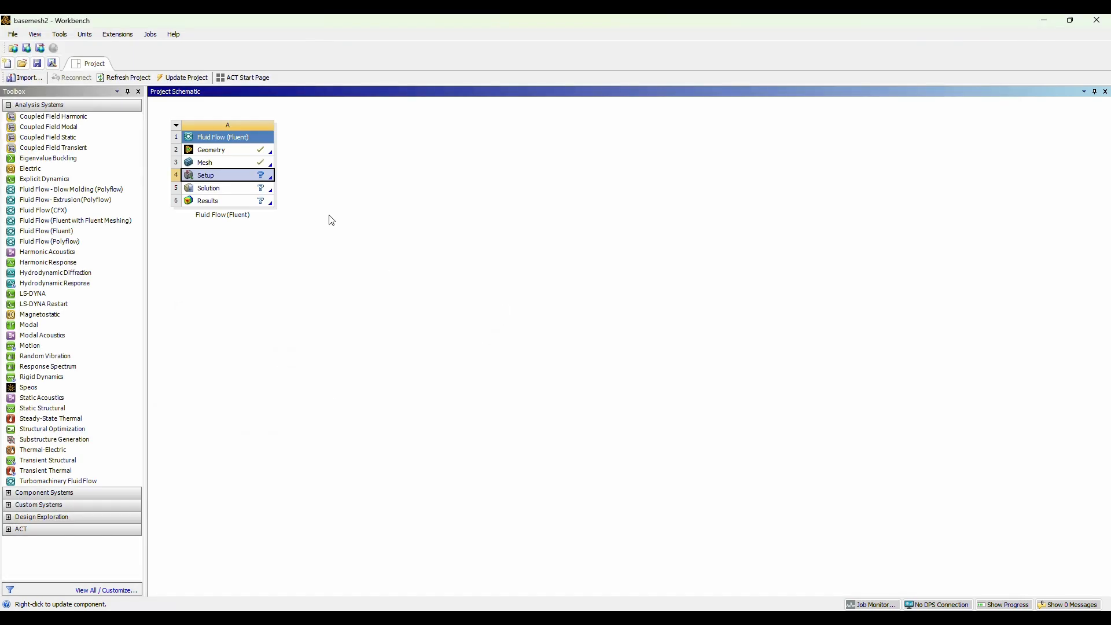
Reopen the Mesh cell in Meshing and create a named selection "walls" from the duct's six upper and lower edges.
double_click(243, 165)
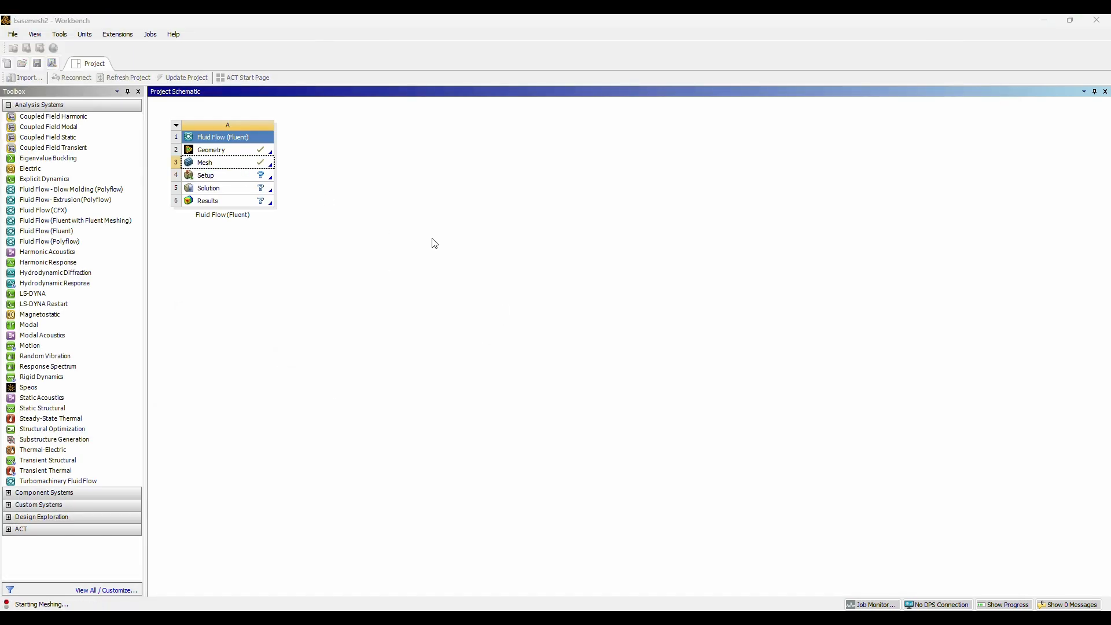
left_click(220, 166)
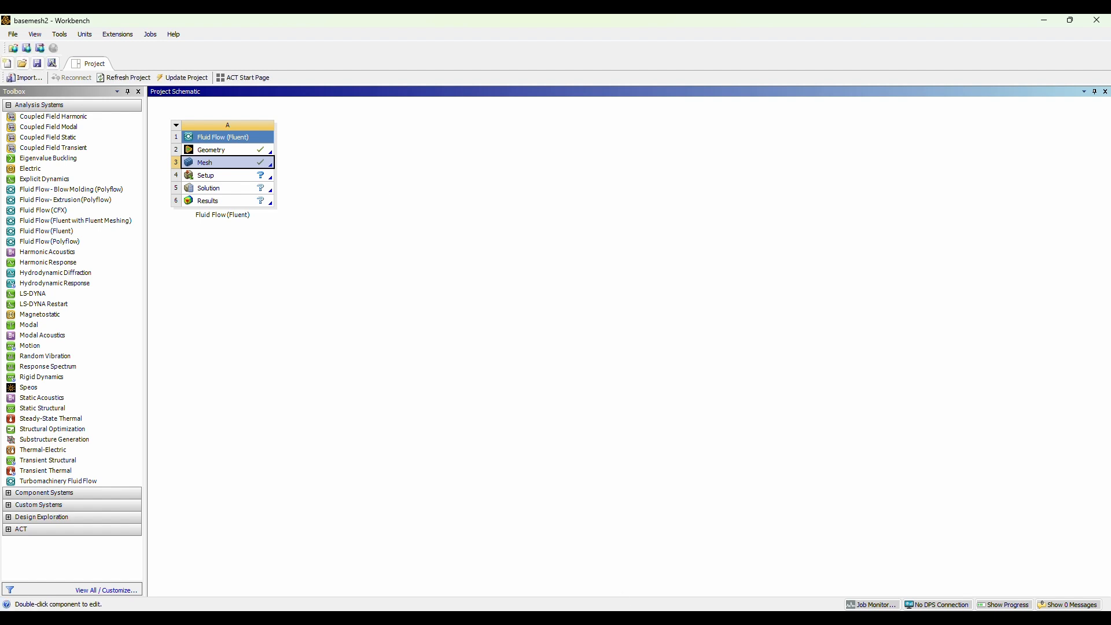
left_click(698, 582)
left_click(461, 101)
mouse_move(492, 294)
left_mouse_down()
mouse_move(392, 277)
mouse_move(762, 318)
mouse_move(420, 429)
left_mouse_up()
left_click(787, 287, "ctrl")
key("n")
left_click(583, 397)
type("nwal")
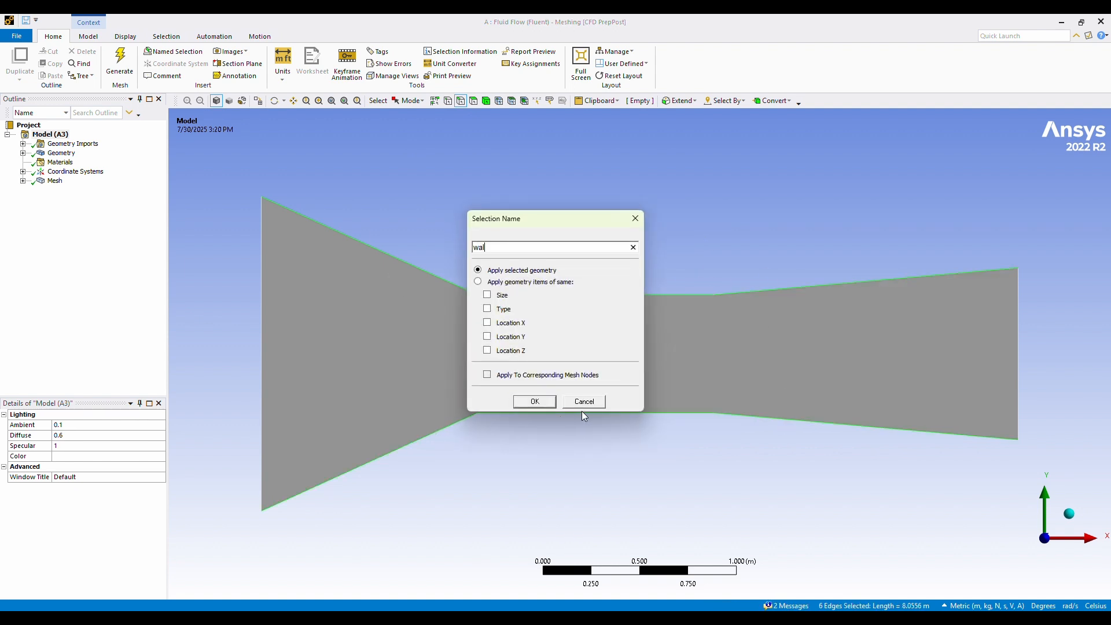
type("l")
key("Return")
Create named selections "inlet" for the duct's left end edge and "Outlet" for its right end edge.
left_click(261, 341)
type("ninlet")
key("Return")
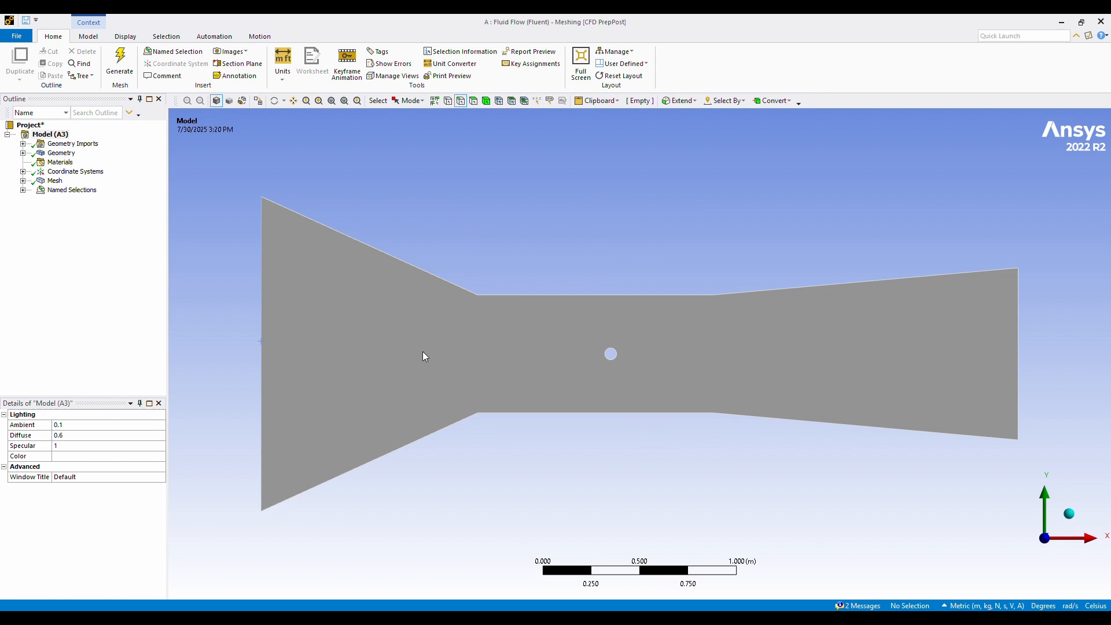
left_click(1019, 309)
type("nOutlet")
key("Return")
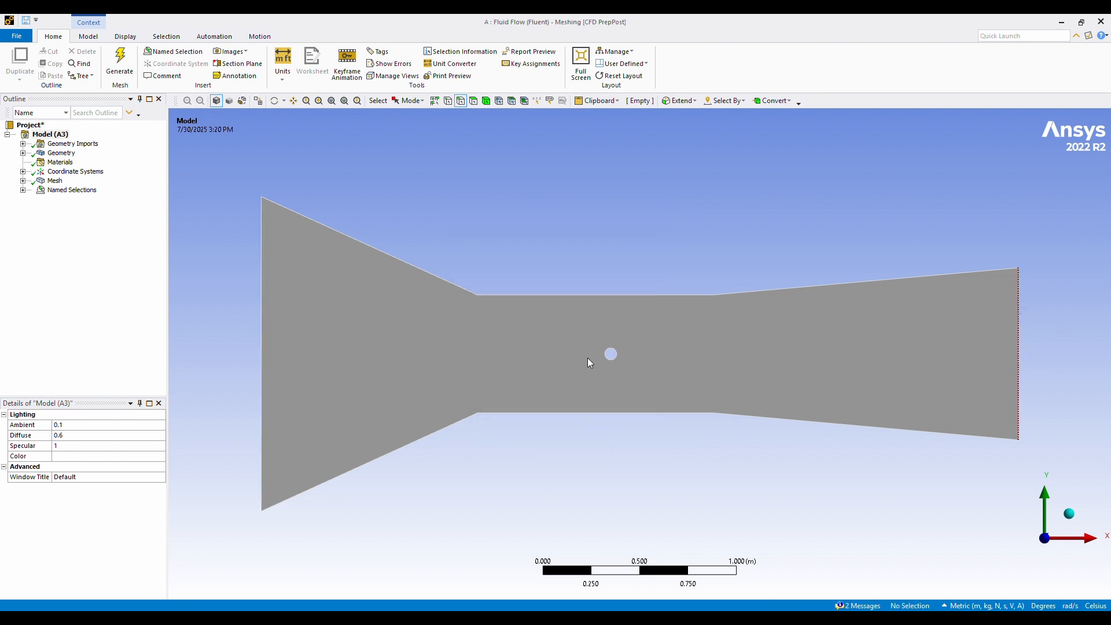
Create a named selection "Circle wall" from the small circle's edge and check the walls and inlet selections.
left_click(641, 344)
type("nCircle wall")
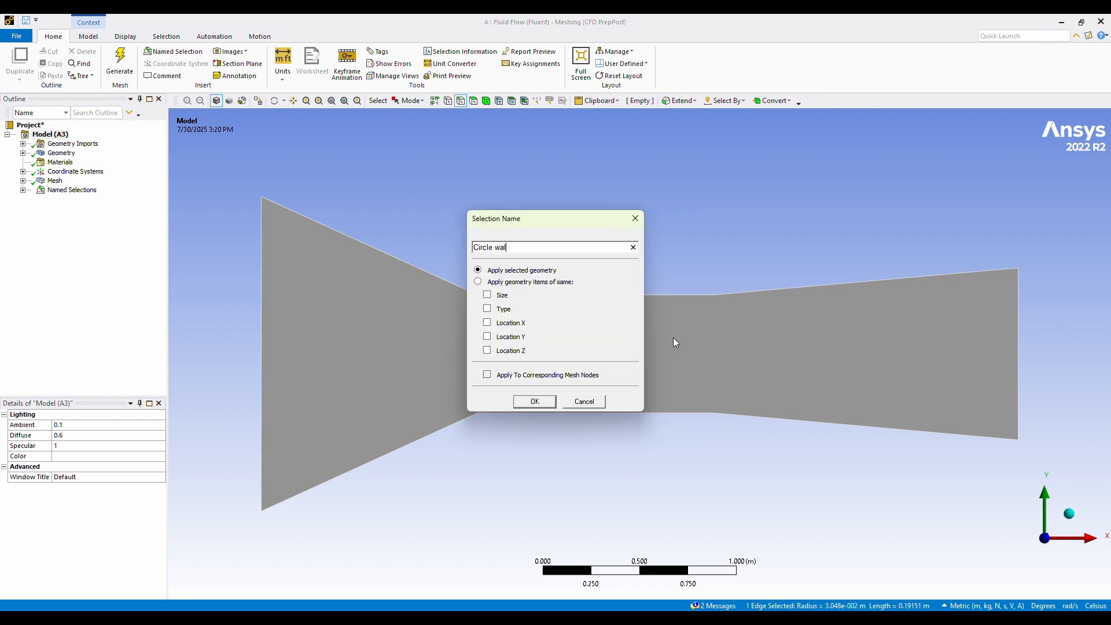
key("Return")
left_click(22, 189)
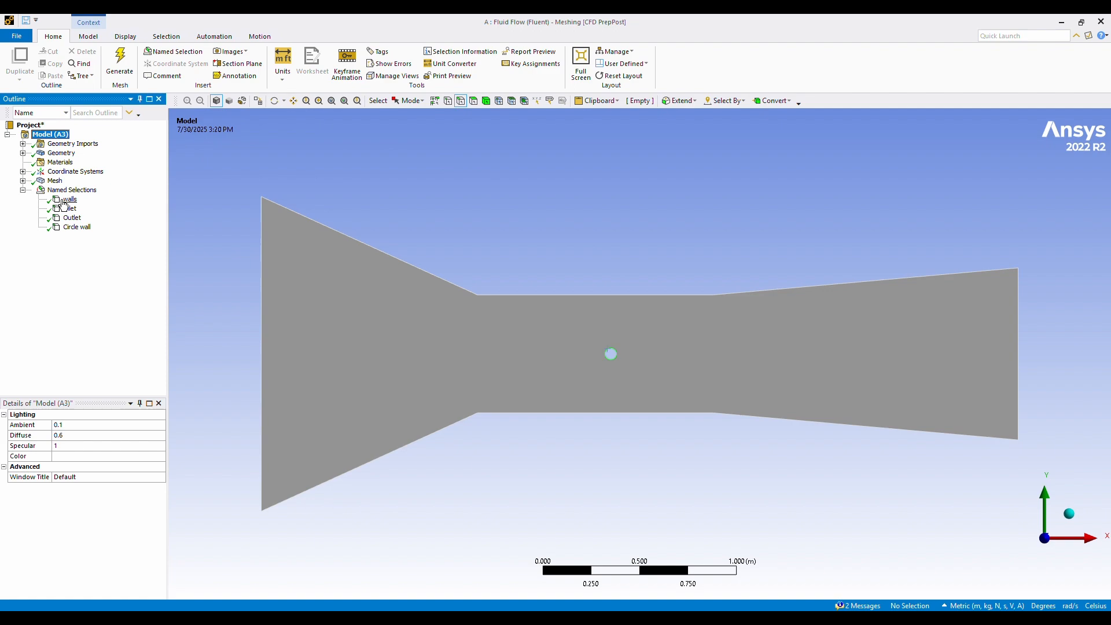
left_click(58, 199)
left_click(61, 209)
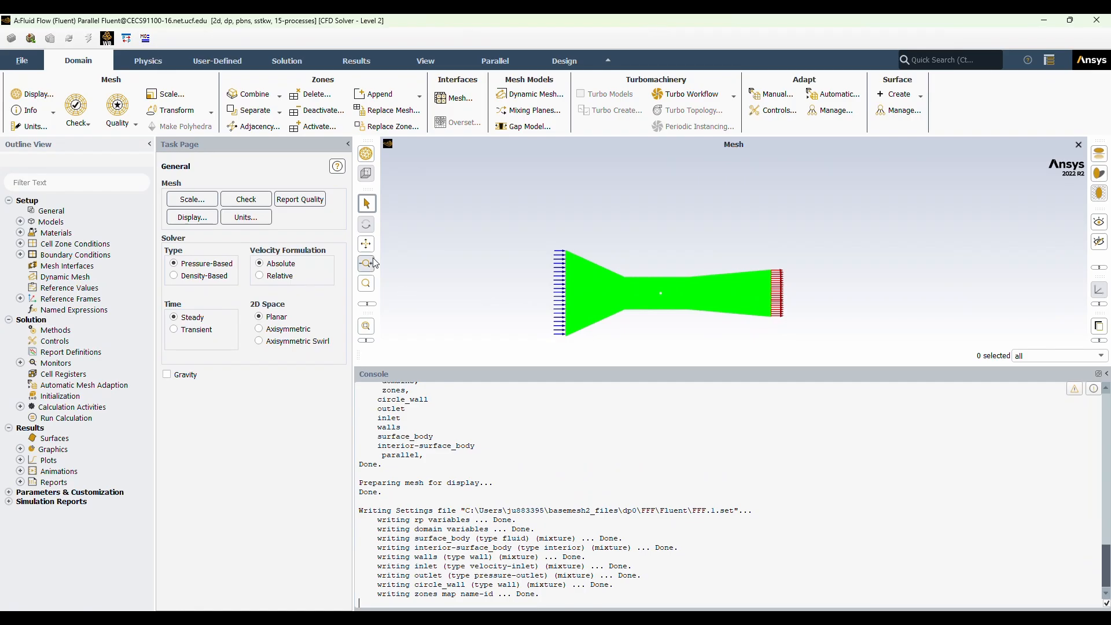
Switch to Fluent, check the duct mesh and enable the Energy equation.
left_click(367, 244)
scroll(625, 258, "up", 5)
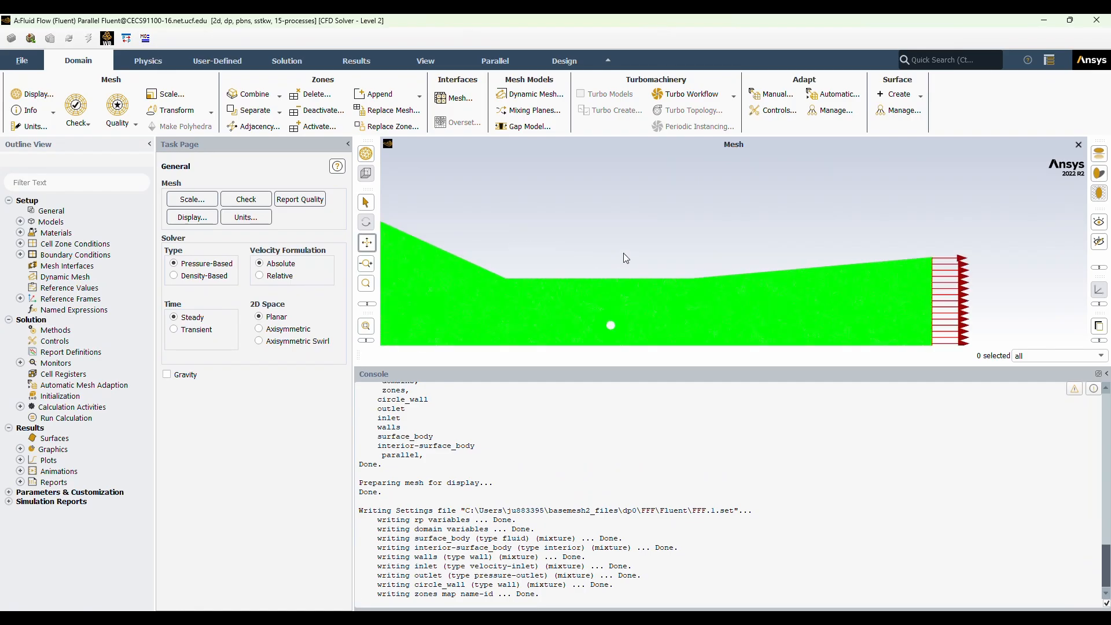
left_click_drag(625, 313, 637, 263)
scroll(637, 263, "up", 3)
scroll(724, 221, "down", 5)
double_click(64, 224)
double_click(70, 244)
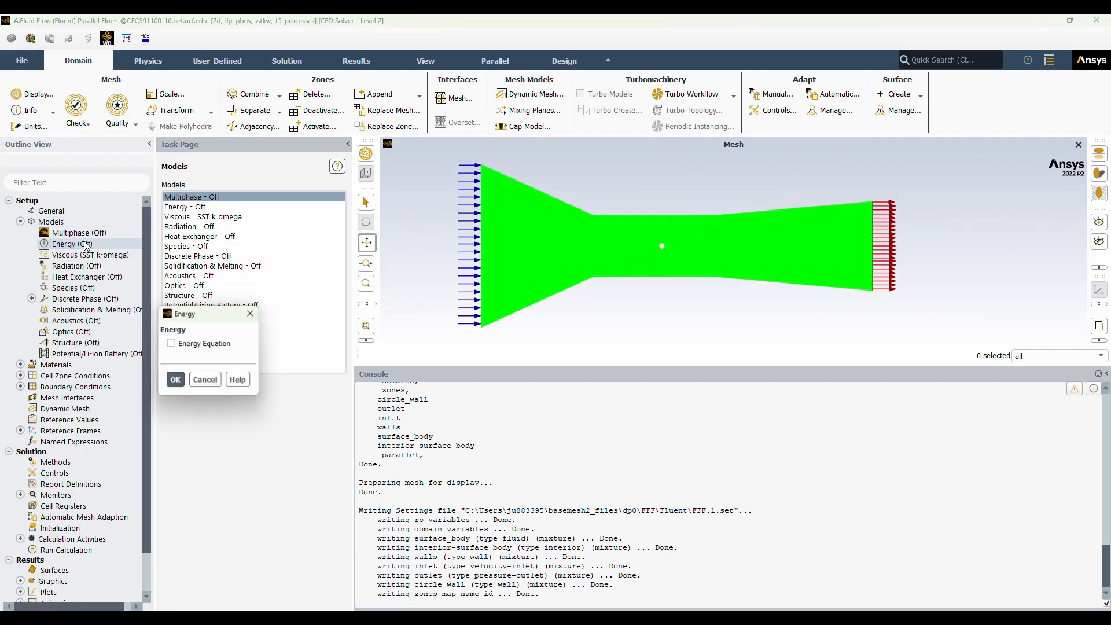
left_click(174, 345)
left_click(176, 382)
Set the viscous model to standard k-epsilon with Enhanced Wall Treatment, including Pressure Gradient Effects and Thermal Effects.
double_click(87, 255)
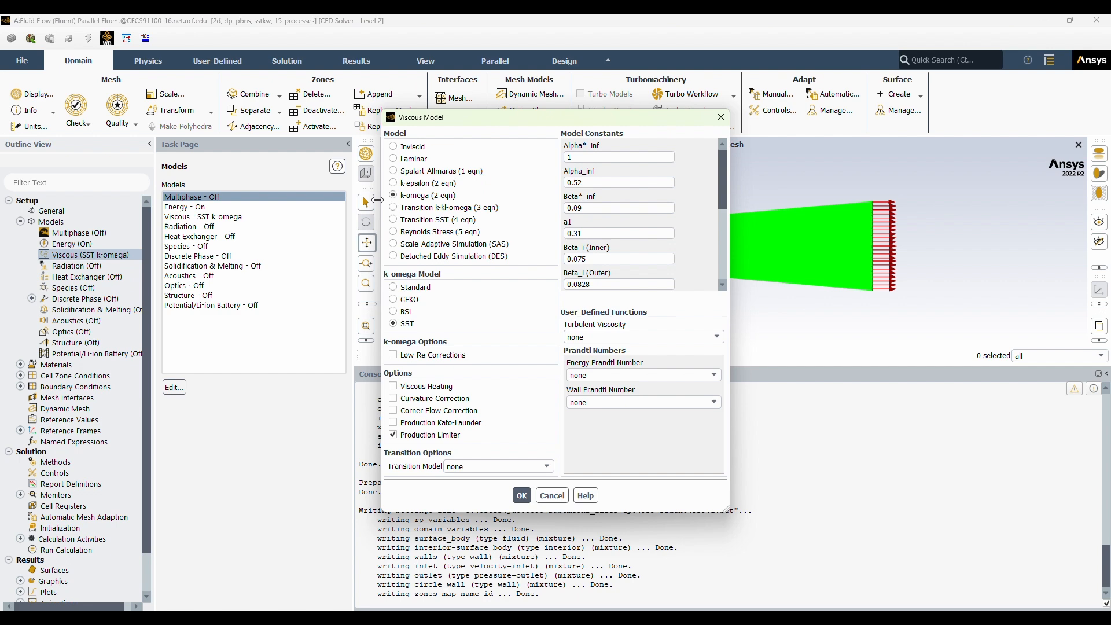
left_click(393, 183)
left_click(393, 379)
left_click(393, 435)
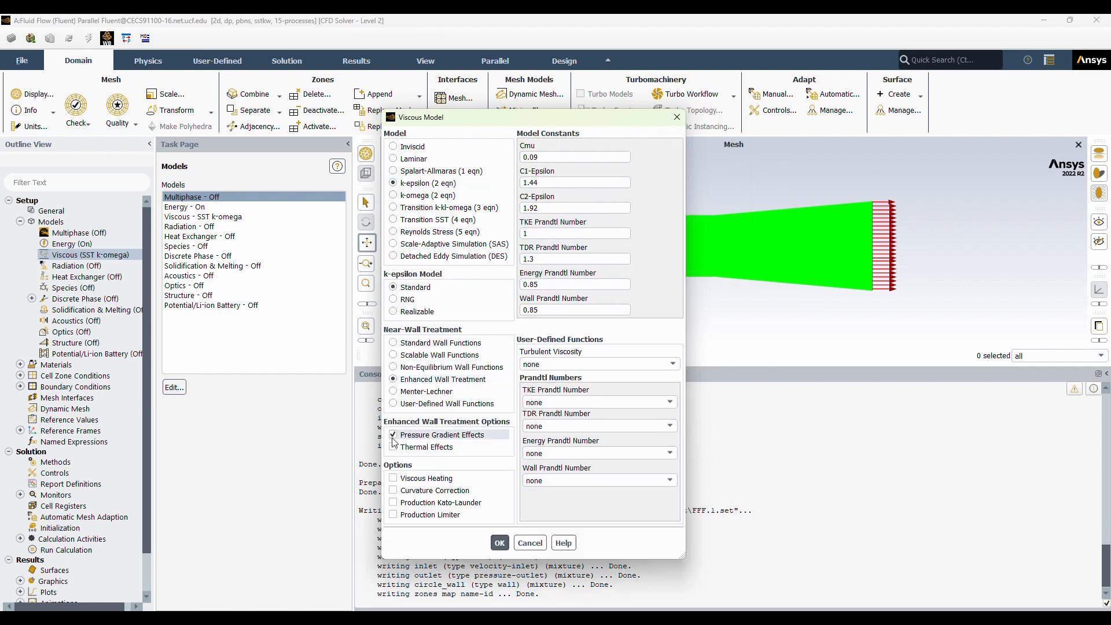
left_click(500, 543)
Check the air material defined for the fluid.
double_click(58, 365)
double_click(177, 207)
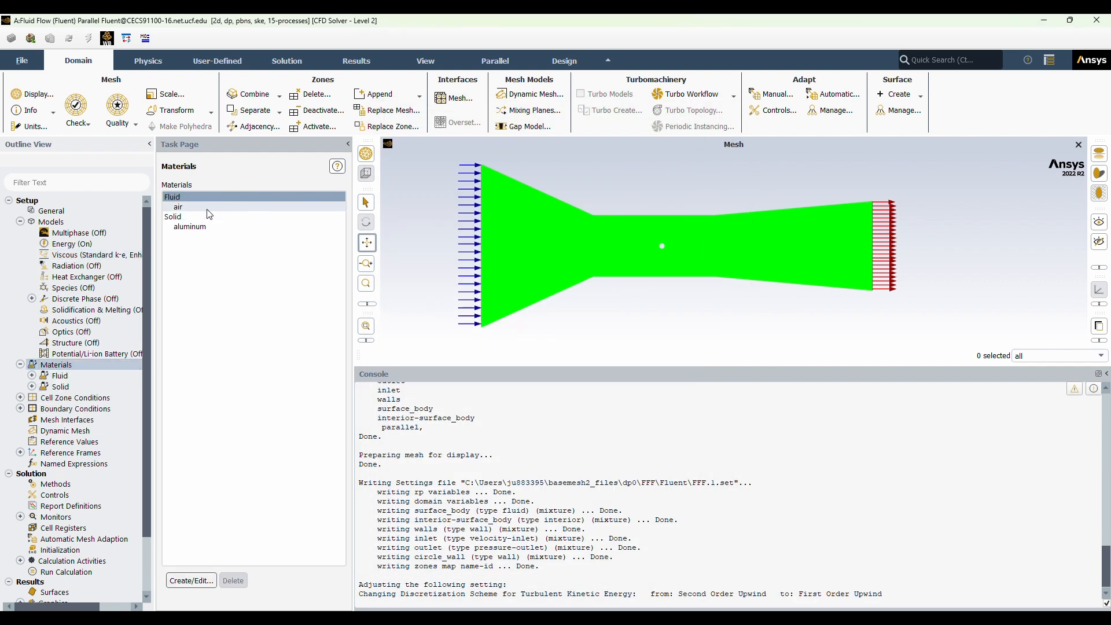
left_click(595, 455)
Set the inlet boundary's velocity magnitude to 5.625 m/s and compute the reference values from the inlet.
left_click(74, 443)
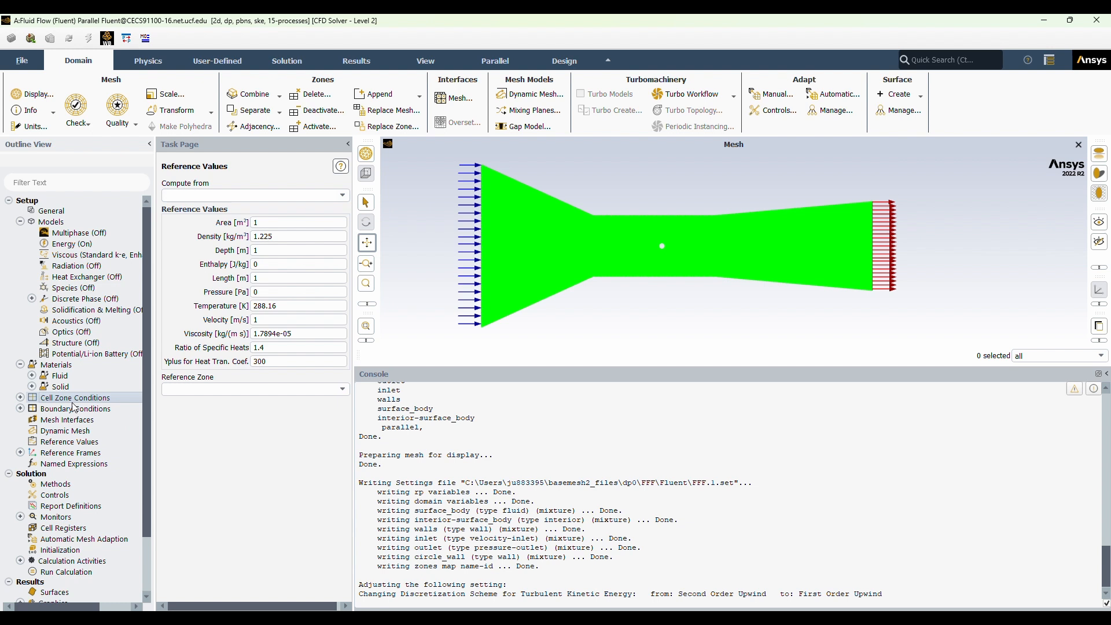
double_click(75, 398)
double_click(75, 420)
double_click(58, 431)
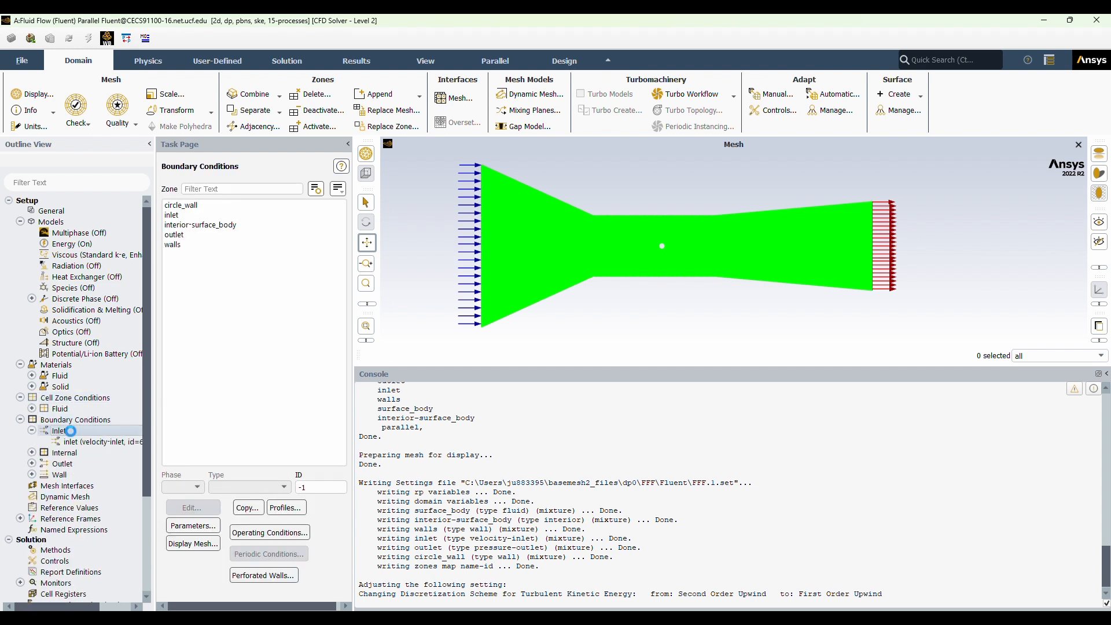
double_click(87, 441)
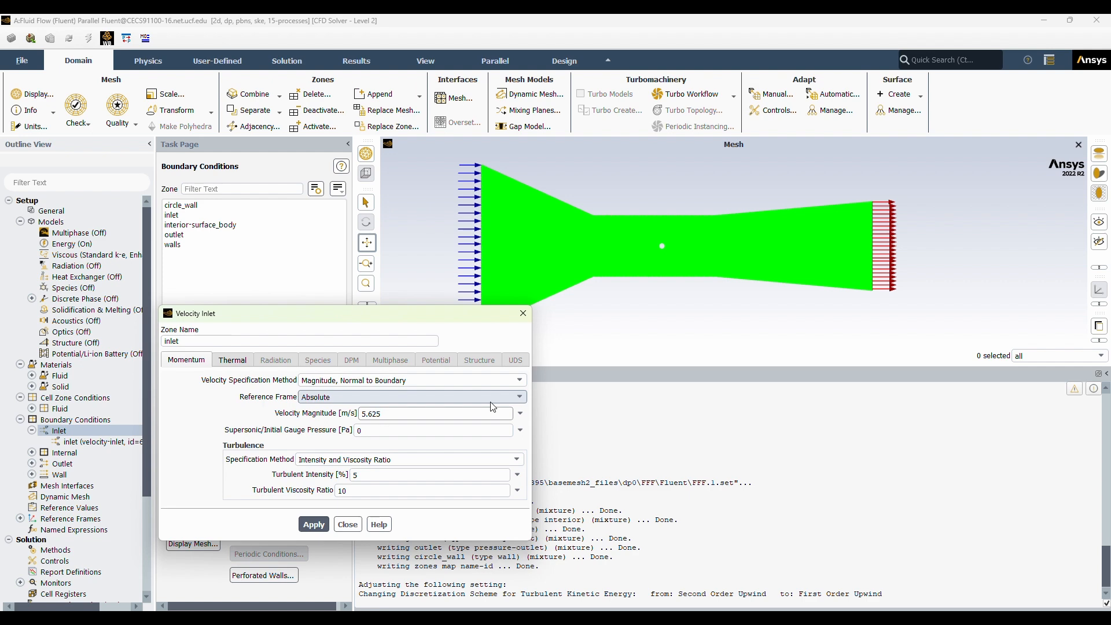
key("BackSpace")
type("4")
left_click(314, 524)
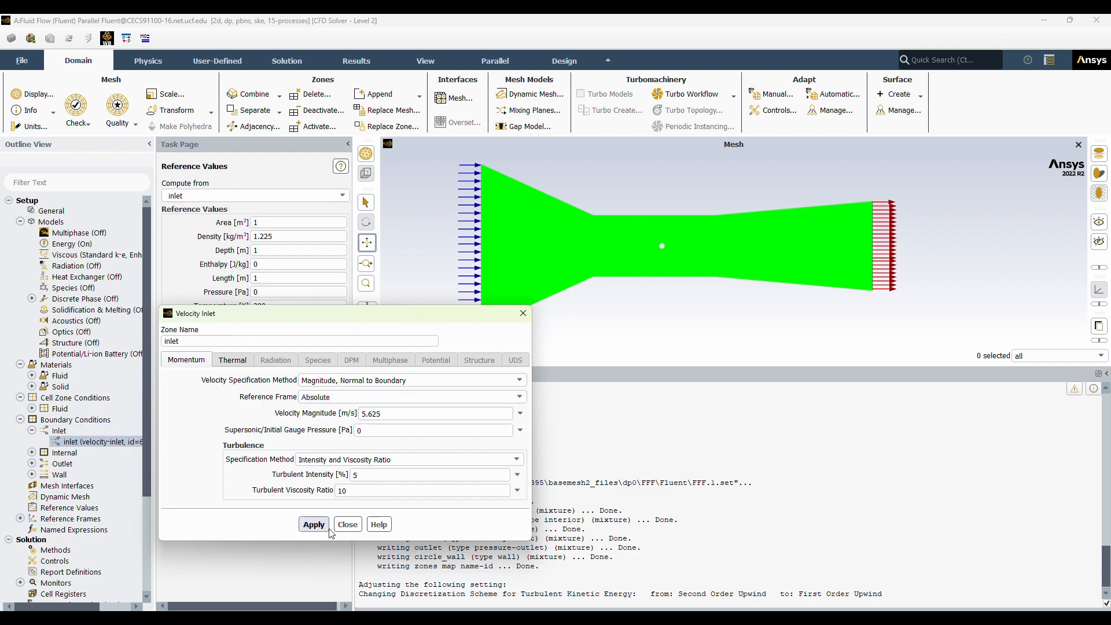
left_click(347, 524)
Initialize the solution with Hybrid Initialization.
scroll(81, 510, "down", 3)
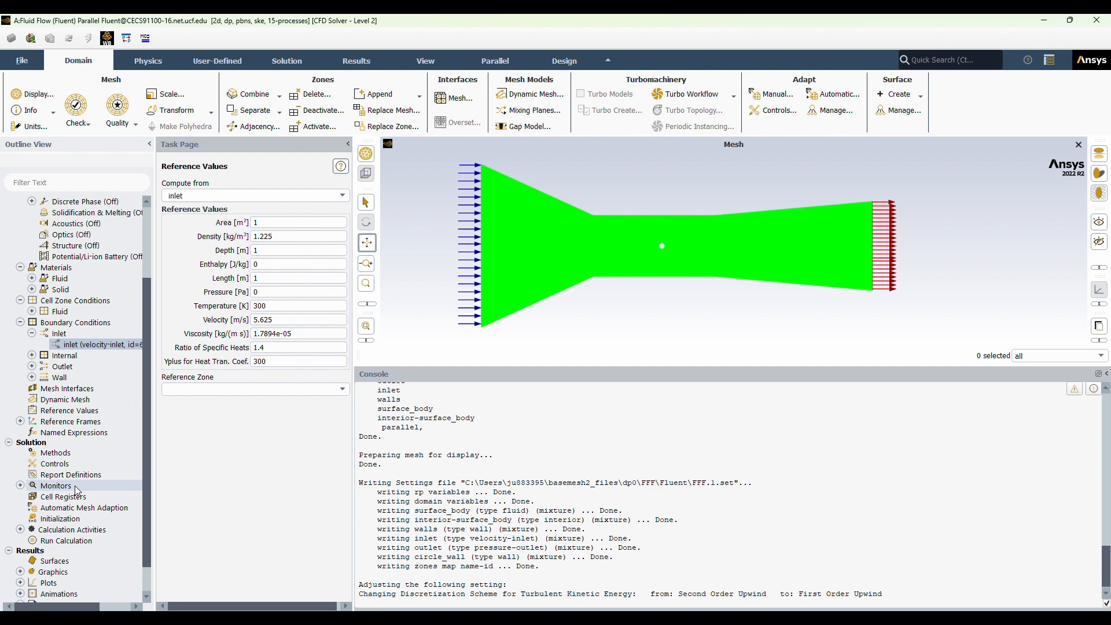
left_click(83, 516)
left_click(191, 231)
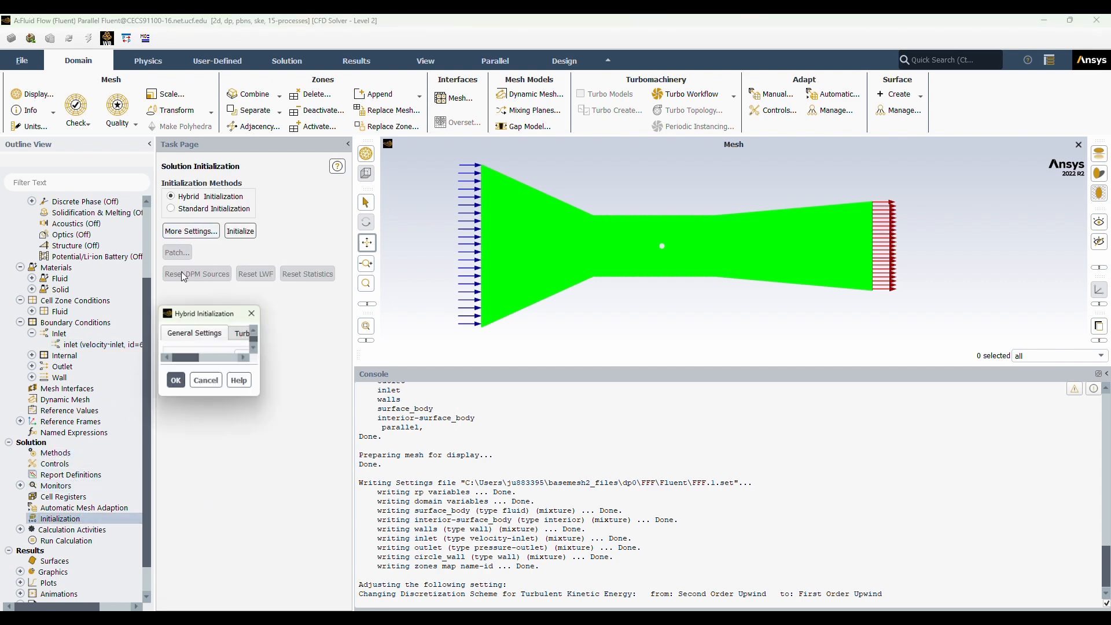
left_click(234, 531)
left_click(240, 231)
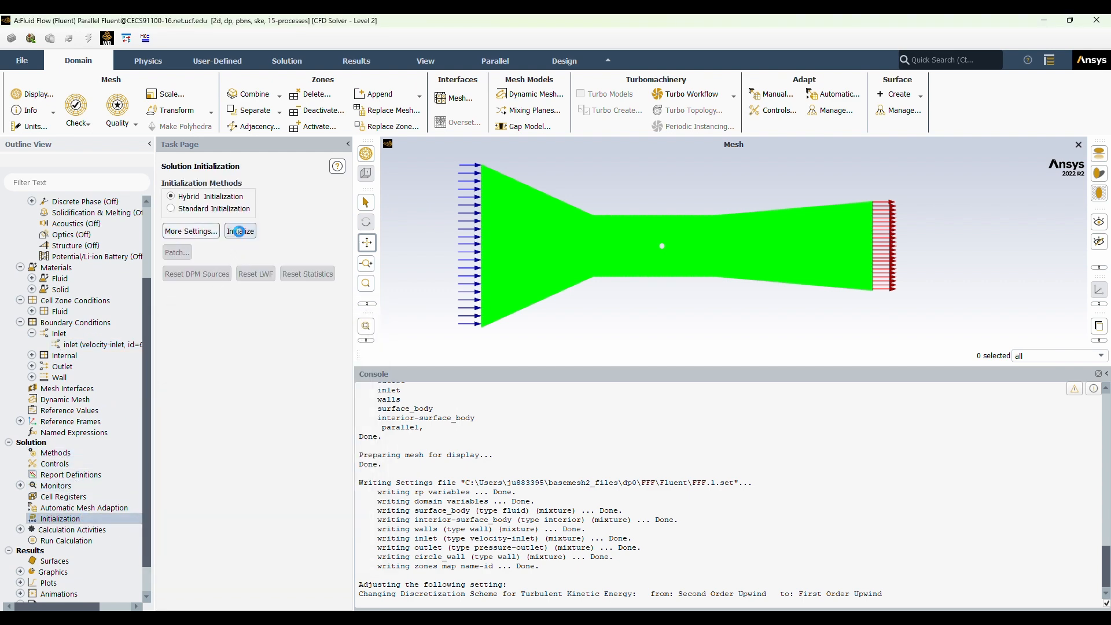
Run the calculation with 250 iterations.
scroll(58, 519, "down", 1)
left_click(64, 508)
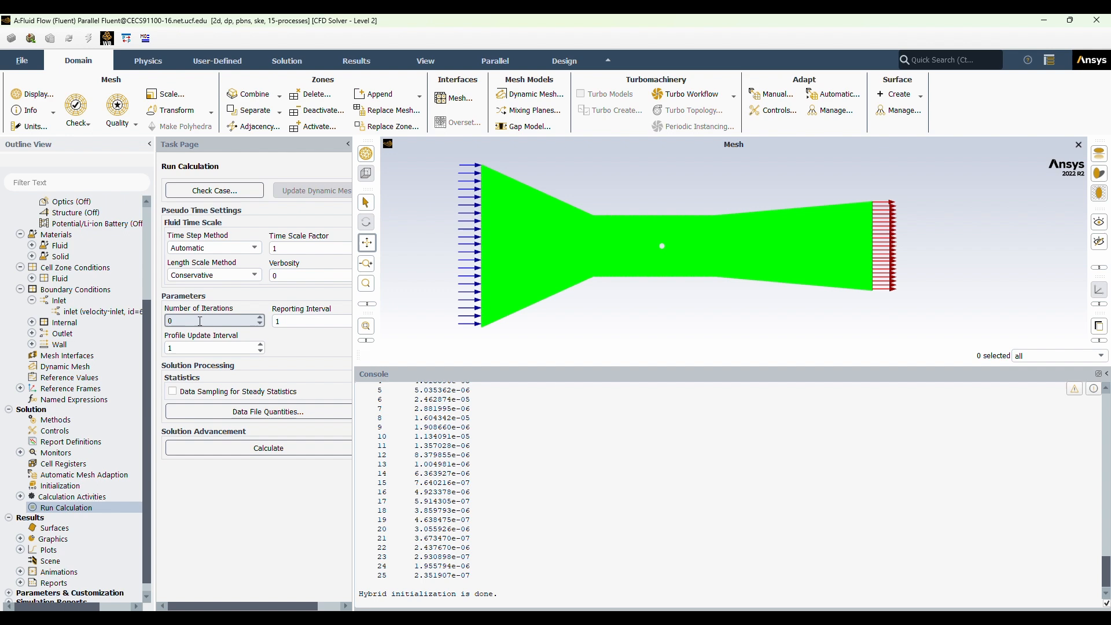
left_click(233, 448)
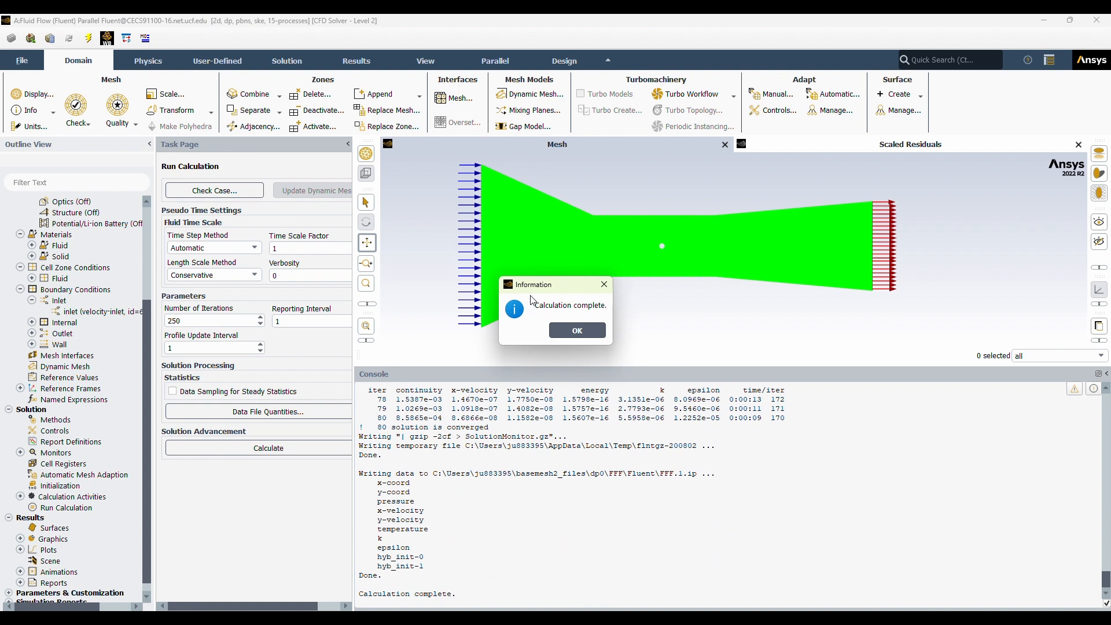
left_click(577, 331)
Create and display a filled static pressure contour named "pressure-contour" on the duct and circle surfaces.
double_click(53, 539)
double_click(67, 561)
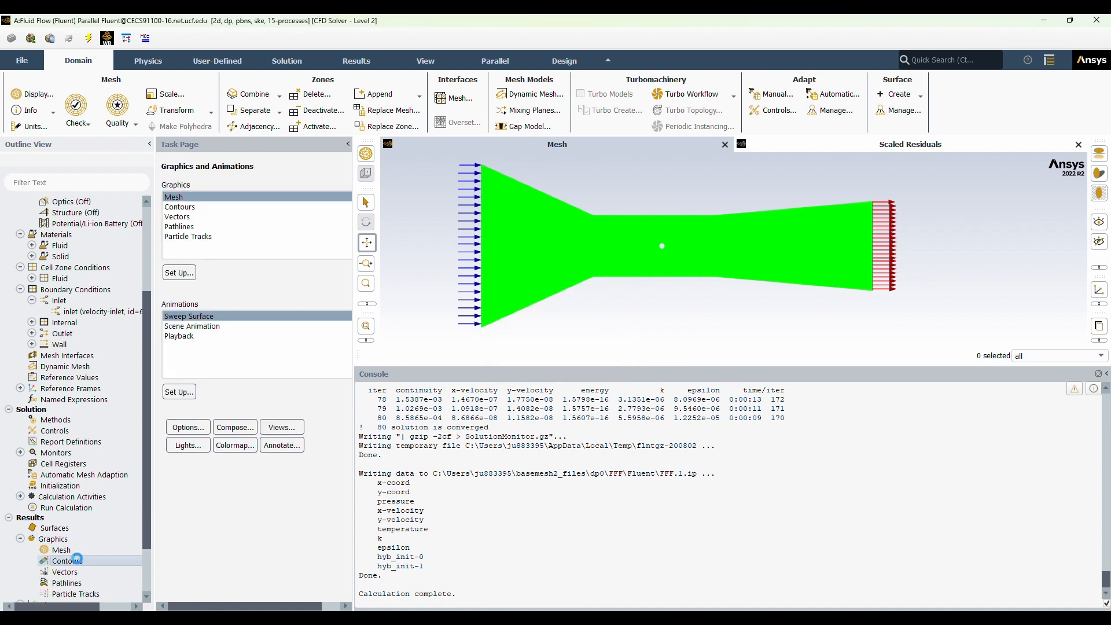
left_click_drag(270, 487, 275, 447)
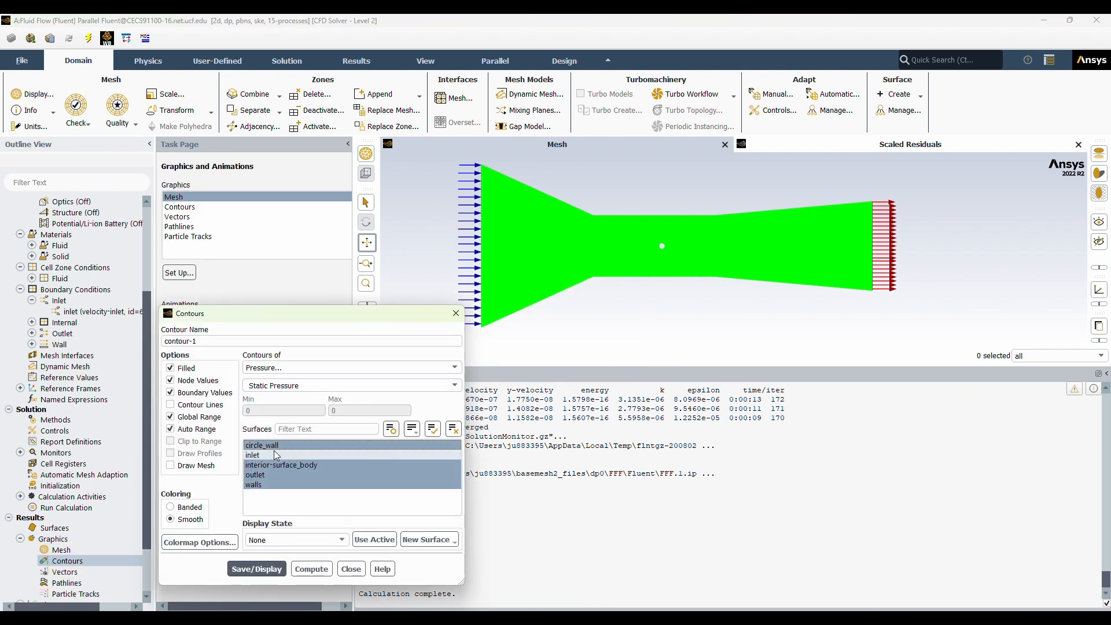
triple_click(214, 341)
type("pressure-")
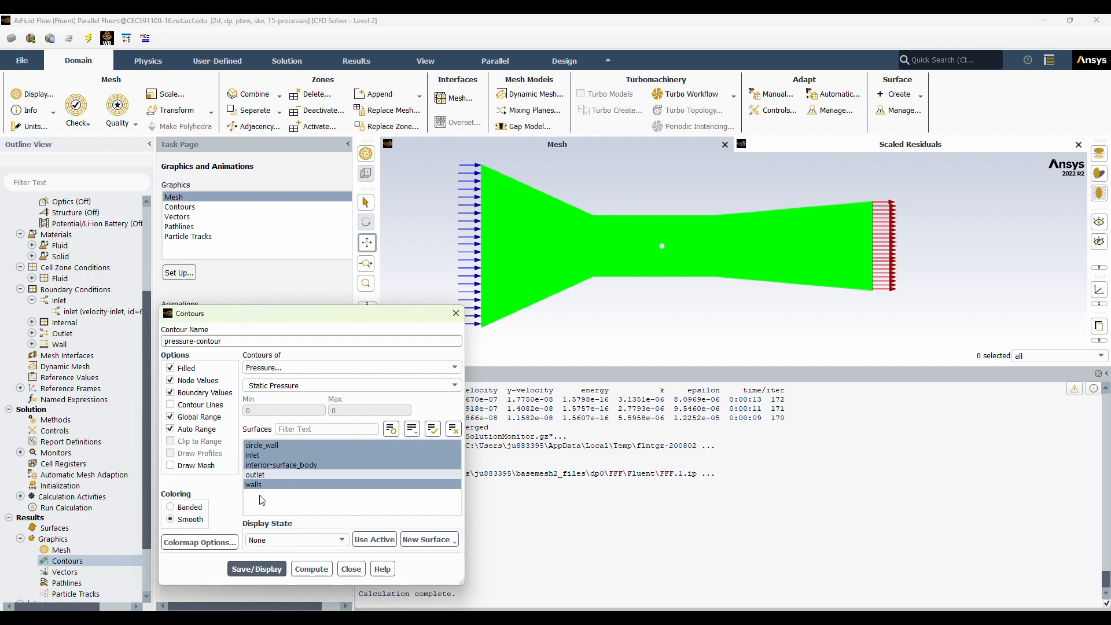
left_click(257, 569)
left_click(352, 569)
Enlarge the graphics area and examine the pressure contours around the circle and along the duct.
scroll(564, 269, "up", 5)
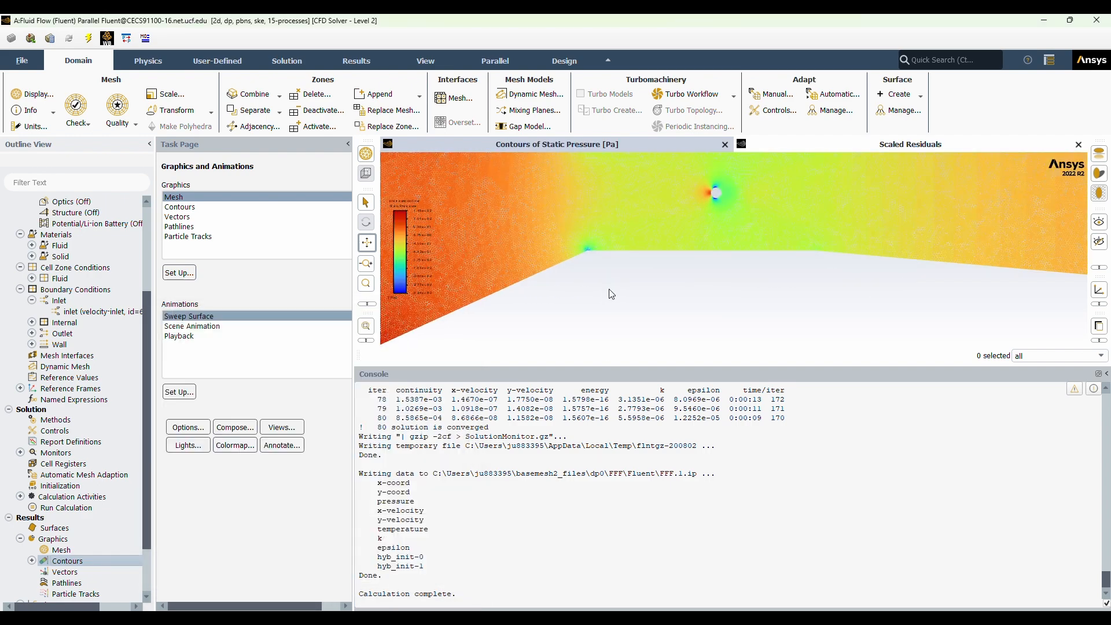
left_click_drag(607, 368, 598, 537)
scroll(665, 403, "down", 5)
left_click_drag(687, 283, 665, 348)
scroll(665, 404, "up", 5)
scroll(673, 379, "down", 5)
scroll(666, 347, "down", 1)
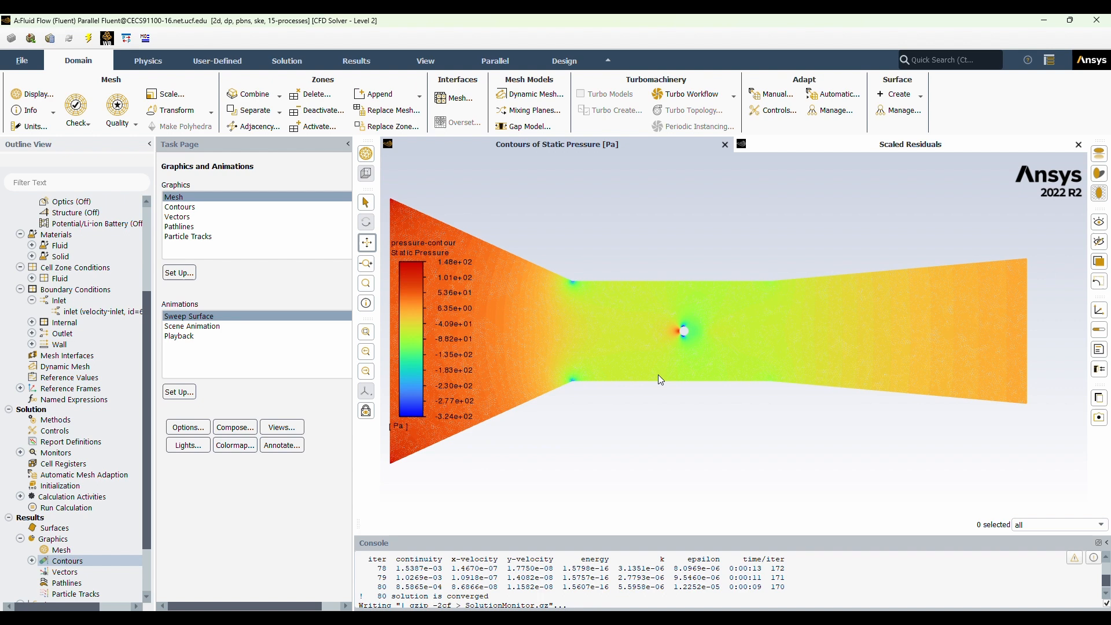
Create and display a velocity magnitude contour named "velocity-contour" on all surfaces and inspect the flow around the circle.
right_click(64, 561)
left_click(87, 476)
left_click(347, 367)
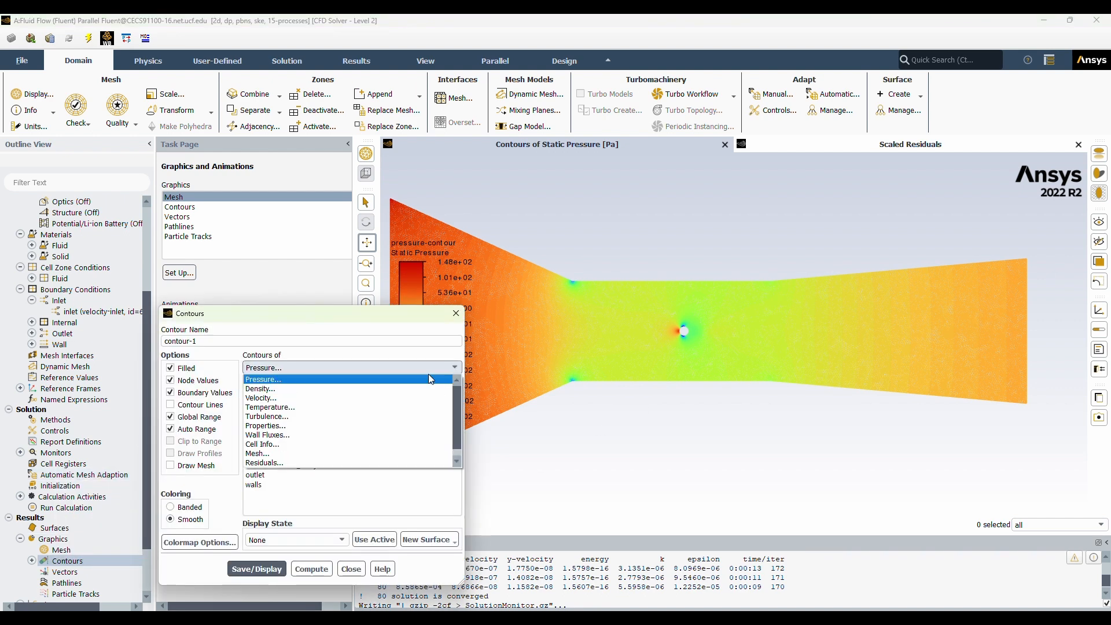
left_click(290, 399)
left_click_drag(272, 486, 275, 443)
triple_click(206, 341)
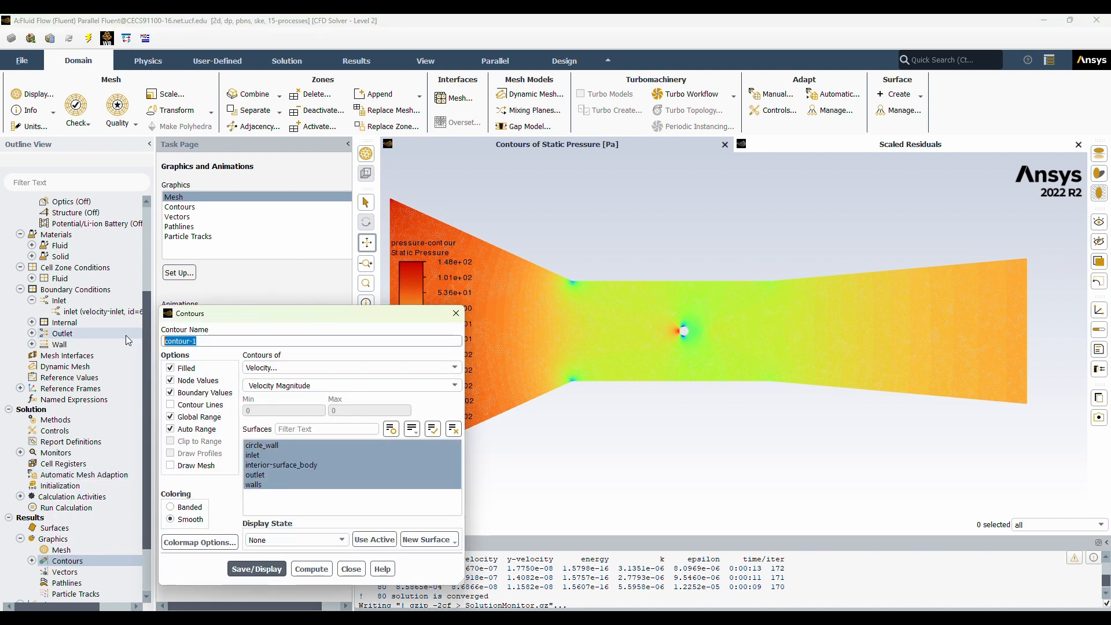
type("velocity-contour")
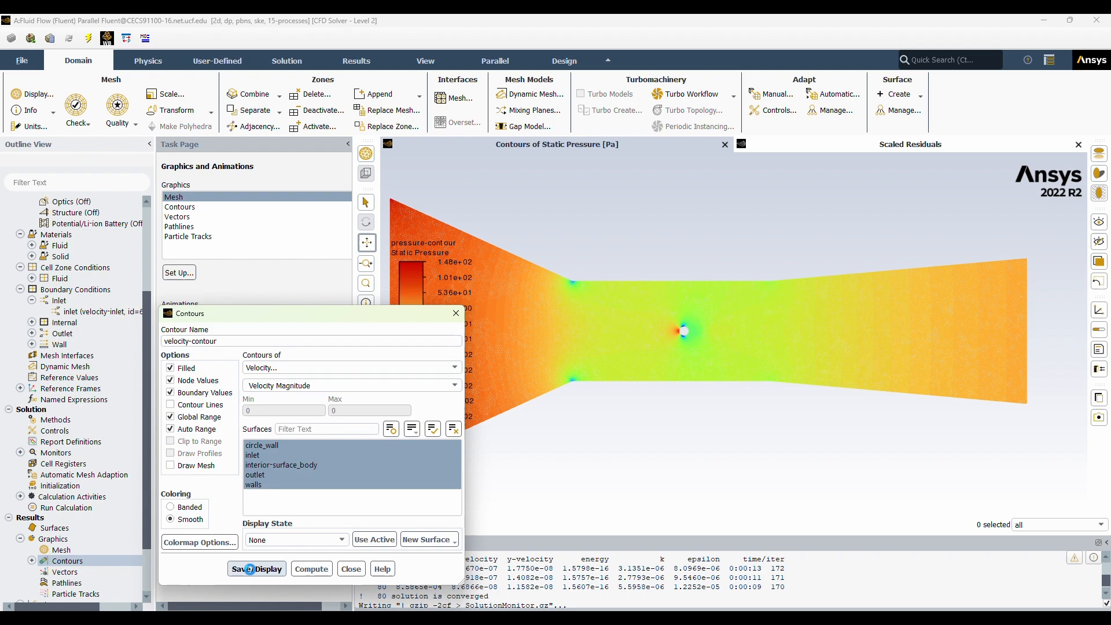
left_click(257, 569)
left_click(351, 569)
scroll(641, 329, "up", 5)
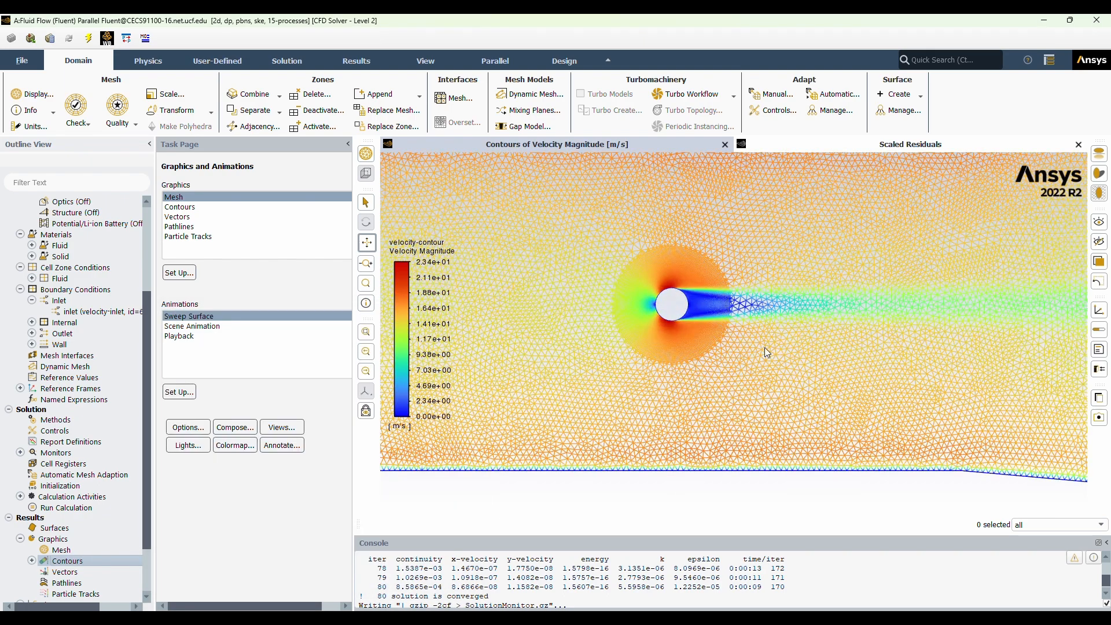
scroll(789, 413, "down", 4)
scroll(758, 338, "down", 2)
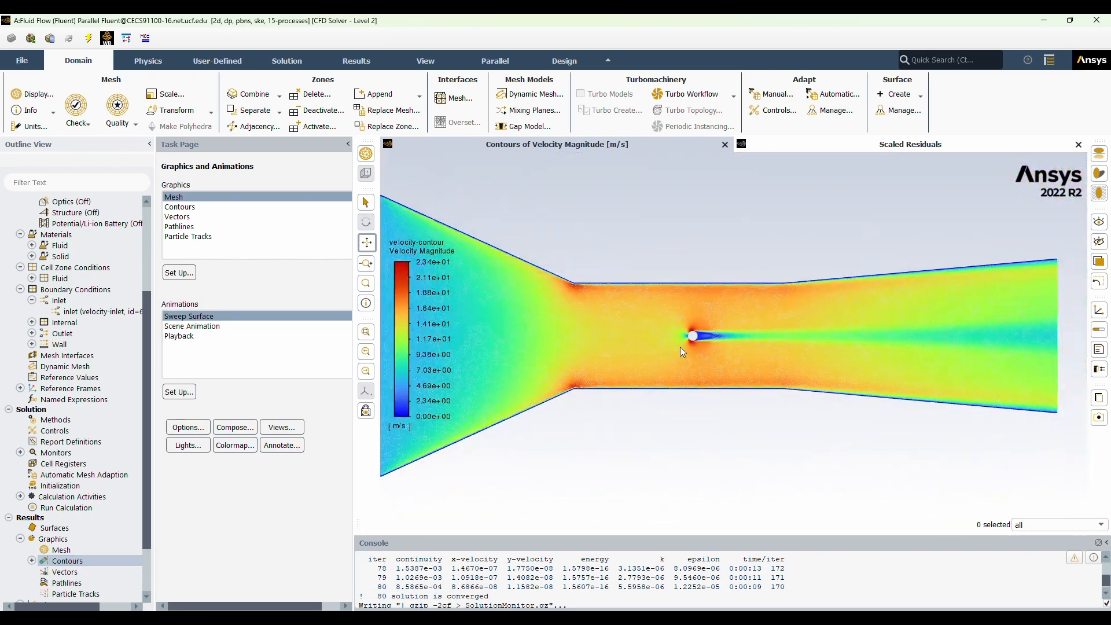
Plot Pressure Coefficient on circle_wall as an XY plot named "pressure-coefficient-distribution" with Order Points enabled.
scroll(70, 521, "down", 3)
double_click(64, 528)
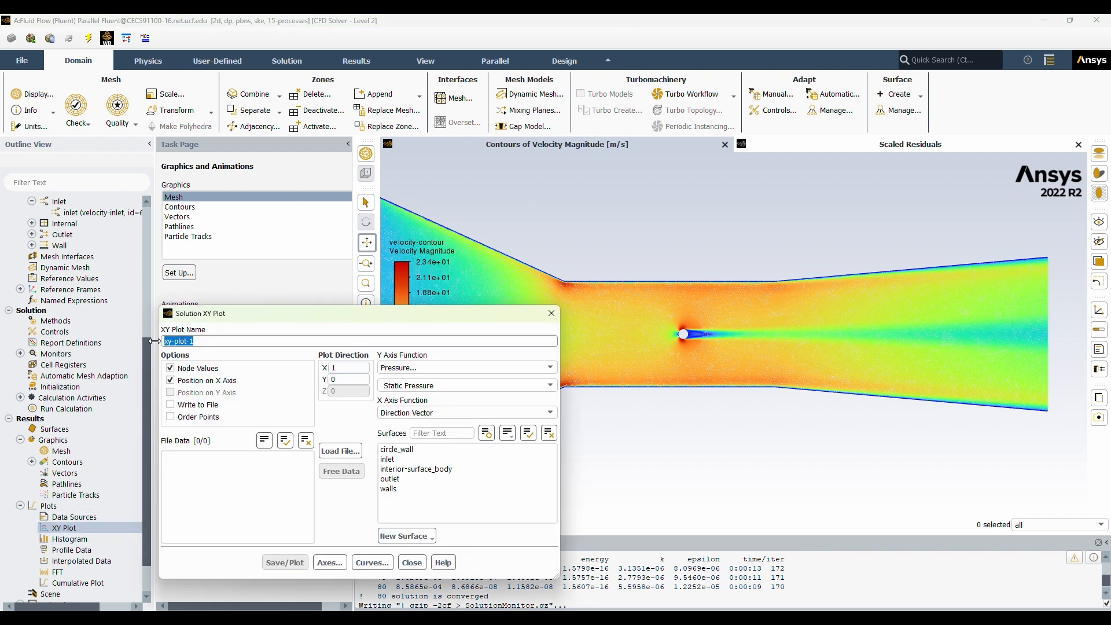
type("pressure-coefficient-distribution")
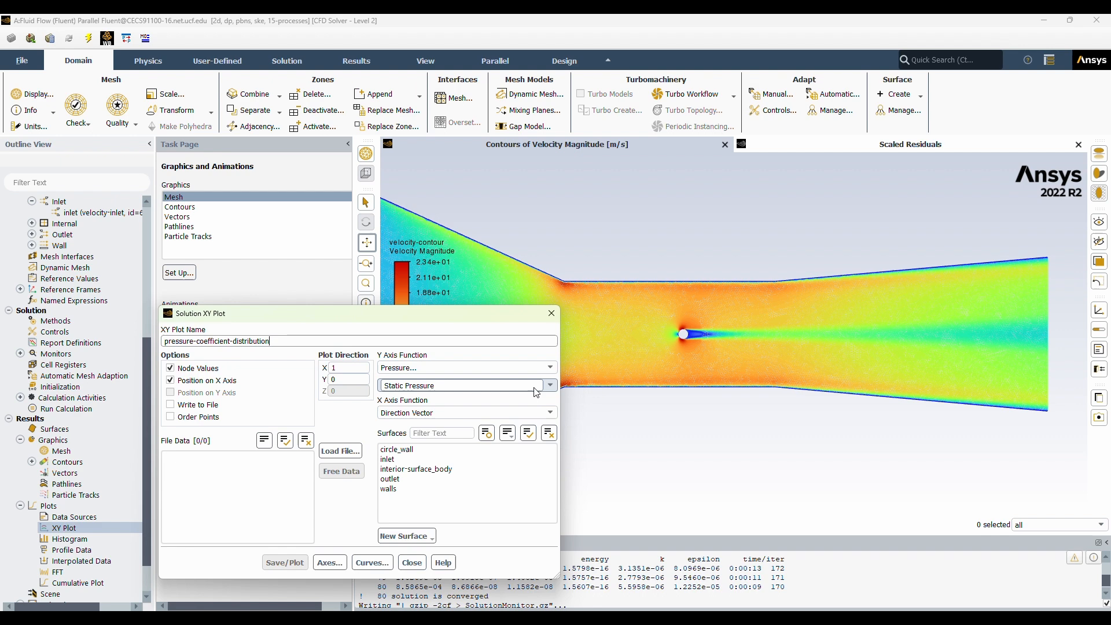
left_click(467, 385)
left_click(417, 398)
left_click(424, 451)
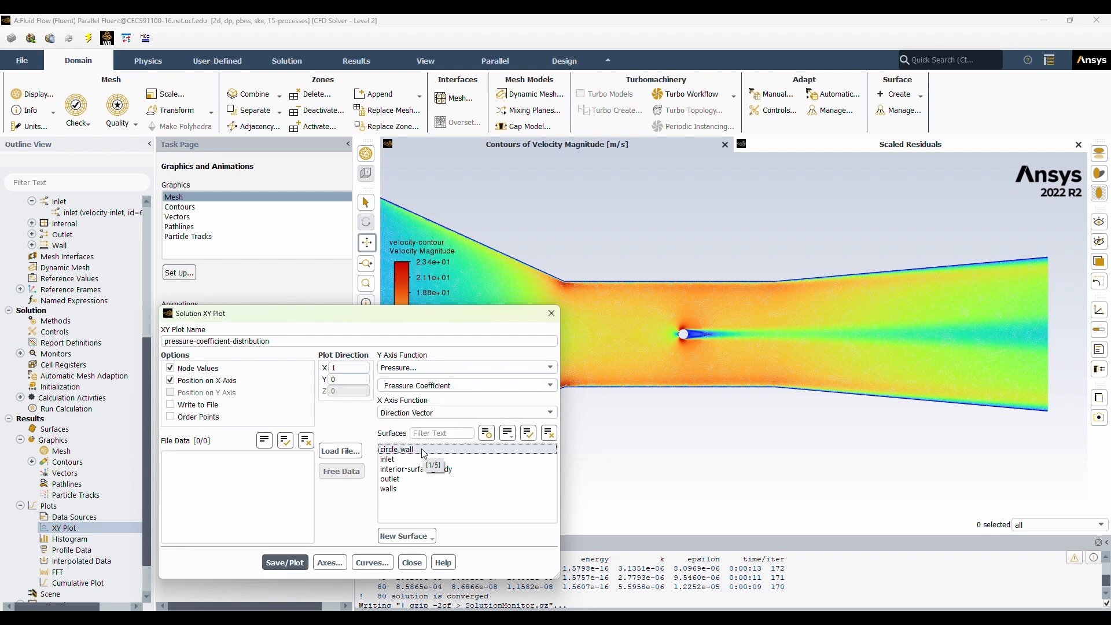
left_click(285, 563)
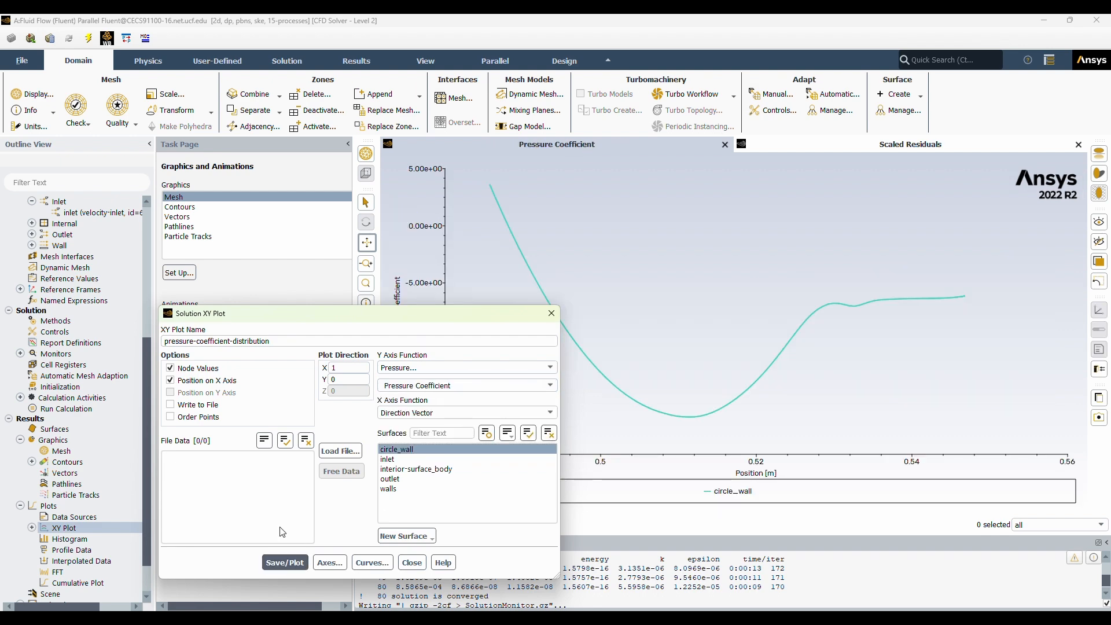
left_click(174, 418)
left_click(285, 563)
left_click(412, 563)
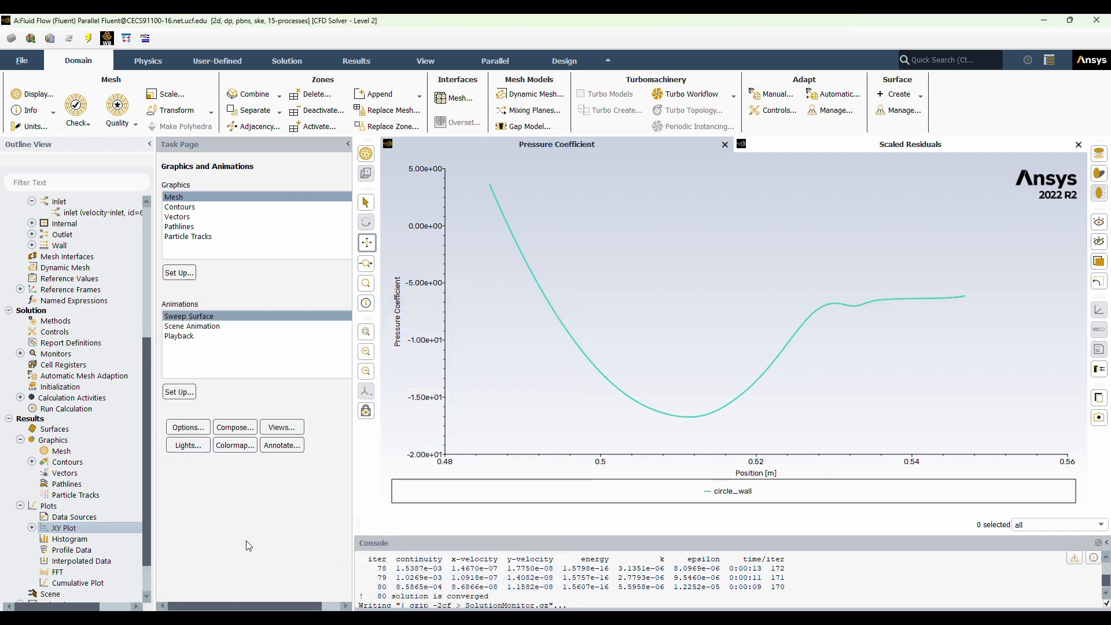
Create a drag coefficient report definition named "dragcoefficient" for circle_wall and compute its value.
scroll(99, 498, "down", 1)
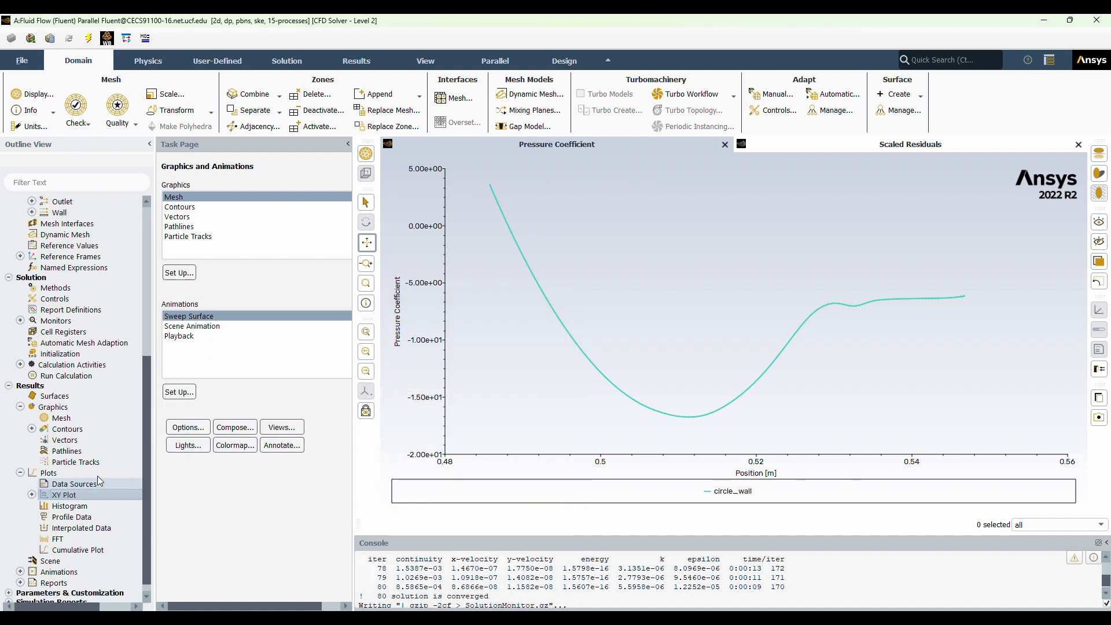
double_click(85, 313)
left_click(399, 287)
mouse_move(408, 331)
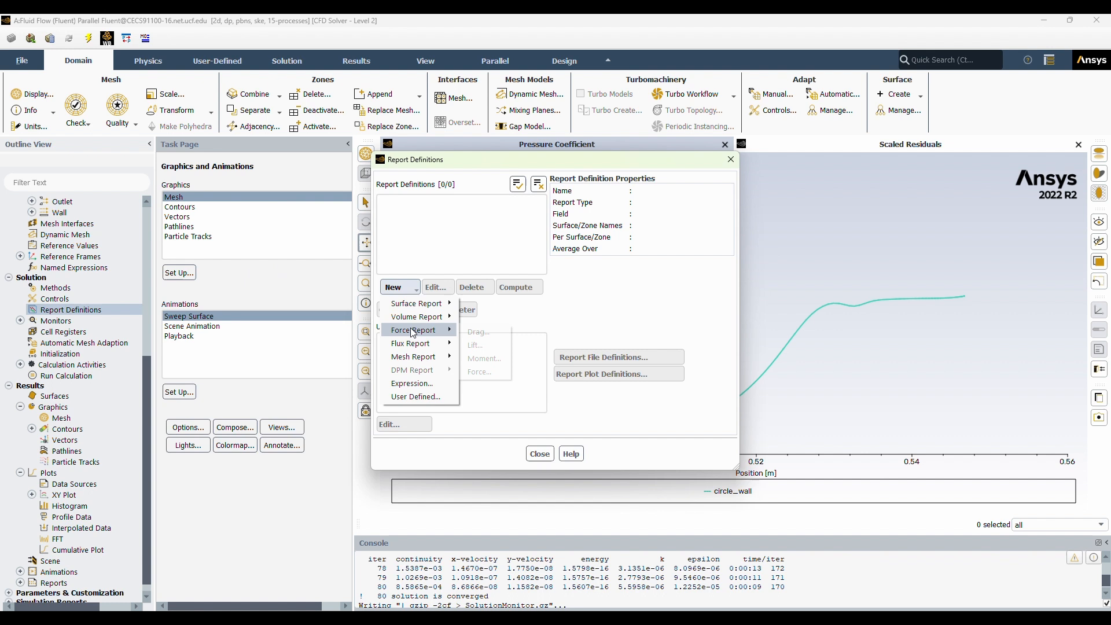
left_click(480, 331)
left_click(561, 204)
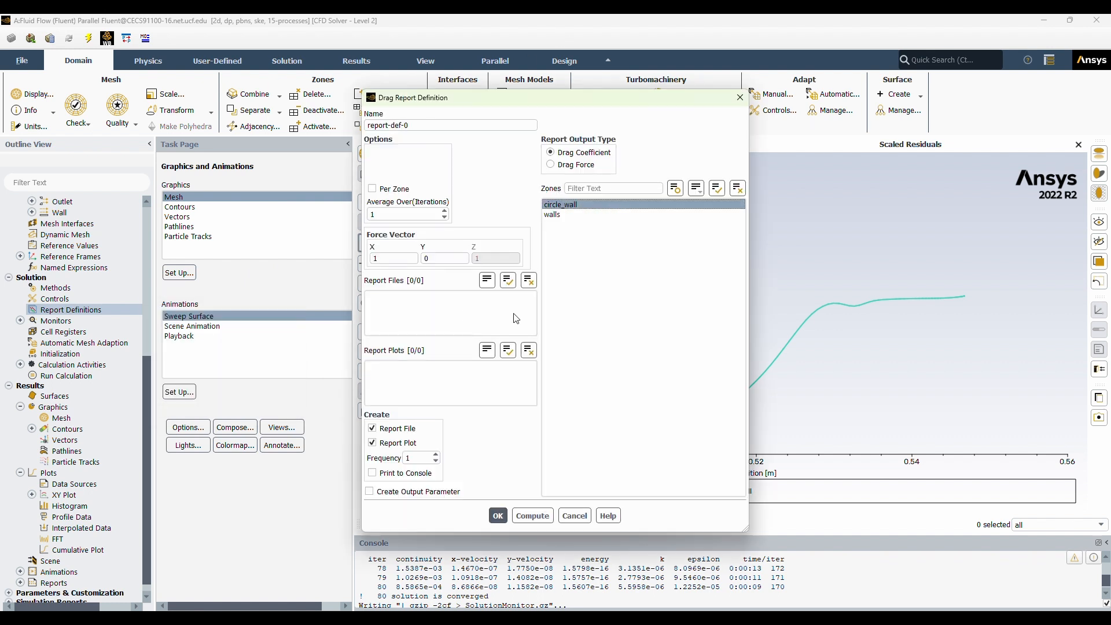
left_click_drag(444, 126, 310, 122)
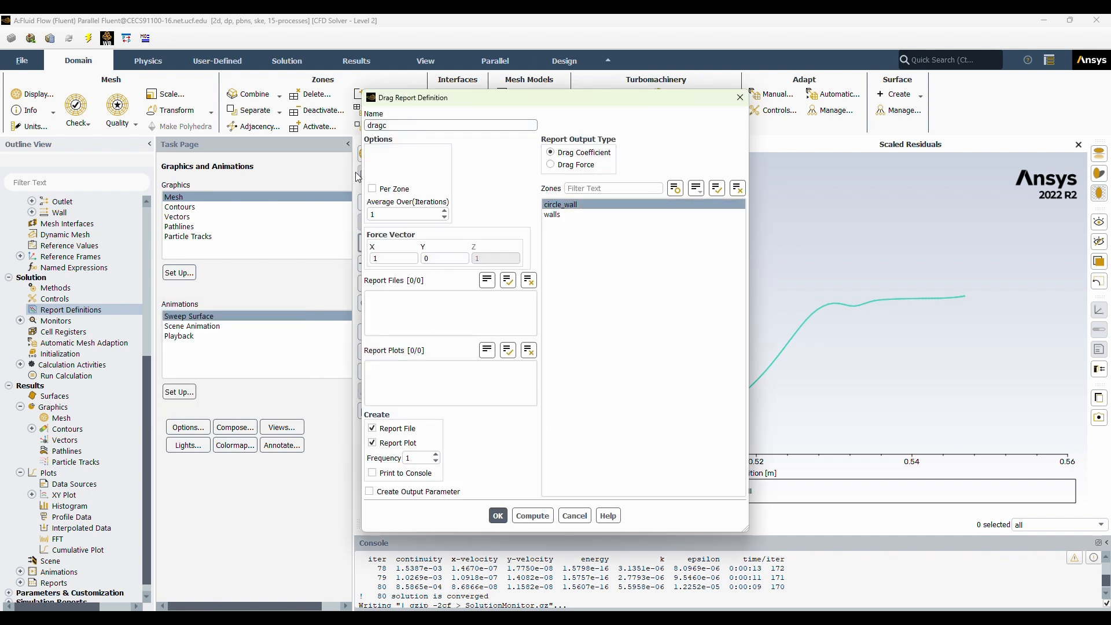
left_click(533, 516)
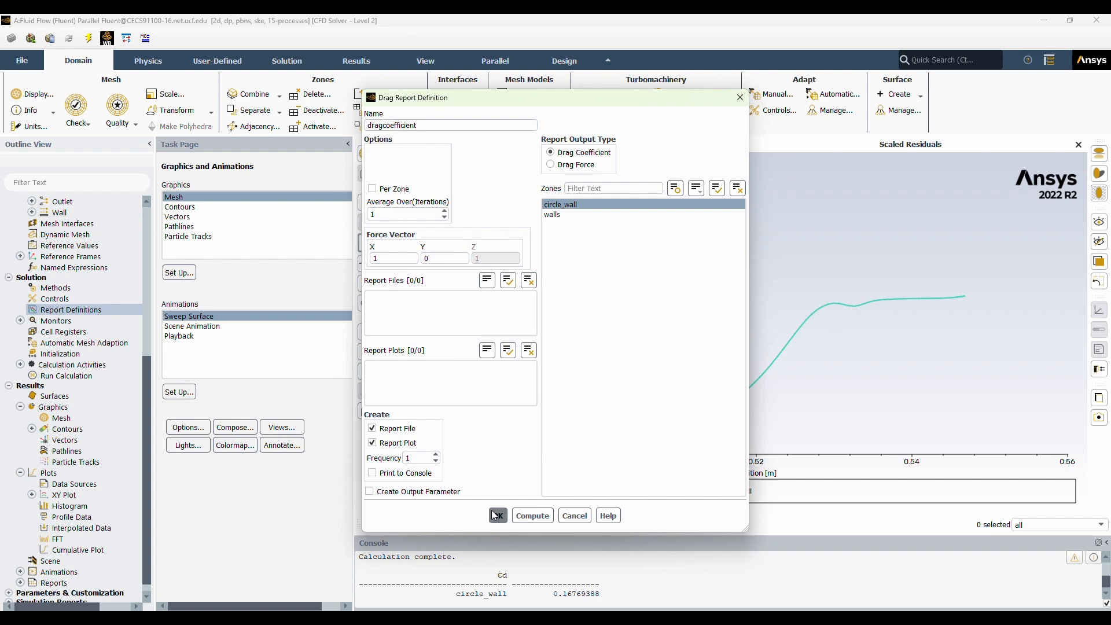
left_click(498, 516)
left_click(537, 453)
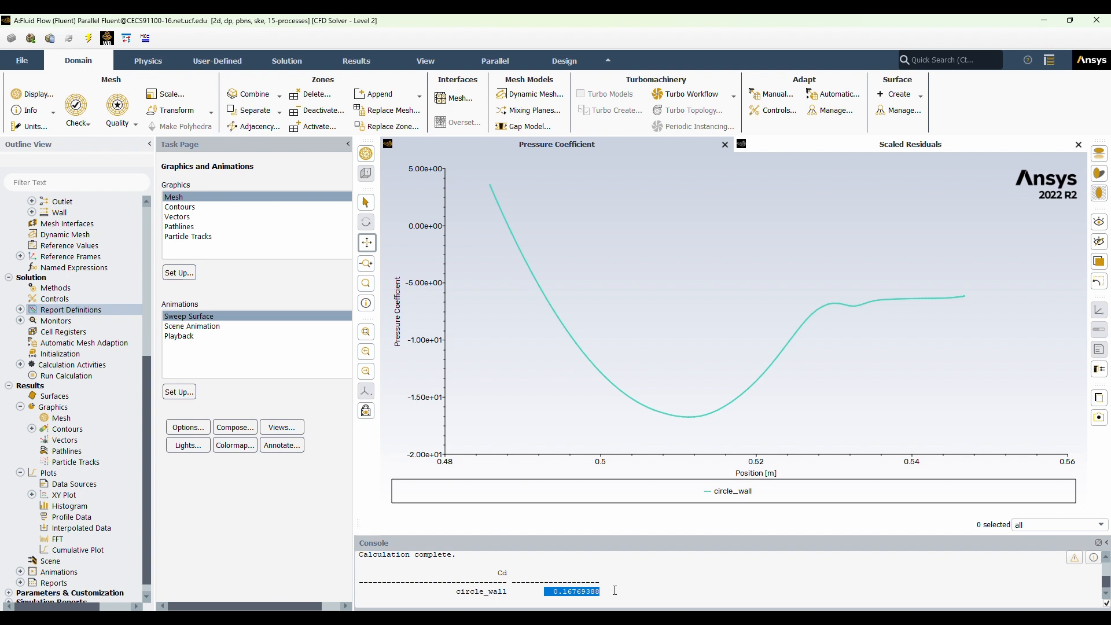
Print the force report for circle_wall with the direction vector X 1, Y 0.
left_click(312, 505)
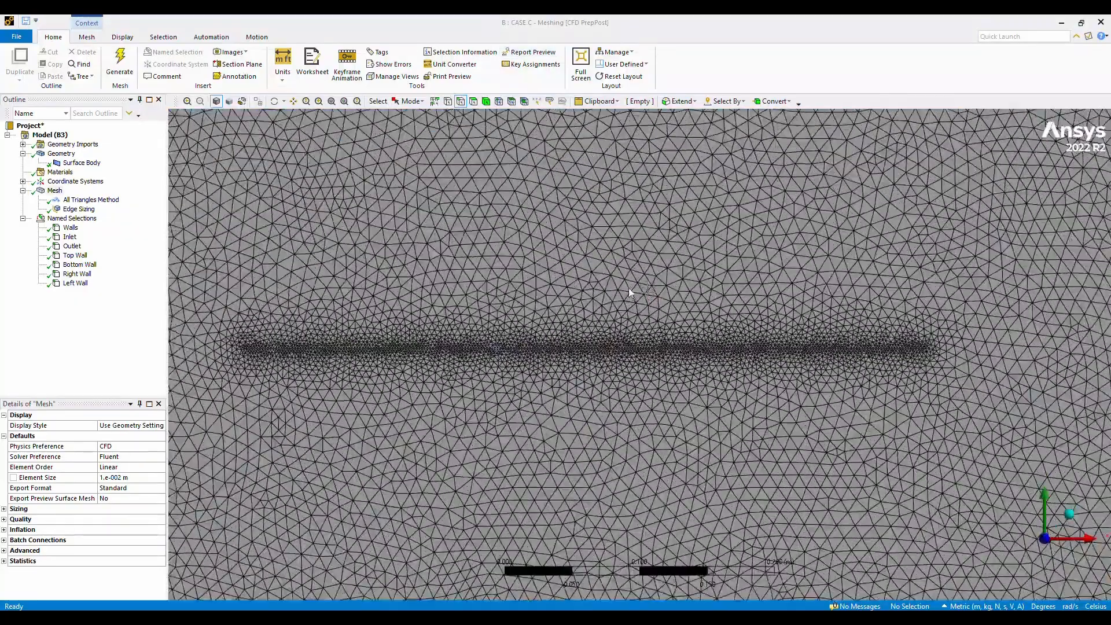
left_click(91, 210)
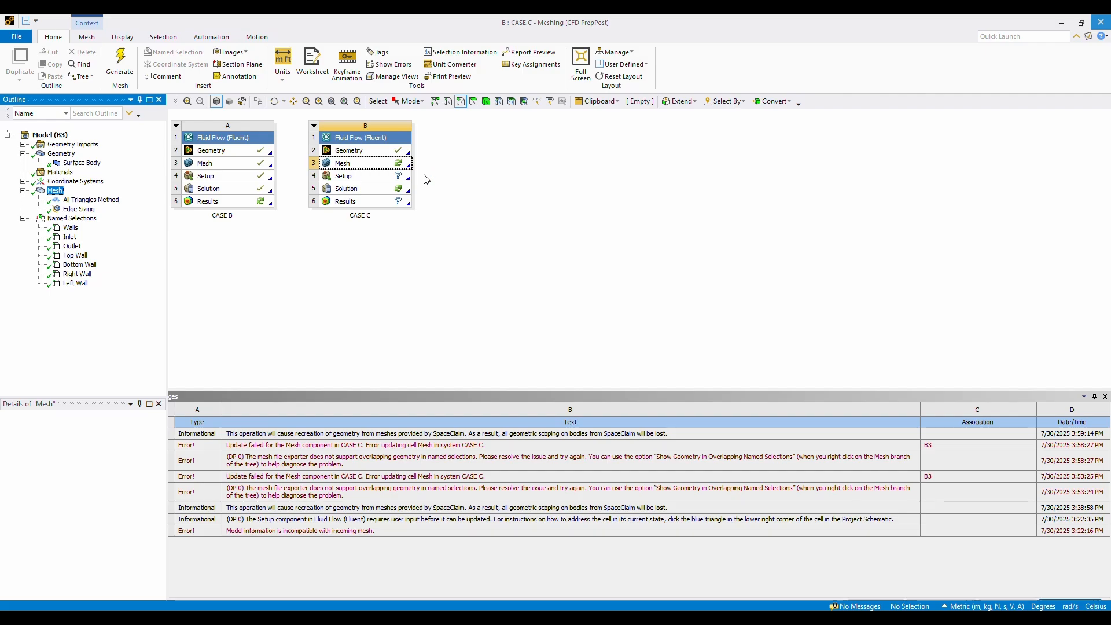
Switch to the Workbench project and update the Mesh cell of the CASE C system.
right_click(371, 163)
left_click(425, 228)
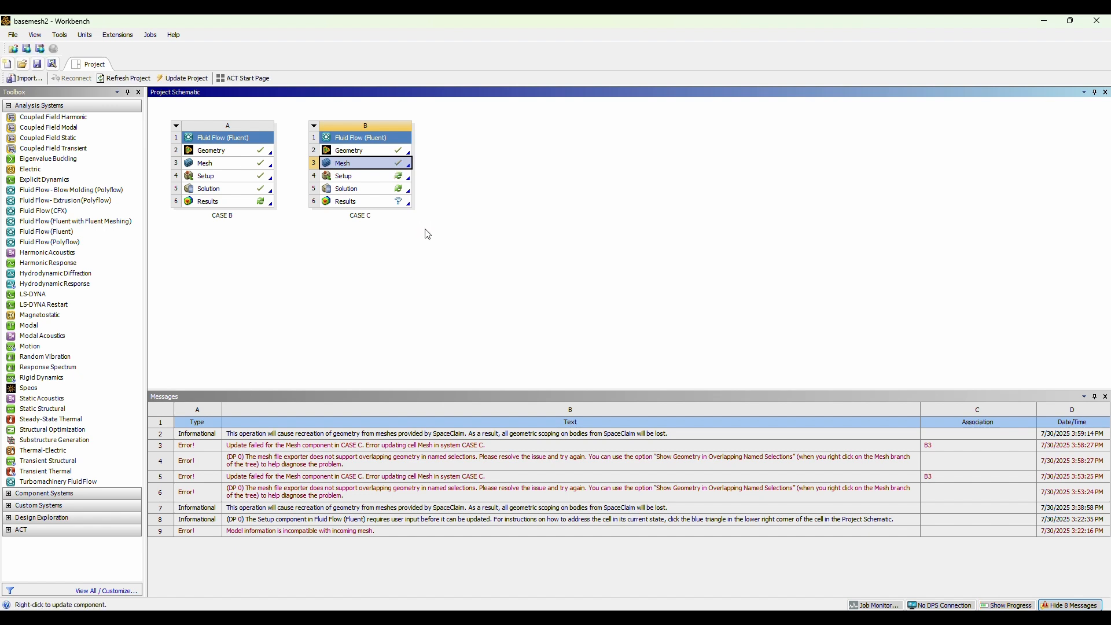
double_click(373, 179)
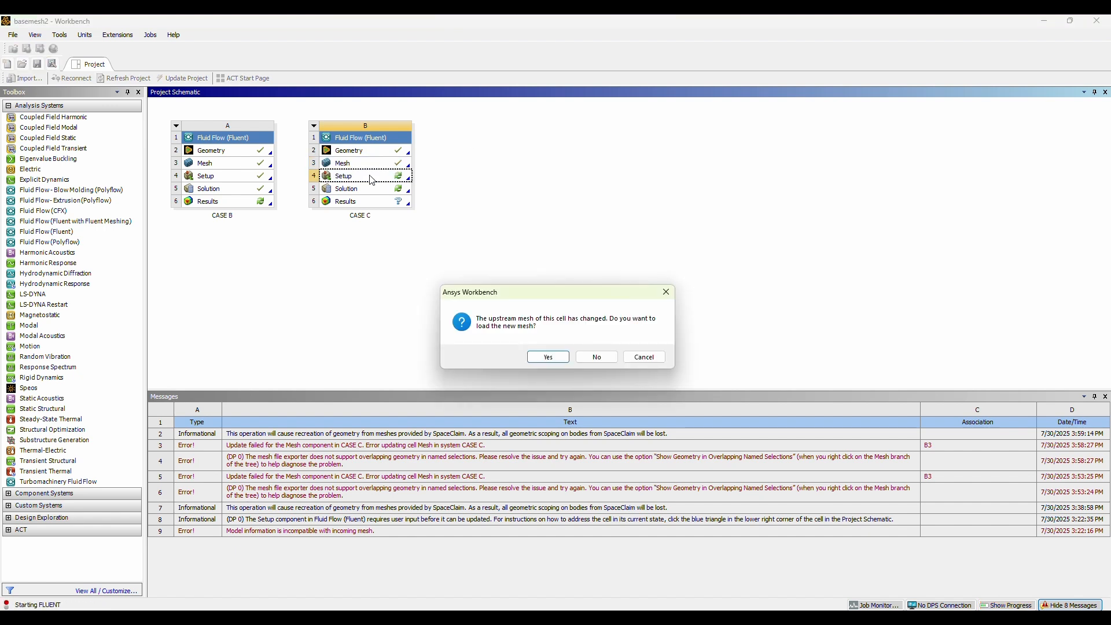
left_click(597, 357)
right_click(398, 174)
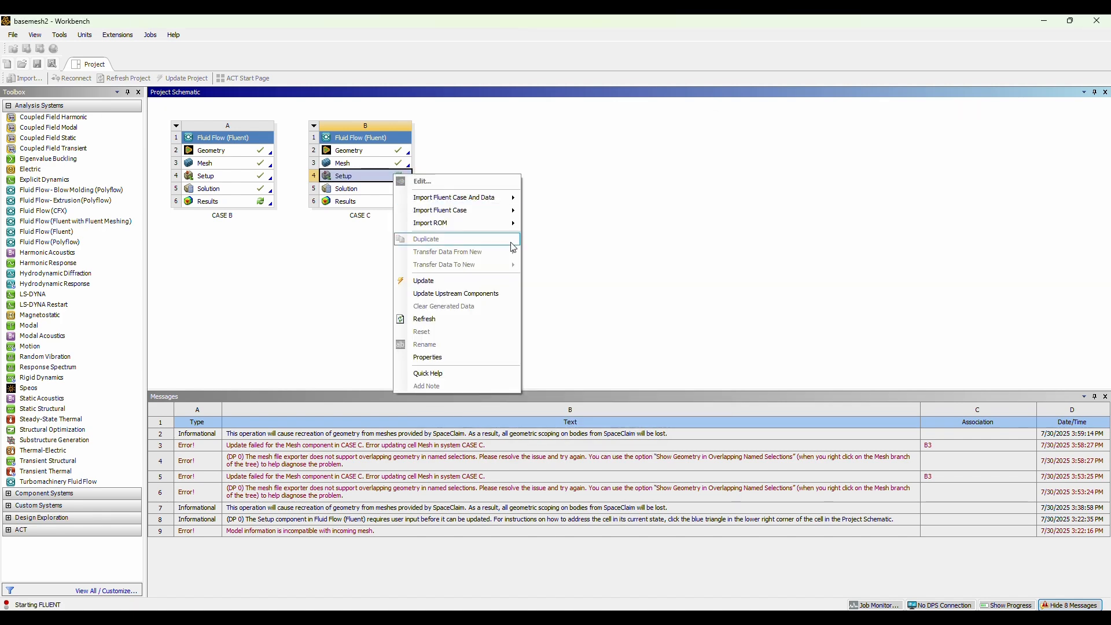
left_click(538, 249)
left_click(579, 415)
Reset the Setup cell of CASE C, accepting deletion of its local and generated data.
right_click(380, 176)
left_click(414, 345)
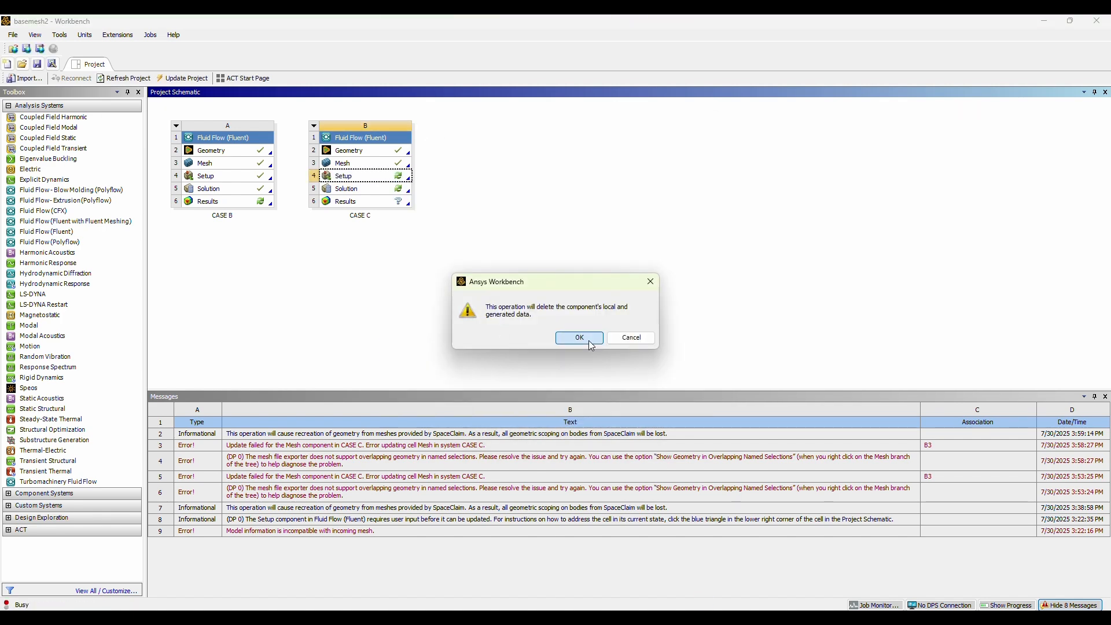
left_click(588, 339)
Launch Fluent from the CASE C Setup with double precision and 15 solver processes, and dismiss the startup notice.
double_click(380, 176)
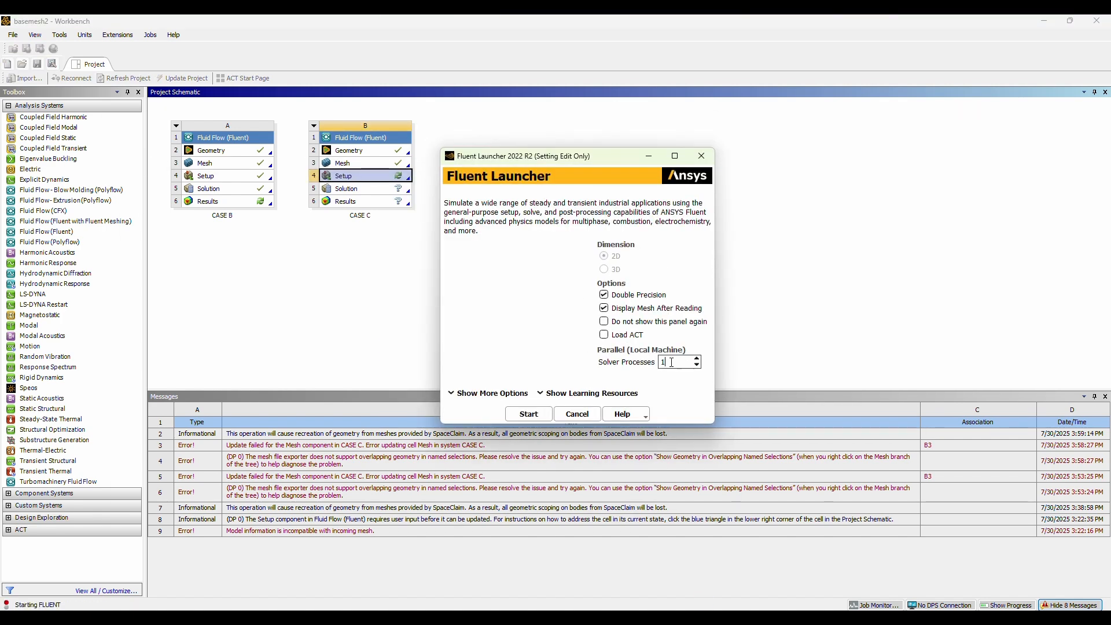
left_click(524, 414)
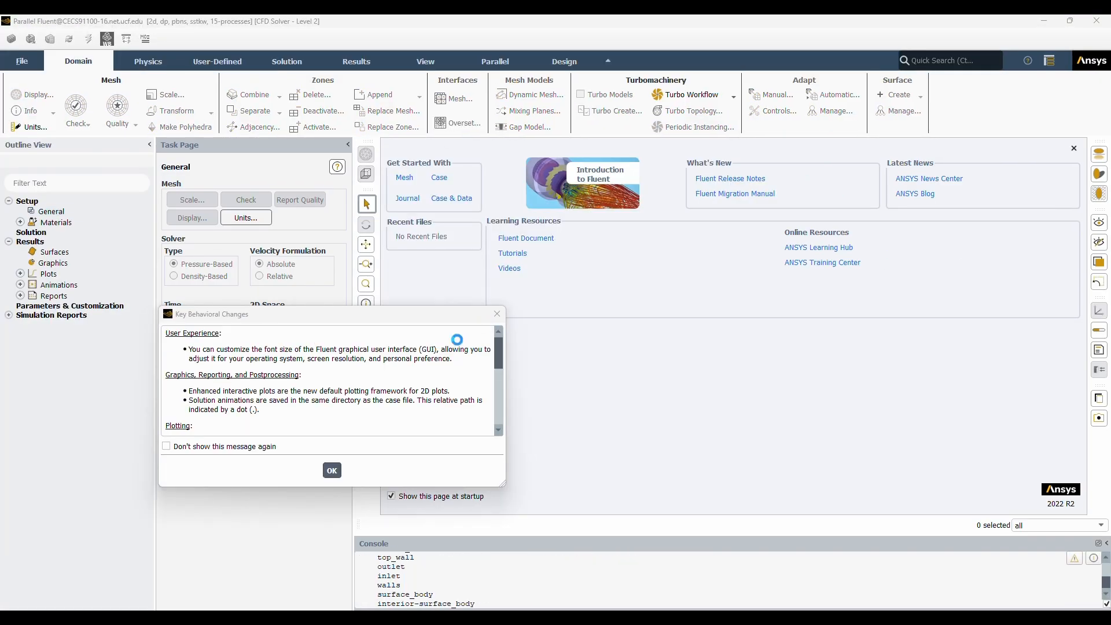
left_click(338, 477)
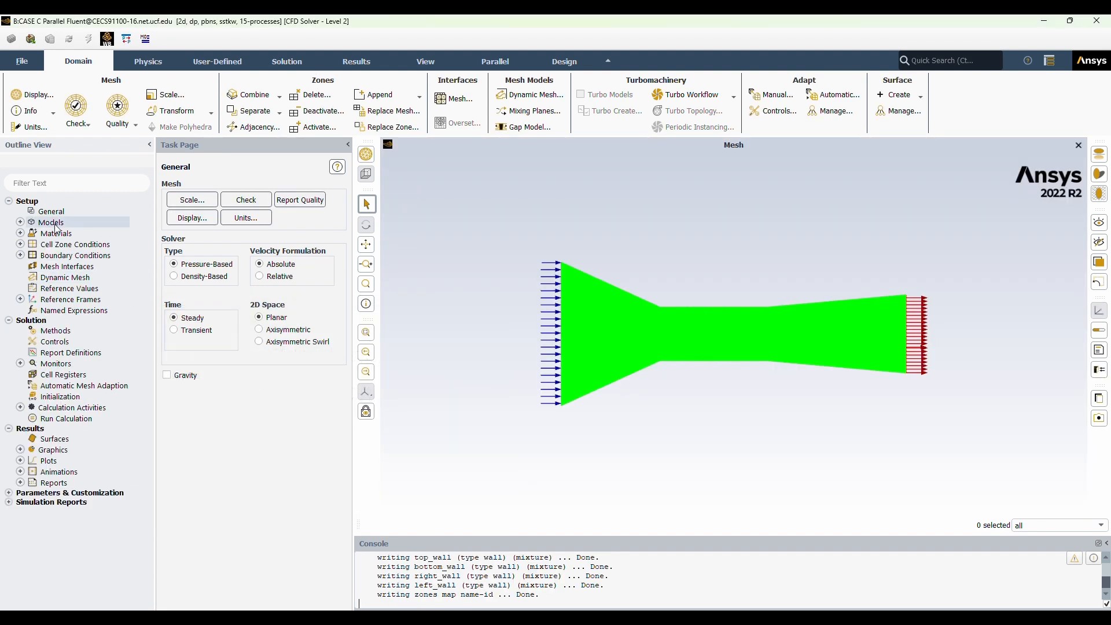
Open the physics models and set the Energy equation to on.
double_click(54, 224)
double_click(87, 246)
left_click(172, 346)
left_click(178, 381)
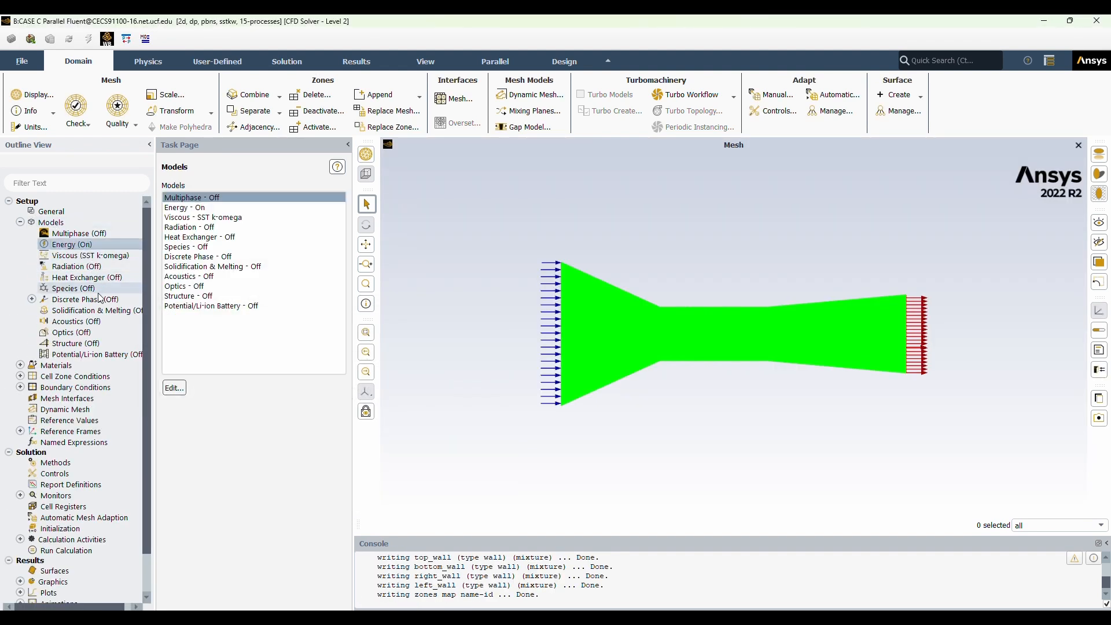
Set the viscous model to Standard k-epsilon with Enhanced Wall Treatment.
double_click(87, 255)
left_click(393, 184)
left_click(400, 379)
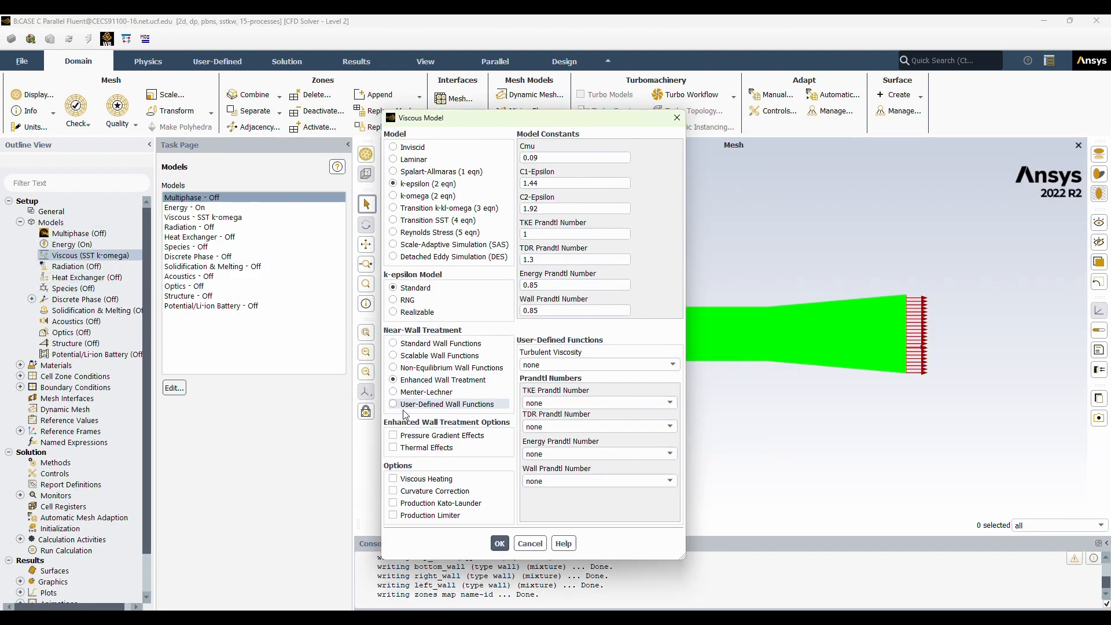
left_click(500, 544)
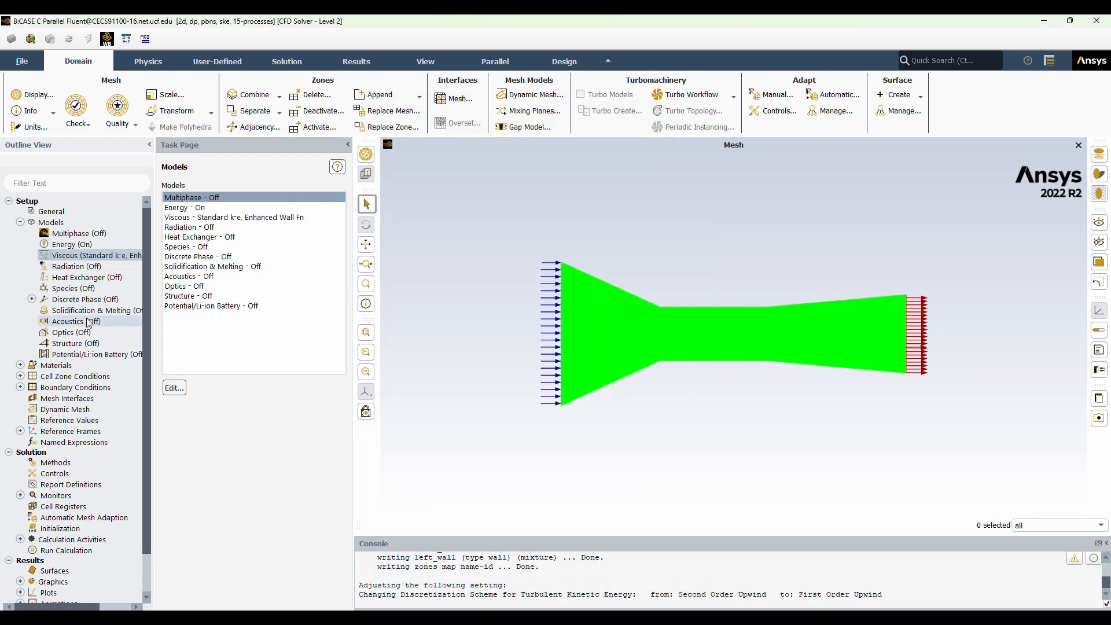
Set the inlet's velocity magnitude to 5.625 m/s and apply it.
double_click(75, 387)
double_click(83, 397)
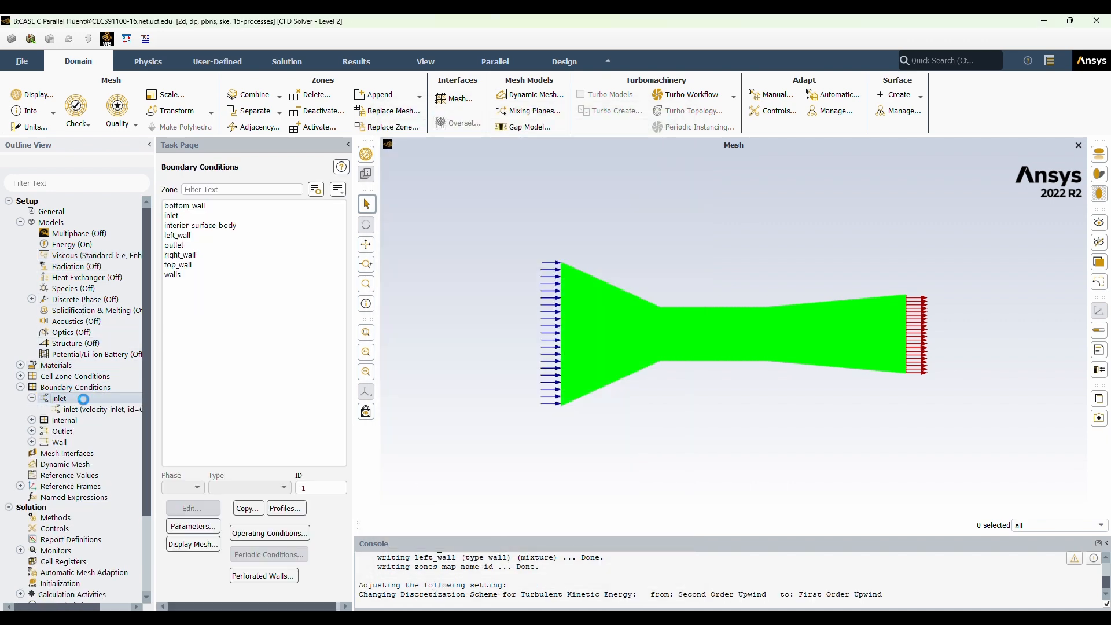
double_click(98, 409)
left_click(379, 414)
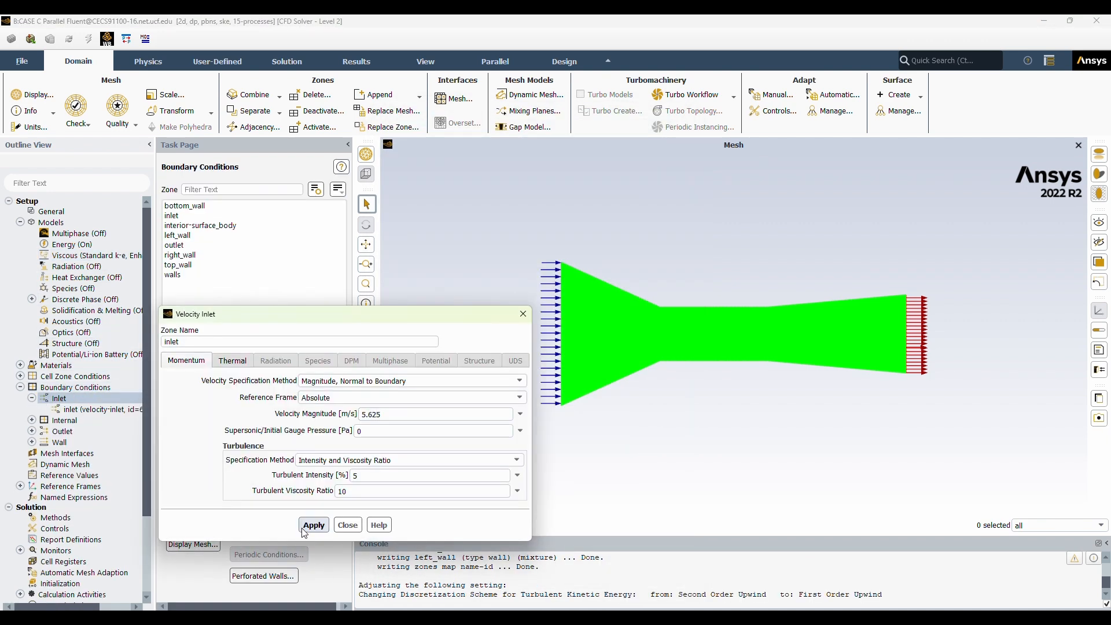
left_click(347, 526)
Check the boundary type assigned to each zone from bottom_wall to walls, and view the cell zone conditions.
left_click(219, 208)
left_click(219, 216)
left_click(220, 226)
left_click(211, 235)
left_click(209, 246)
left_click(206, 257)
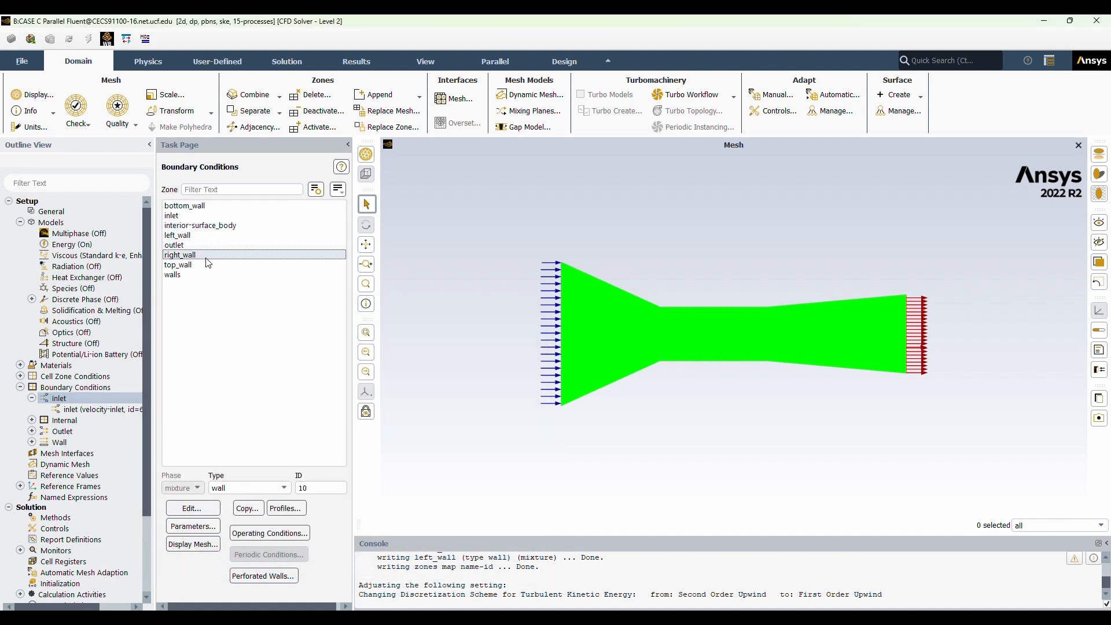
left_click(208, 265)
left_click(191, 275)
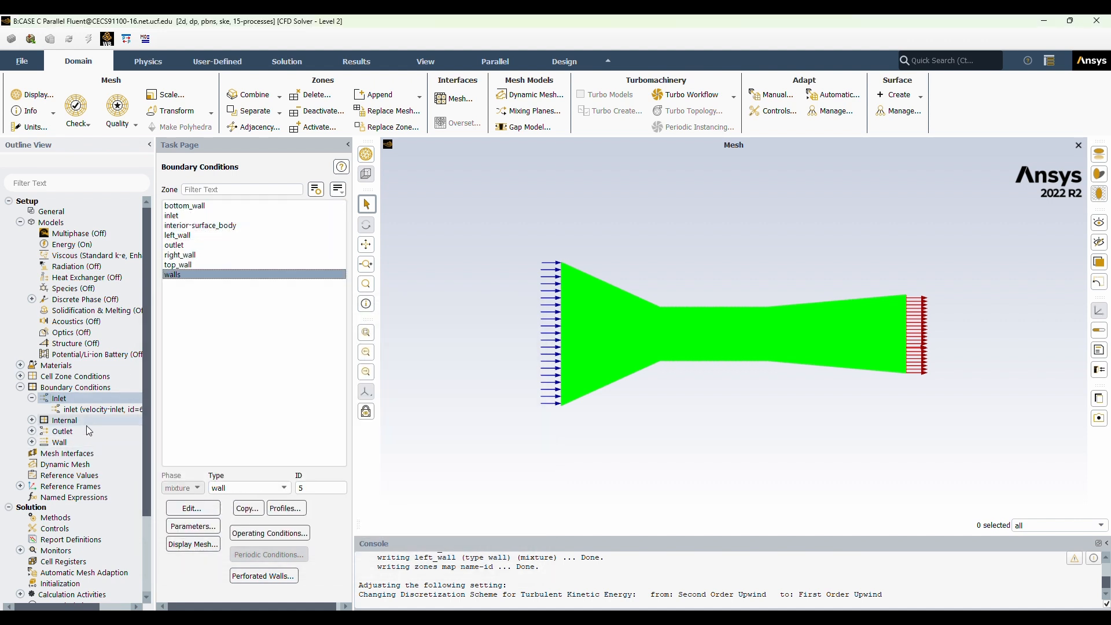
double_click(76, 376)
Compute the reference values from the inlet.
double_click(69, 487)
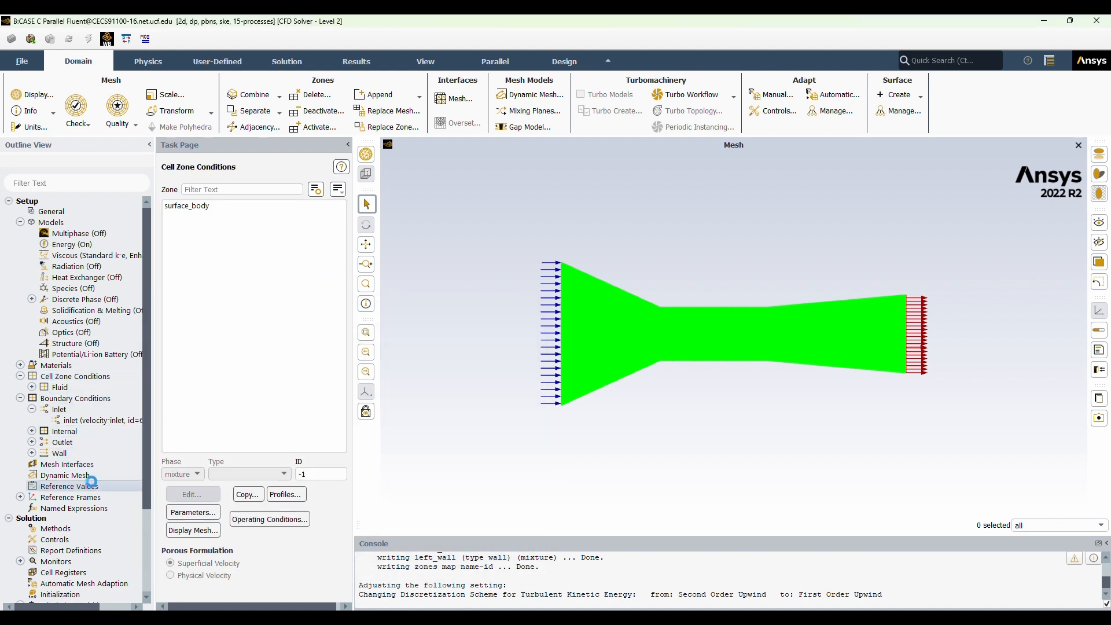
left_click(343, 196)
left_click(261, 228)
scroll(81, 440, "down", 3)
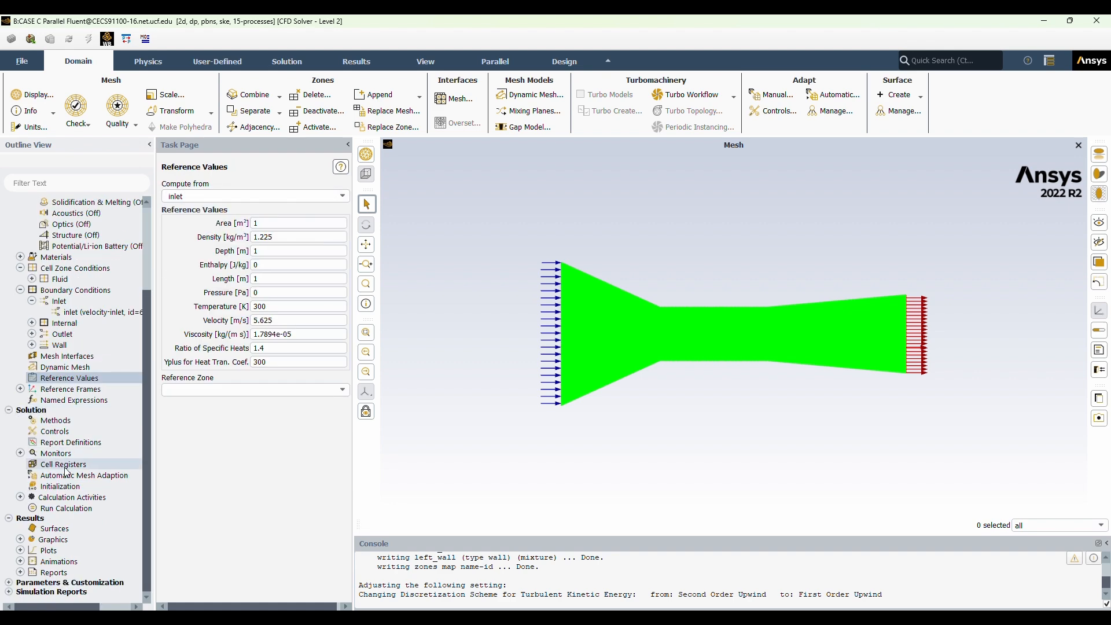
Create a drag coefficient report definition named "dragcoeff" that includes the top_wall zone.
double_click(75, 443)
left_click(414, 289)
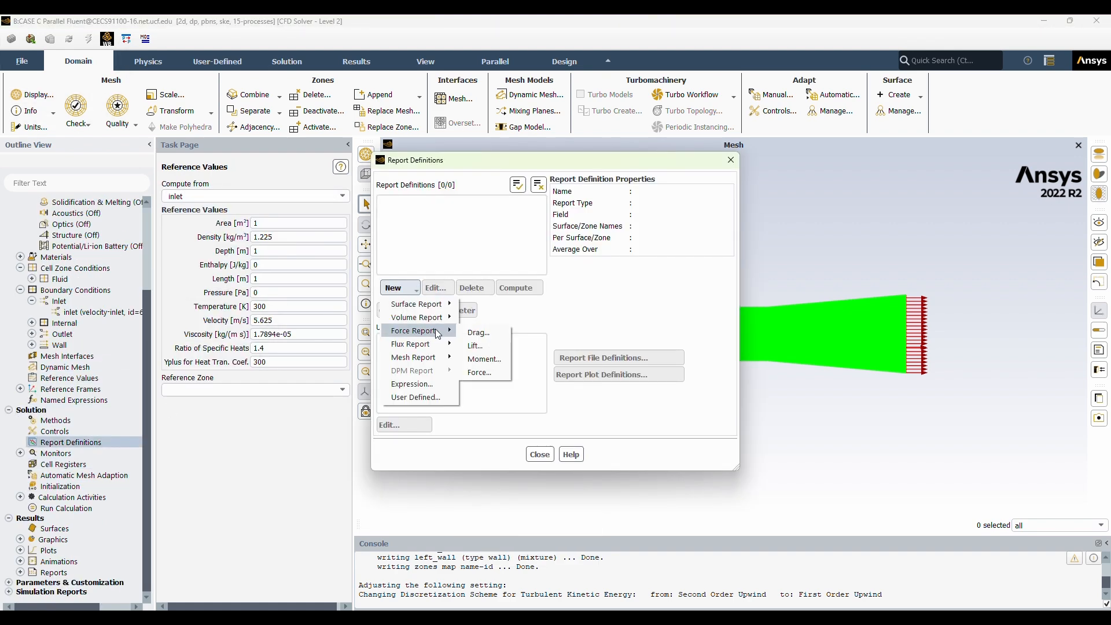
left_click(478, 333)
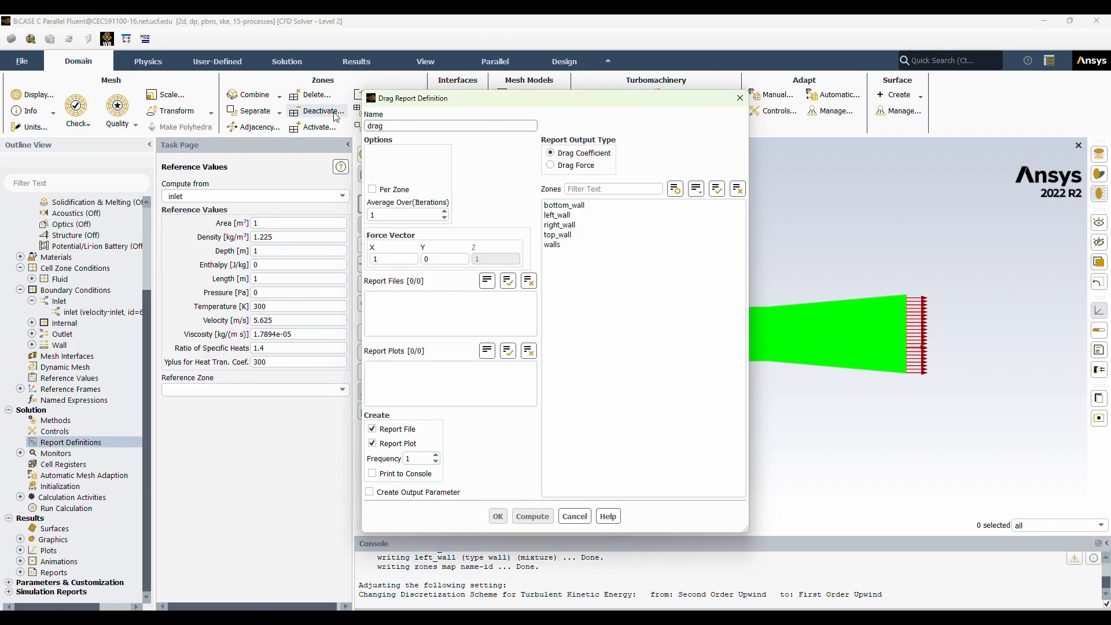
left_click(563, 235)
left_click(498, 516)
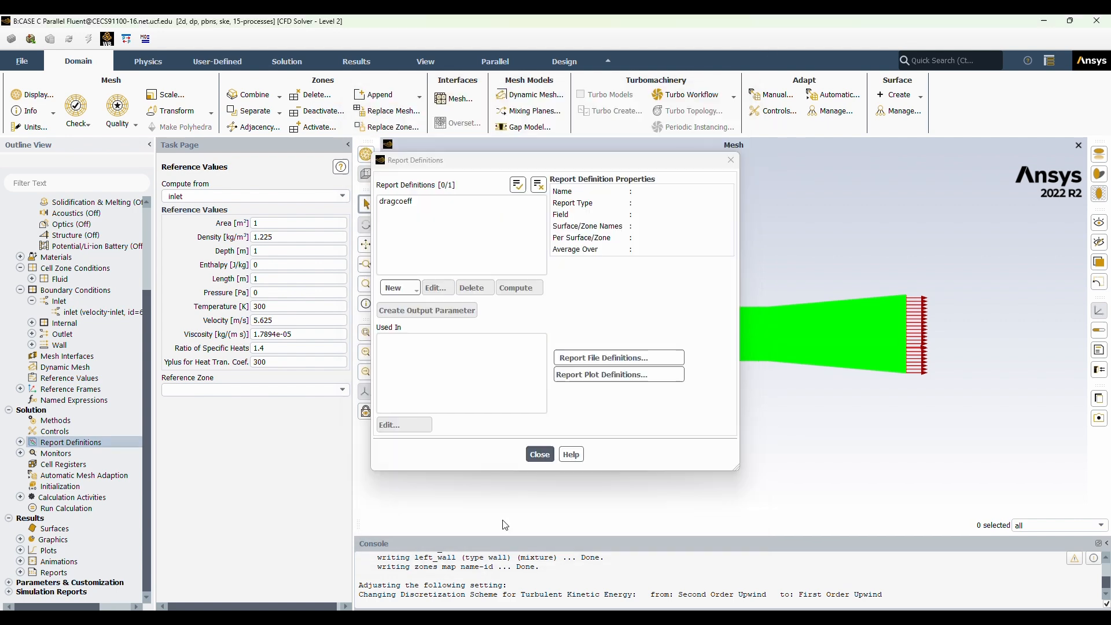
left_click(541, 454)
Set hybrid initialization to 25 iterations and initialize the solution.
left_click(74, 487)
left_click(191, 232)
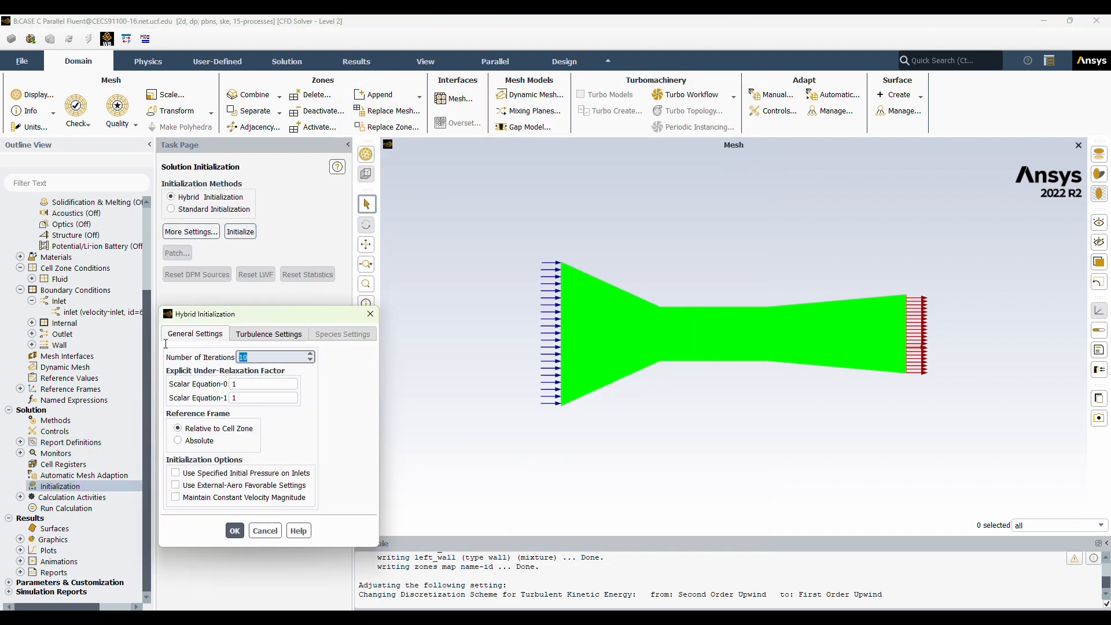
left_click(234, 531)
left_click(240, 232)
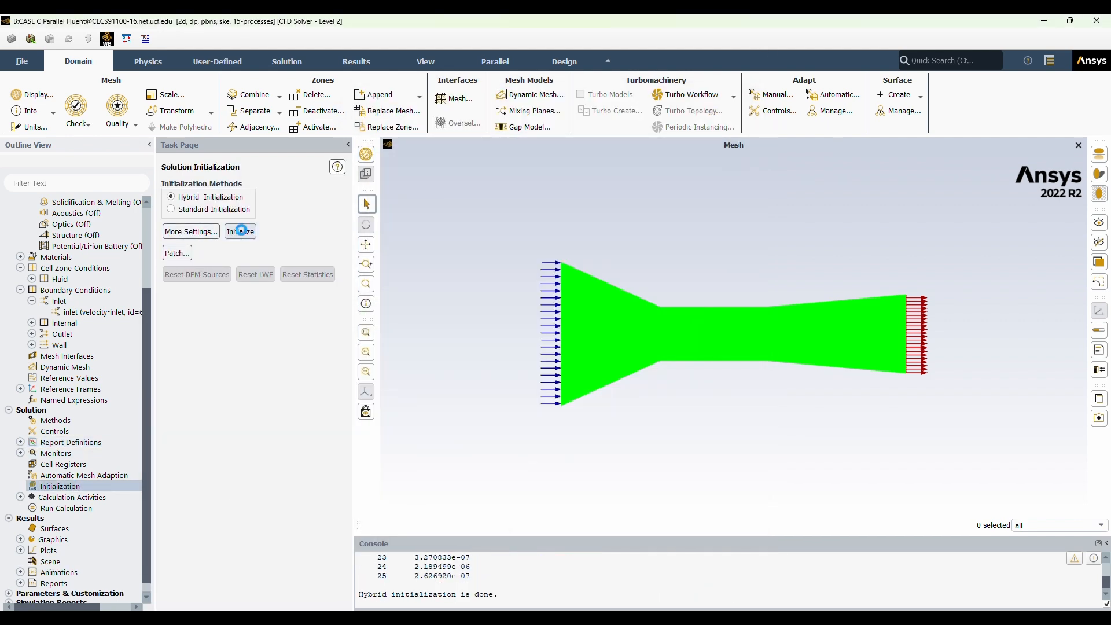
Run the calculation with 250 iterations and view the Scaled Residuals plot.
left_click(66, 508)
left_click(213, 322)
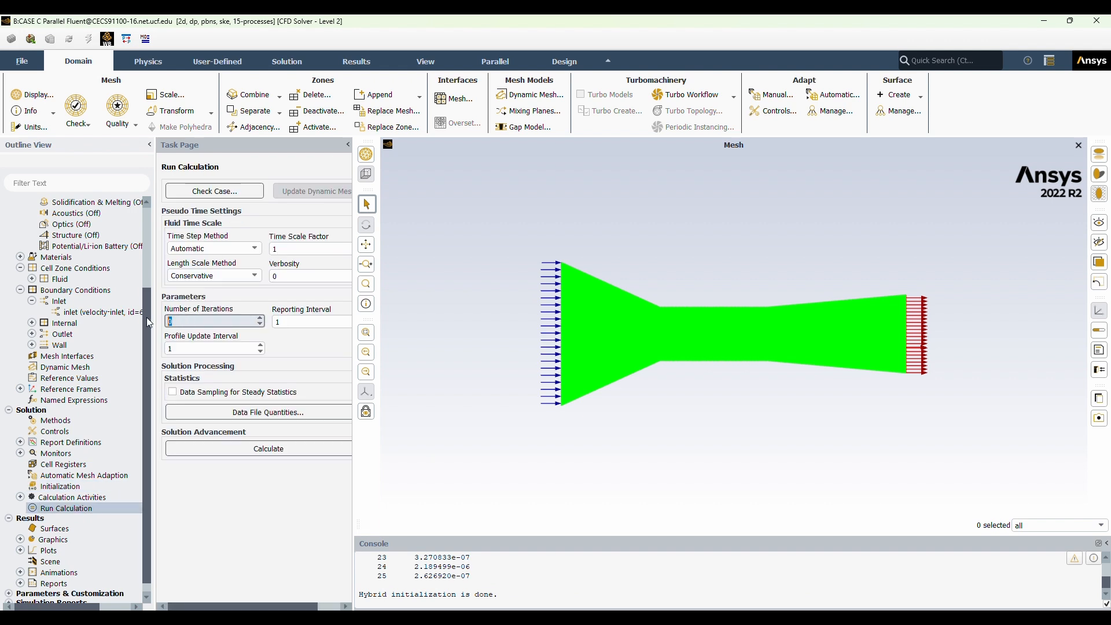
left_click(213, 446)
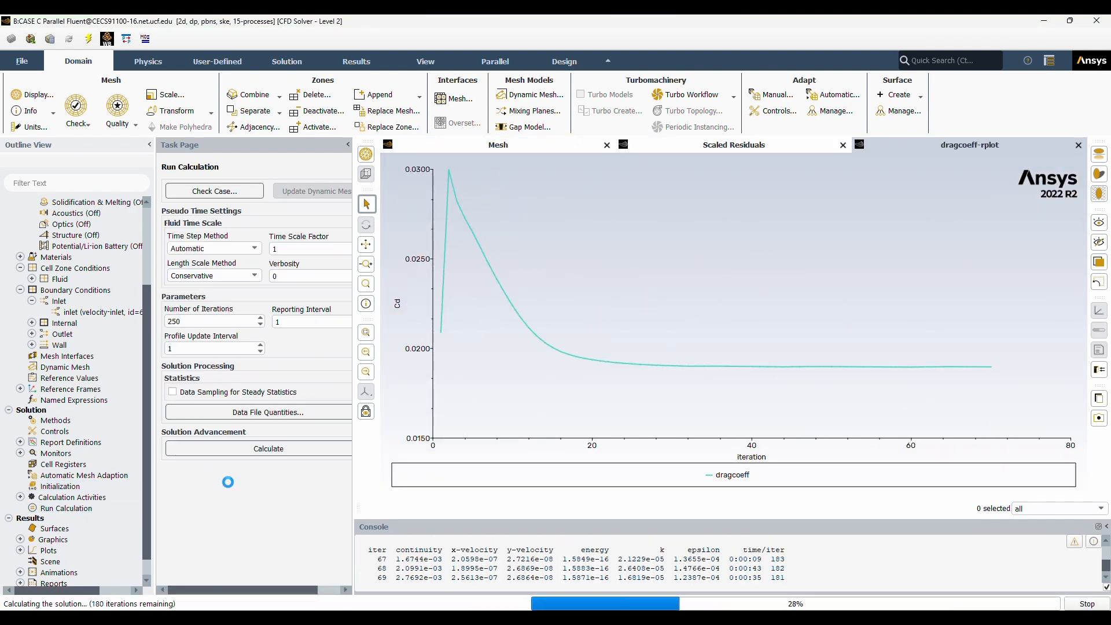
left_click(579, 330)
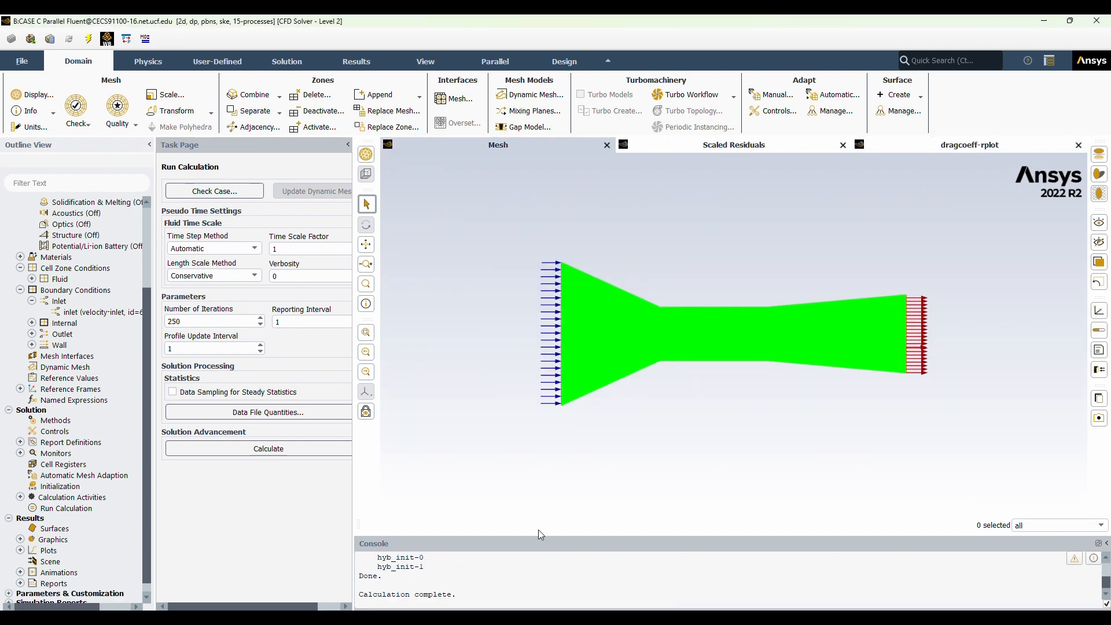
scroll(451, 585, "up", 1)
left_click(762, 146)
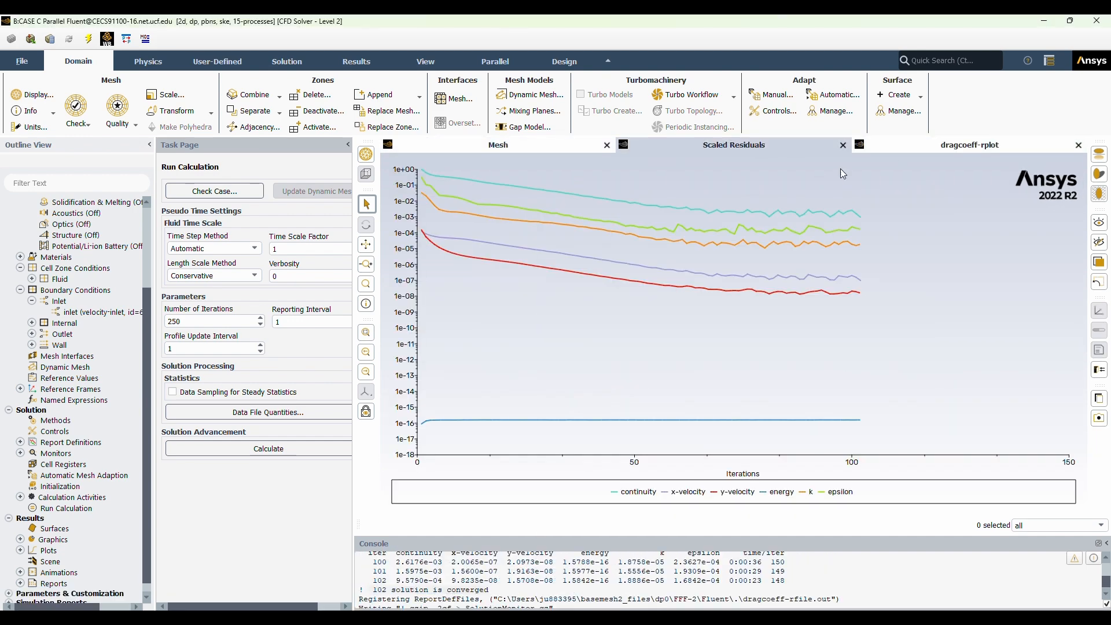
Create and display a static pressure contour named "pressure-contour" on all surfaces.
scroll(64, 458, "down", 1)
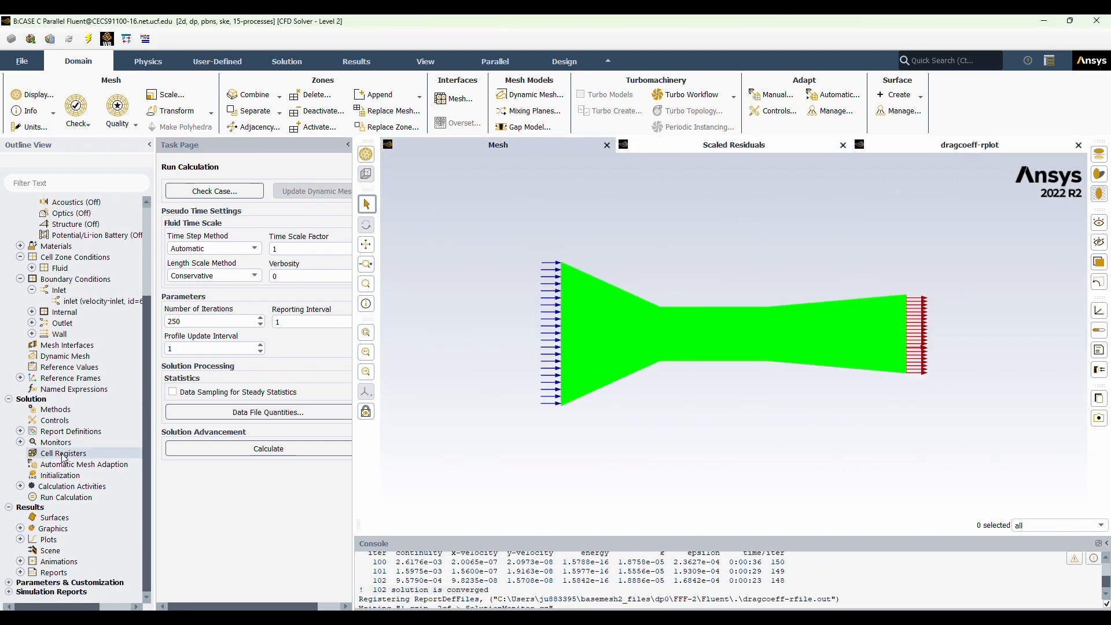
double_click(52, 529)
double_click(67, 550)
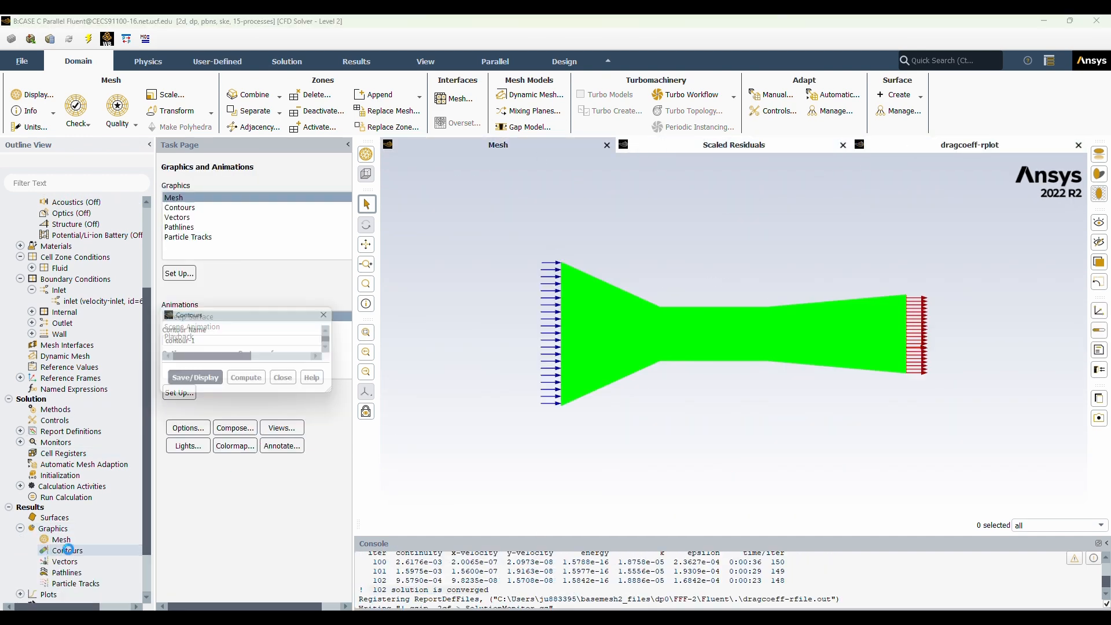
left_click_drag(277, 512, 275, 429)
left_click_drag(202, 342, 117, 328)
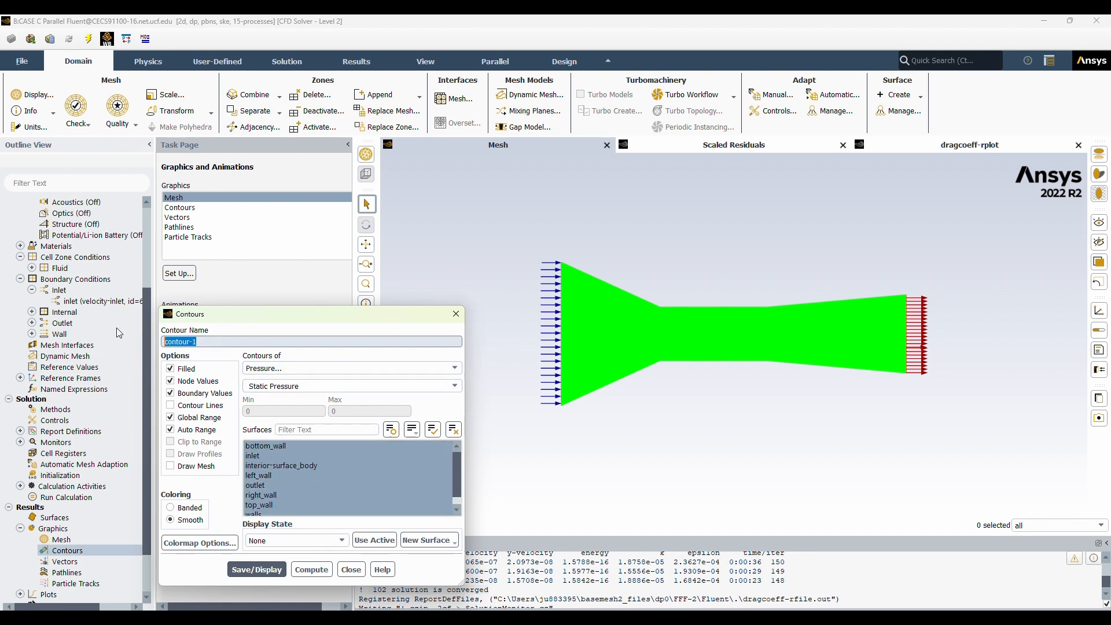
type("pressure-contour")
left_click(256, 570)
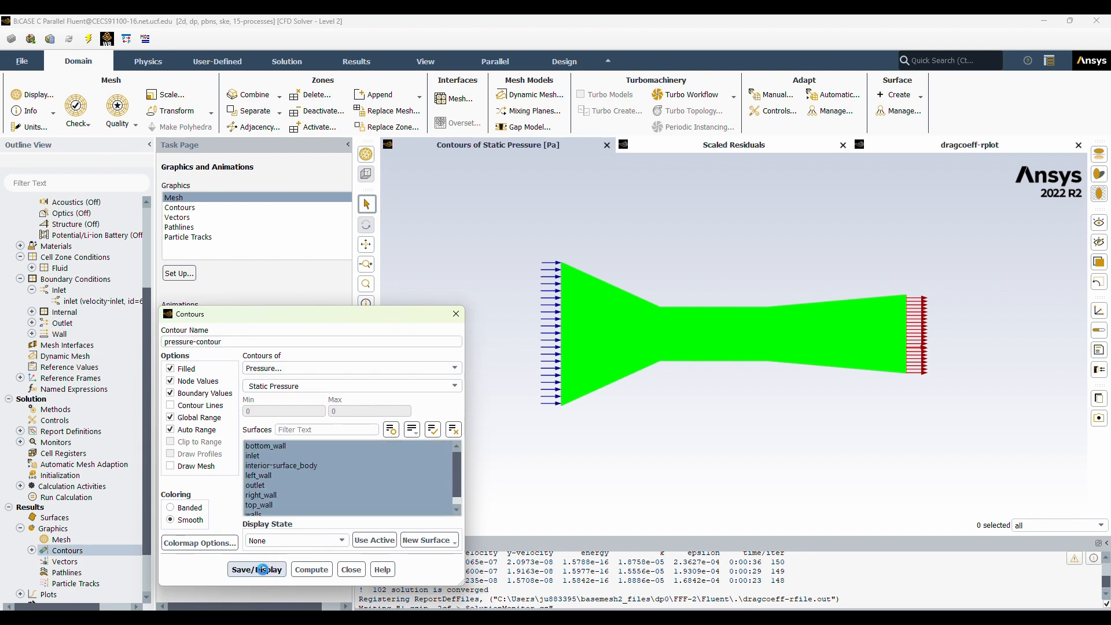
left_click(352, 570)
Examine the static pressure contours along the duct and around its narrow section.
scroll(871, 257, "up", 5)
left_click(366, 244)
left_click_drag(486, 498, 929, 313)
scroll(602, 310, "up", 3)
scroll(604, 314, "down", 6)
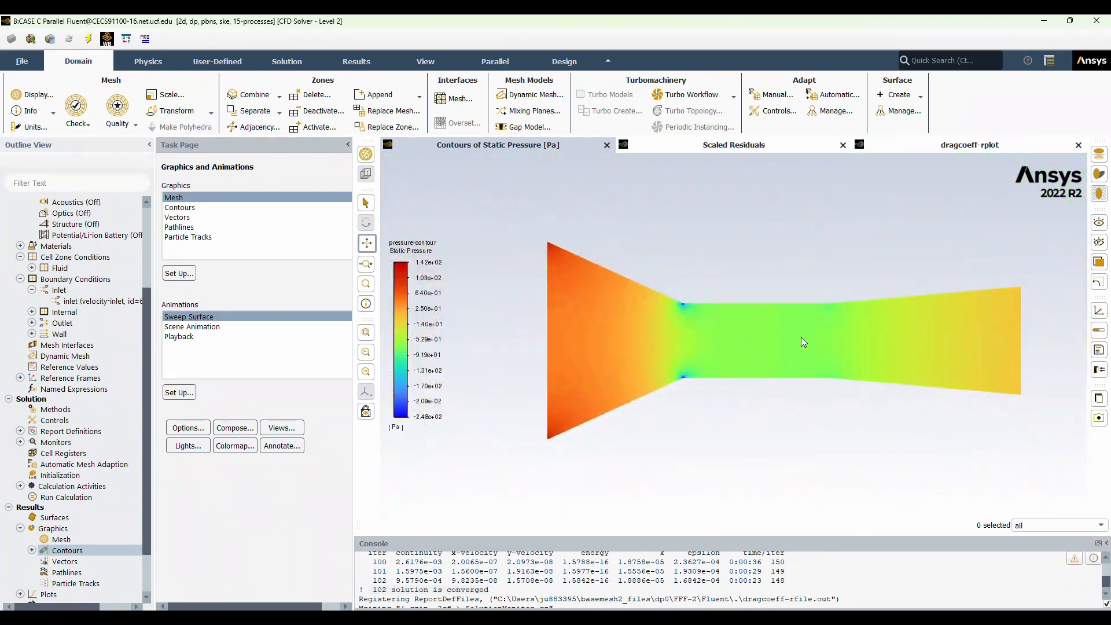
left_click_drag(729, 340, 667, 333)
Create and display a velocity magnitude contour named "velocity-contour" on all surfaces and inspect the flow near the internal walls.
double_click(68, 551)
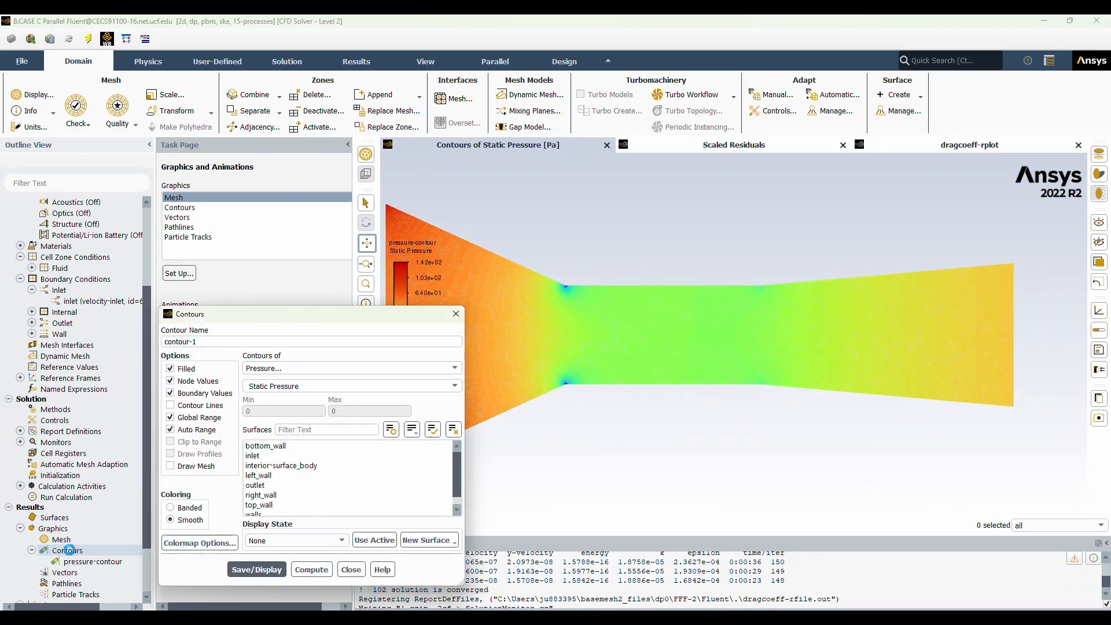
left_click(218, 340)
key("BackSpace")
key("BackSpace")
key("BackSpace")
key("BackSpace")
key("BackSpace")
key("BackSpace")
key("BackSpace")
key("BackSpace")
key("BackSpace")
type("velocity-contour")
left_click(347, 368)
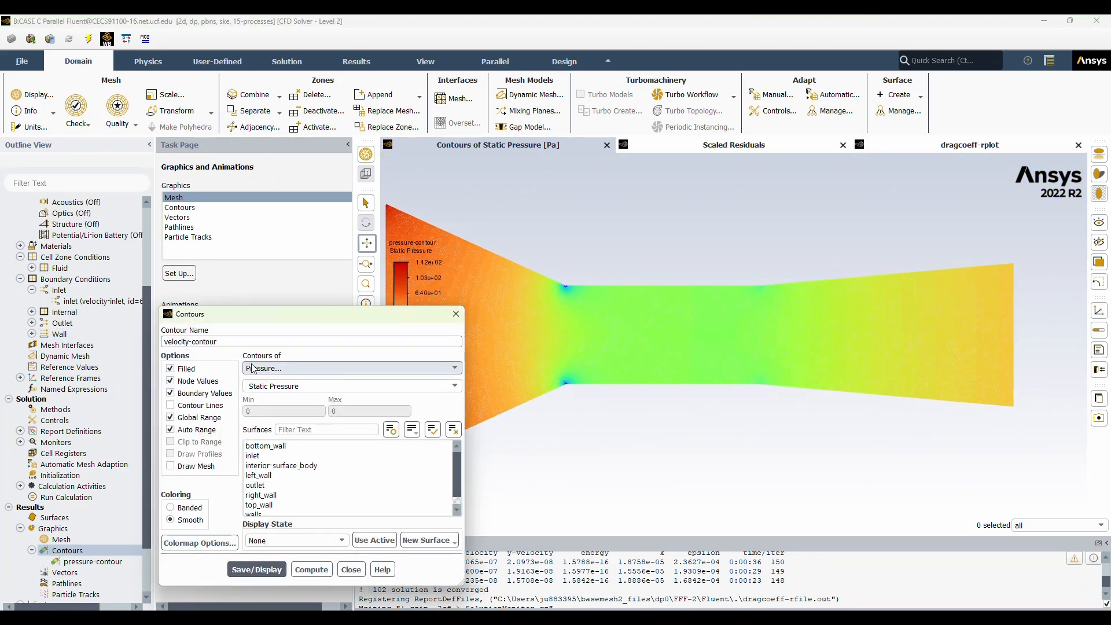
left_click(301, 399)
scroll(370, 498, "down", 1)
left_click_drag(348, 507, 301, 443)
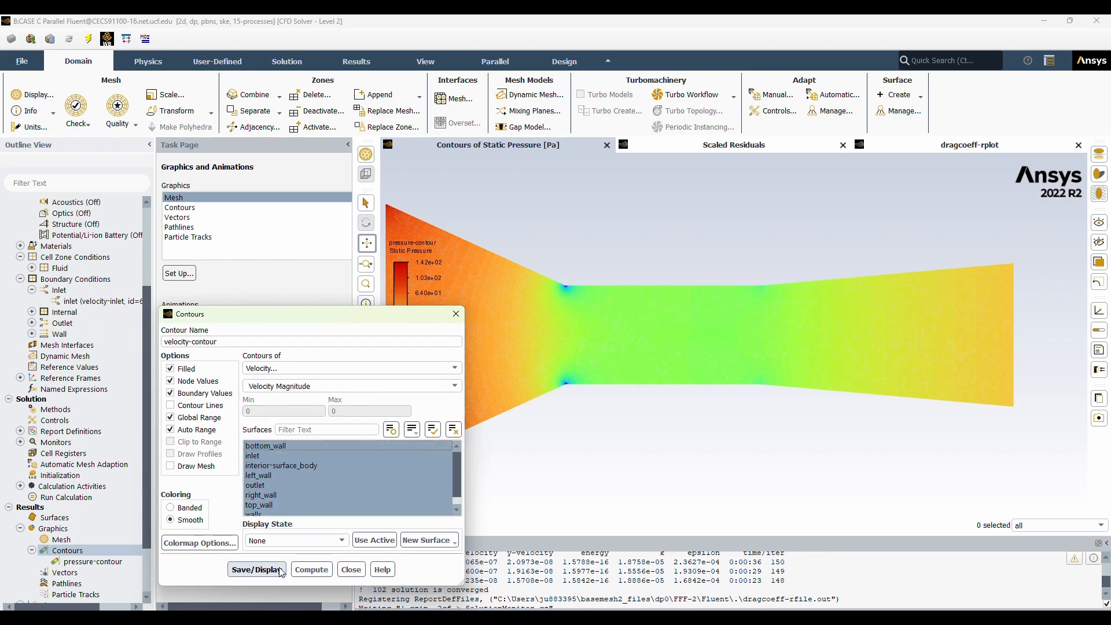
left_click(271, 572)
left_click(351, 570)
scroll(776, 356, "up", 10)
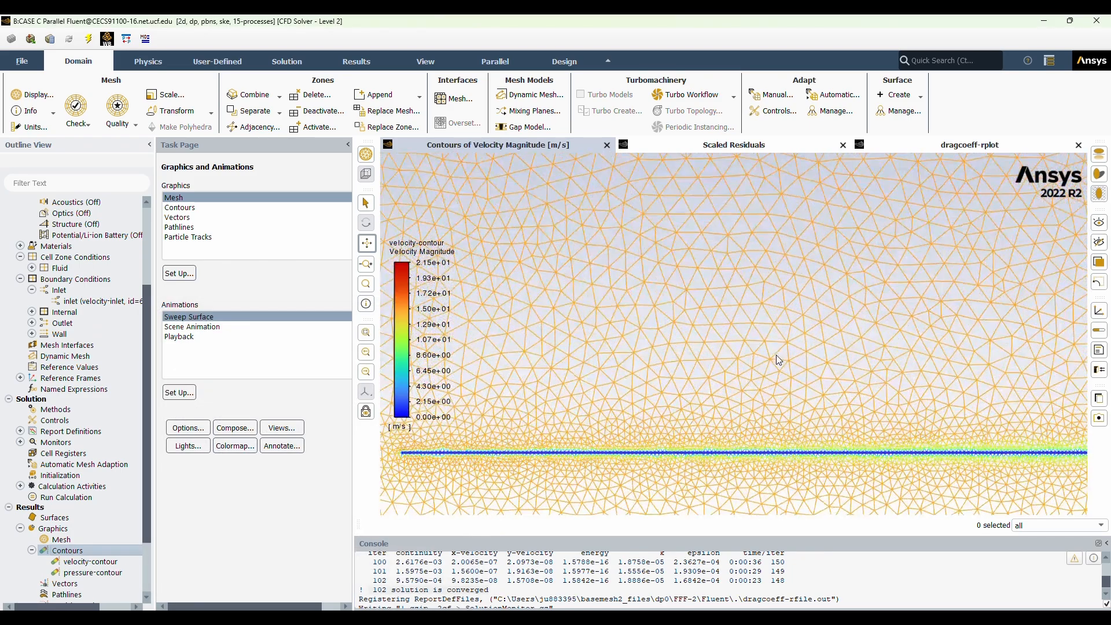
Create an XY plot named "wall-shear" showing Wall Shear Stress against X position for the top_wall surface.
left_click_drag(777, 355, 217, 357)
scroll(739, 367, "down", 10)
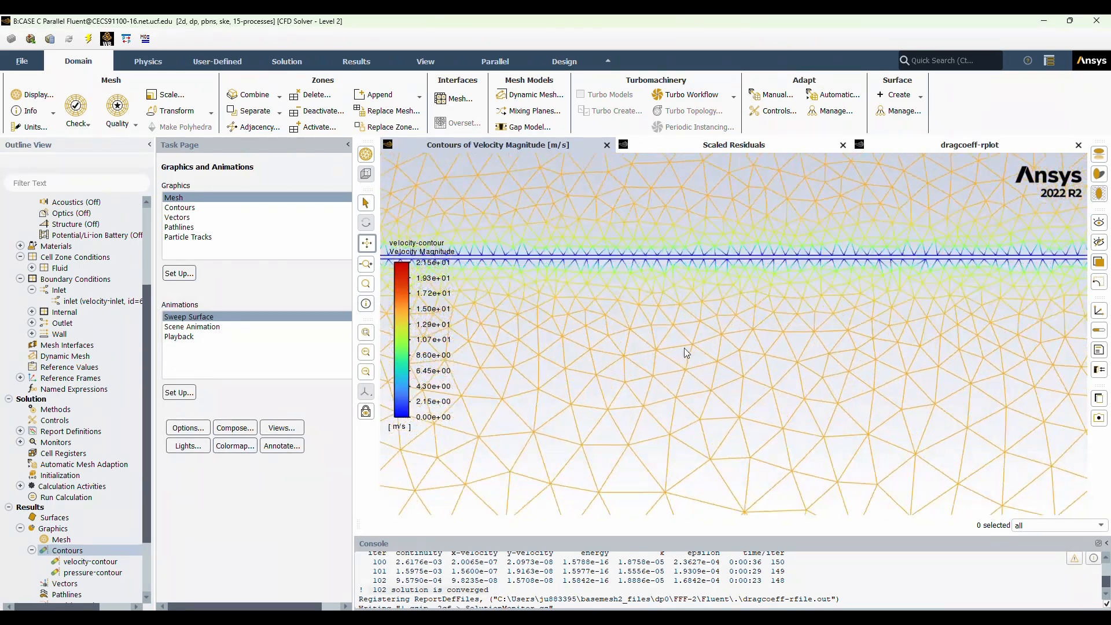
scroll(737, 363, "down", 2)
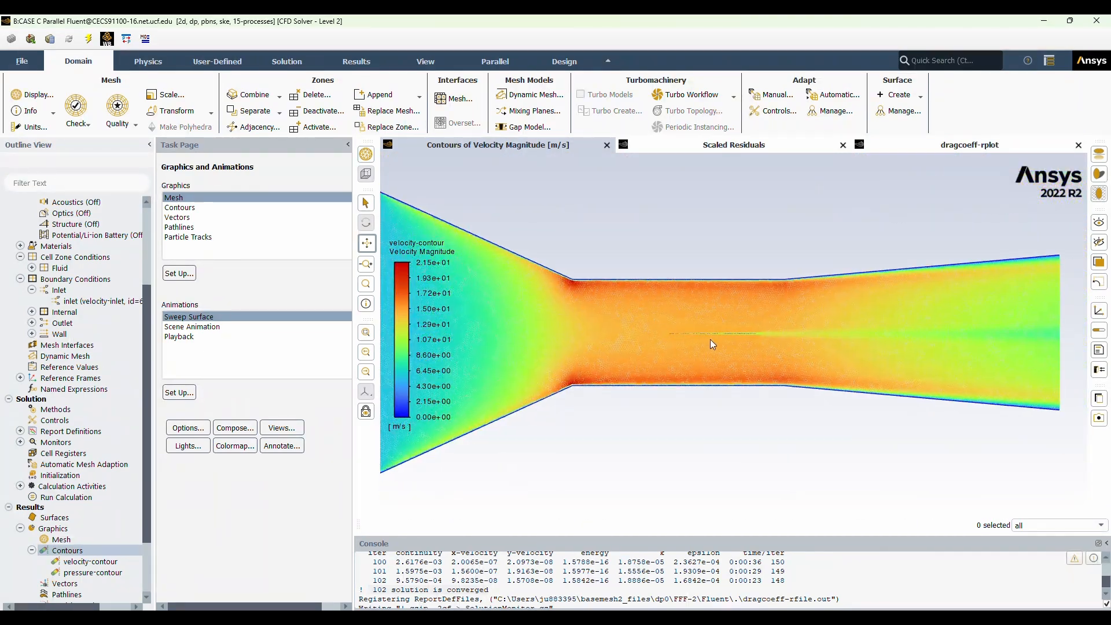
scroll(67, 533, "down", 3)
double_click(46, 540)
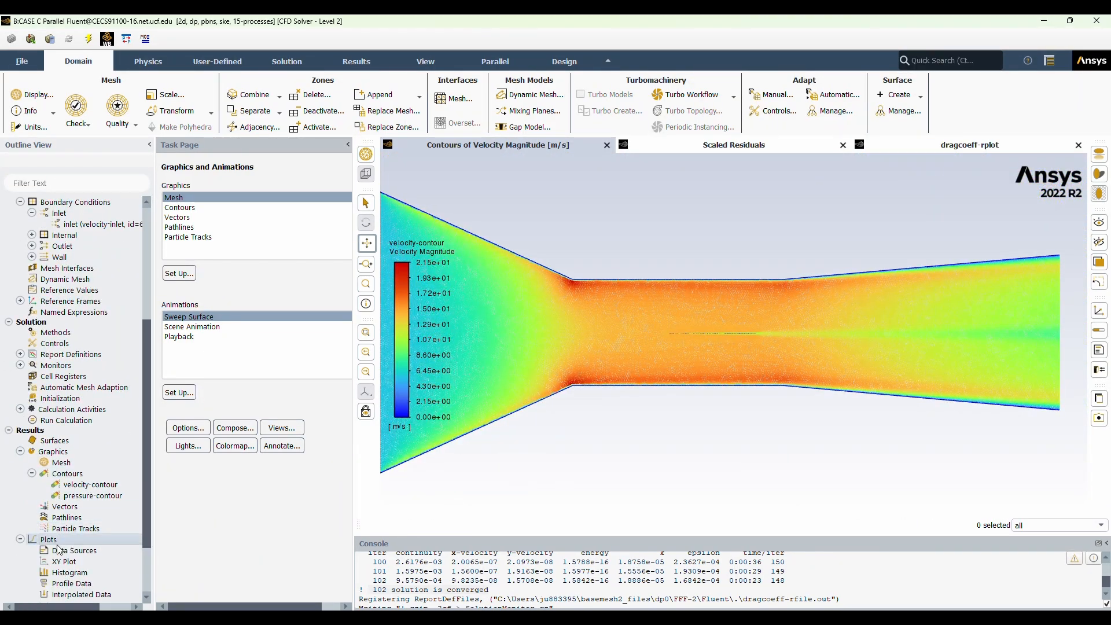
double_click(63, 562)
left_click(549, 368)
left_click(402, 435)
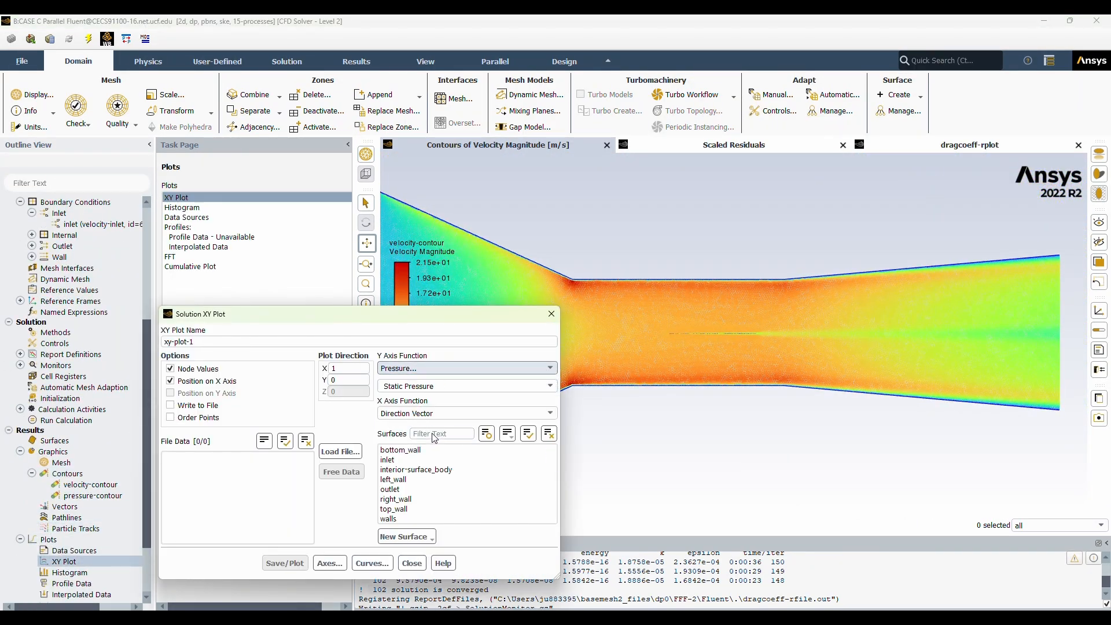
left_click(405, 509)
left_click_drag(204, 343, 87, 347)
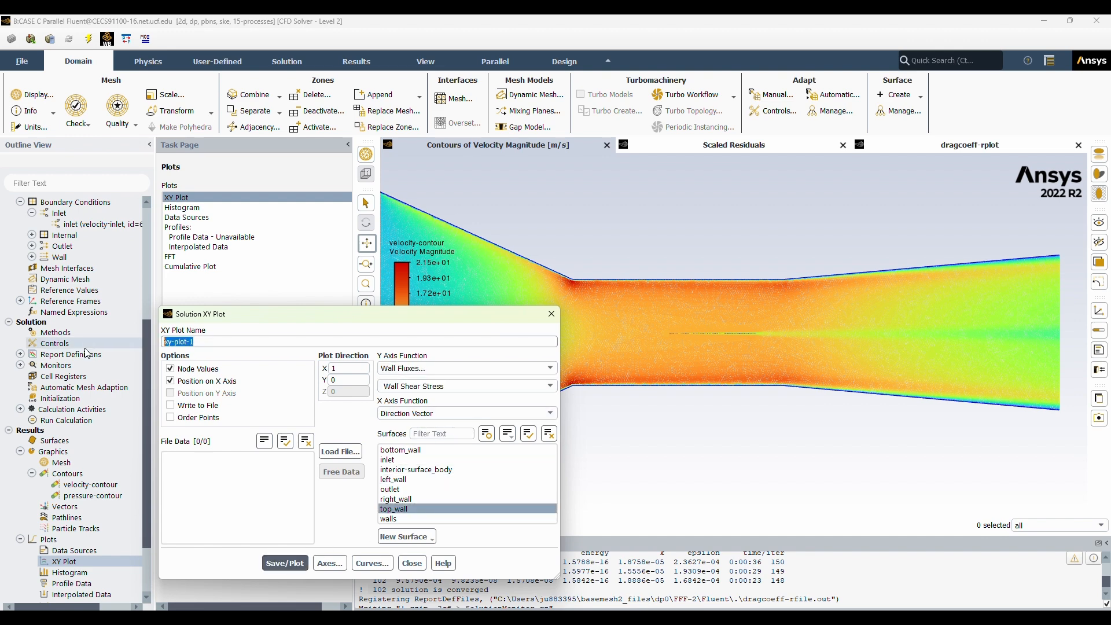
type("wall-shear")
left_click(550, 386)
left_click(549, 386)
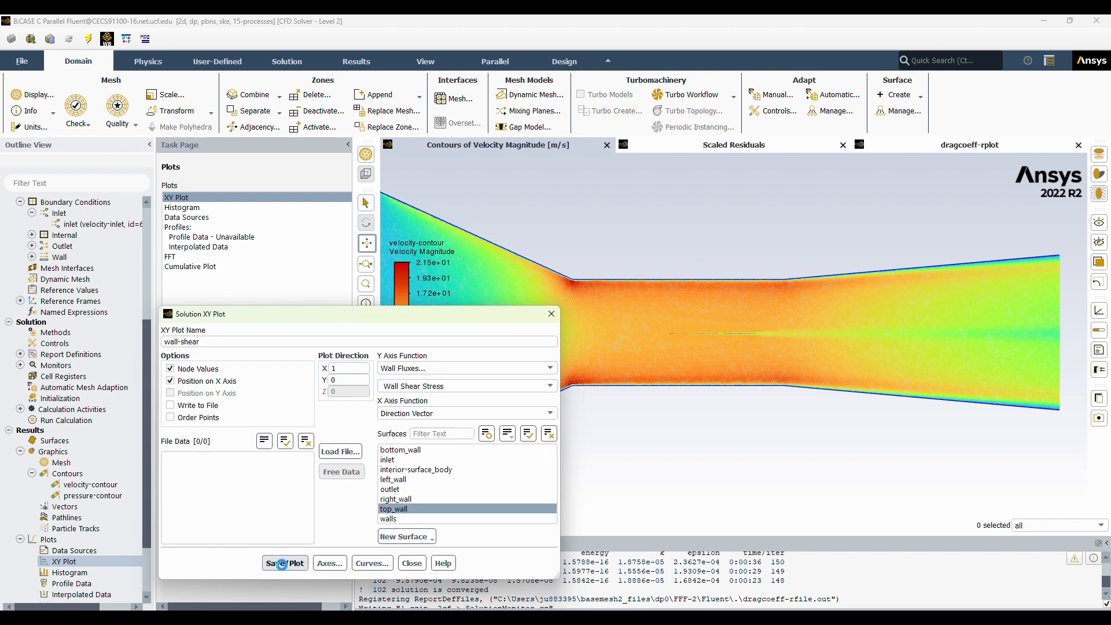
left_click(412, 564)
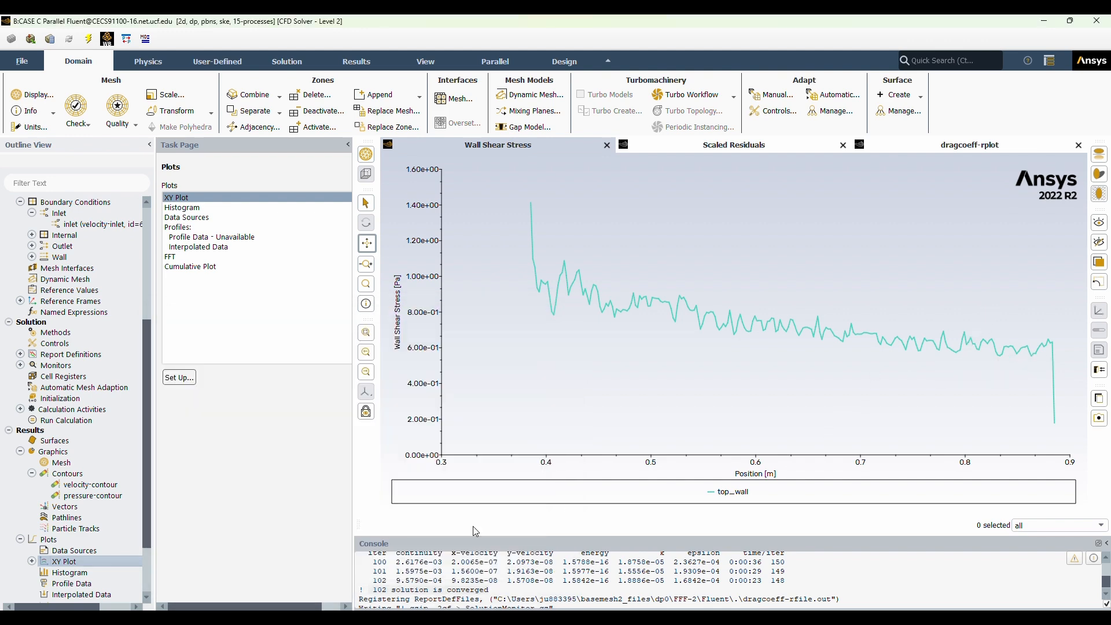
Edit the wall-shear plot to order its points and plot bottom_wall instead of top_wall.
double_click(68, 562)
left_click(412, 563)
right_click(77, 571)
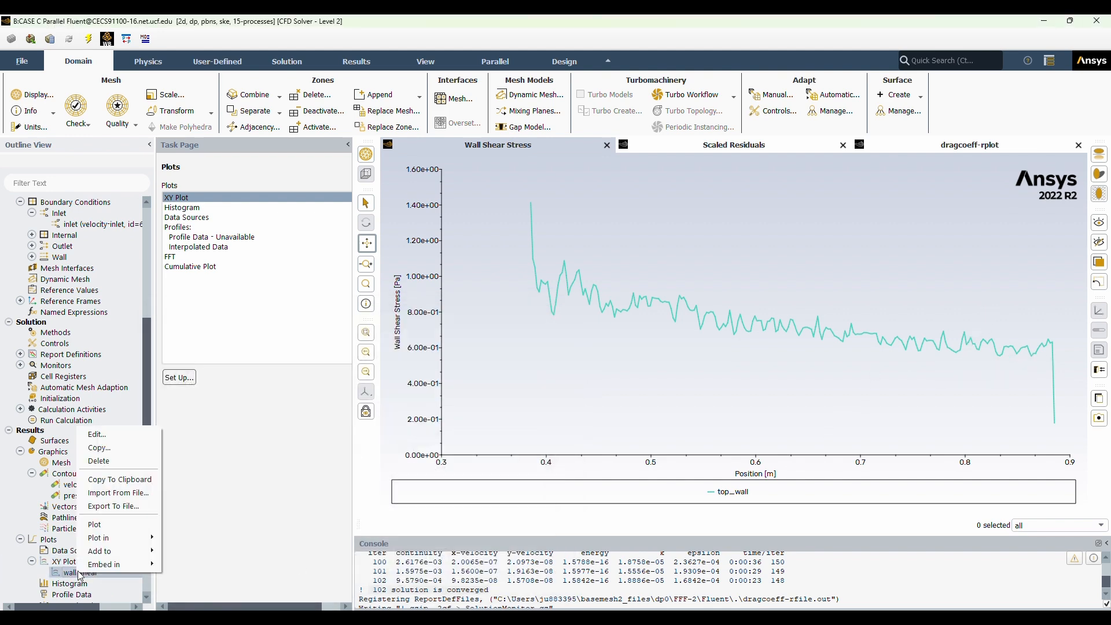
left_click(150, 433)
left_click_drag(444, 318, 342, 309)
left_click(361, 404)
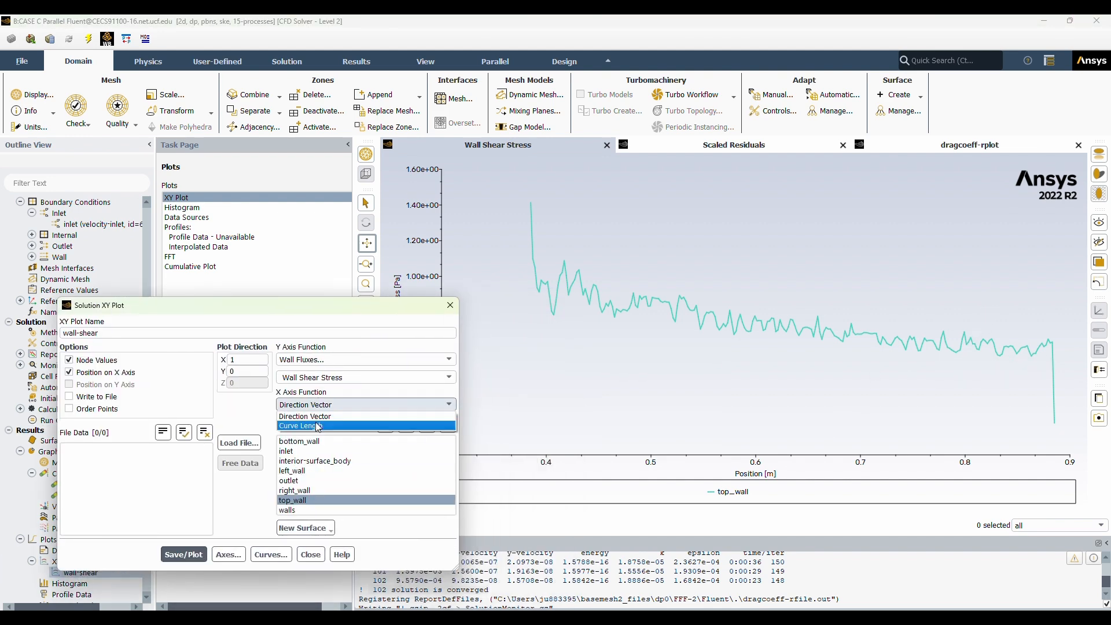
left_click(69, 409)
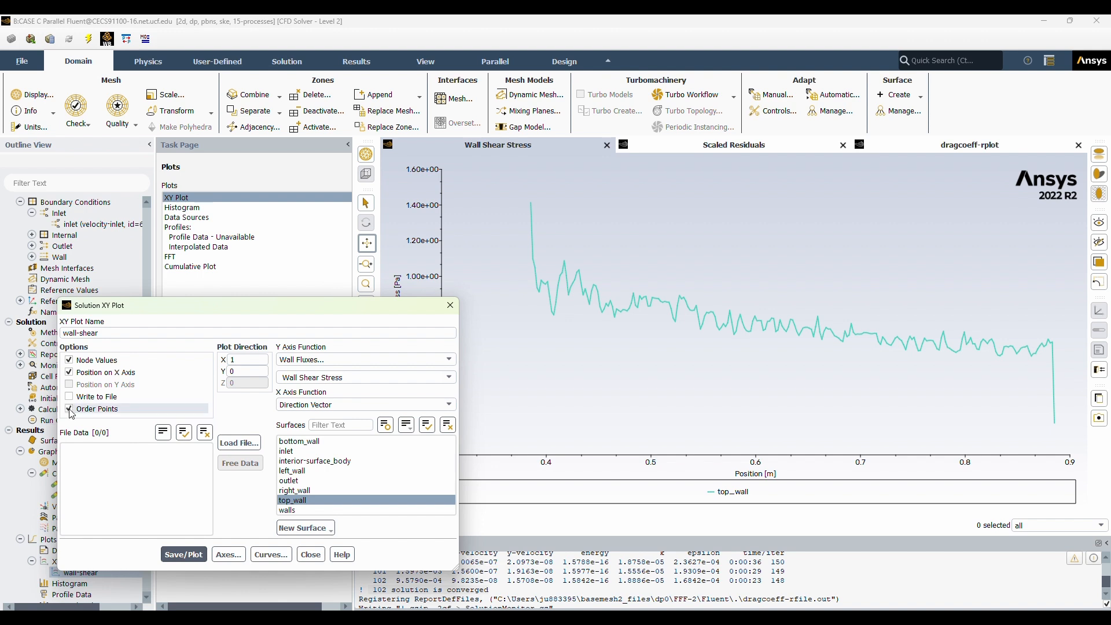
left_click(307, 501)
left_click(300, 442)
left_click(183, 554)
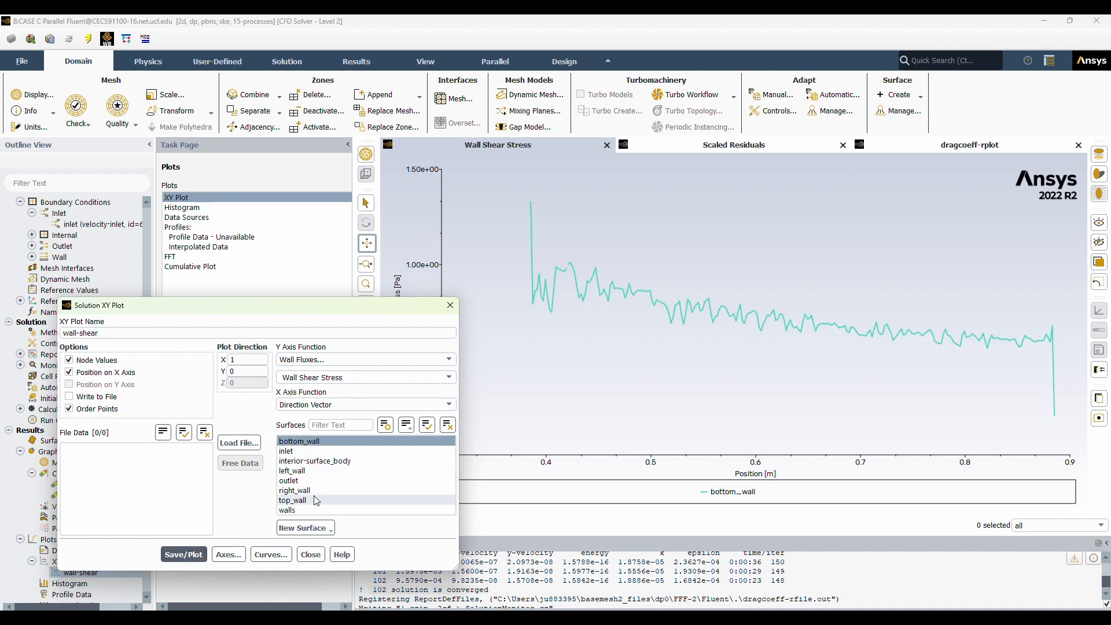
Add top_wall to the wall-shear plot so both bottom_wall and top_wall are plotted together.
left_click_drag(324, 305, 206, 296)
left_click(71, 547)
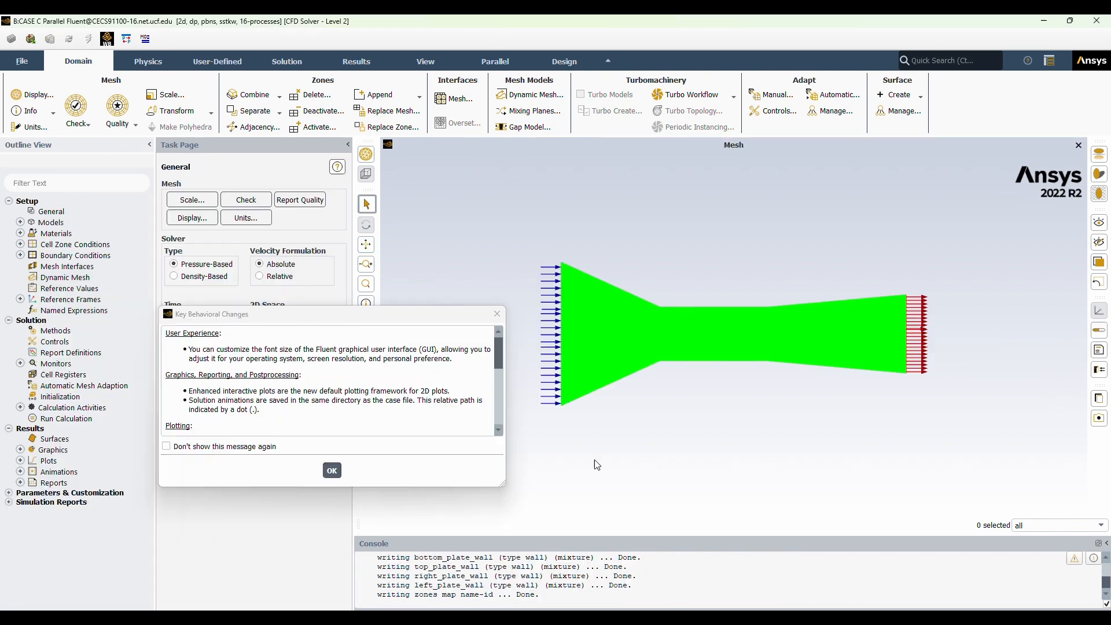
left_click(710, 313)
In the 16-process Fluent case, enable the energy equation and set the viscous model to standard k-epsilon with enhanced wall treatment.
left_click(51, 223)
double_click(73, 244)
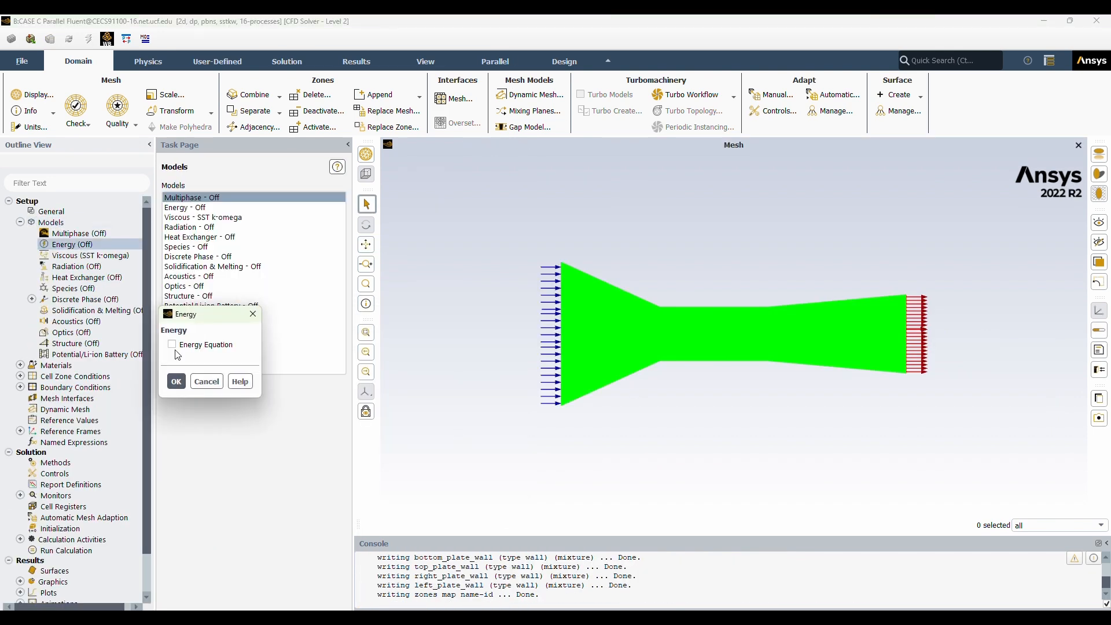
left_click(176, 381)
double_click(90, 255)
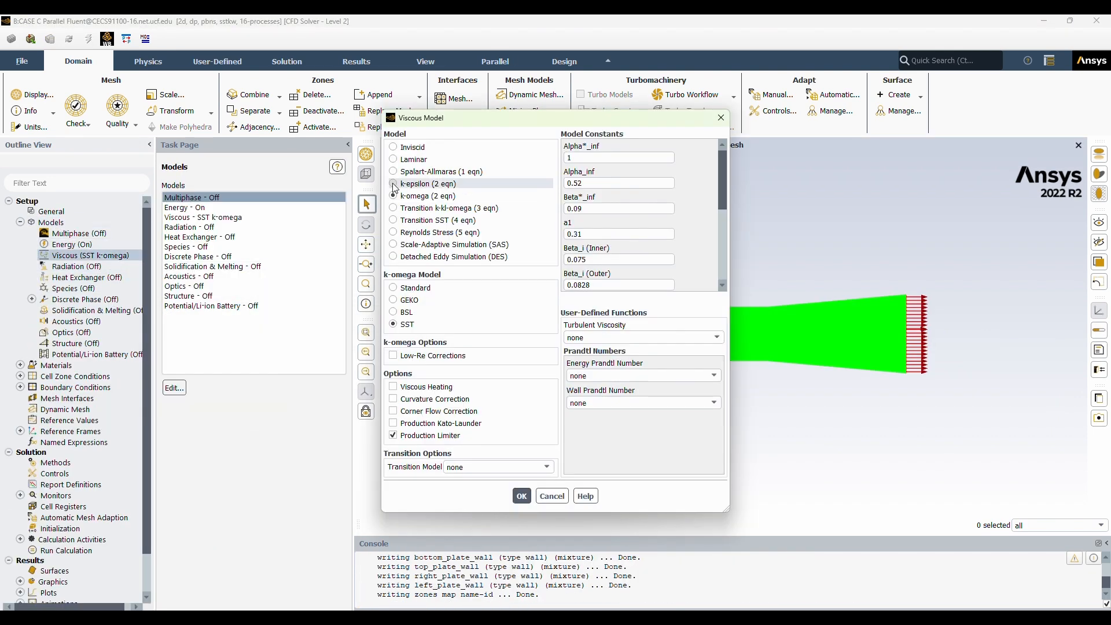
left_click(393, 183)
left_click(393, 379)
left_click(499, 540)
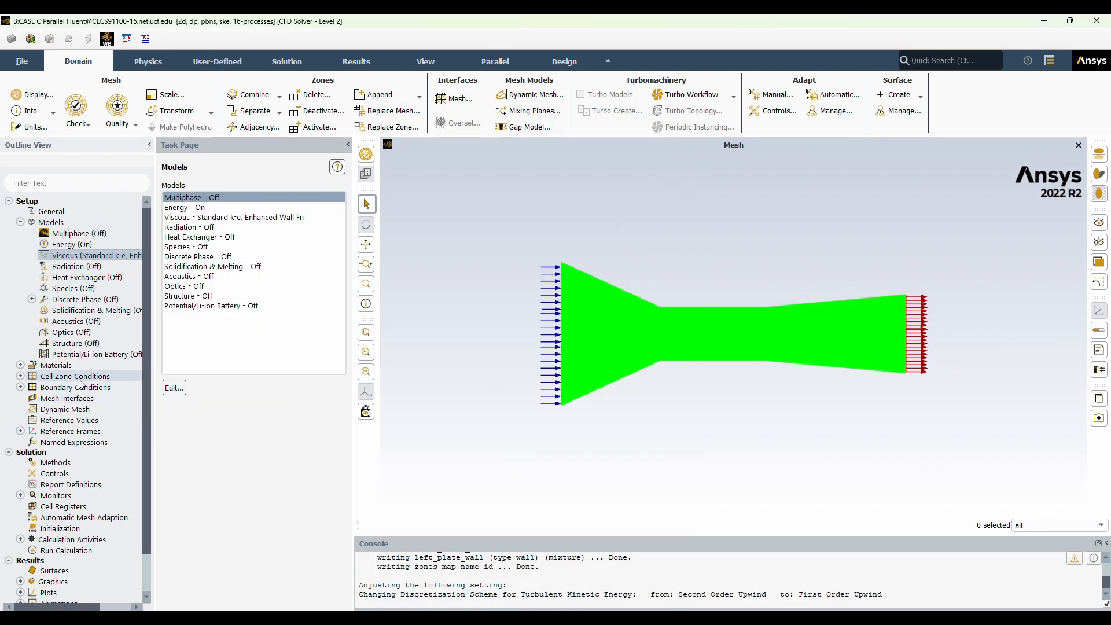
Set the inlet boundary's velocity magnitude to 5.625 m/s.
double_click(81, 388)
double_click(71, 399)
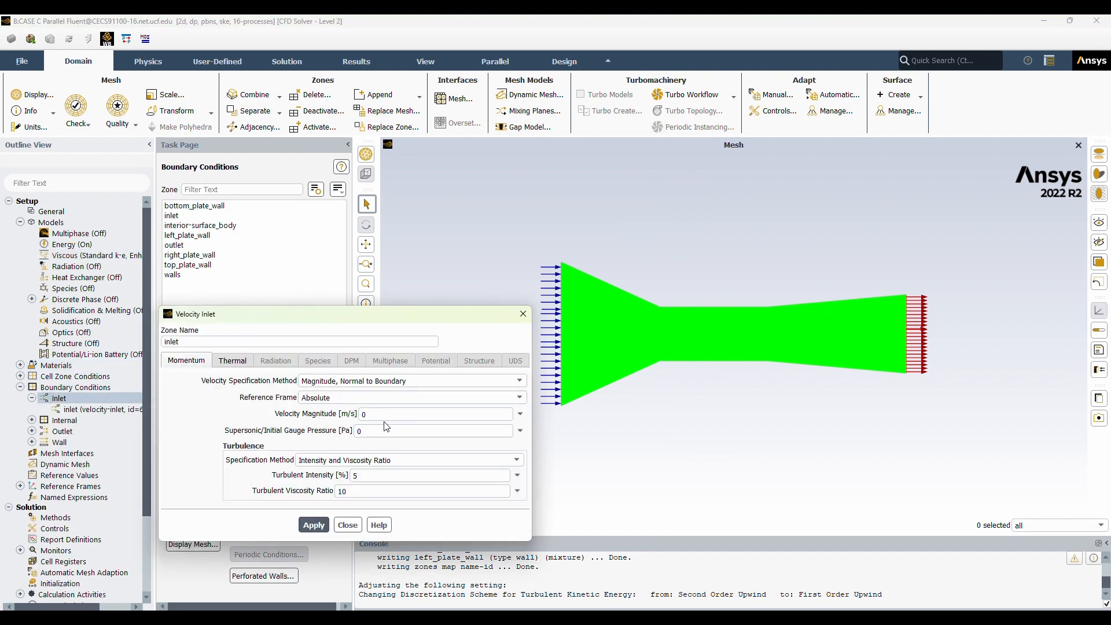
double_click(392, 414)
type("5.625")
left_click(313, 525)
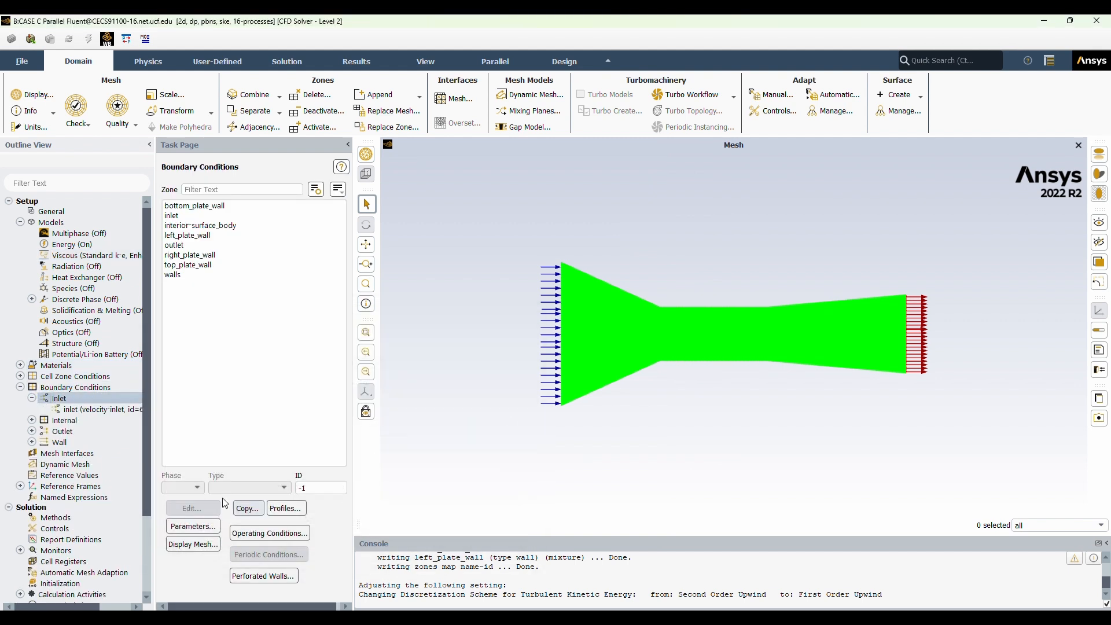
Compute the reference values from the inlet.
left_click(70, 475)
left_click(254, 196)
left_click(192, 236)
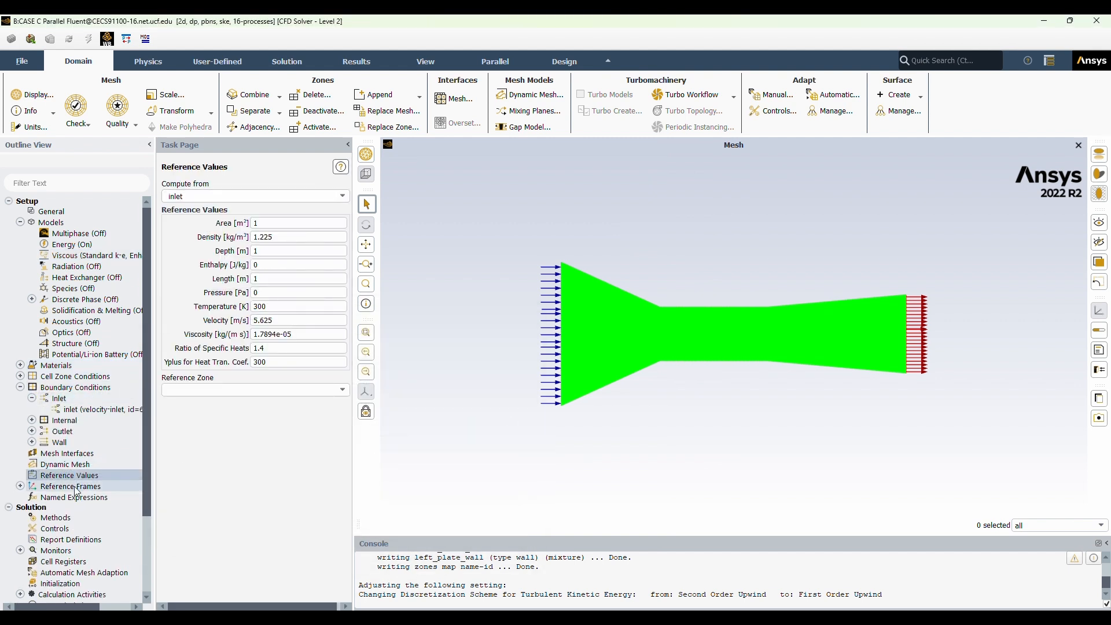
Set the hybrid initialization options and initialize the solution with Hybrid Initialization.
scroll(107, 437, "down", 3)
left_click(58, 486)
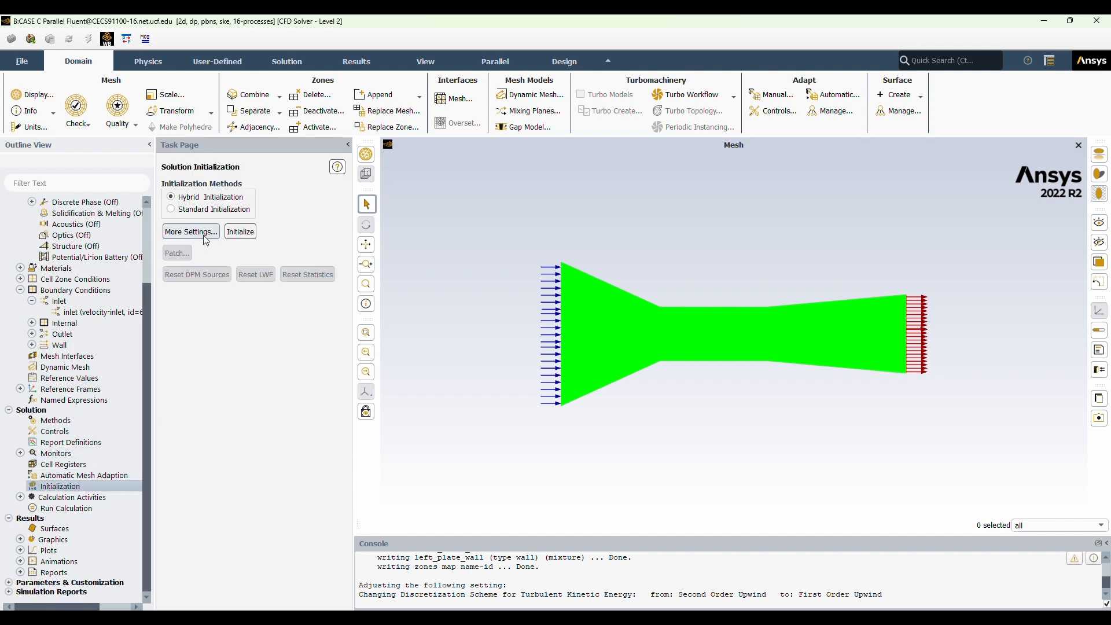
left_click(191, 232)
left_click(234, 531)
left_click(240, 232)
Run the calculation with 250 iterations until it completes.
left_click(66, 498)
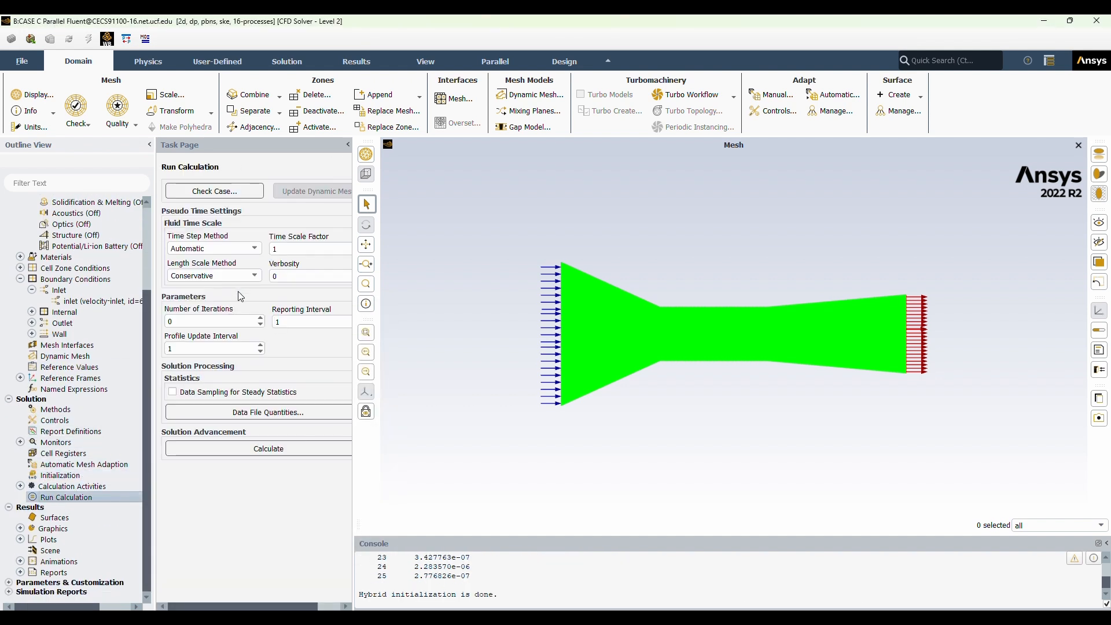
left_click(238, 449)
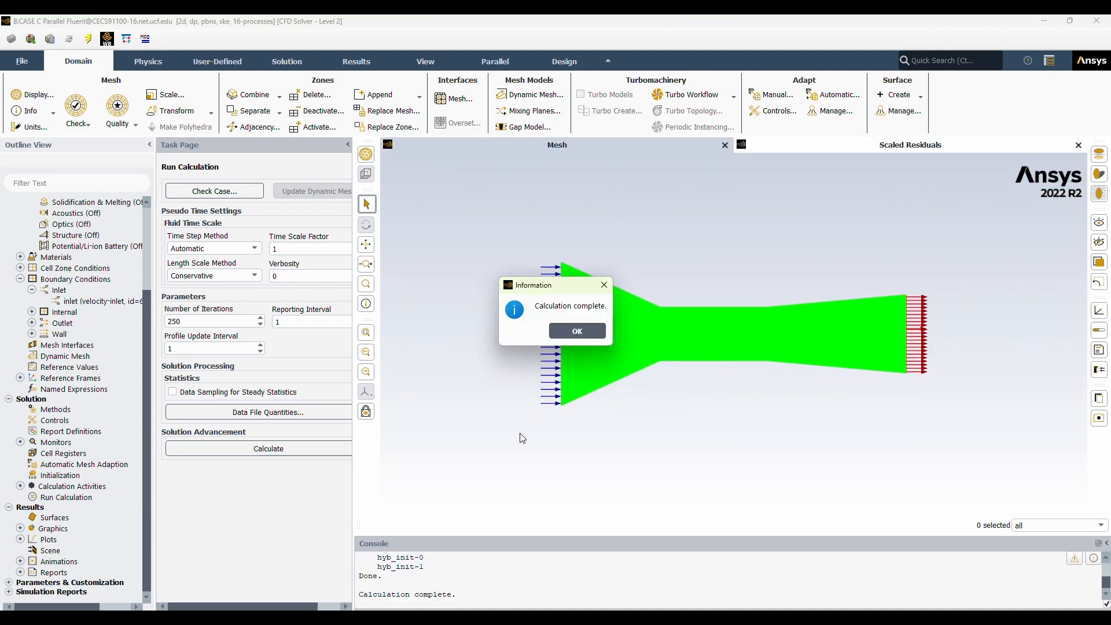
left_click(575, 330)
Create and display a static pressure contour named "pressure-contour" on all surfaces of the plate case.
scroll(462, 597, "up", 3)
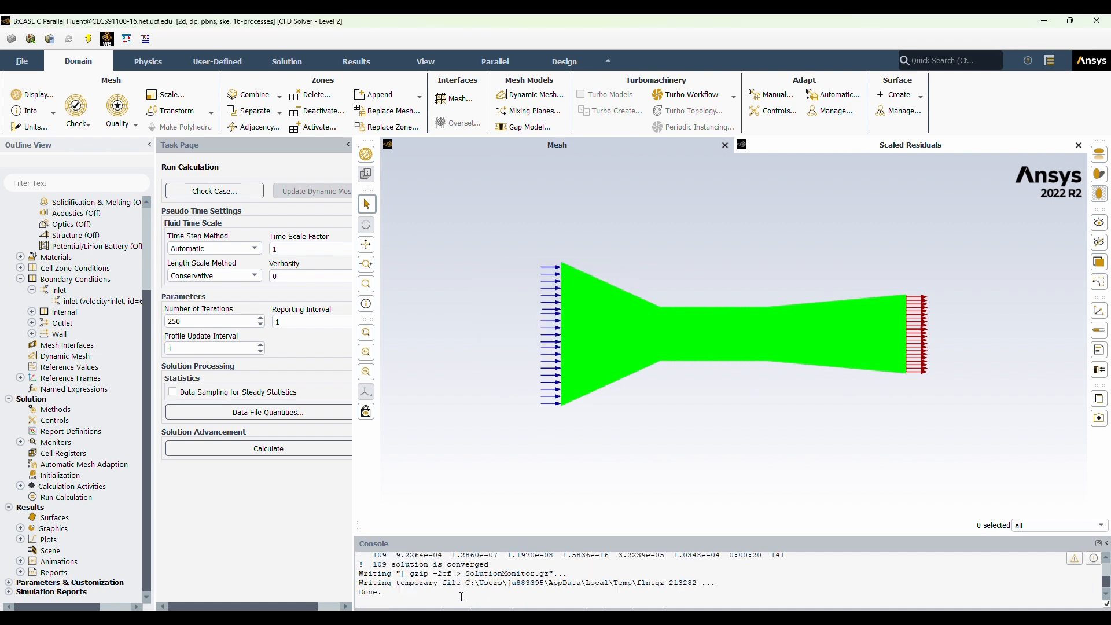
double_click(47, 528)
scroll(49, 524, "down", 2)
double_click(65, 485)
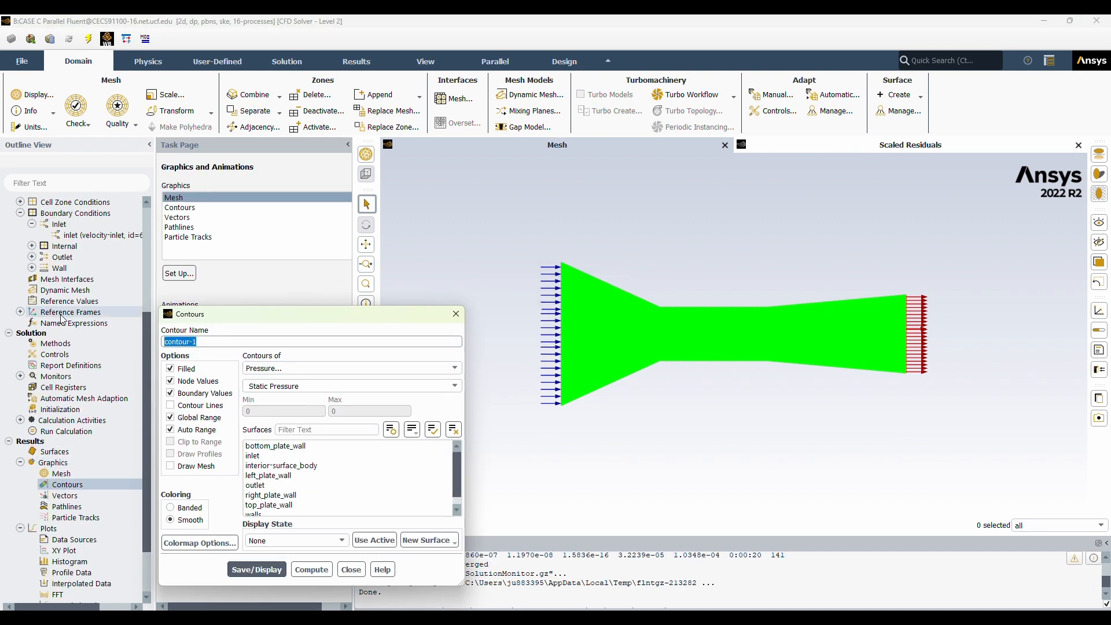
type("pressure-contour")
scroll(302, 467, "down", 2)
left_click_drag(281, 506, 270, 426)
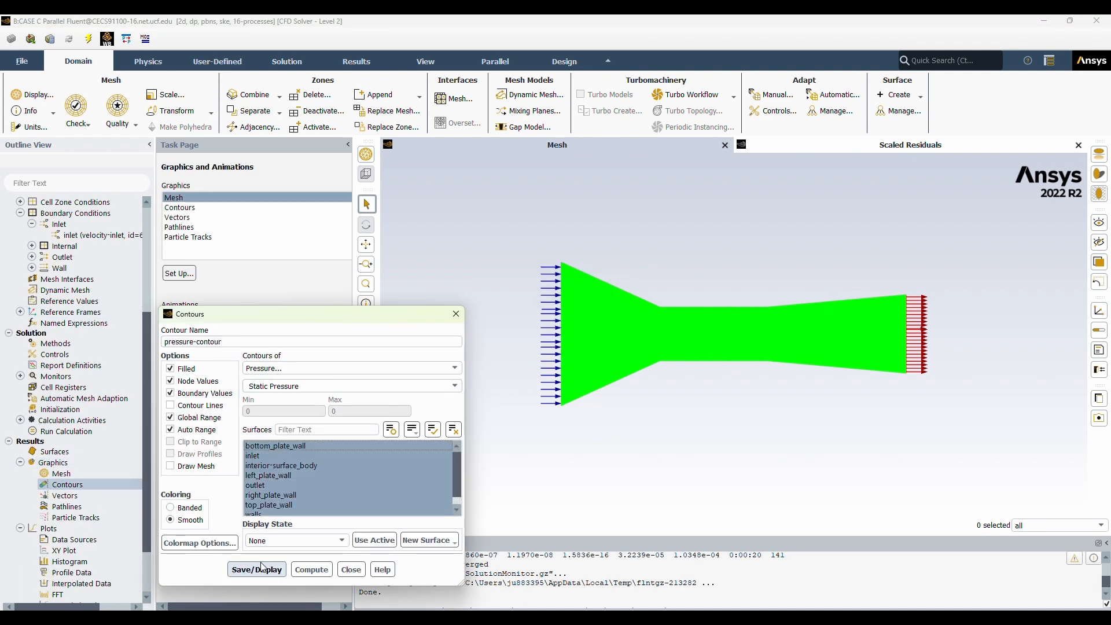
left_click(261, 570)
left_click(354, 571)
Examine the static pressure contours in the duct's narrow section and around the internal plate.
scroll(703, 353, "up", 6)
left_click(366, 245)
scroll(748, 273, "up", 3)
left_click_drag(748, 273, 634, 337)
scroll(633, 337, "down", 8)
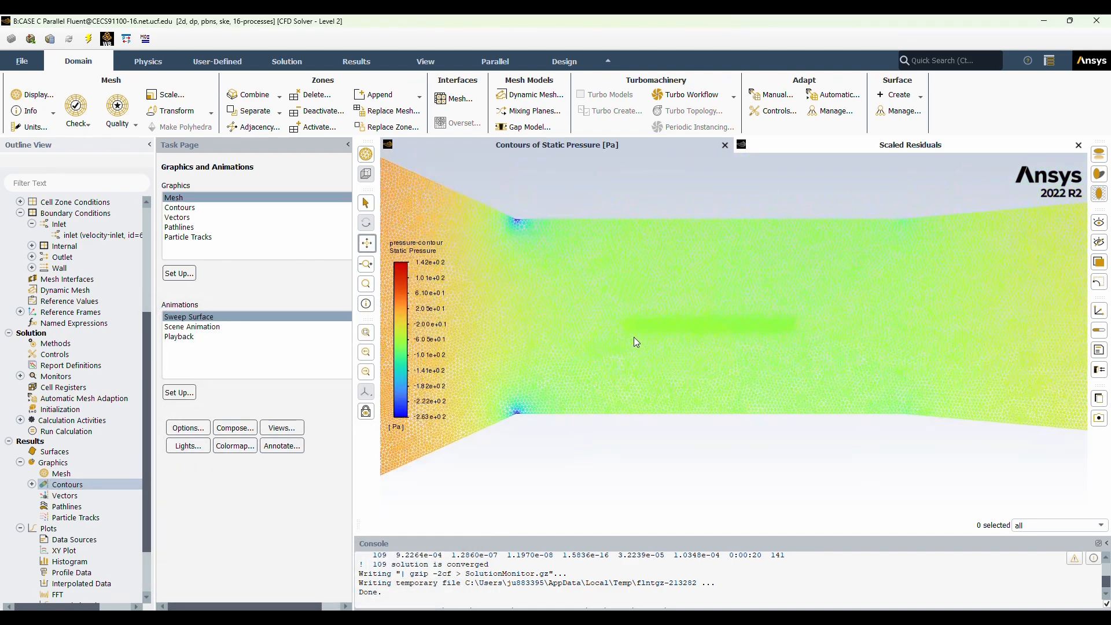
scroll(672, 347, "up", 1)
scroll(704, 349, "down", 1)
mouse_move(704, 349)
left_mouse_down()
mouse_move(666, 339)
mouse_move(698, 339)
left_mouse_up()
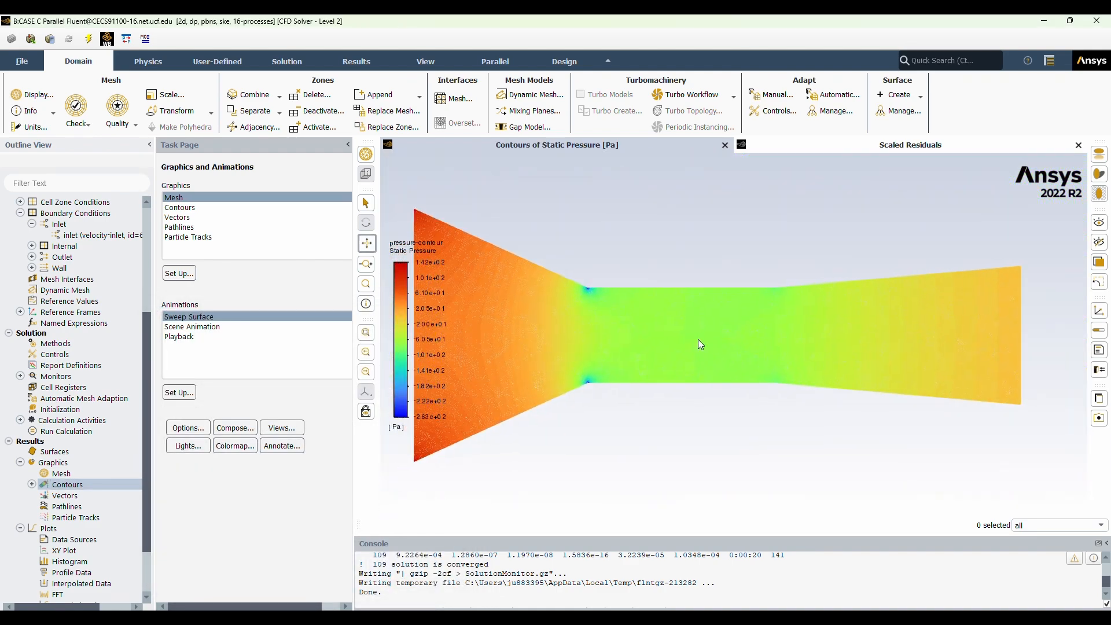
Create and display a velocity magnitude contour named "velocity-contour" on all surfaces and inspect the flow along the internal plate.
double_click(63, 484)
type("velocity-contour")
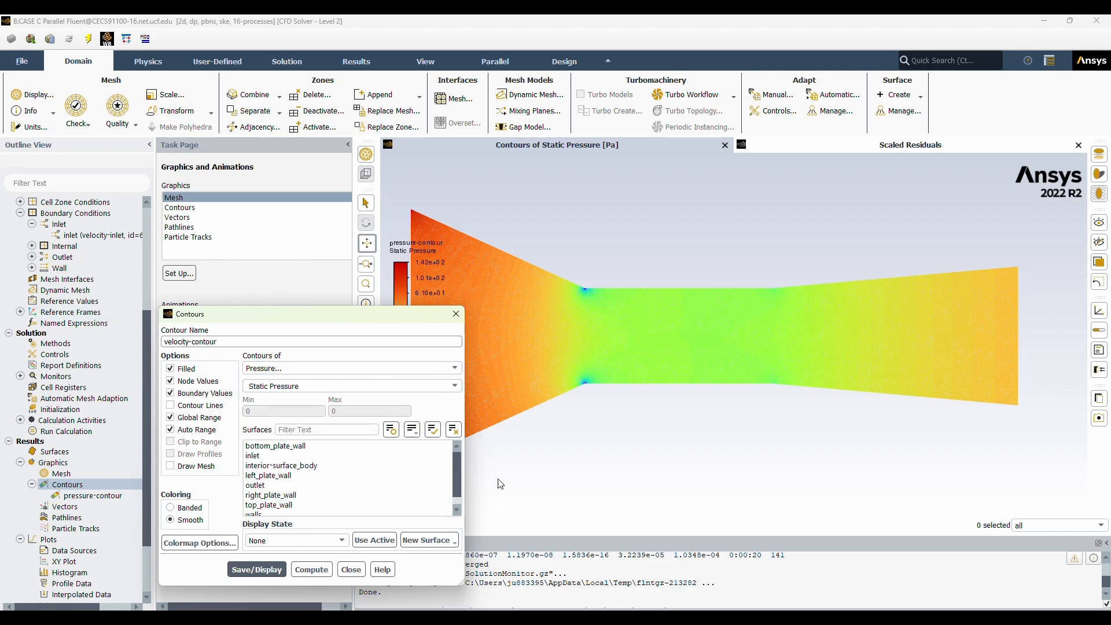
left_click(376, 369)
left_click(368, 399)
left_click_drag(296, 513, 286, 445)
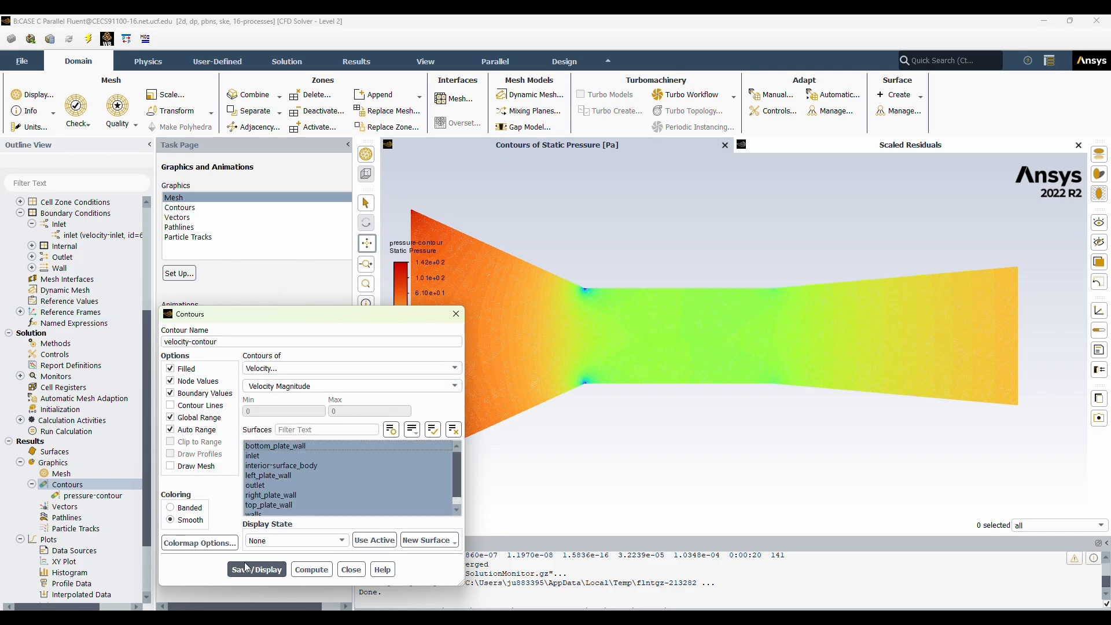
left_click(244, 569)
left_click(352, 570)
scroll(686, 317, "up", 8)
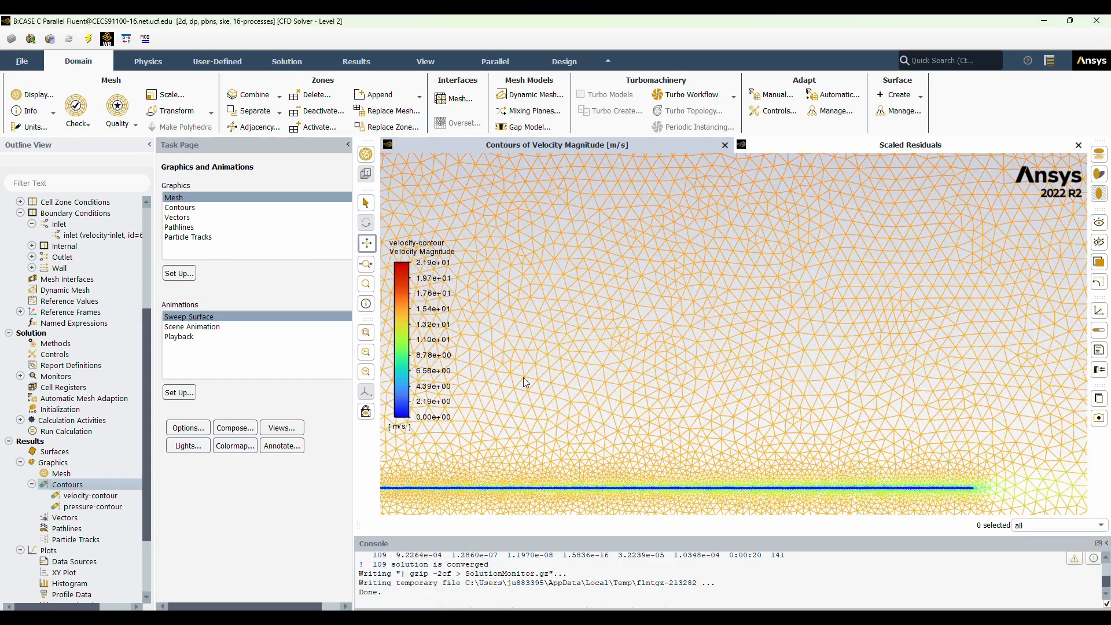
scroll(724, 350, "down", 8)
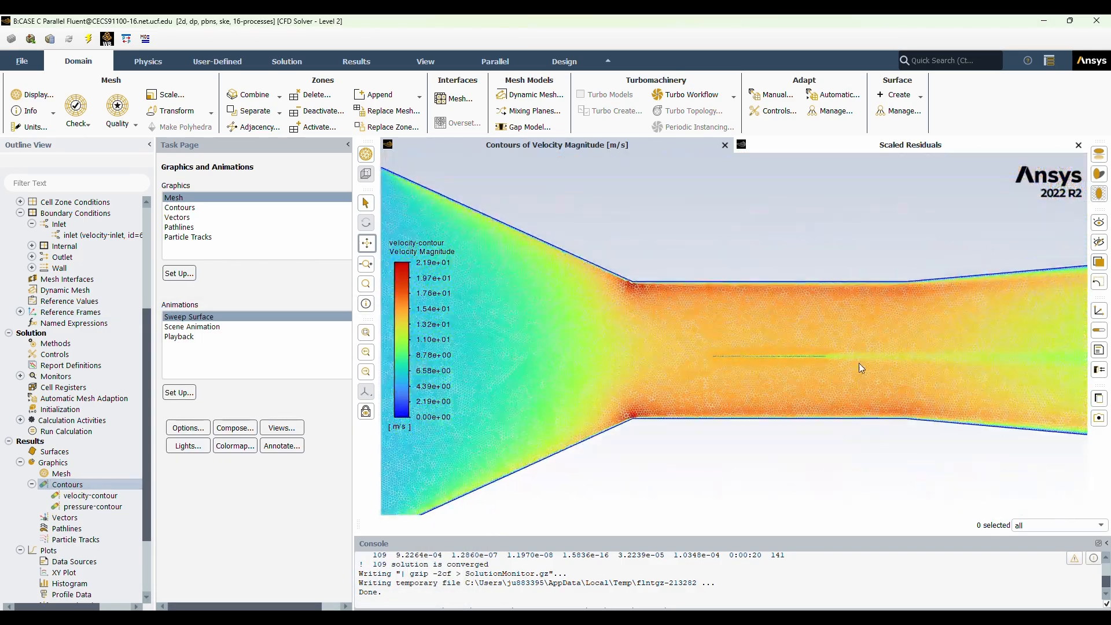
scroll(834, 348, "down", 3)
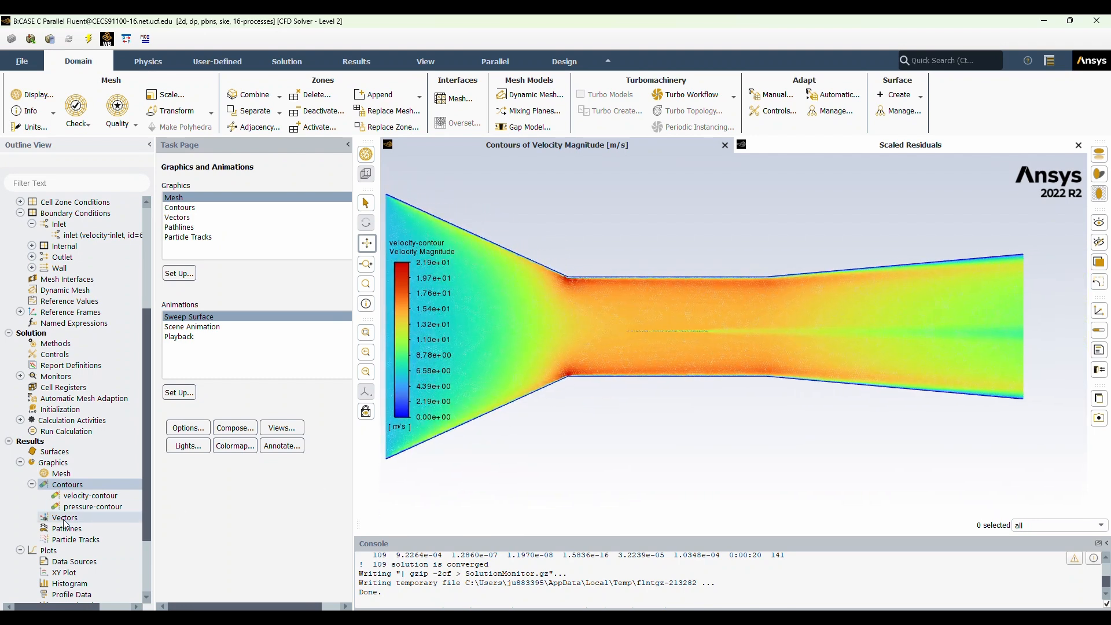
Create an XY plot of Wall Shear Stress against X position for the top_plate_wall surface.
left_click(65, 574)
double_click(65, 573)
left_click(498, 369)
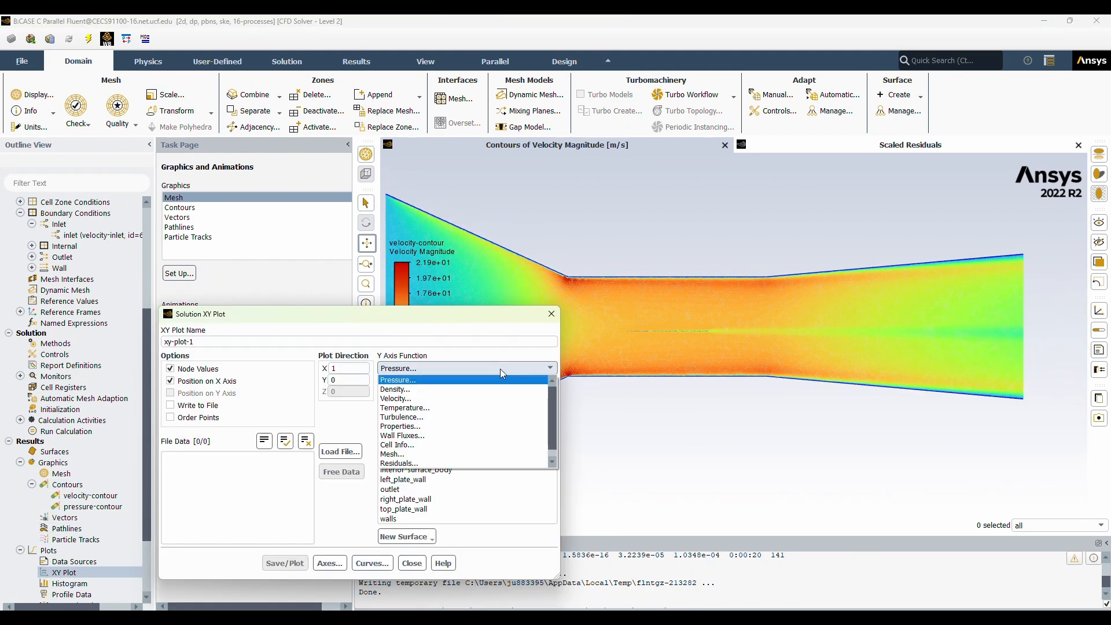
left_click(401, 436)
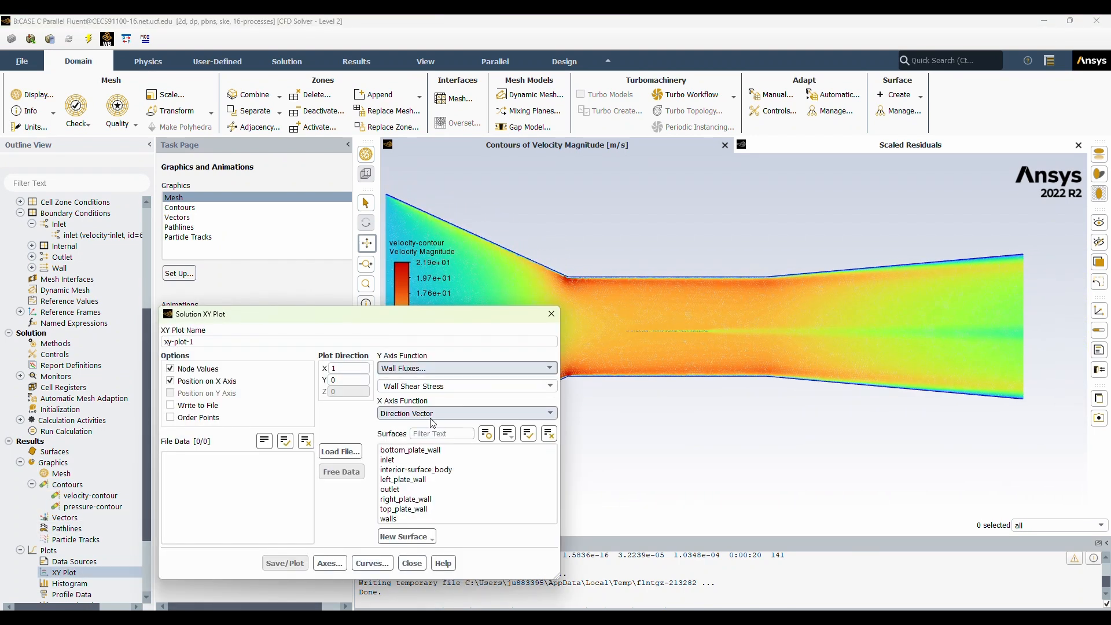
left_click(550, 386)
left_click(405, 509)
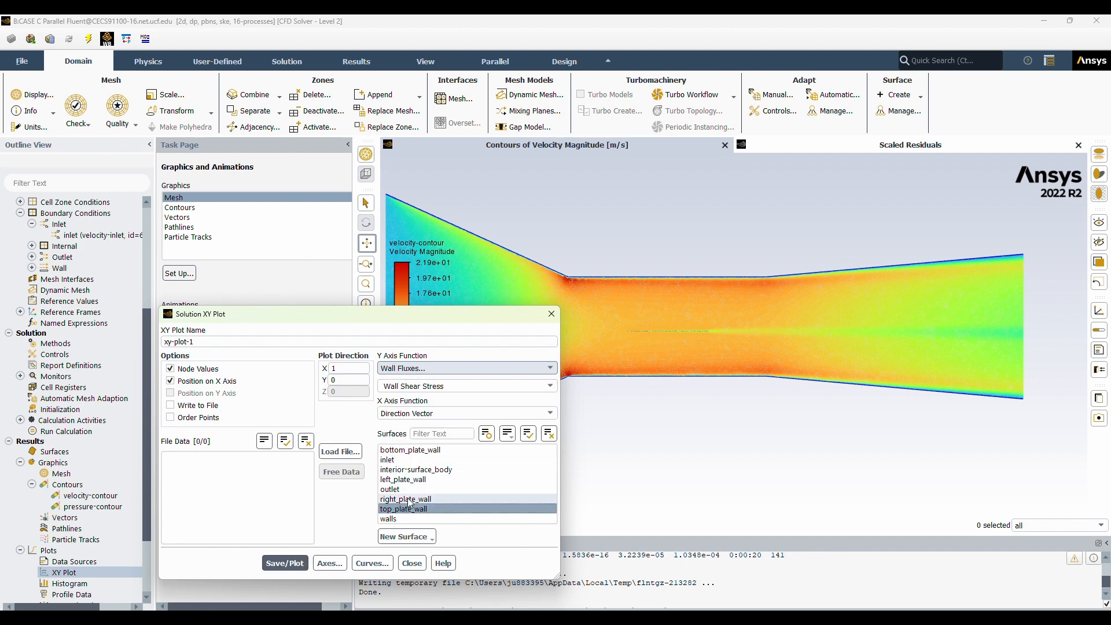
left_click(284, 563)
left_click(413, 563)
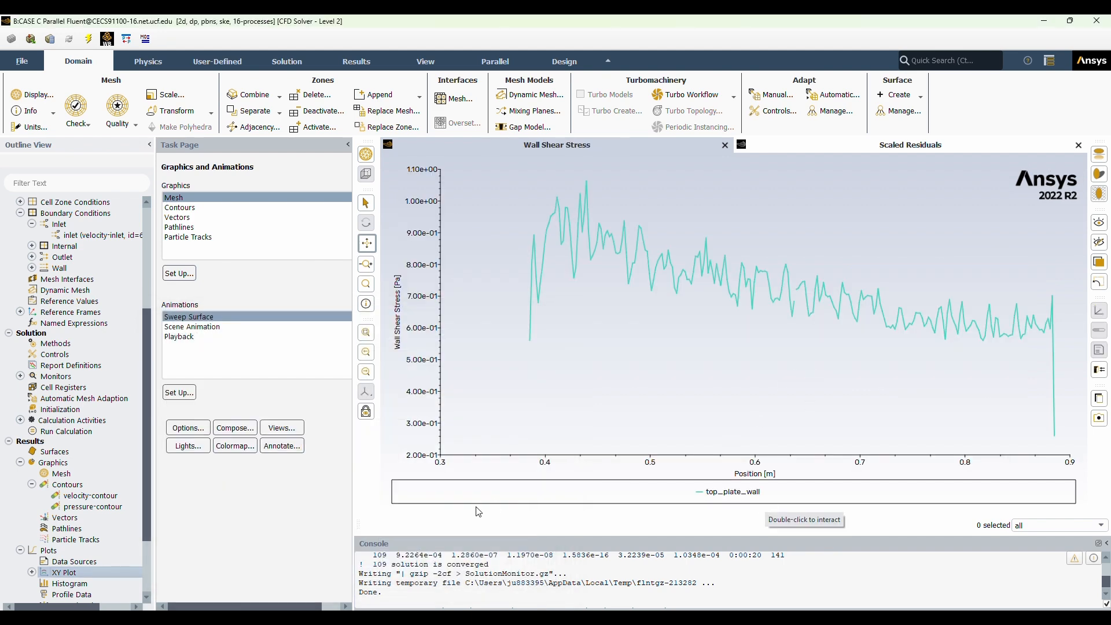
Create an XY plot of Y-Wall Shear Stress against X position for the top_plate_wall surface.
double_click(83, 575)
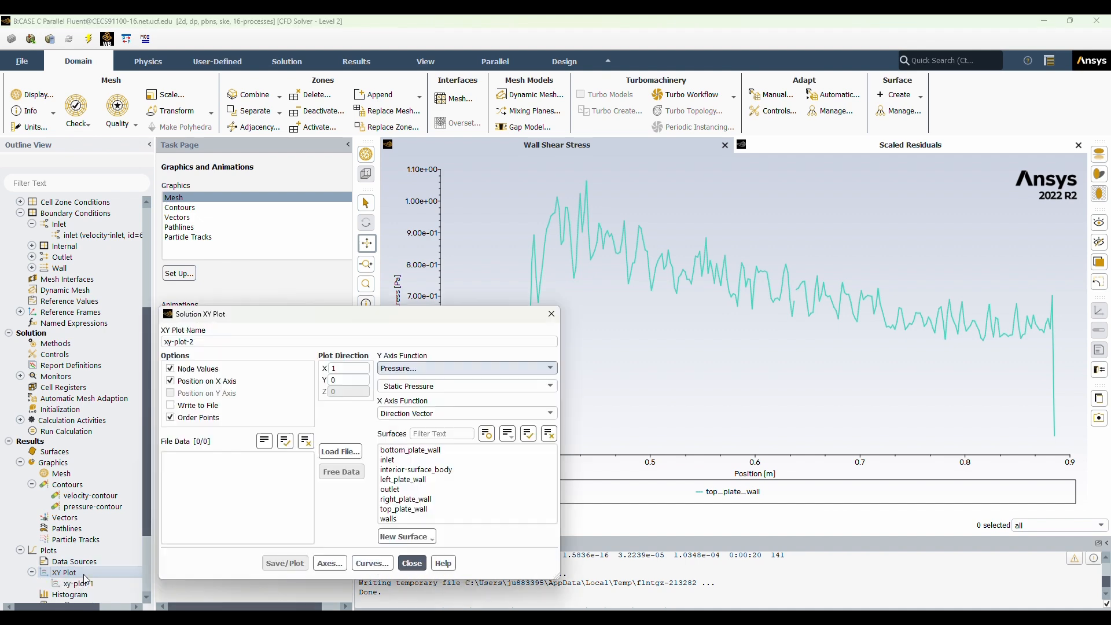
left_click(549, 370)
left_click(461, 429)
left_click(488, 387)
left_click(489, 416)
left_click(405, 510)
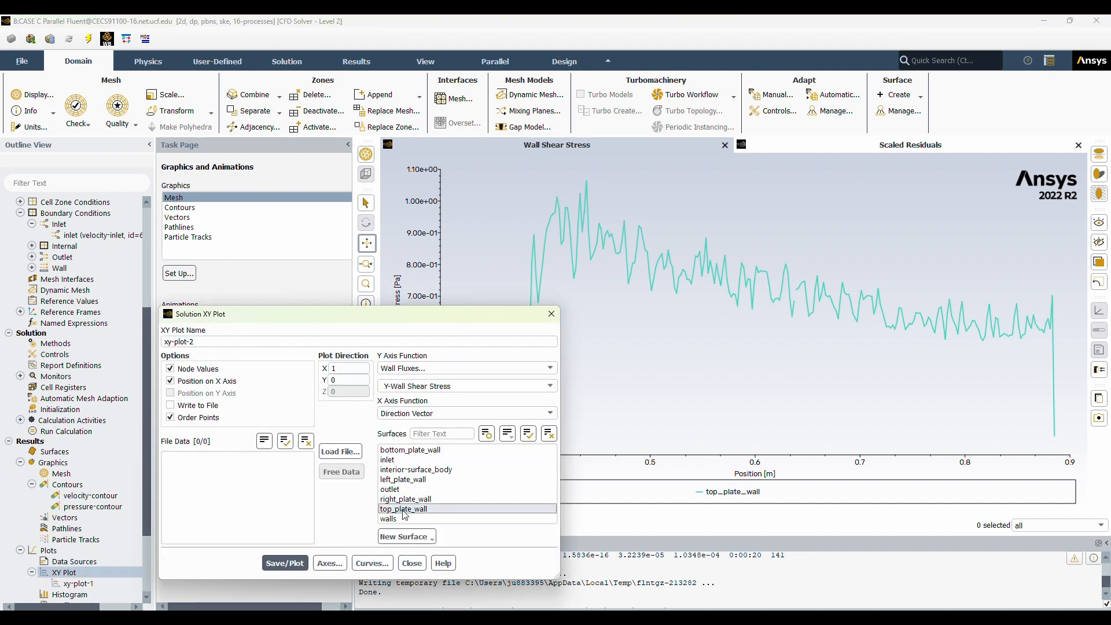
left_click(285, 565)
left_click(412, 563)
Create another XY plot showing X-Wall Shear Stress along the X direction for the top_plate_wall surface only.
double_click(83, 573)
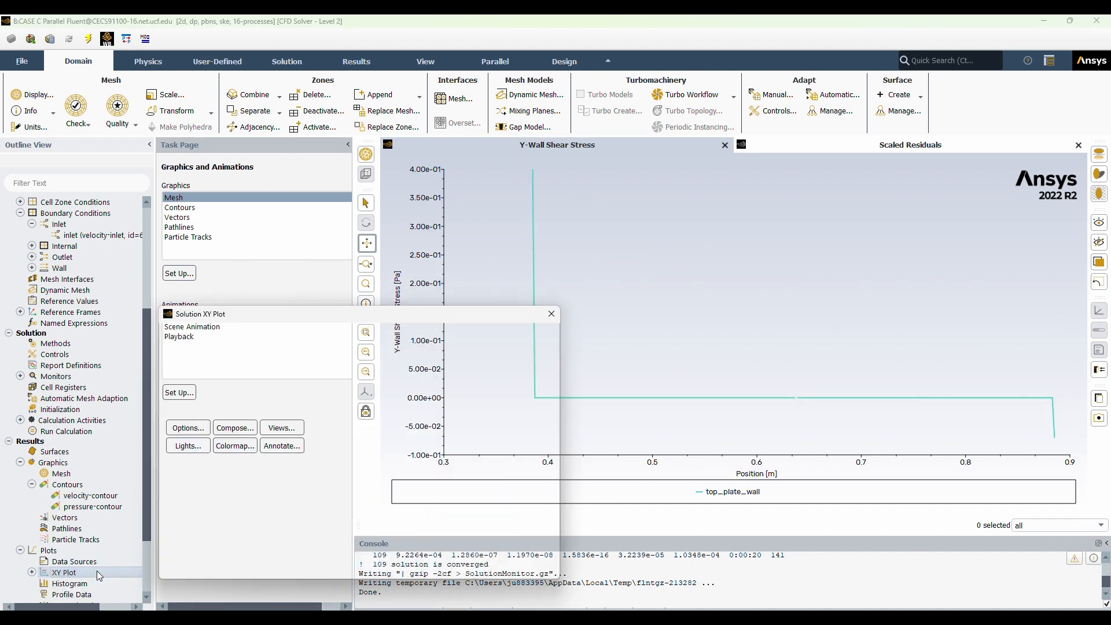
left_click(539, 370)
left_click(401, 436)
left_click(488, 386)
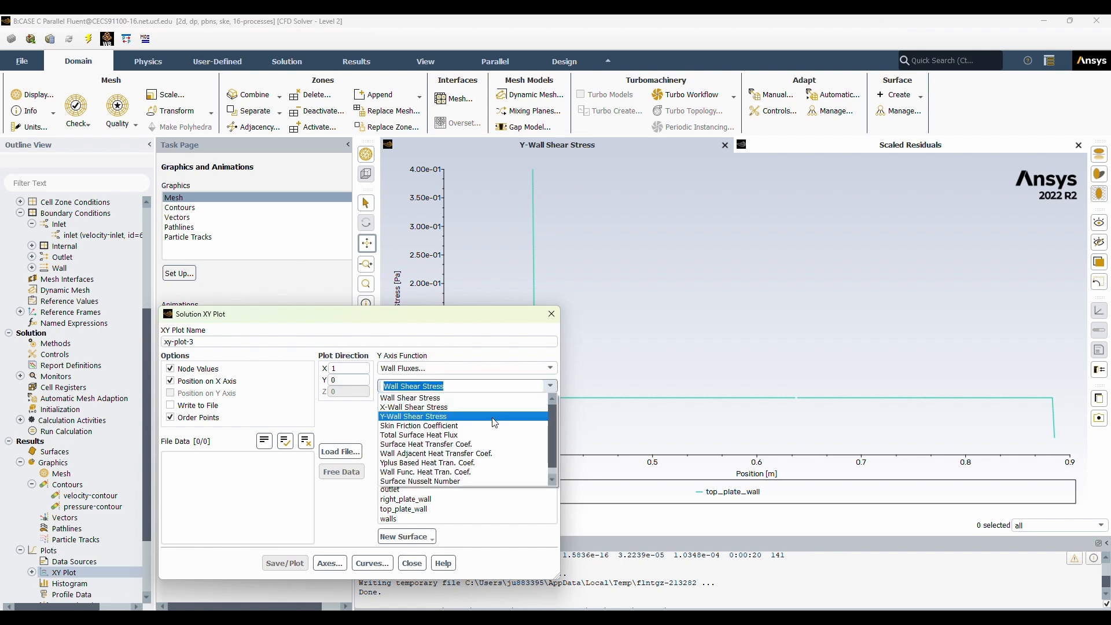
left_click(488, 408)
left_click(404, 510)
left_click(284, 564)
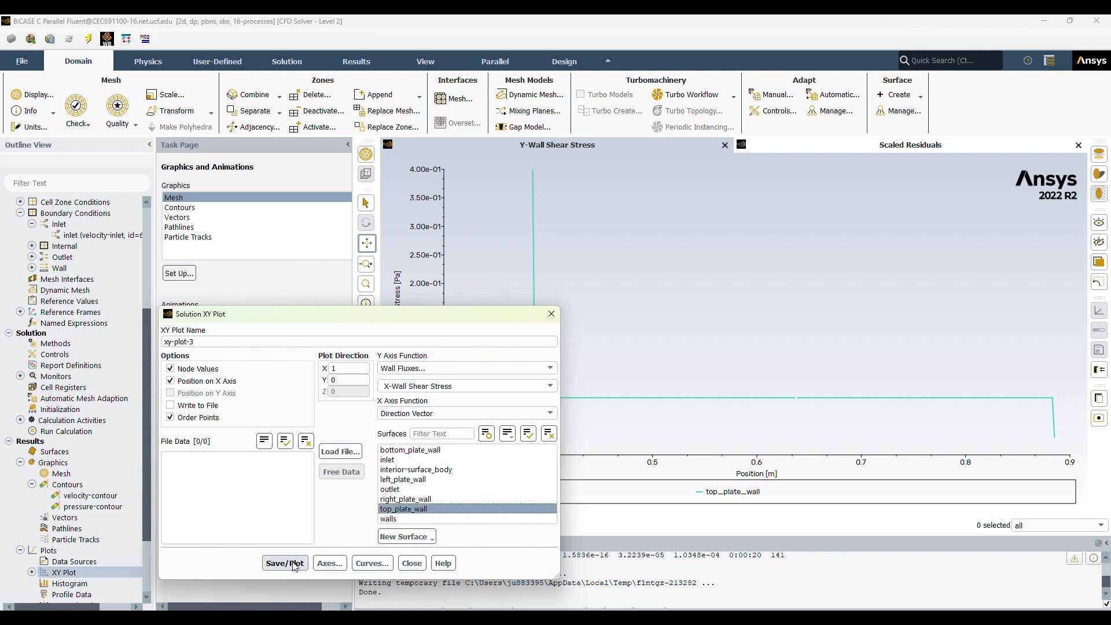
left_click(280, 563)
left_click(404, 509)
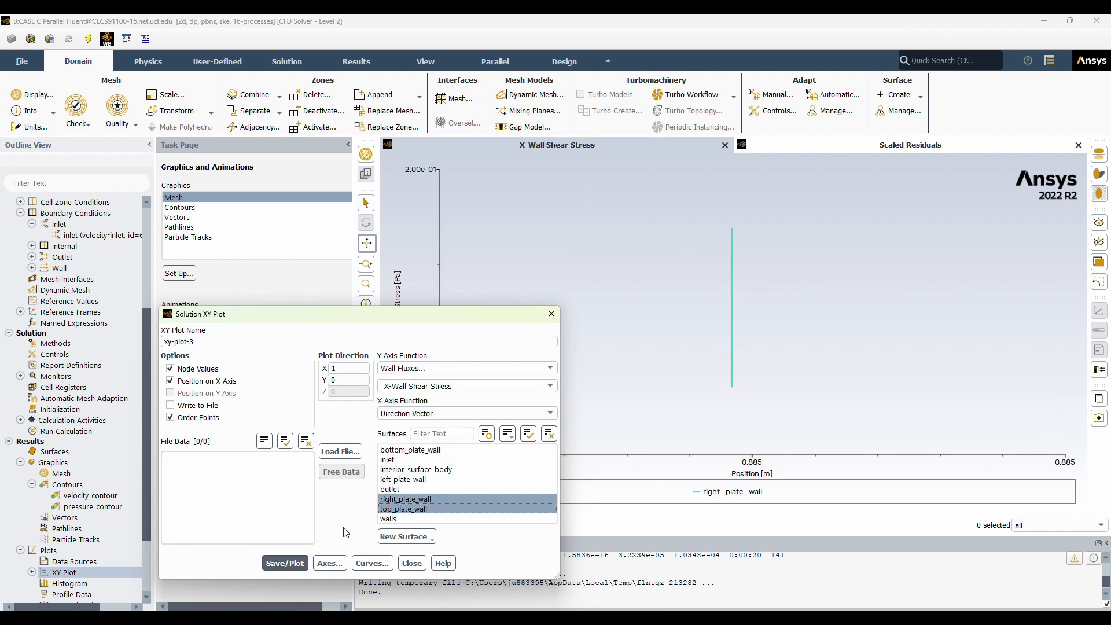
left_click(403, 500)
left_click(289, 563)
left_click_drag(504, 318, 534, 267)
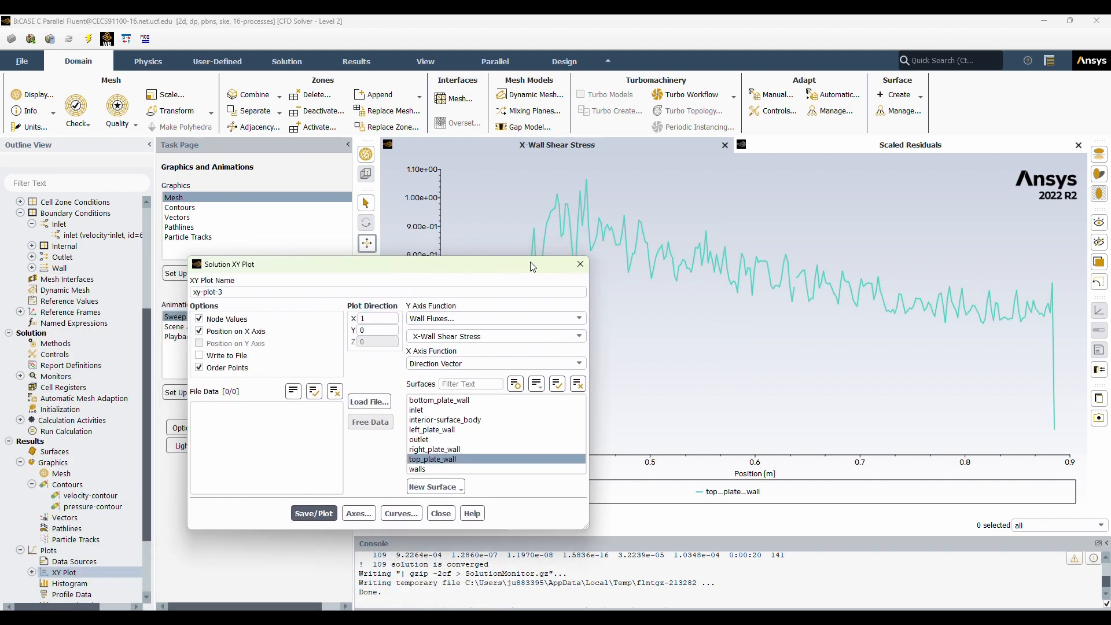
Compare the X-Wall Shear Stress plots of the walls, bottom_plate_wall and top_plate_wall surfaces.
left_click(428, 469)
left_click(312, 514)
left_click(468, 400)
left_click(307, 513)
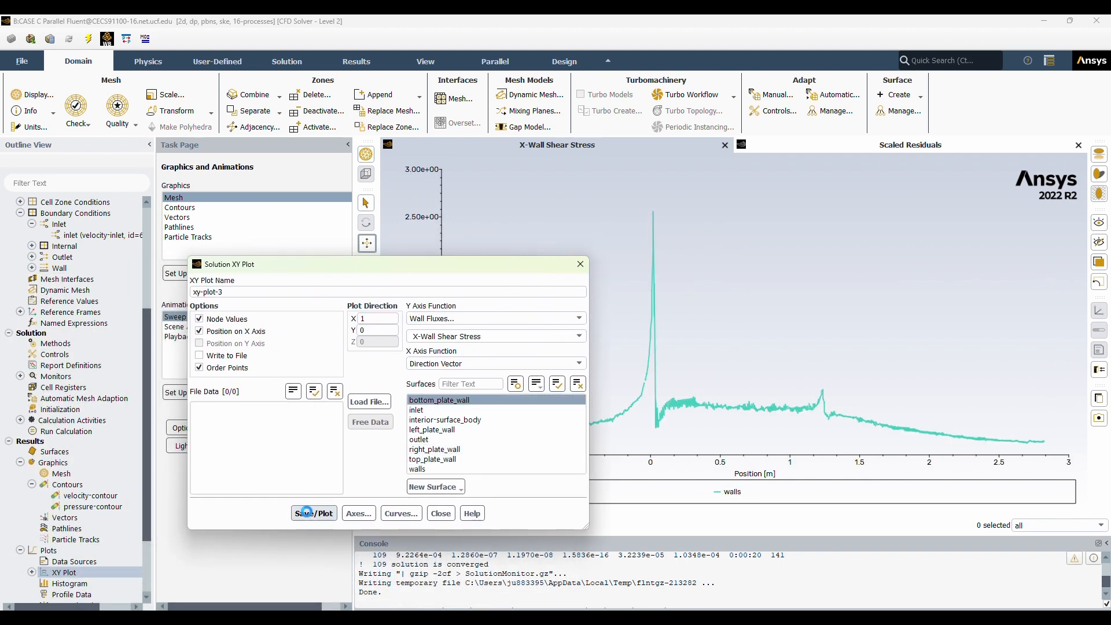
left_click(433, 459)
left_click(314, 514)
Switch the top_plate_wall XY plot to Skin Friction Coefficient and display it.
left_click(578, 337)
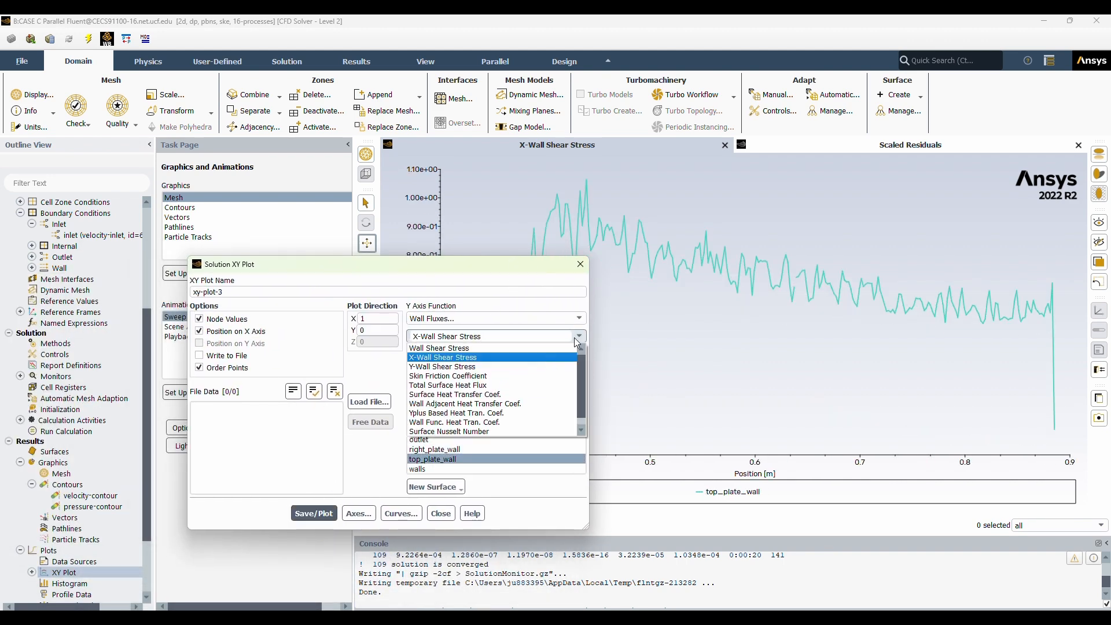
left_click(448, 376)
left_click(318, 513)
left_click(440, 513)
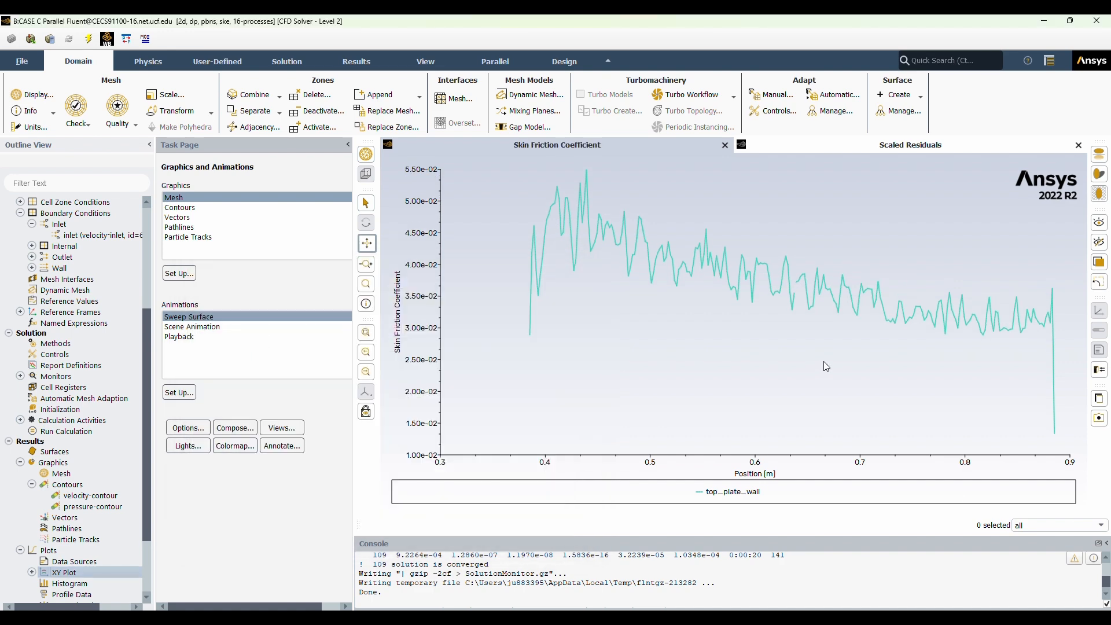
Print a force report for the top_plate_wall zone along the X direction vector (1, 0).
scroll(96, 523, "down", 3)
double_click(70, 570)
scroll(79, 557, "down", 2)
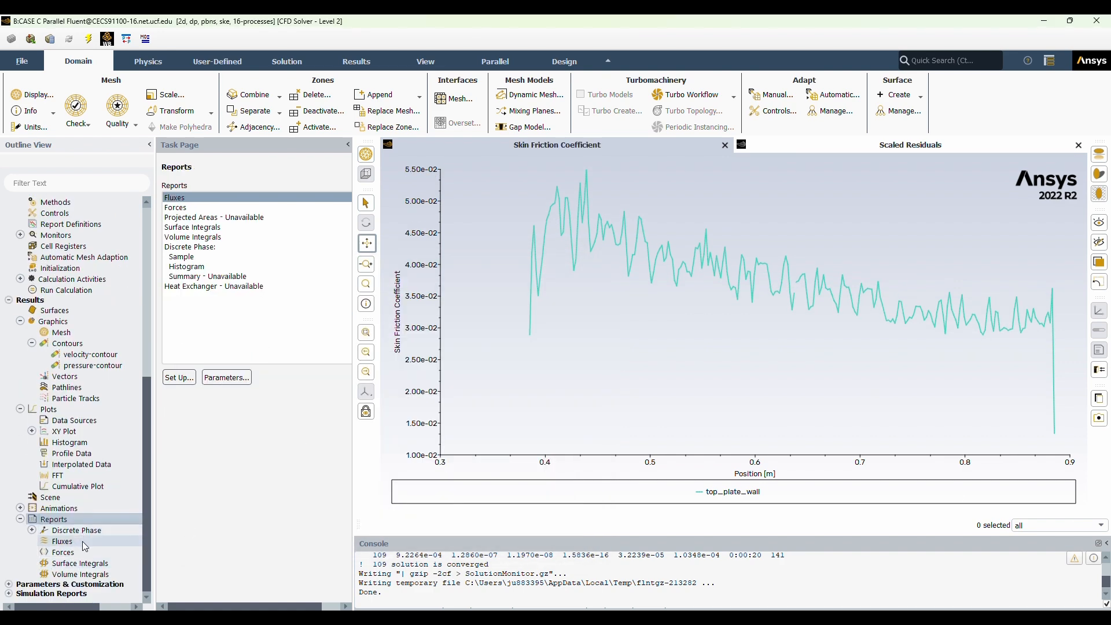
double_click(80, 554)
left_click(346, 382)
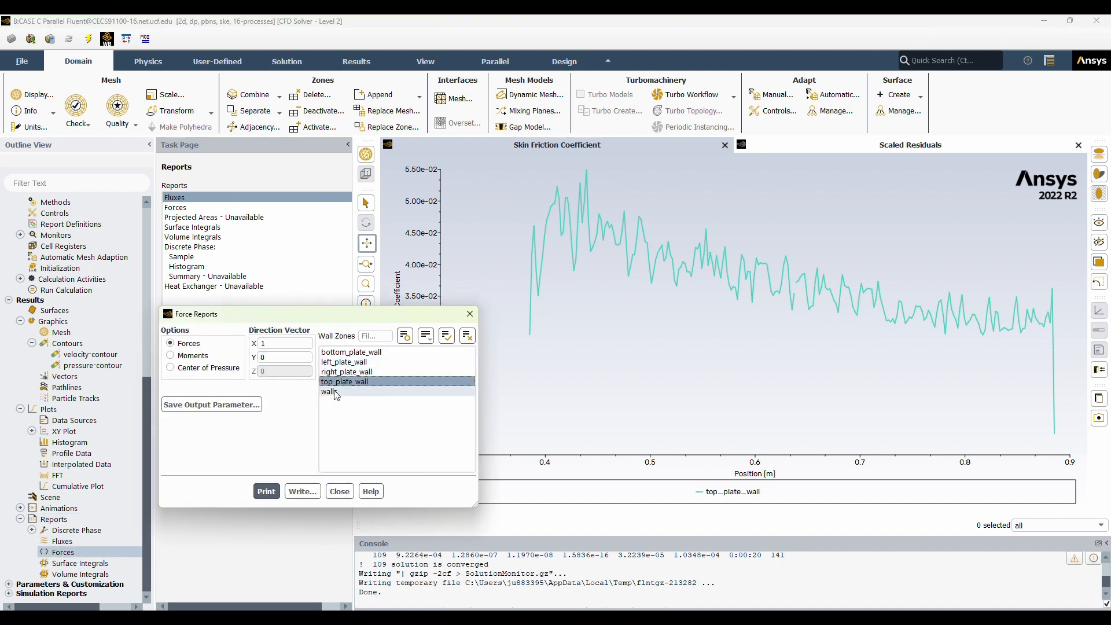
left_click(267, 493)
left_click(425, 585)
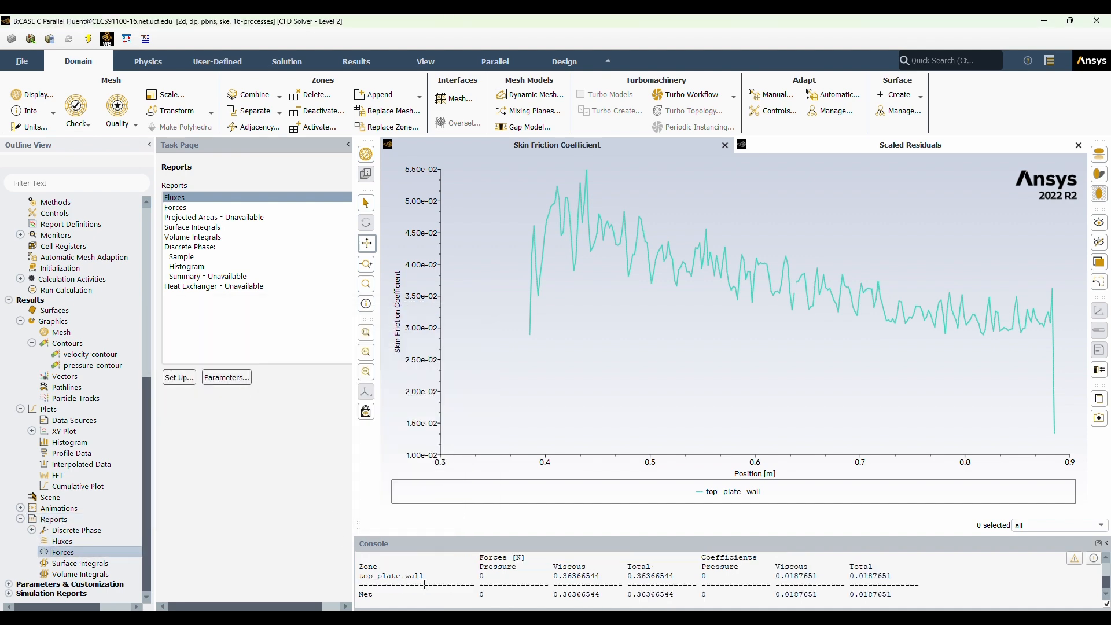
Create a drag coefficient report definition named "dragcoeff" for top_plate_wall, compute it, and enable its report file, report plot and console output.
double_click(103, 223)
left_click(399, 288)
mouse_move(414, 333)
left_click(472, 336)
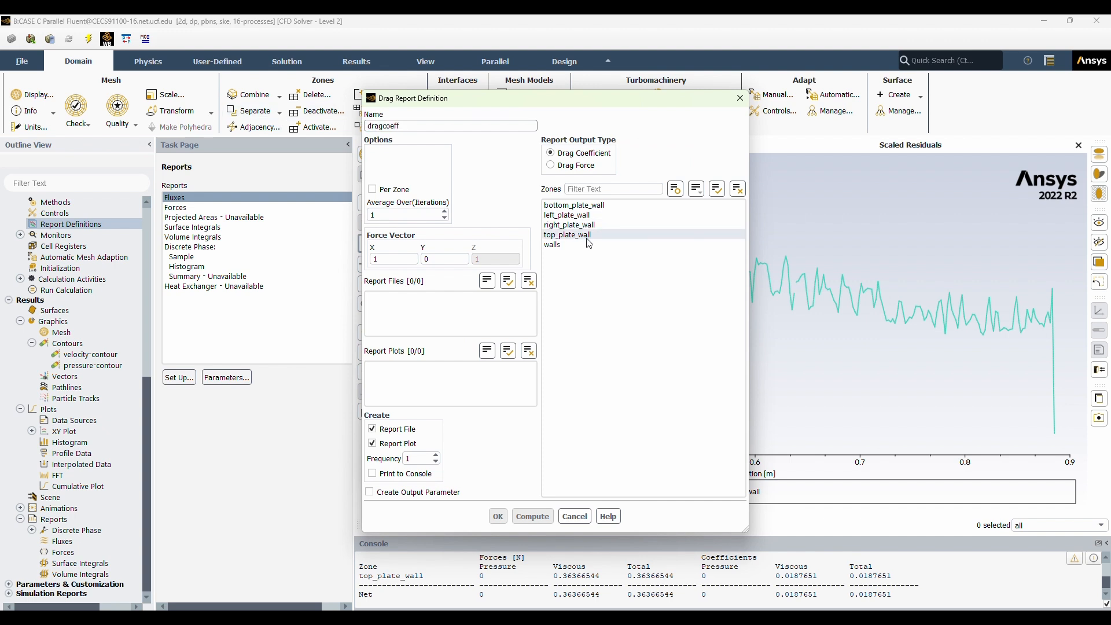
left_click(531, 517)
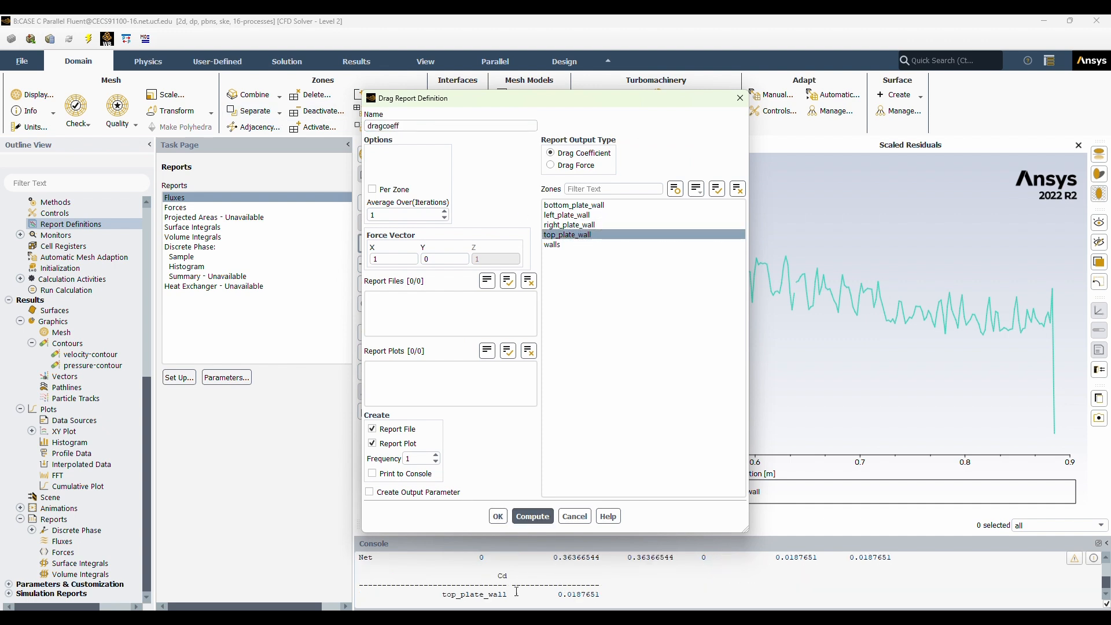
left_click(372, 474)
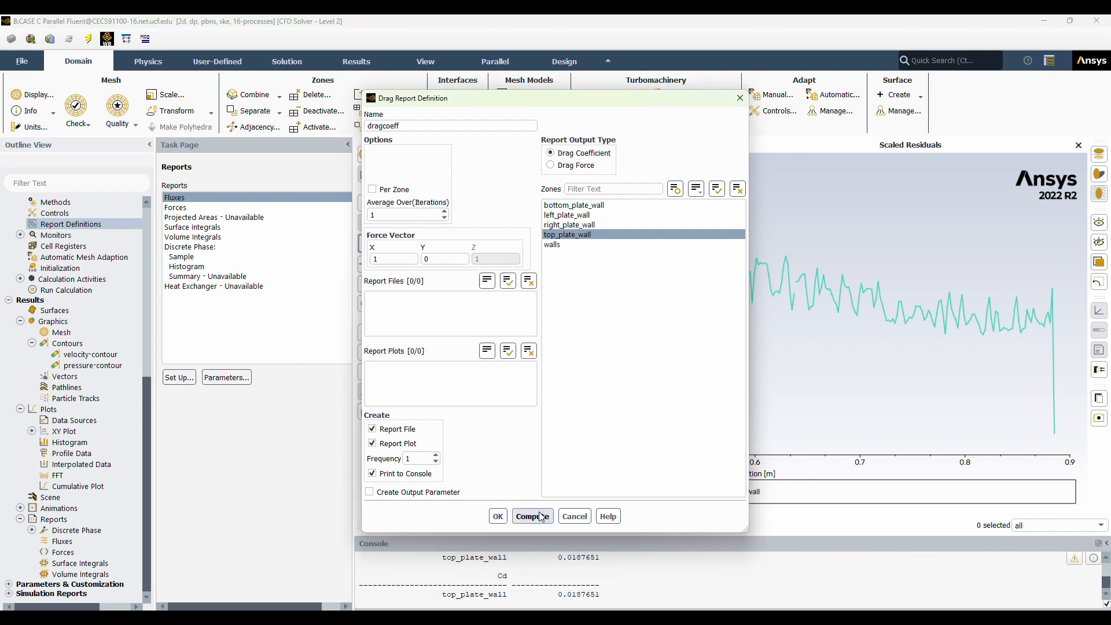
left_click(498, 516)
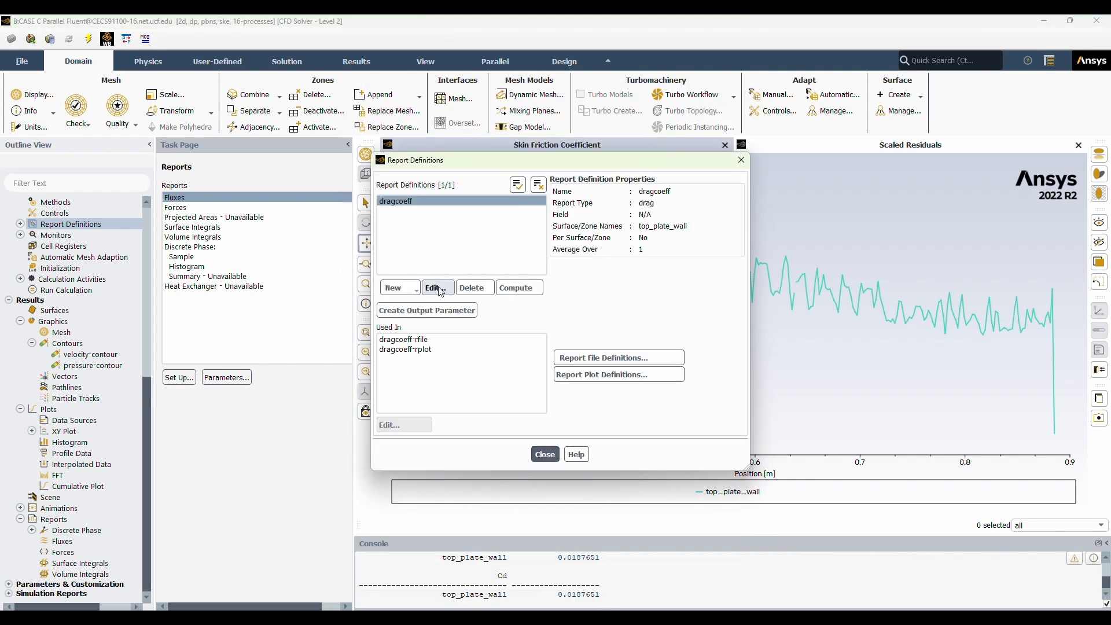
Open the settings of the dragcoeff-rfile report file for editing.
left_click(417, 340)
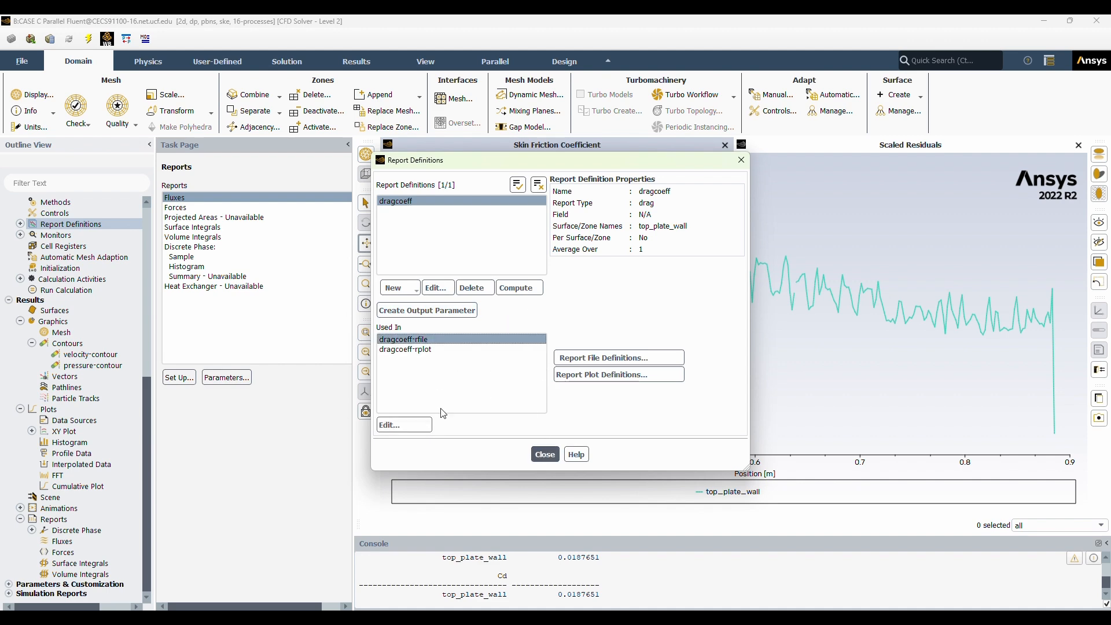
left_click(405, 425)
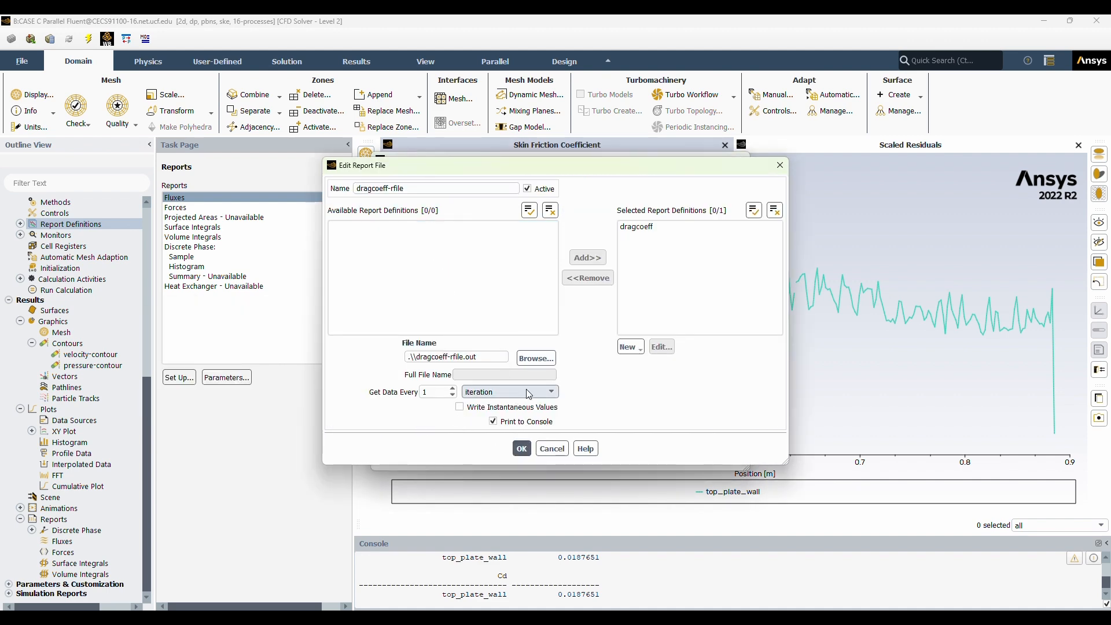